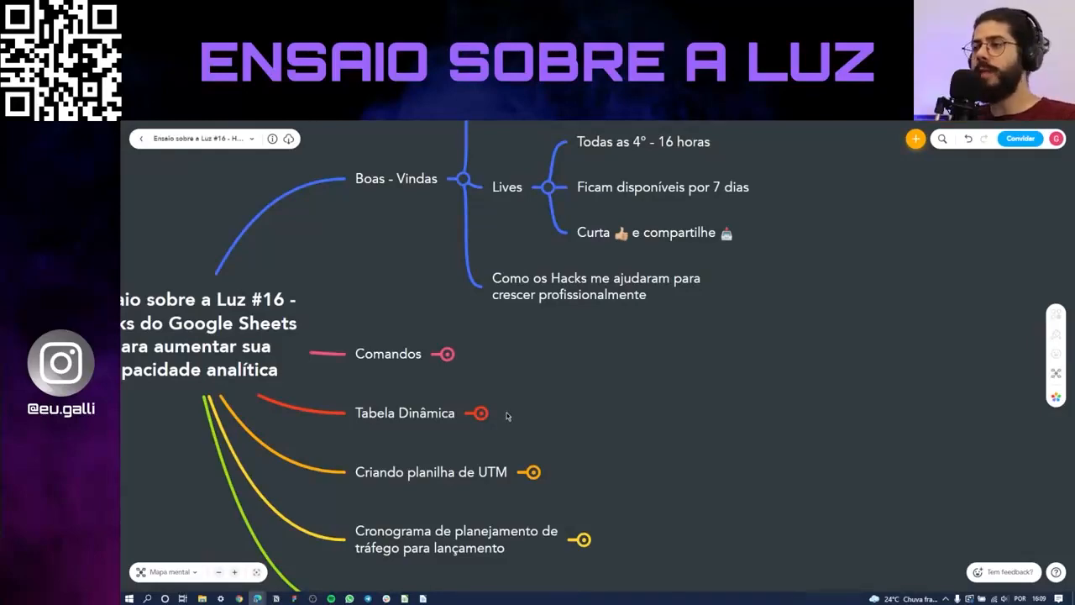
Expand the Tabela Dinâmica branch of the mind map and switch to the Dados Impulsionar spreadsheet in Google Sheets
{"action": "left_click", "coordinate": [481, 412]}
{"action": "key", "text": "alt+Tab"}
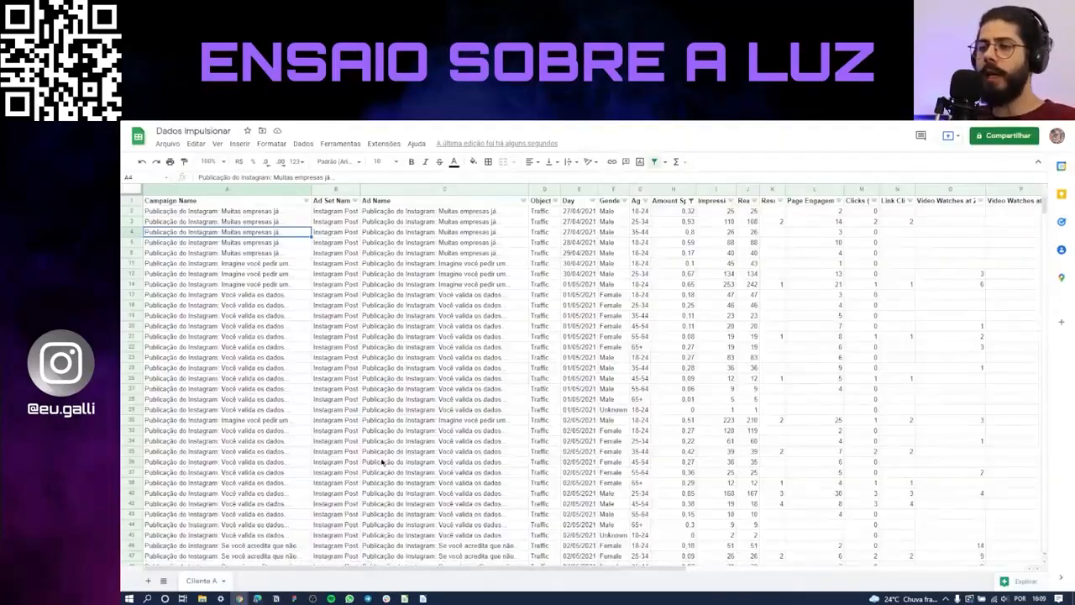
{"action": "left_click", "coordinate": [251, 306]}
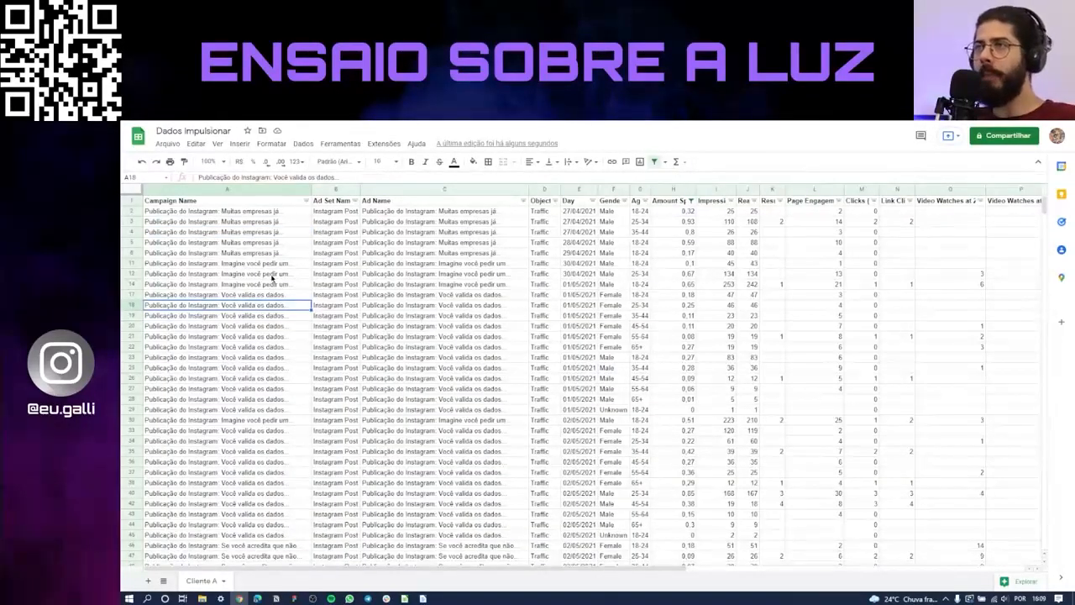
{"action": "left_click", "coordinate": [246, 274]}
{"action": "left_click", "coordinate": [260, 243]}
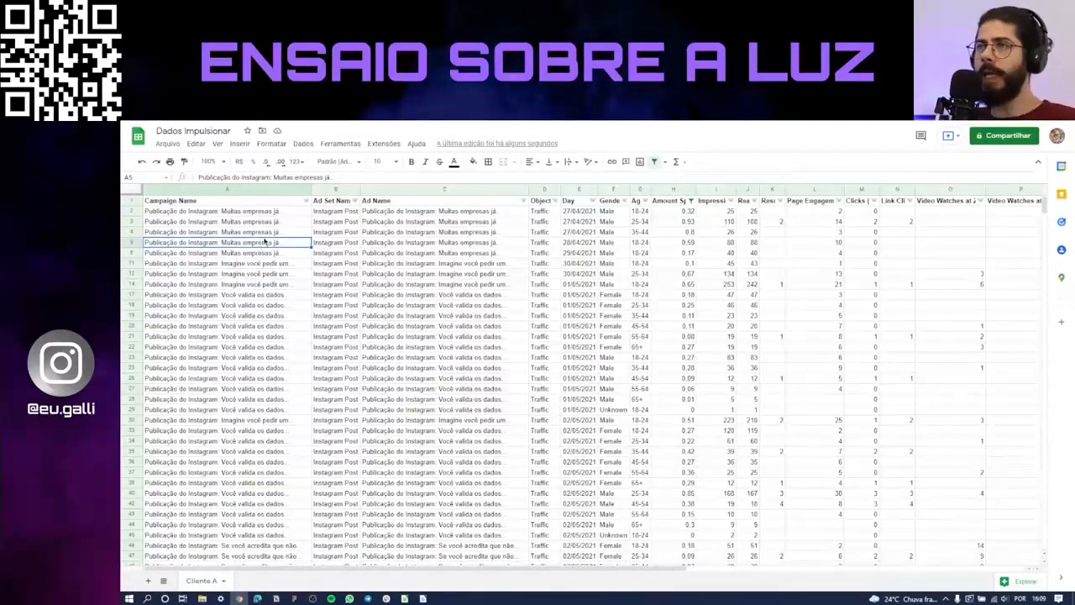
{"action": "left_click", "coordinate": [224, 211]}
{"action": "left_click", "coordinate": [201, 143]}
{"action": "mouse_move", "coordinate": [241, 144]}
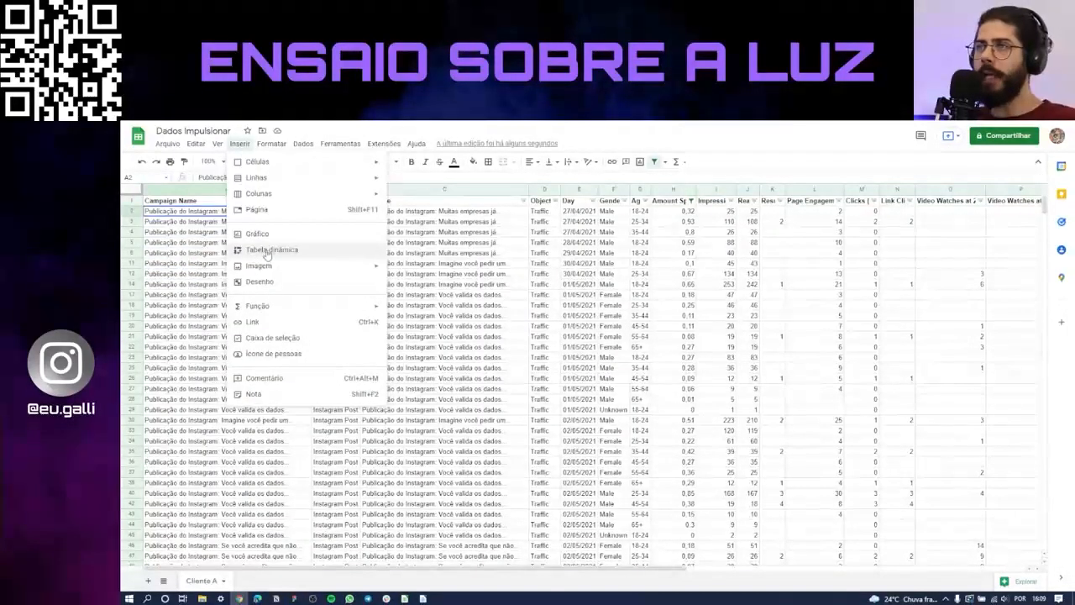
Switch to the mind map, expand the "As colunas precisam estar com cabeçalho" node, and return to the spreadsheet
{"action": "key", "text": "alt+Tab"}
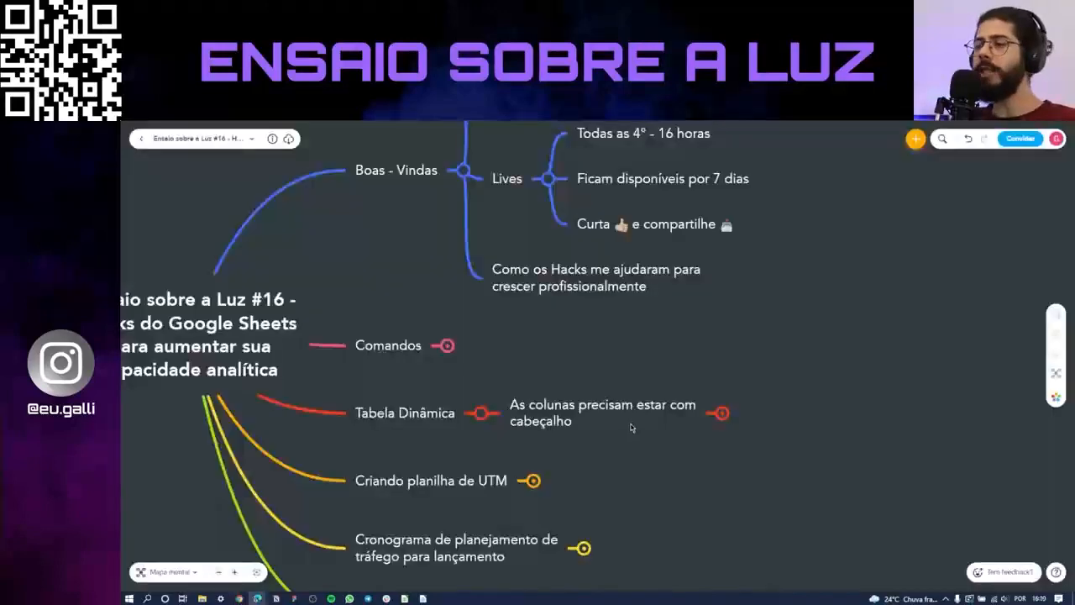
{"action": "left_click", "coordinate": [723, 413]}
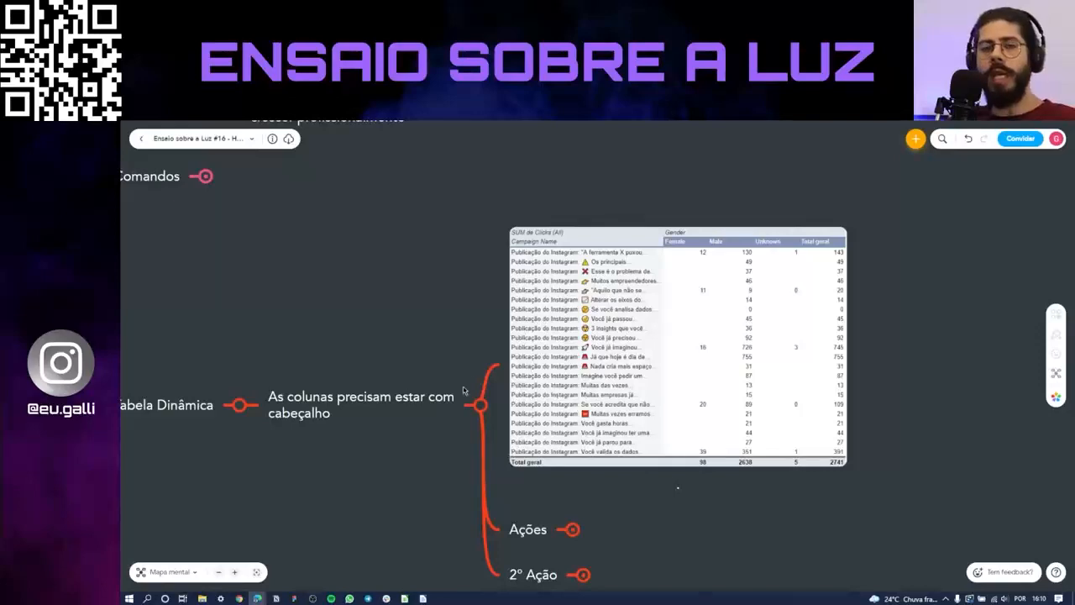
{"action": "key", "text": "alt+Tab"}
{"action": "key", "text": "Escape"}
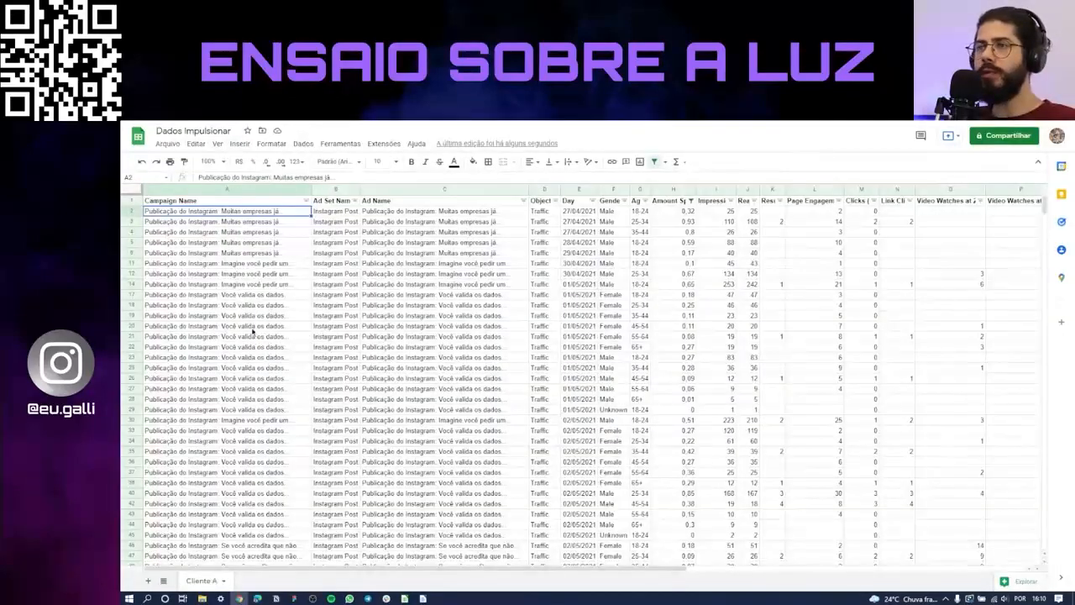
Check the header row of the Cliente A sheet for column titles, from Campaign Name across to Video Watches at 95%
{"action": "left_click", "coordinate": [294, 307]}
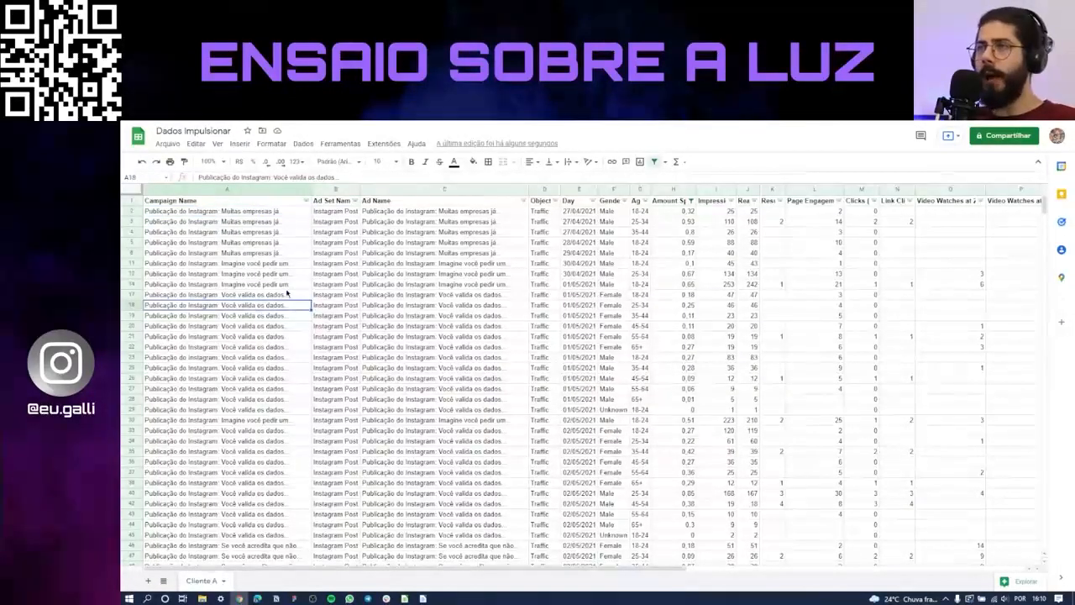
{"action": "left_click", "coordinate": [220, 206]}
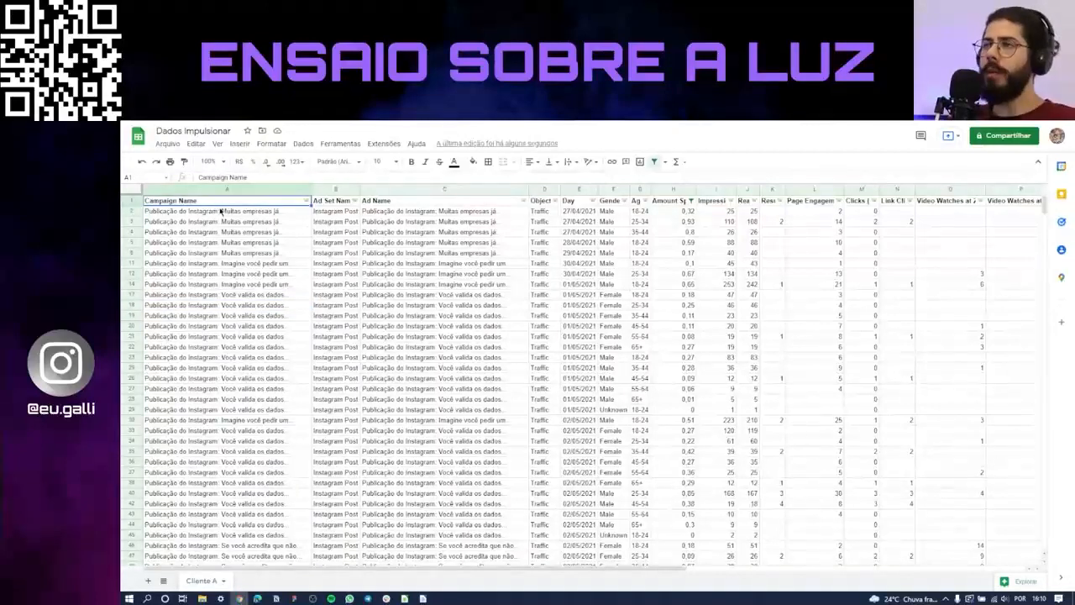
{"action": "key", "text": "Right"}
{"action": "key", "text": "Right"}
{"action": "key", "text": "Right"}
{"action": "key", "text": "Right"}
{"action": "key", "text": "Right"}
{"action": "key", "text": "Right"}
{"action": "key", "text": "Right"}
{"action": "key", "text": "Right"}
{"action": "key", "text": "Right"}
{"action": "key", "text": "Right"}
{"action": "key", "text": "Right"}
{"action": "key", "text": "Right"}
{"action": "key", "text": "Right"}
{"action": "key", "text": "Right"}
{"action": "key", "text": "Right"}
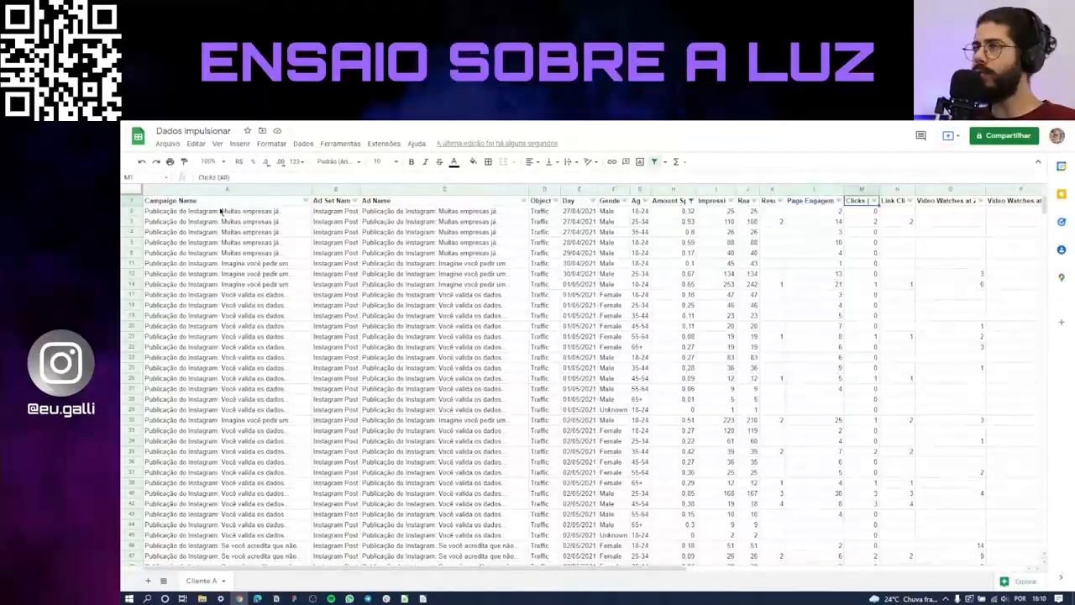
{"action": "key", "text": "Right"}
{"action": "key", "text": "Right"}
{"action": "key", "text": "Right"}
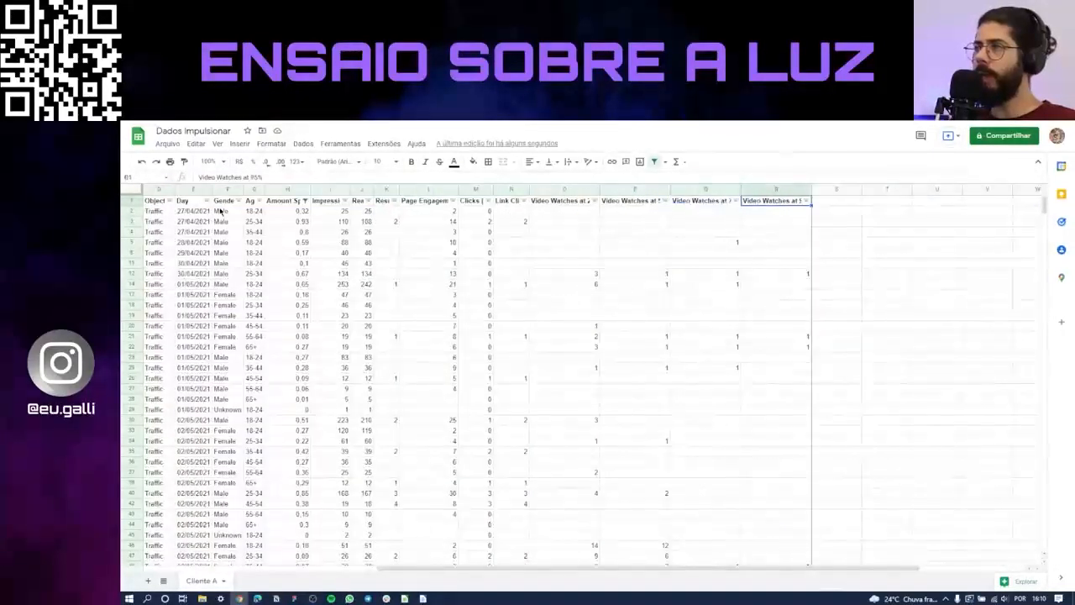
{"action": "key", "text": "ctrl+Home"}
{"action": "key", "text": "Right"}
{"action": "key", "text": "Right"}
{"action": "key", "text": "Right"}
{"action": "key", "text": "ctrl+Right"}
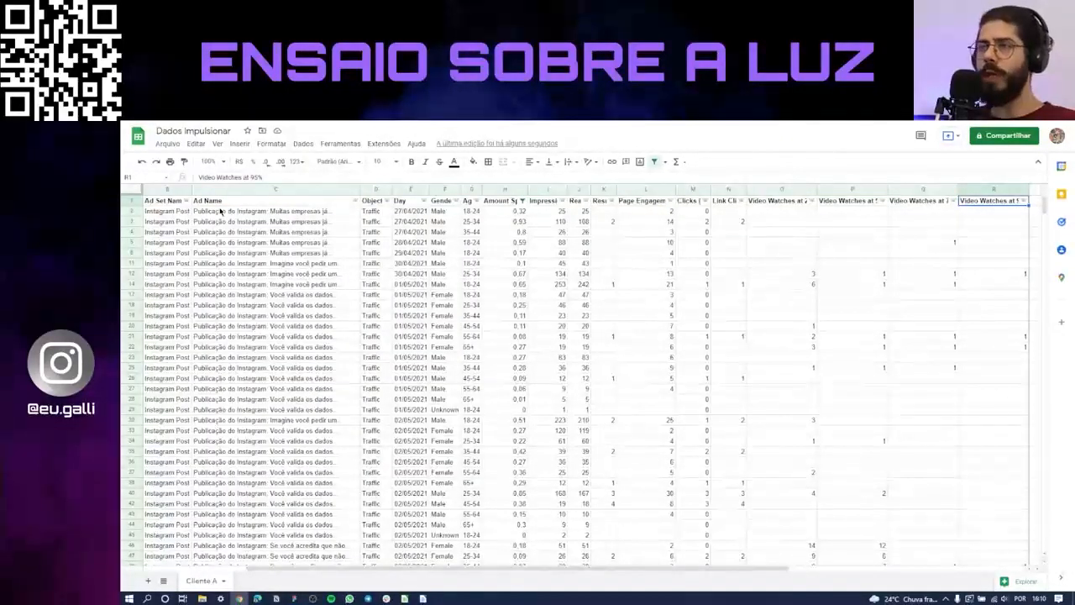
{"action": "key", "text": "ctrl+Left"}
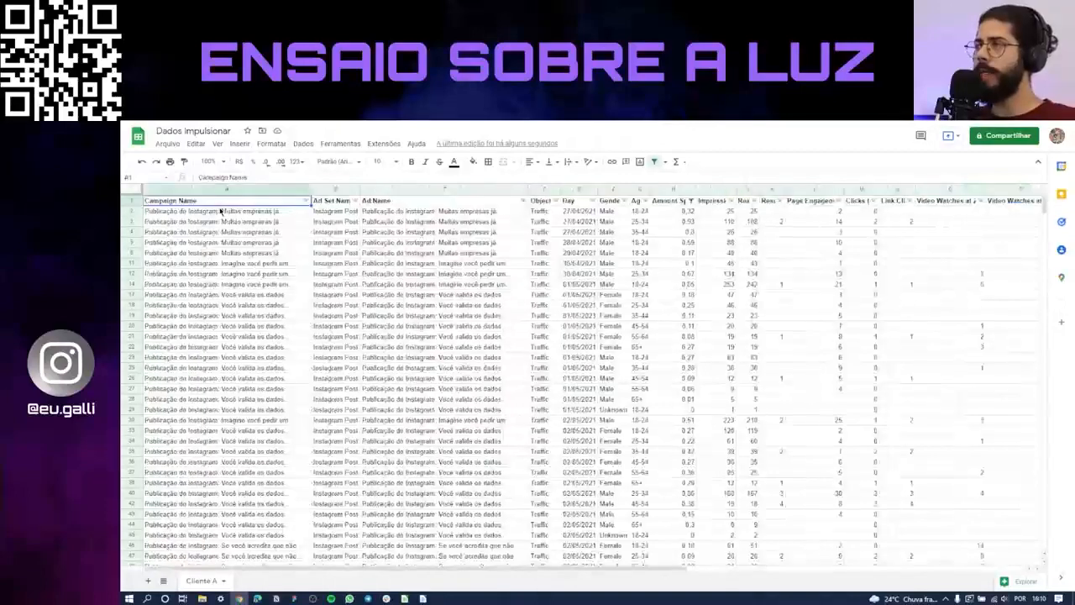
Clear the stray "x" entries below the data in the Campaign Name column and return to cell A1
{"action": "key", "text": "ctrl+Down"}
{"action": "key", "text": "shift+Down"}
{"action": "key", "text": "shift+Down"}
{"action": "key", "text": "shift+Down"}
{"action": "key", "text": "shift+Down"}
{"action": "key", "text": "shift+Down"}
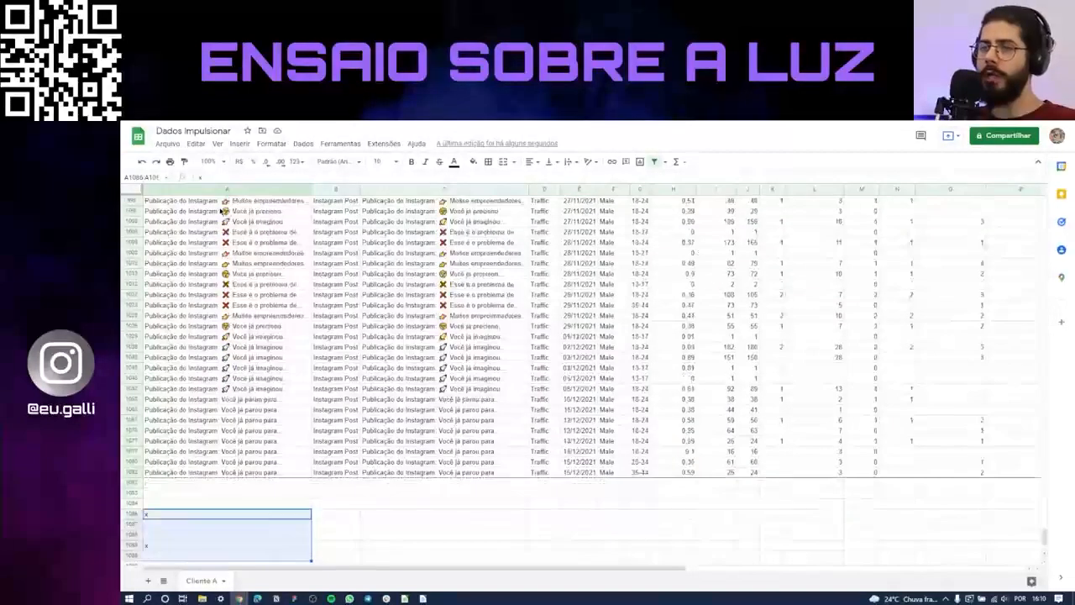
{"action": "key", "text": "Delete"}
{"action": "key", "text": "ctrl+Up"}
{"action": "key", "text": "ctrl+Up"}
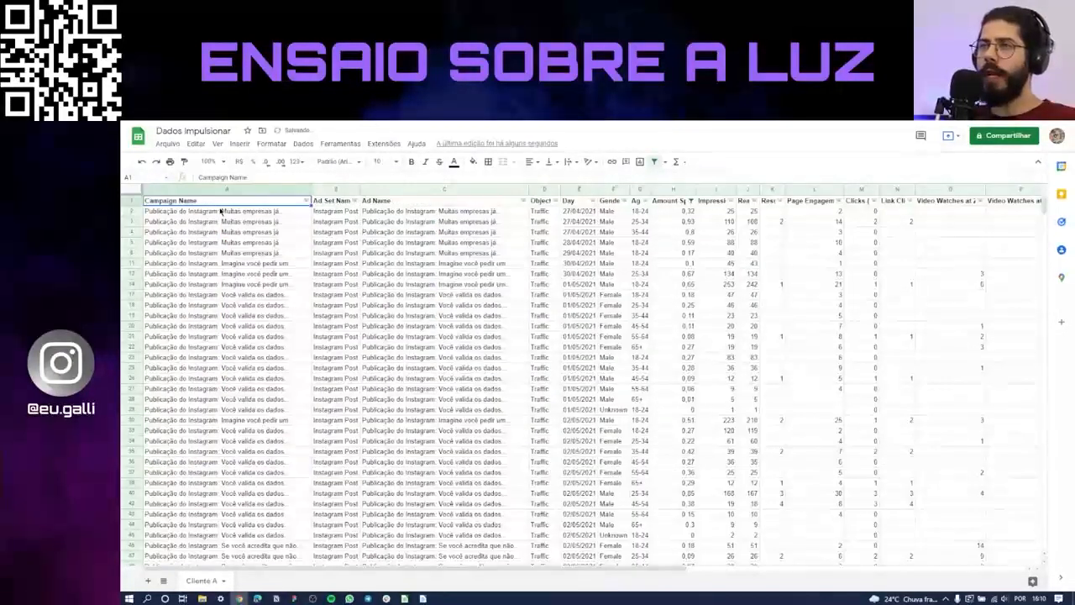
Create a pivot table from the Cliente A data range A1:R1082 on a new sheet and collapse its suggestions
{"action": "left_click", "coordinate": [241, 144]}
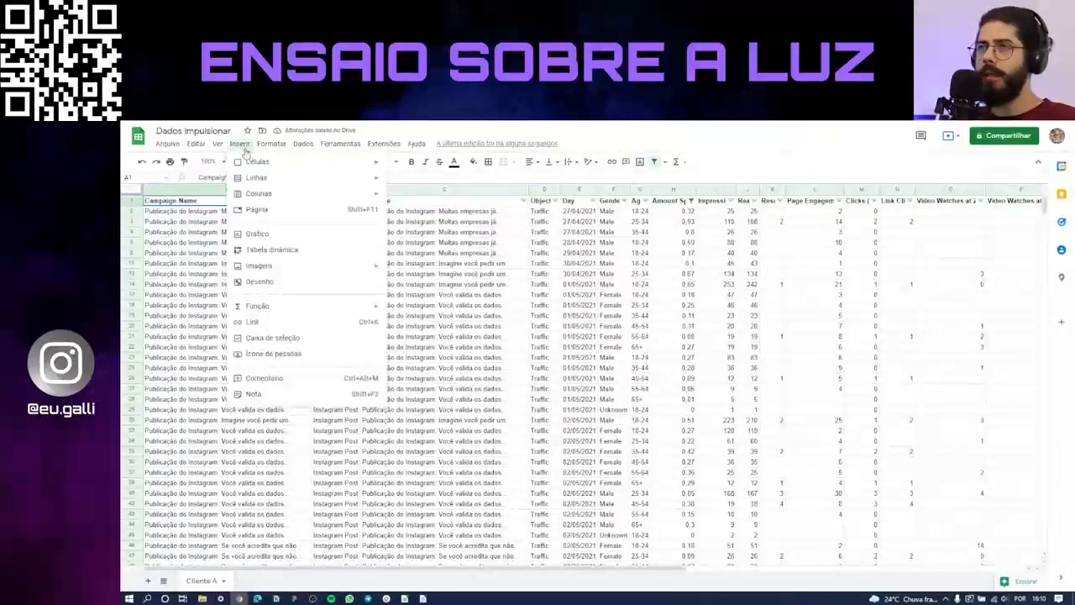
{"action": "left_click", "coordinate": [285, 250]}
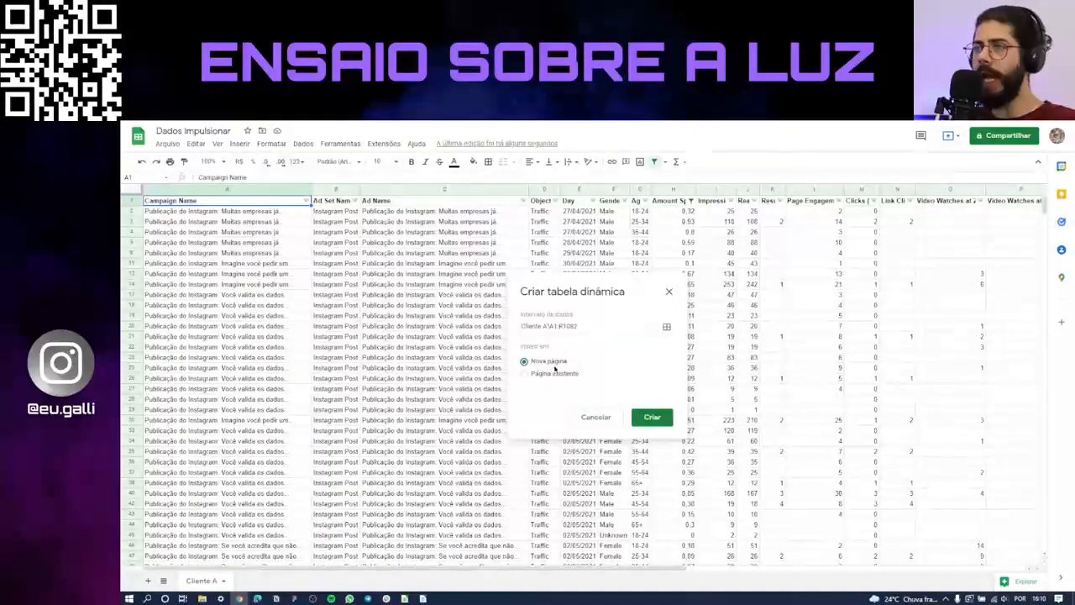
{"action": "left_click", "coordinate": [654, 417]}
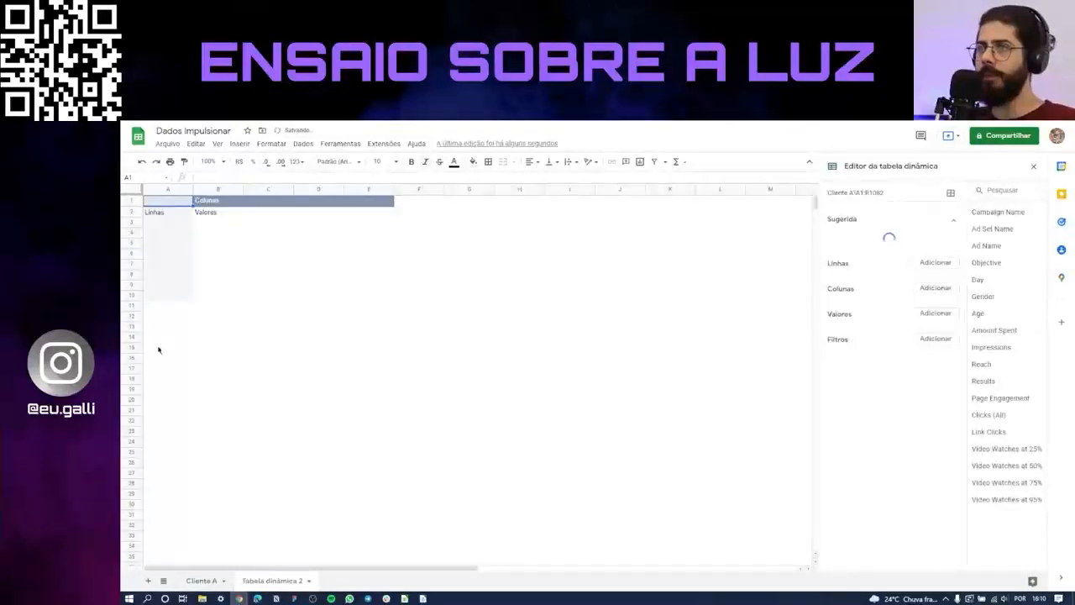
{"action": "left_click", "coordinate": [953, 221]}
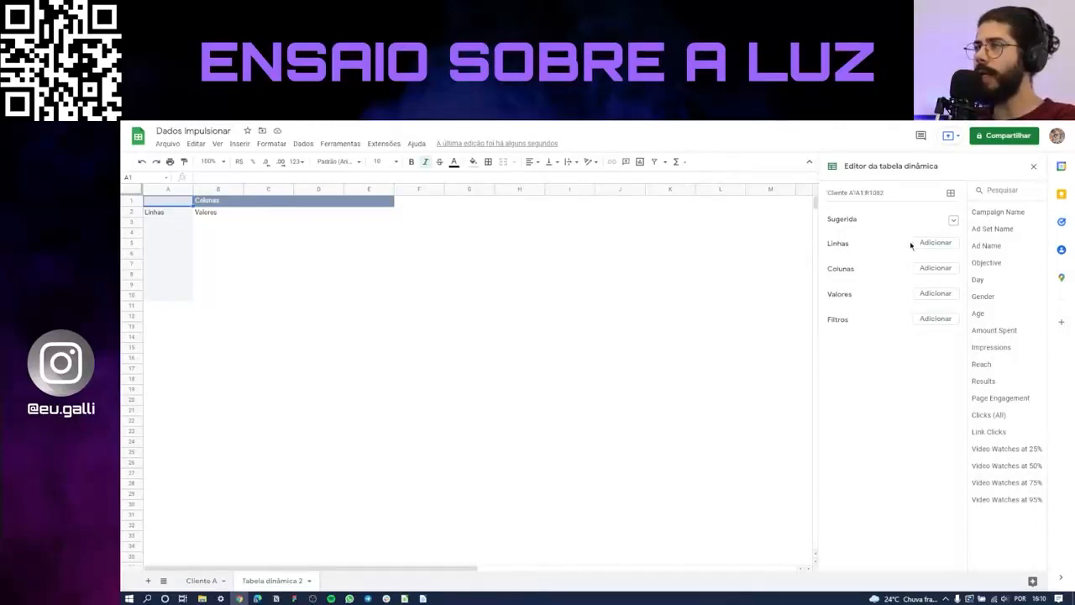
Set up the pivot table like the mind map example, with Campaign Name as rows, Gender as columns and Results as values
{"action": "key", "text": "alt+Tab"}
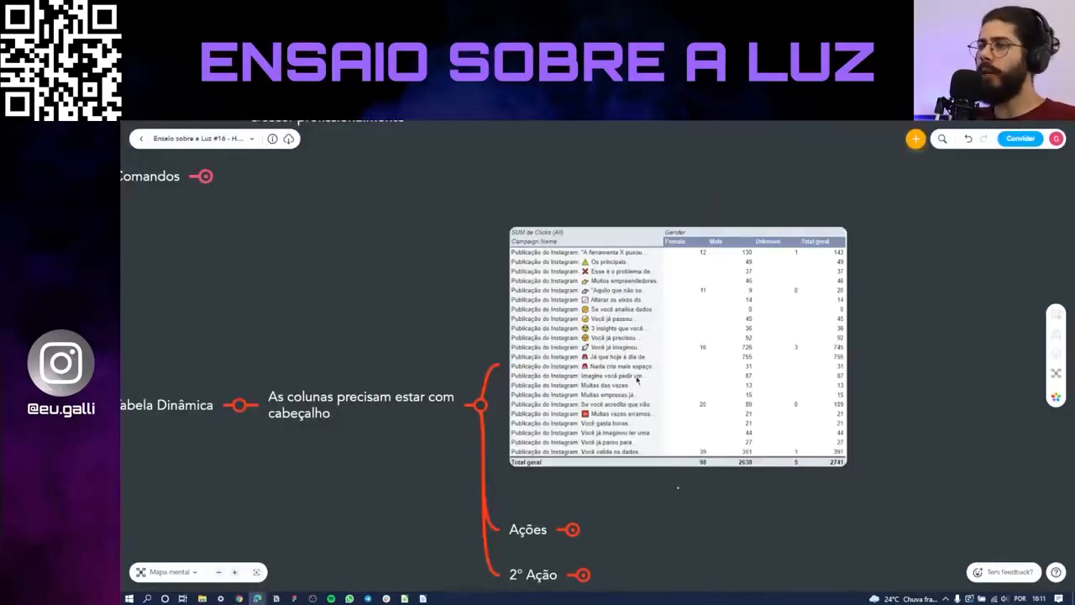
{"action": "key", "text": "alt+Tab"}
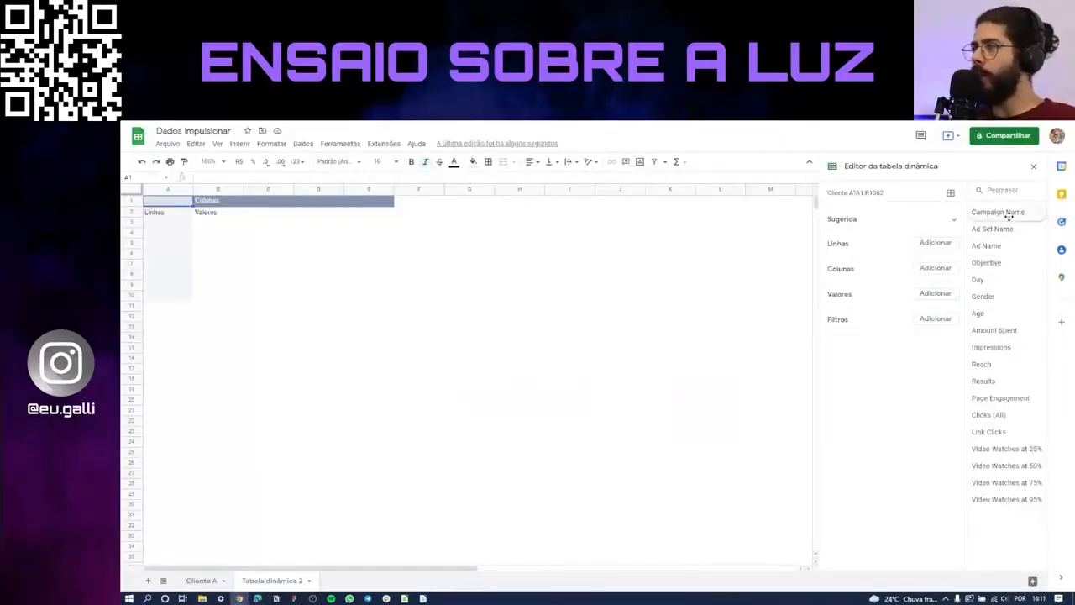
{"action": "left_click_drag", "start_coordinate": [1009, 211], "coordinate": [865, 255]}
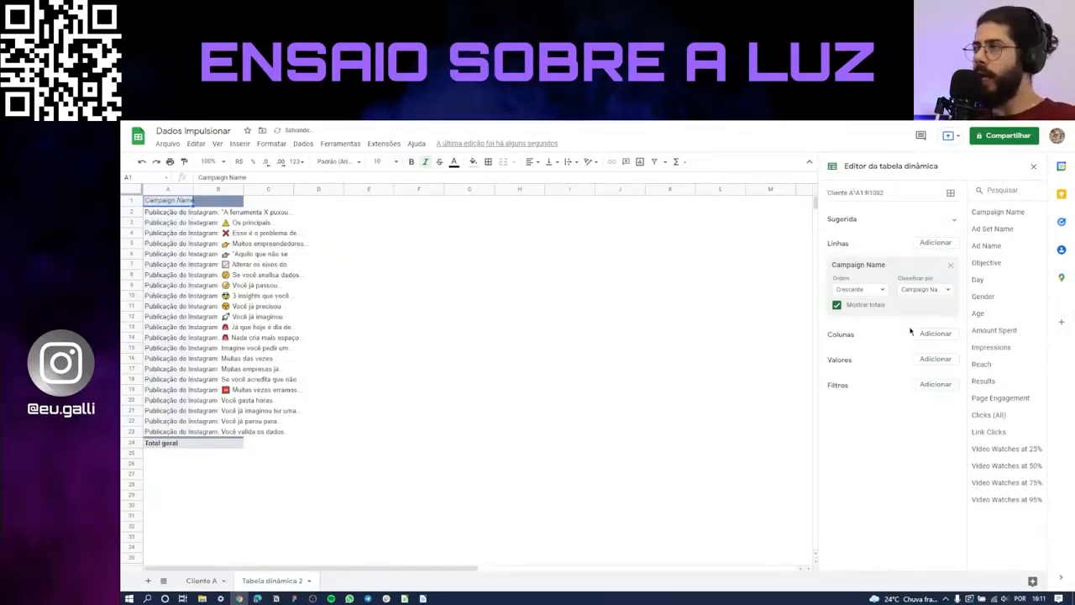
{"action": "left_click_drag", "start_coordinate": [982, 297], "coordinate": [891, 366]}
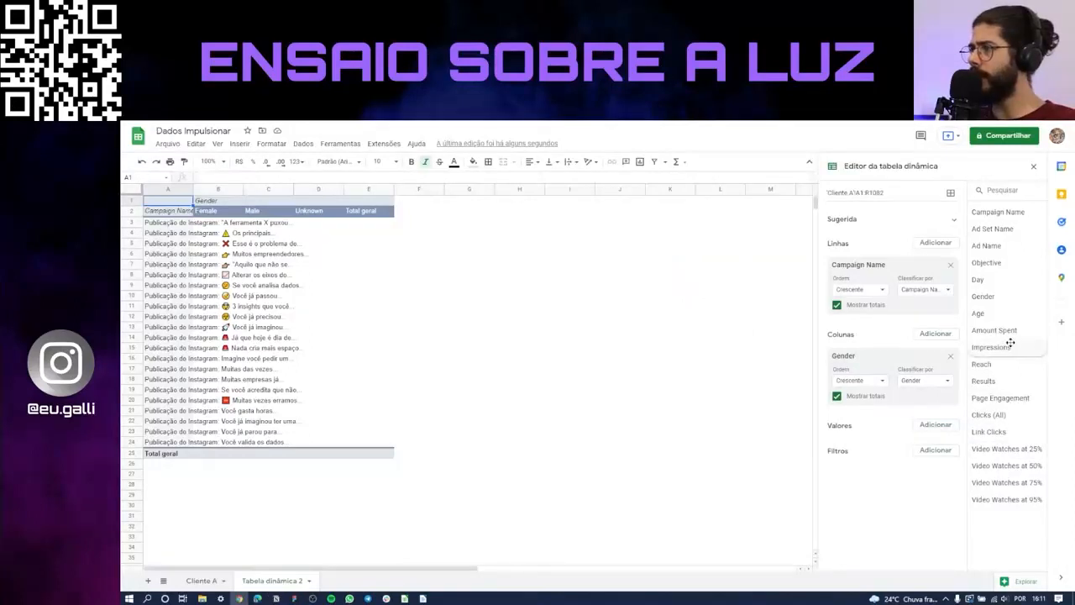
{"action": "left_click_drag", "start_coordinate": [983, 380], "coordinate": [852, 448]}
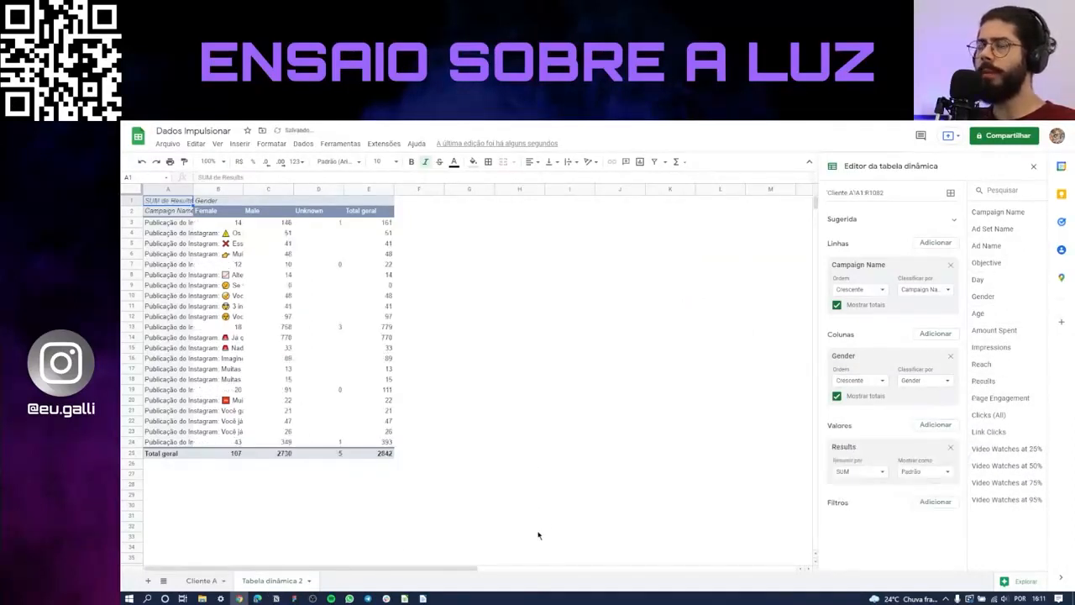
{"action": "key", "text": "alt+Tab"}
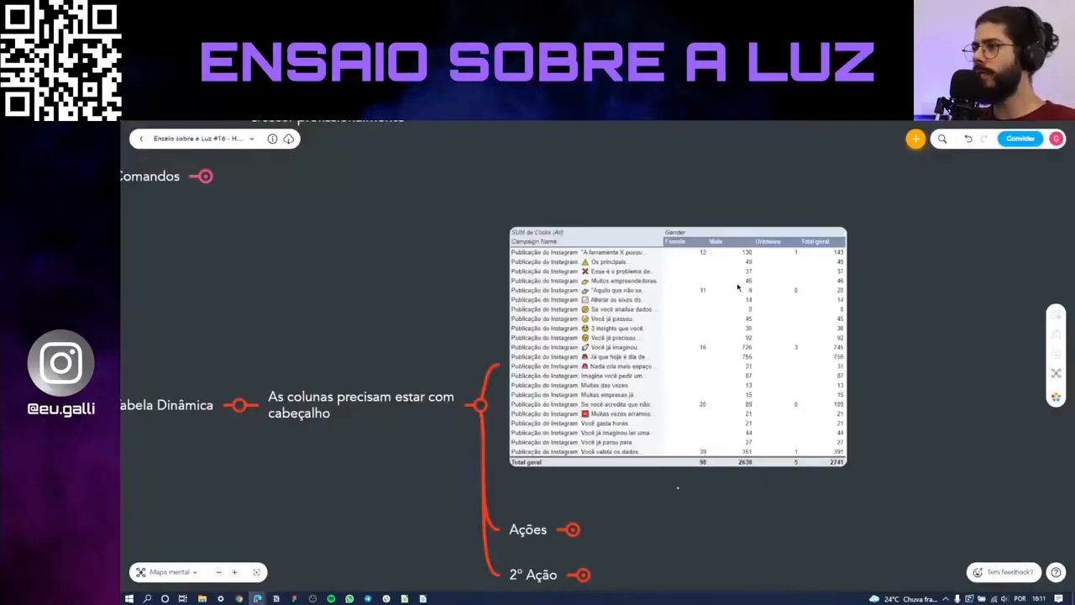
{"action": "key", "text": "alt+Tab"}
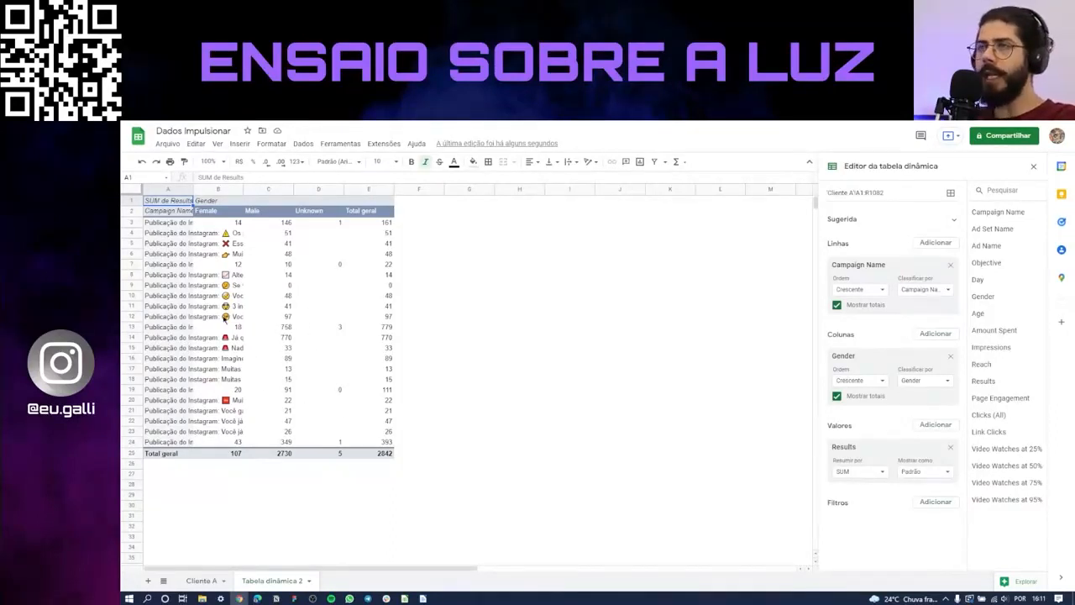
Auto-fit the column widths and row heights of the whole pivot table sheet to their contents
{"action": "left_click", "coordinate": [136, 186]}
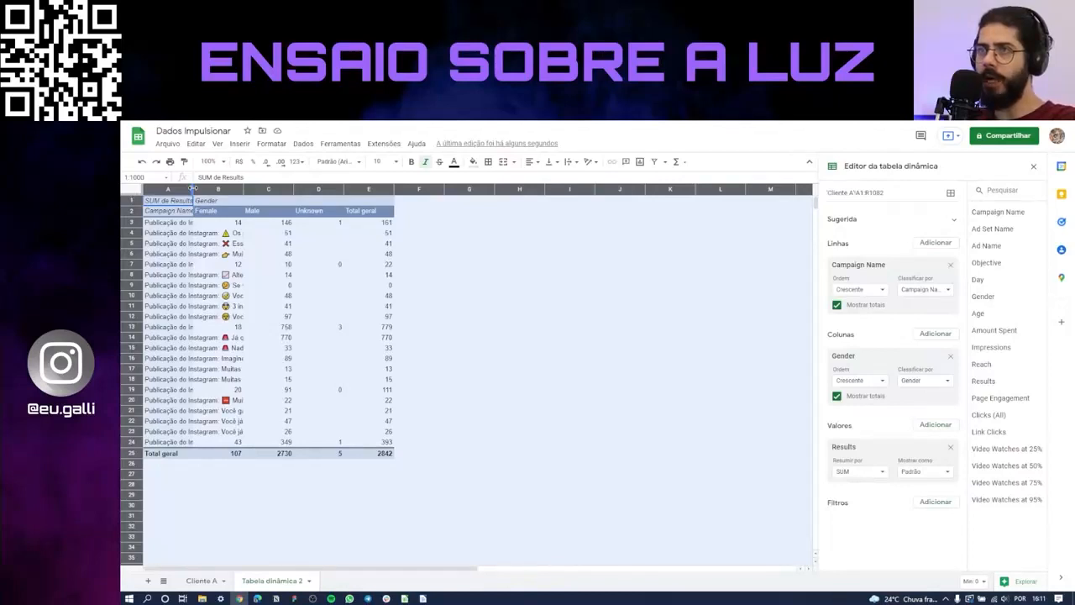
{"action": "left_click_drag", "start_coordinate": [193, 187], "coordinate": [192, 186]}
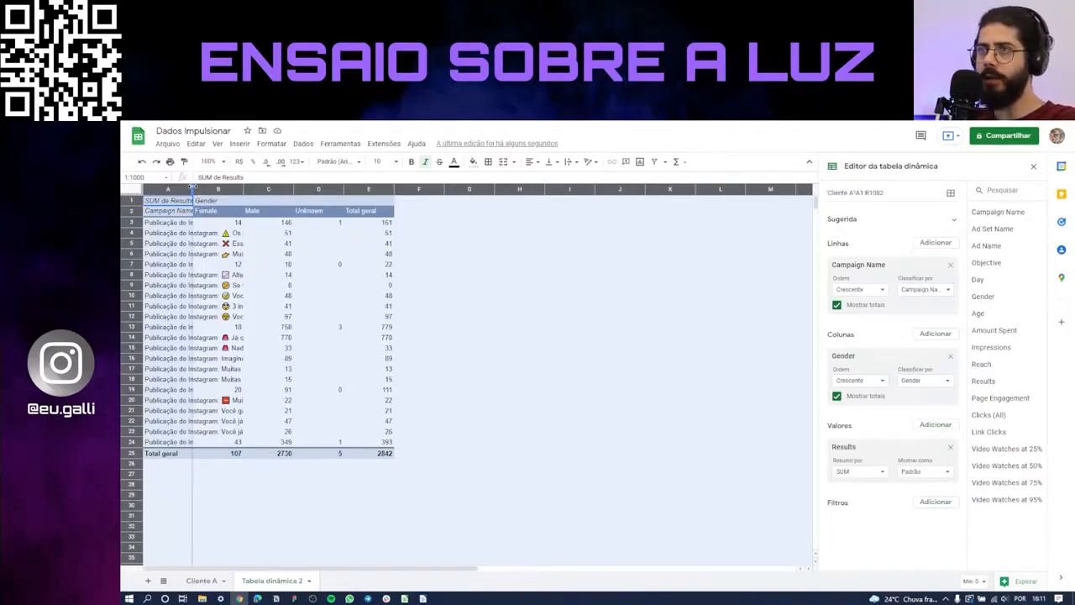
{"action": "double_click", "coordinate": [192, 187]}
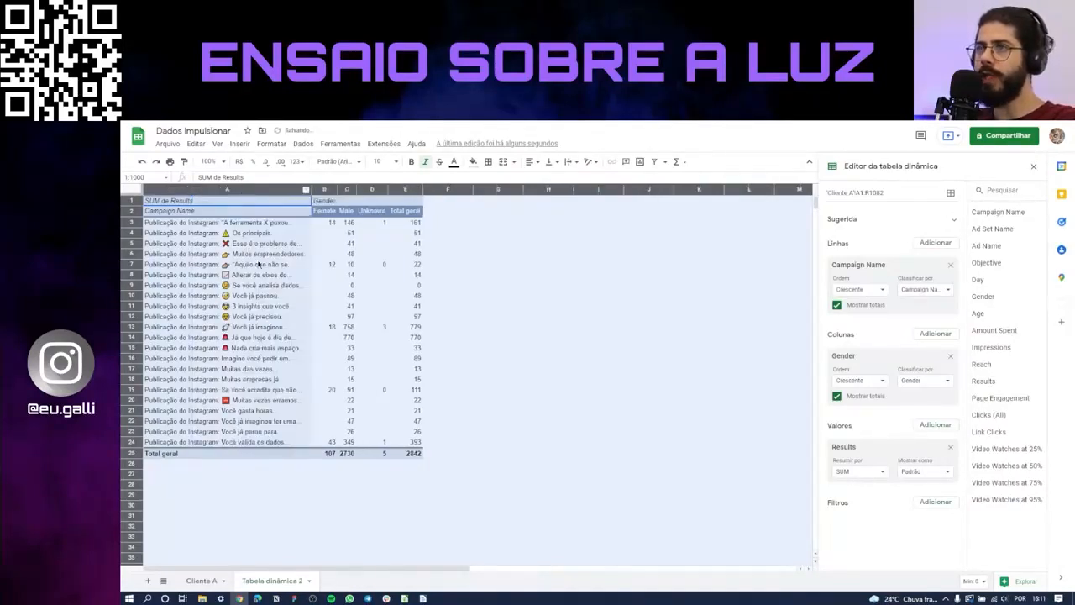
{"action": "double_click", "coordinate": [133, 268]}
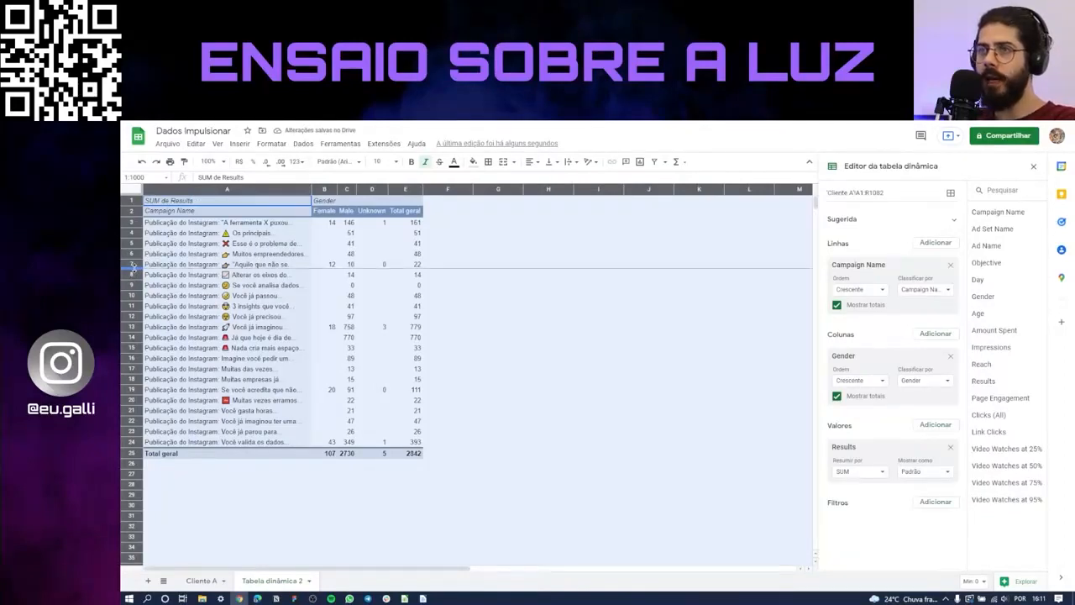
{"action": "left_click", "coordinate": [464, 428]}
{"action": "left_click", "coordinate": [499, 473]}
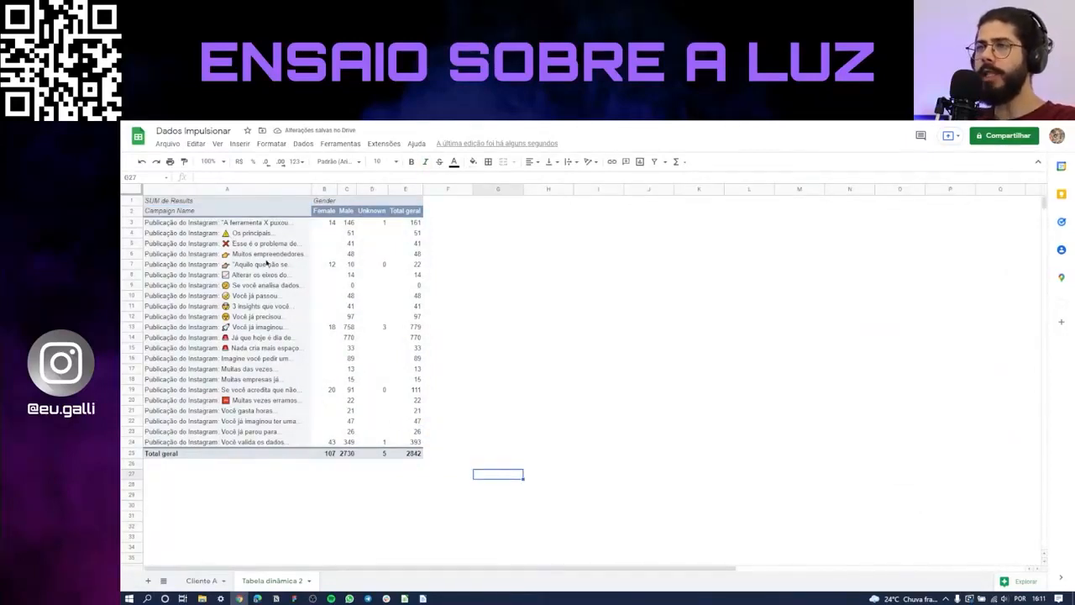
Rework the pivot table fields: remove Gender from the columns, add Amount Spent to the values and Day to the rows under Campaign Name
{"action": "left_click", "coordinate": [260, 235]}
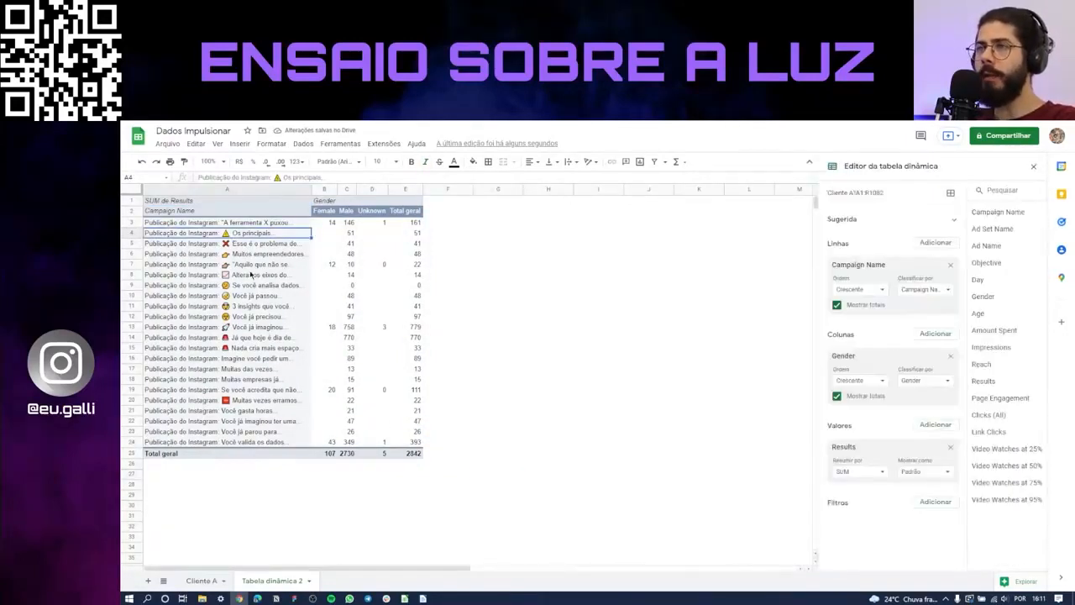
{"action": "left_click", "coordinate": [951, 355]}
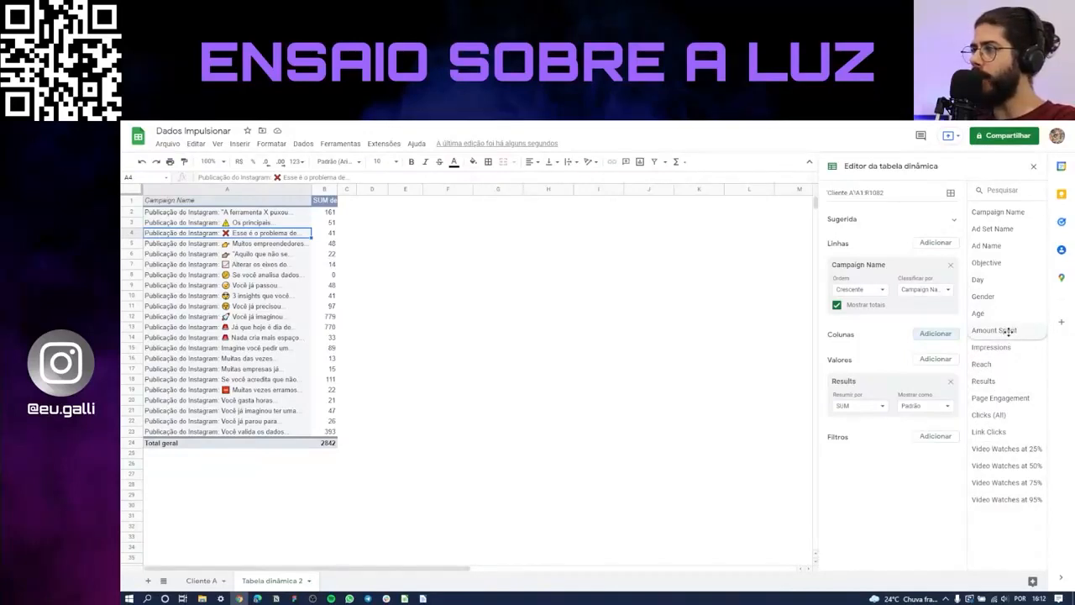
{"action": "left_click_drag", "start_coordinate": [1007, 331], "coordinate": [867, 424]}
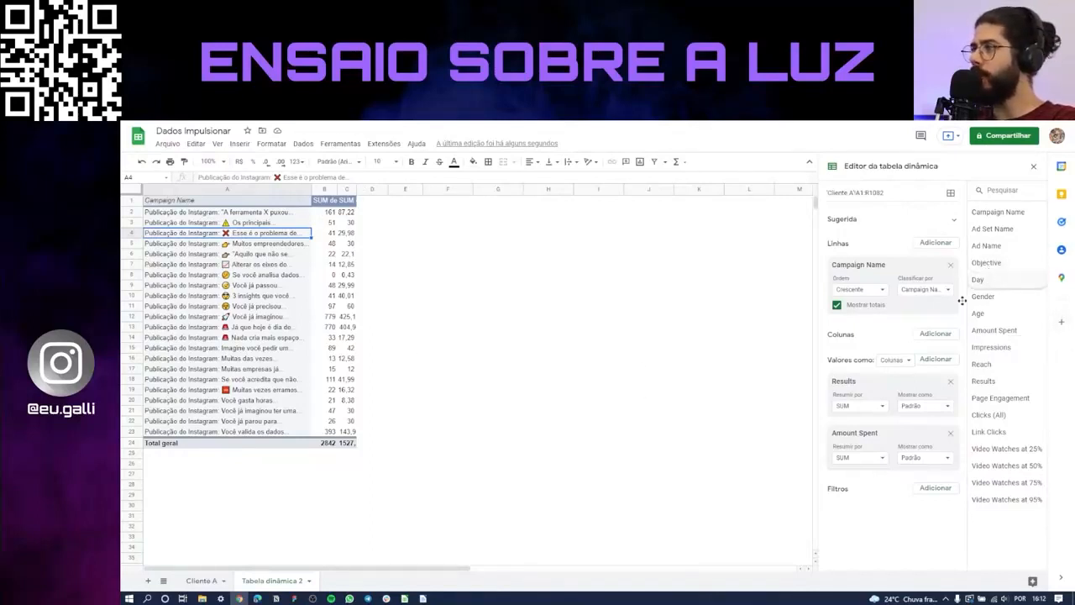
{"action": "left_click_drag", "start_coordinate": [979, 280], "coordinate": [858, 325]}
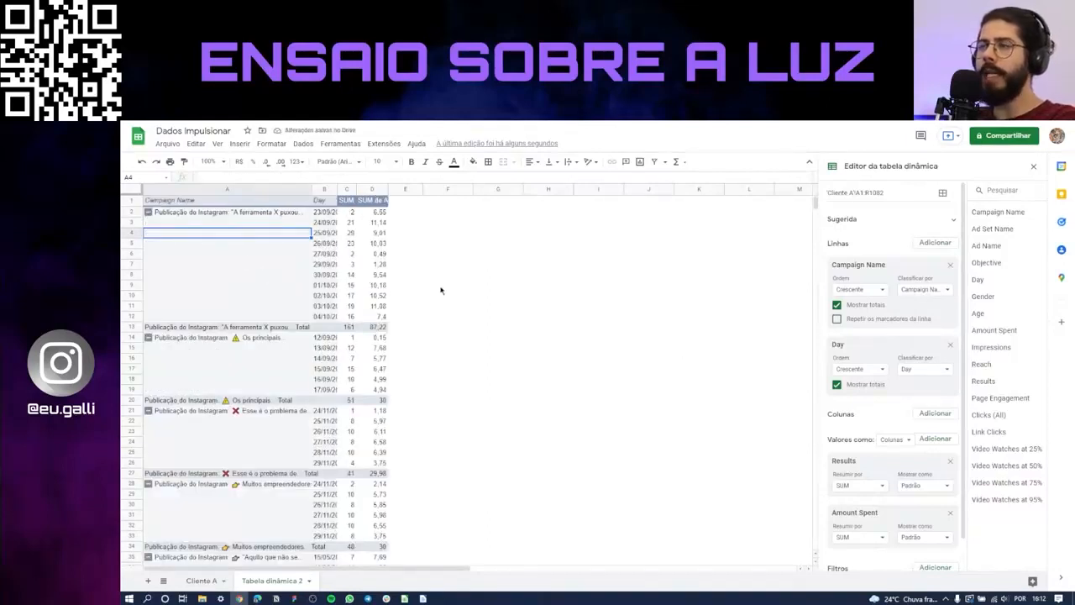
Rework the pivot table fields: take Day out of the rows, add Gender to the columns and drop Amount Spent from the values
{"action": "left_click", "coordinate": [951, 345]}
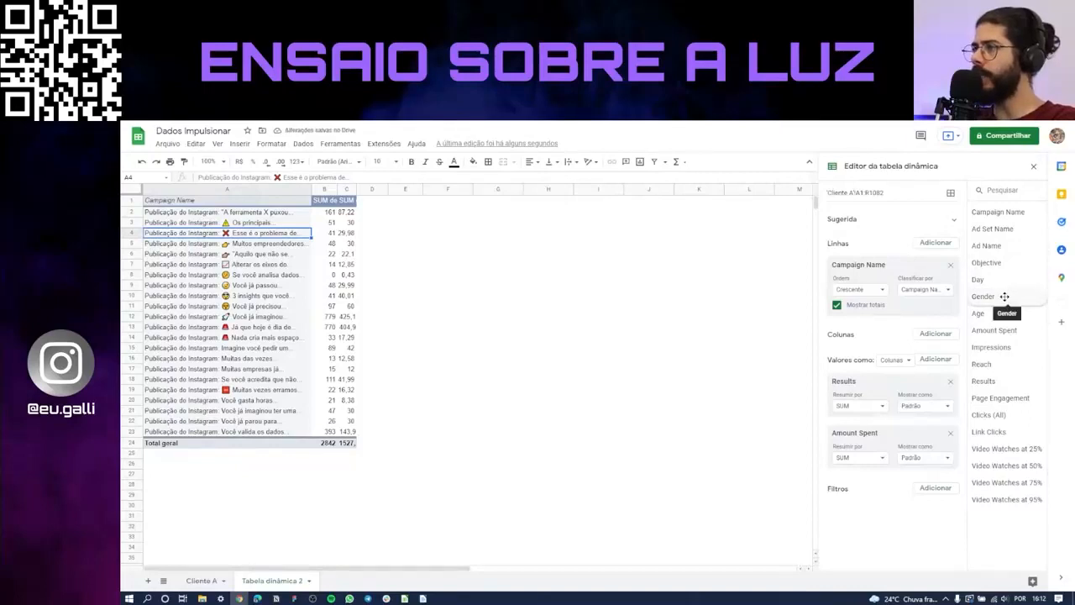
{"action": "left_click_drag", "start_coordinate": [1005, 297], "coordinate": [872, 363]}
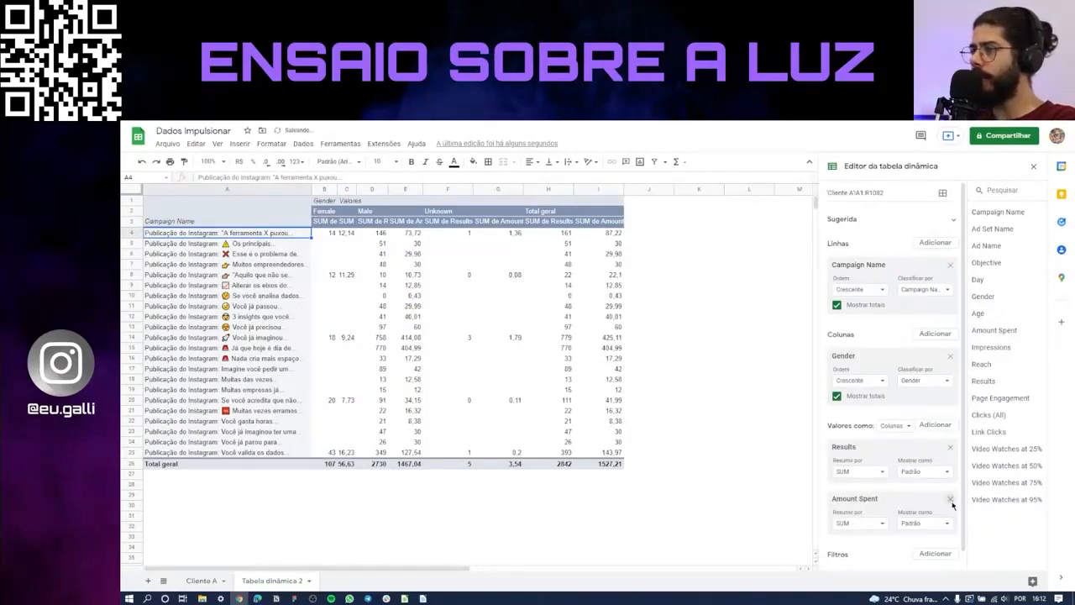
{"action": "left_click", "coordinate": [952, 499]}
Switch to the mind map and expand the Ações branch to read the actions planned for the pivot table
{"action": "key", "text": "alt+Tab"}
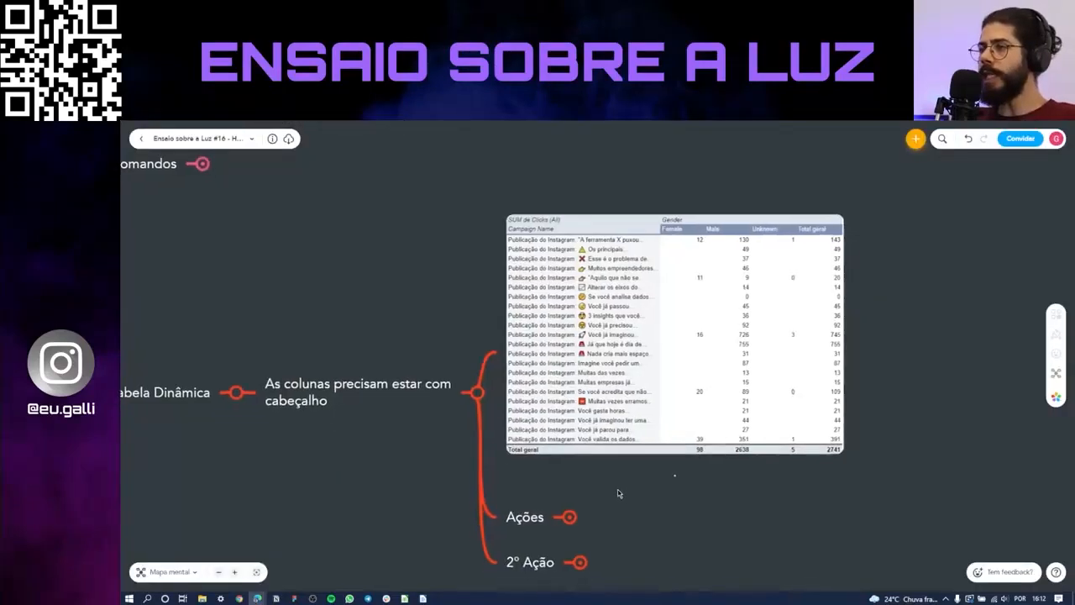
{"action": "scroll", "coordinate": [599, 413], "scroll_direction": "down", "scroll_amount": 3}
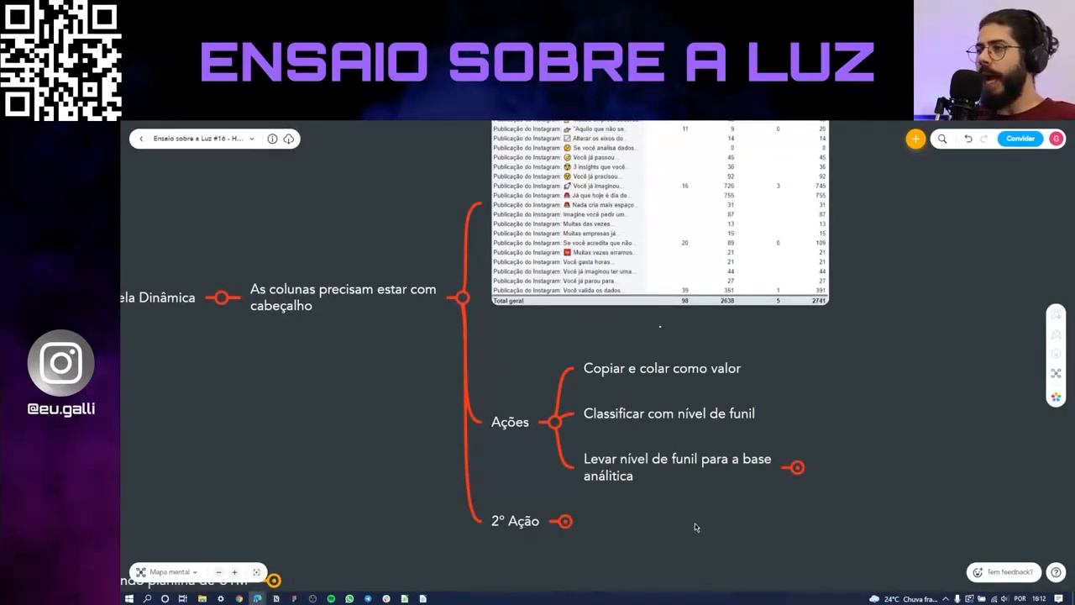
{"action": "key", "text": "alt+Tab"}
Copy the pivot table range A2:E25 and paste it as values only beside the pivot table, starting at cell G2
{"action": "left_click", "coordinate": [252, 316]}
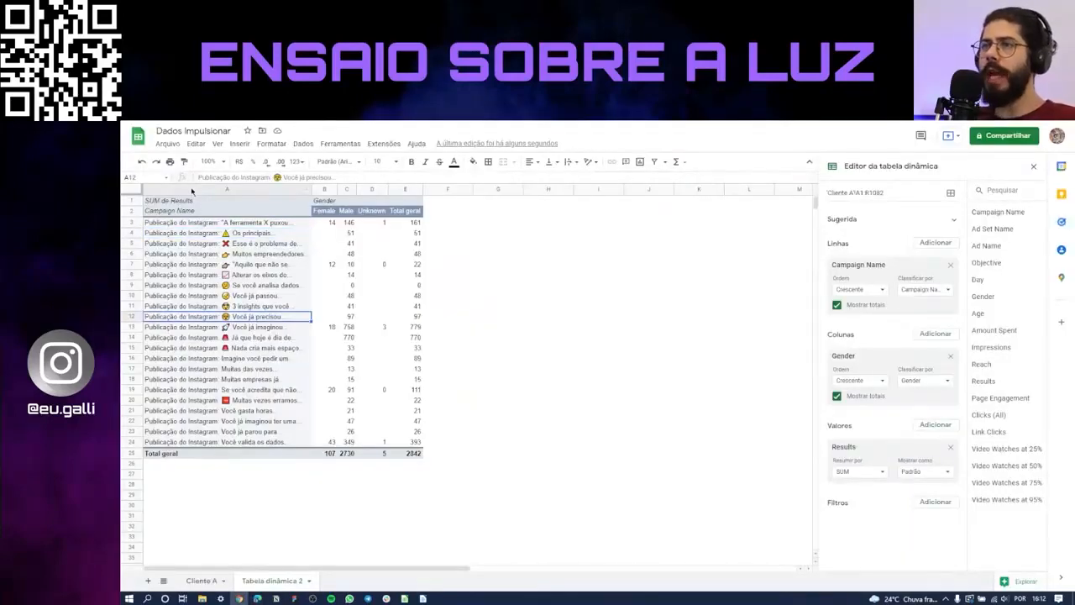
{"action": "left_click_drag", "start_coordinate": [191, 188], "coordinate": [409, 206]}
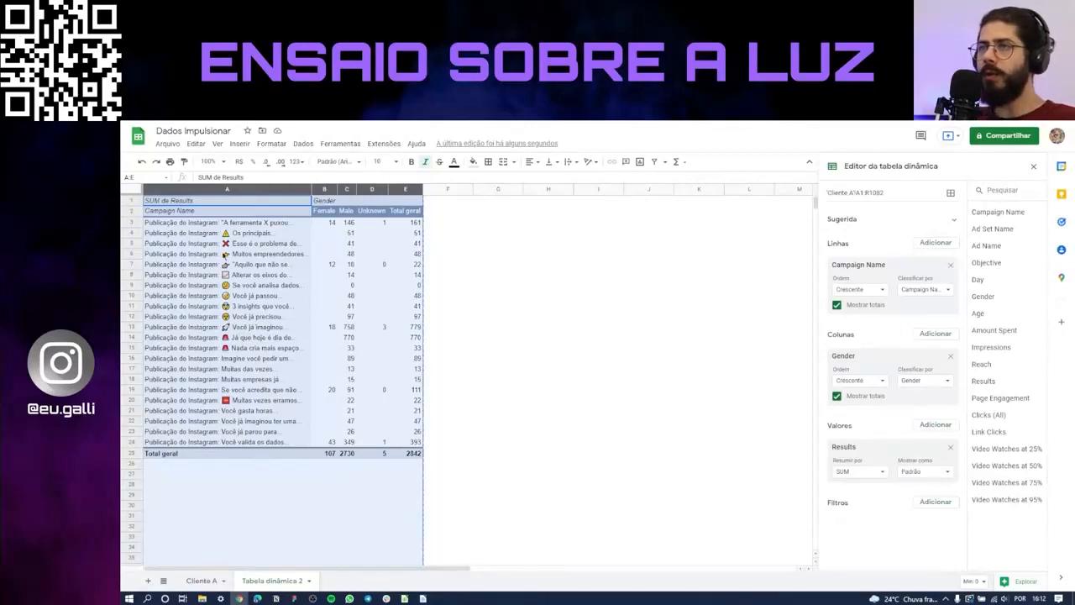
{"action": "key", "text": "ctrl+c"}
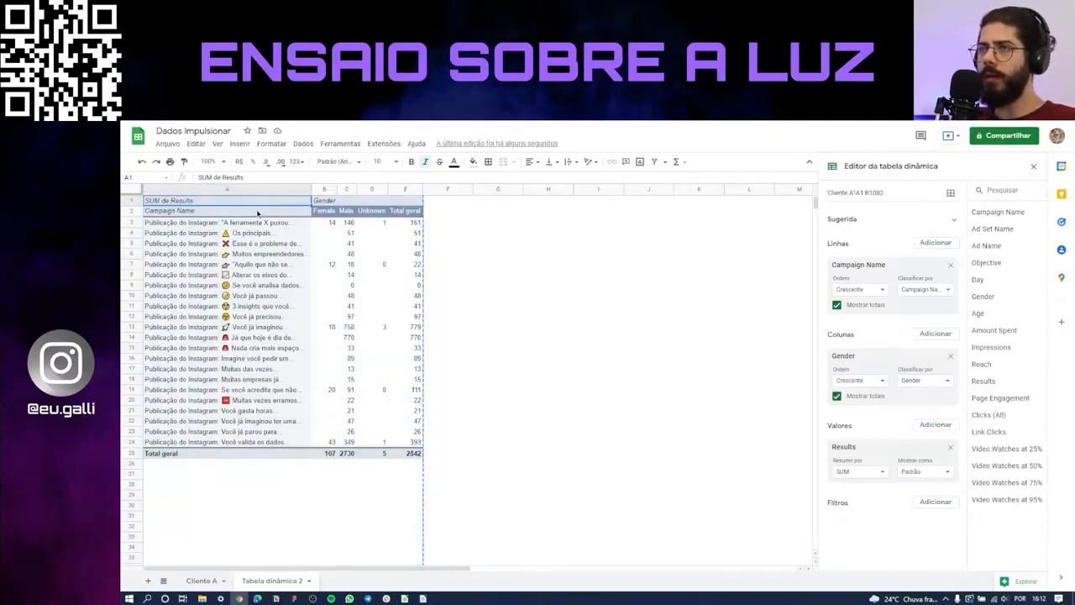
{"action": "left_click", "coordinate": [258, 211]}
{"action": "left_click", "coordinate": [413, 455], "text": "shift"}
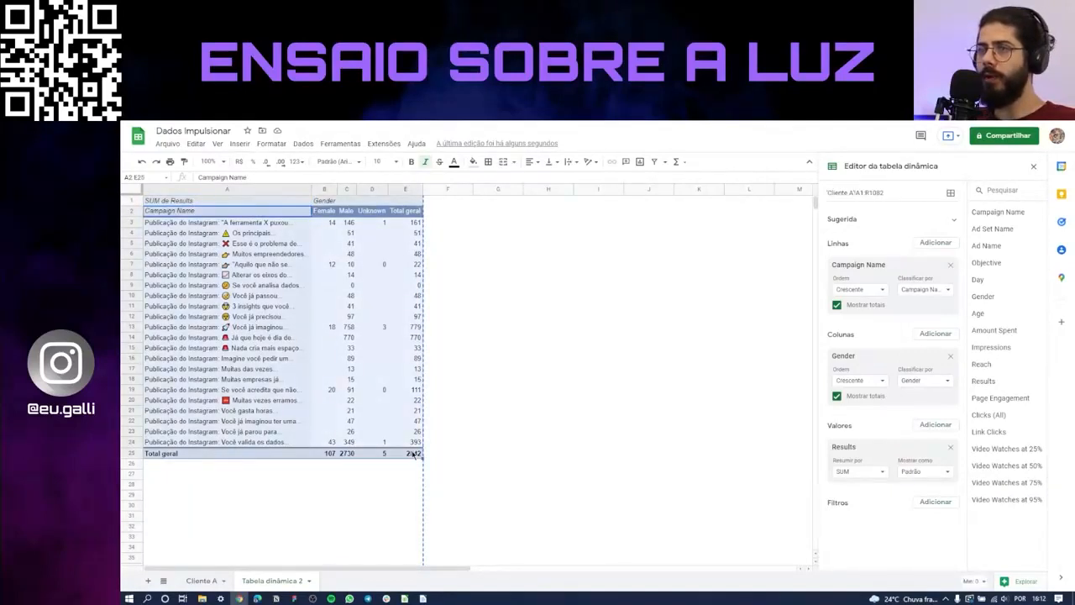
{"action": "key", "text": "ctrl+c"}
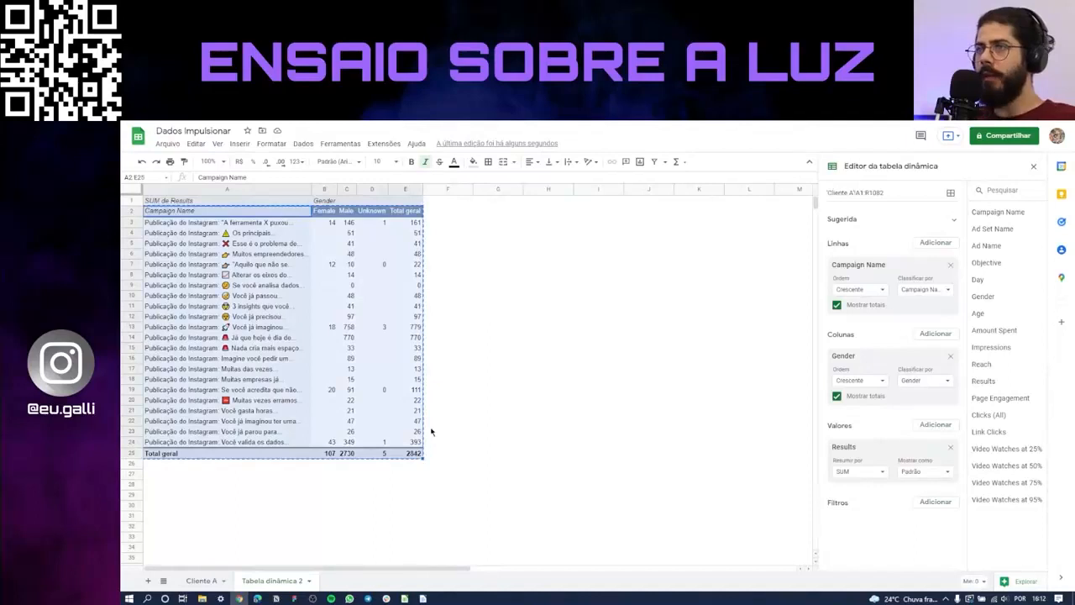
{"action": "left_click", "coordinate": [488, 218]}
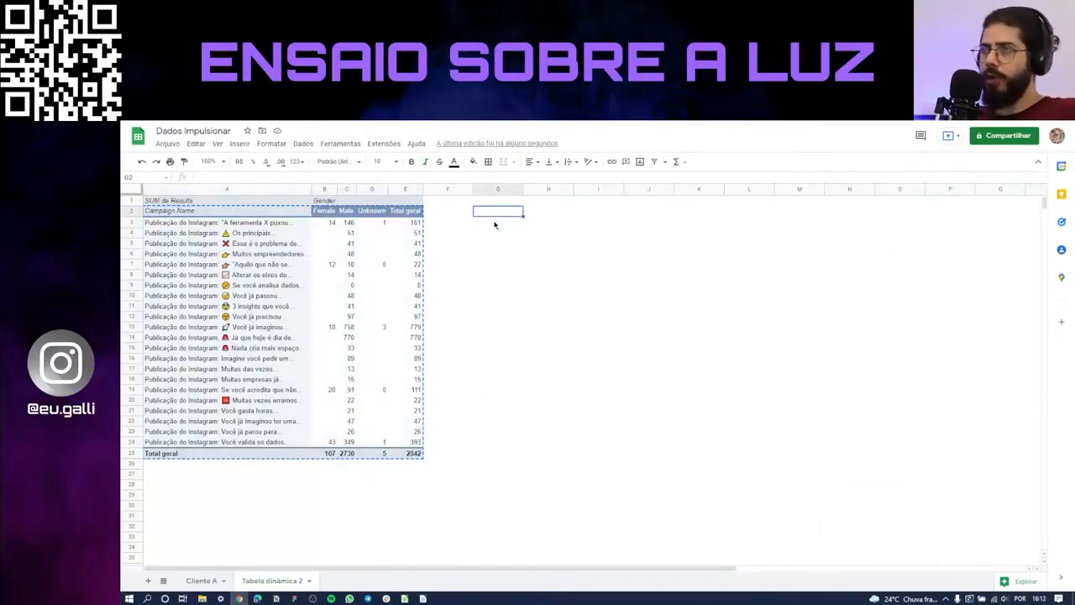
{"action": "key", "text": "ctrl+v"}
{"action": "left_click", "coordinate": [523, 254]}
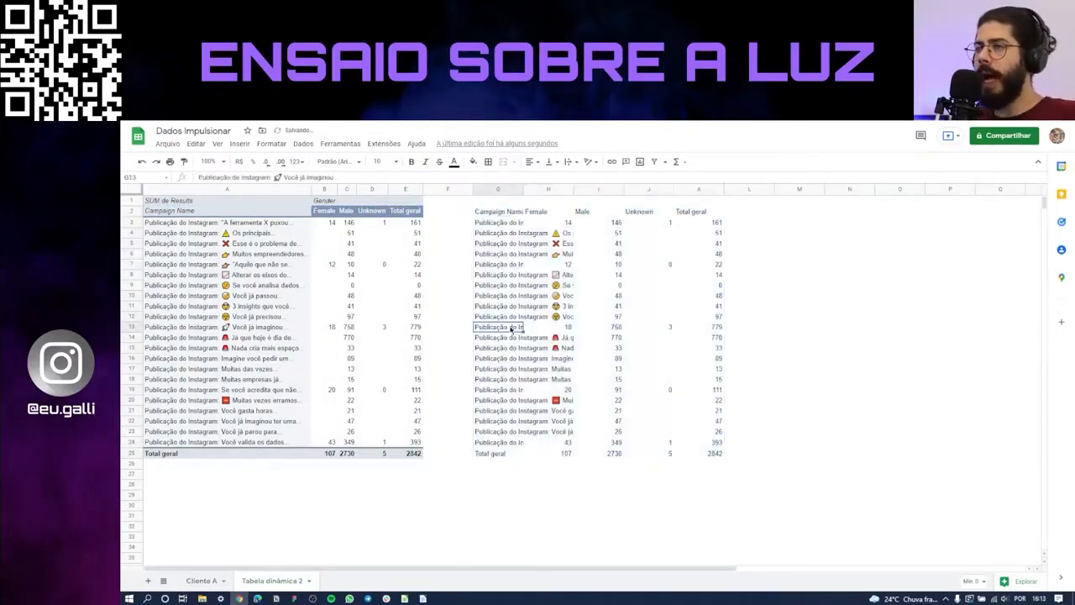
Auto-fit the widths of columns G to K that hold the pasted table
{"action": "left_click", "coordinate": [498, 188]}
{"action": "left_click", "coordinate": [697, 189], "text": "shift"}
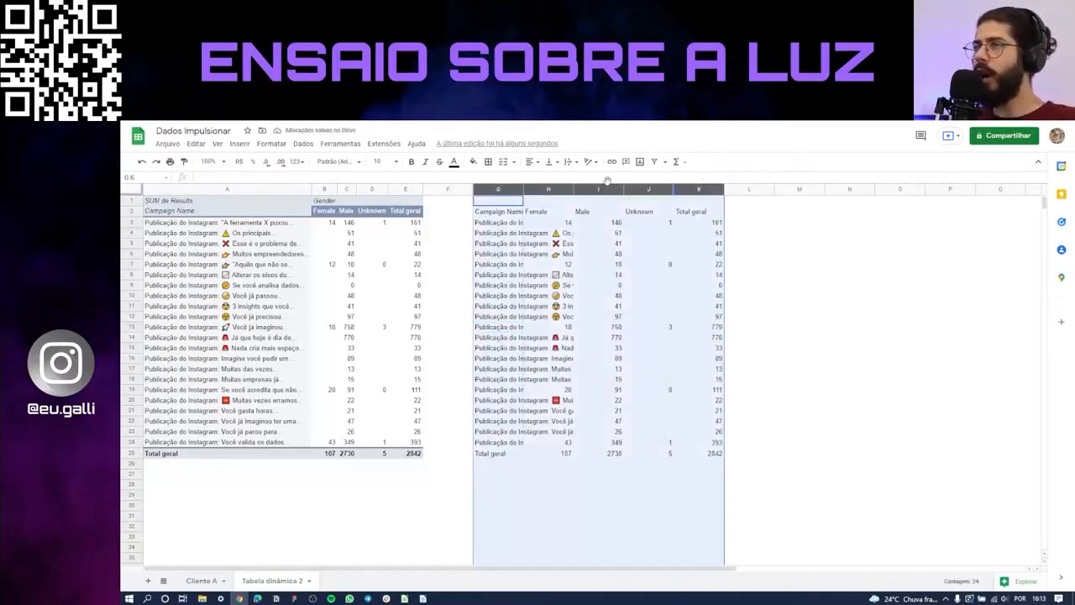
{"action": "double_click", "coordinate": [522, 189]}
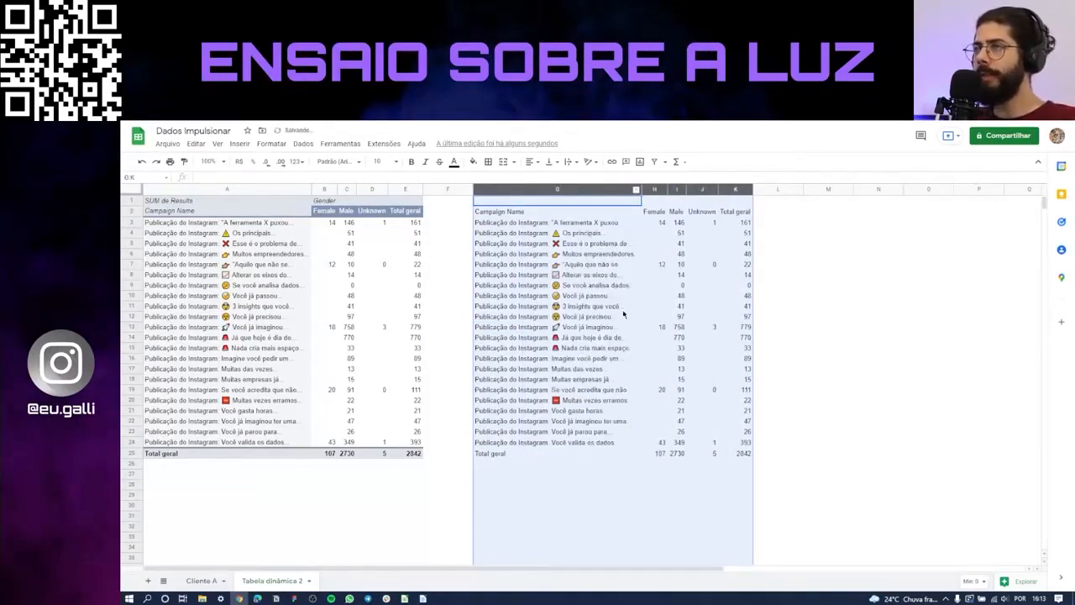
{"action": "left_click", "coordinate": [654, 286]}
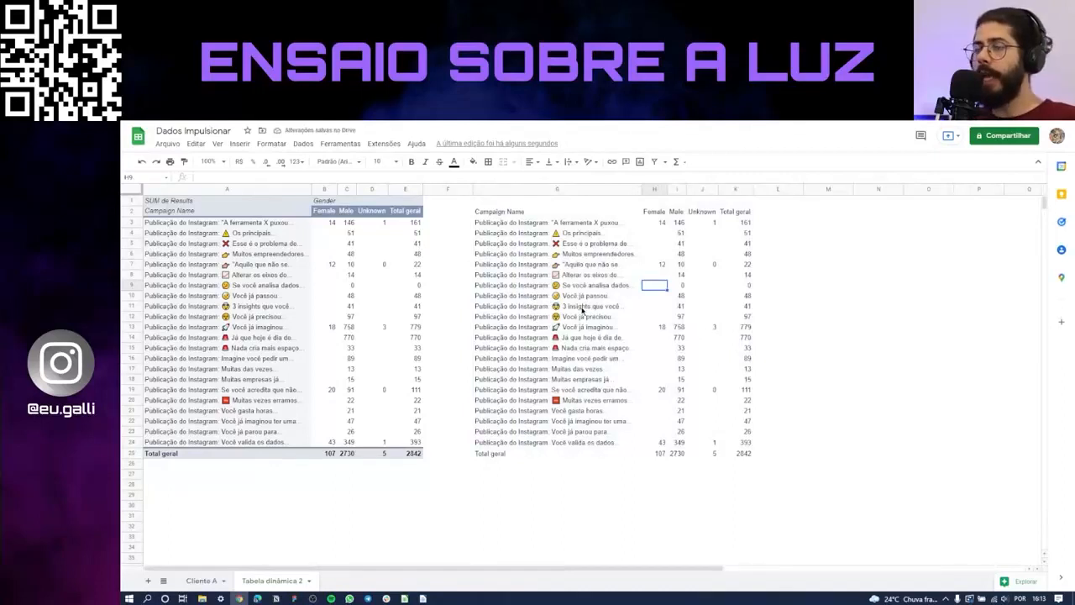
Switch to the mind map and expand the branch about taking the funnel level to the analytical base
{"action": "key", "text": "alt+Tab"}
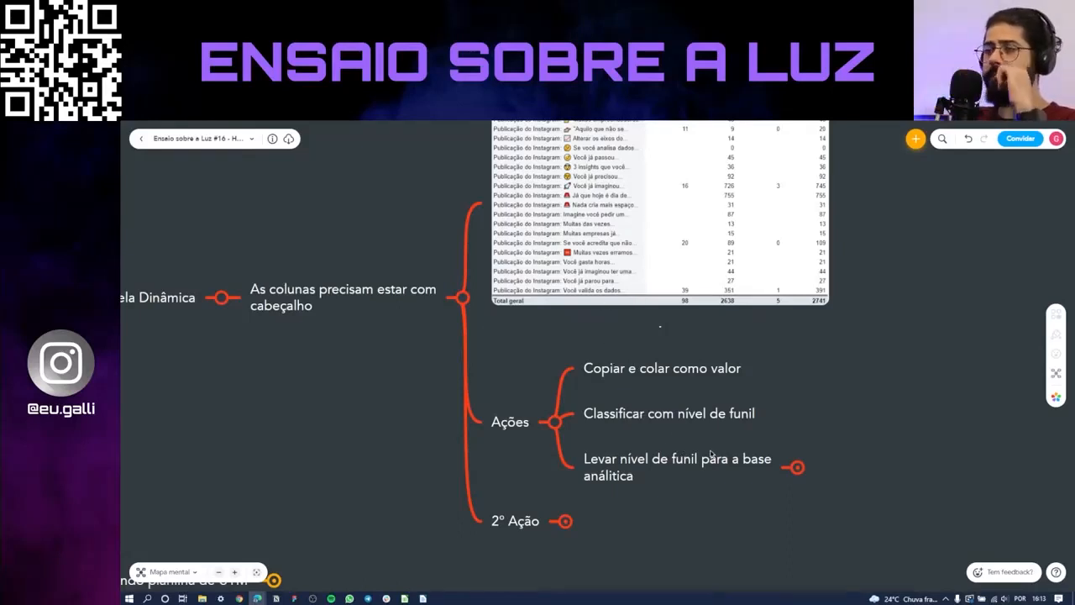
{"action": "left_click", "coordinate": [801, 469]}
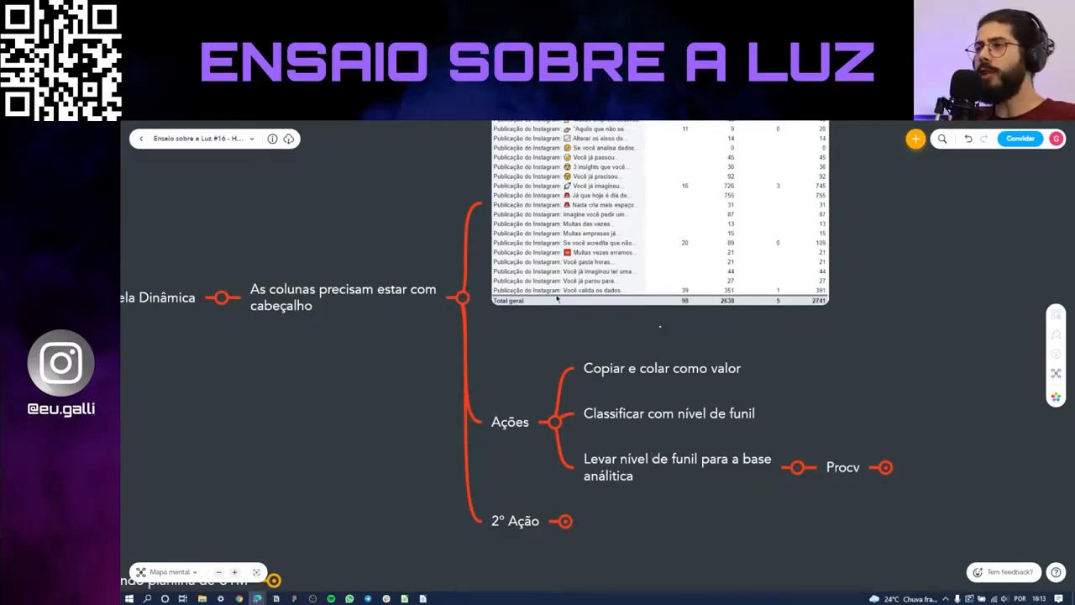
{"action": "key", "text": "alt+Tab"}
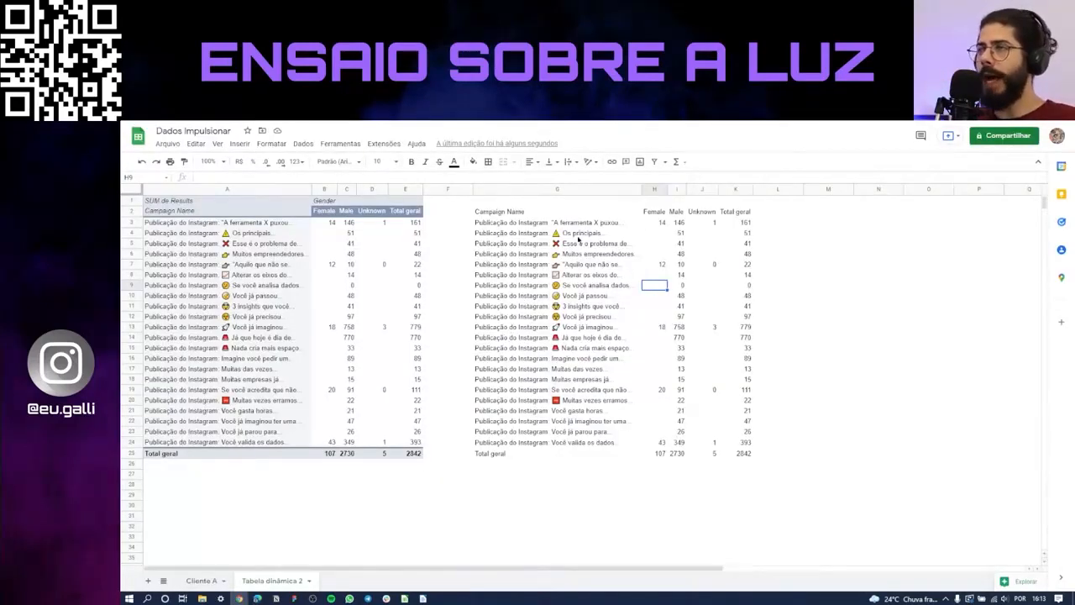
Examine the campaign names in the pasted table and compare them with the Campaign Name filter values on the Cliente A sheet
{"action": "left_click_drag", "start_coordinate": [578, 224], "coordinate": [578, 446]}
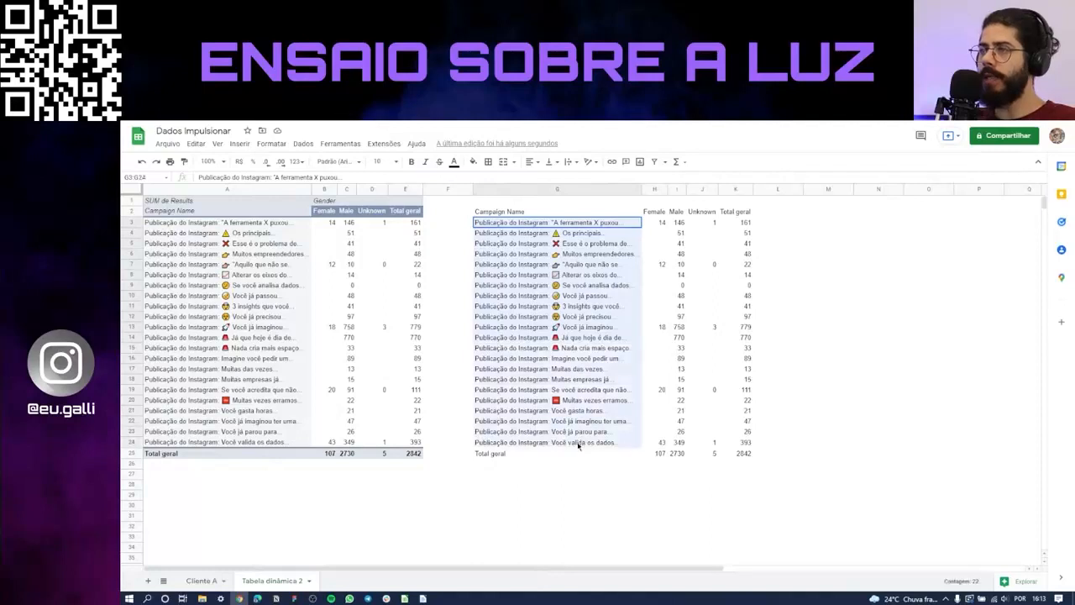
{"action": "left_click", "coordinate": [576, 340]}
{"action": "left_click", "coordinate": [584, 224]}
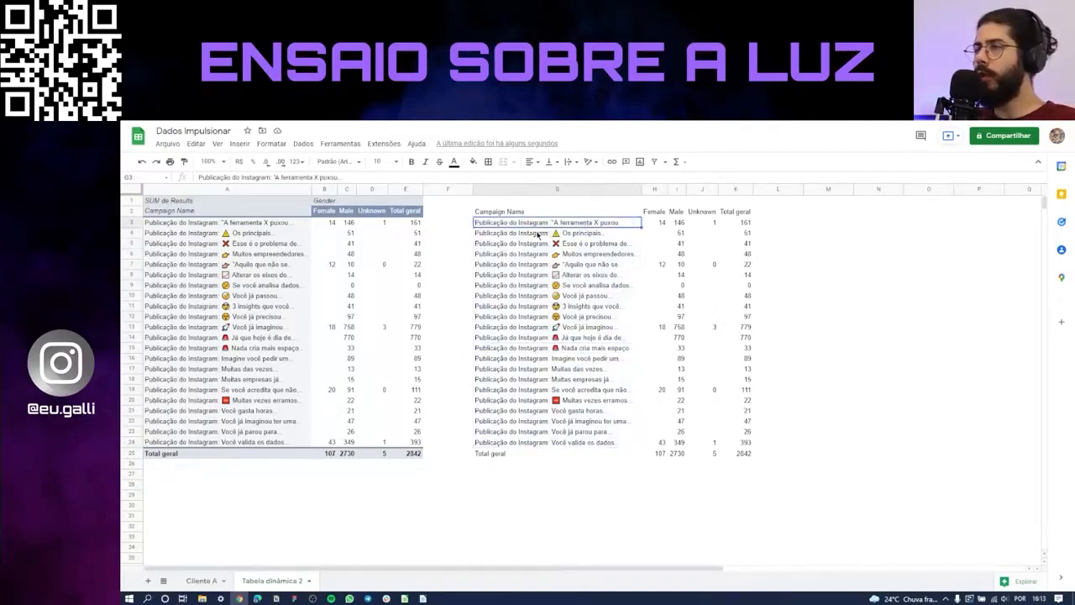
{"action": "left_click", "coordinate": [574, 235]}
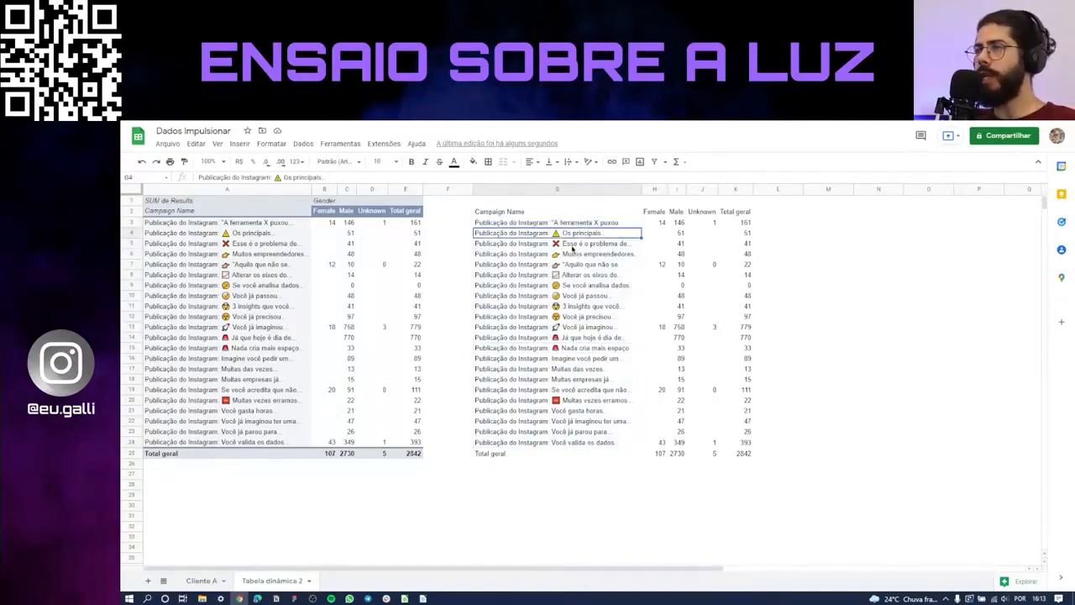
{"action": "left_click", "coordinate": [573, 245]}
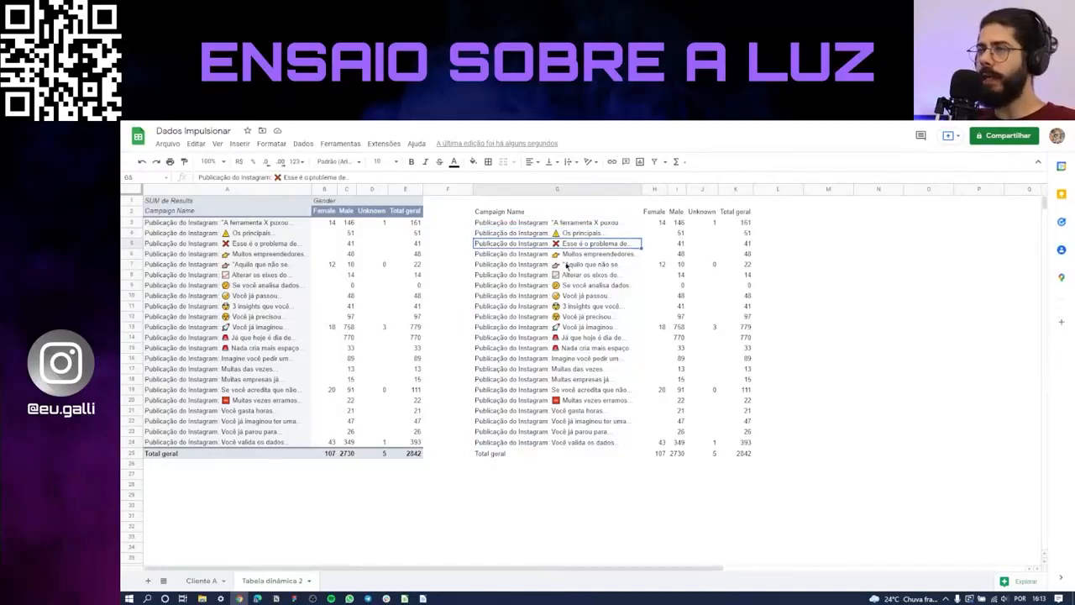
{"action": "left_click", "coordinate": [201, 580]}
{"action": "left_click", "coordinate": [307, 201]}
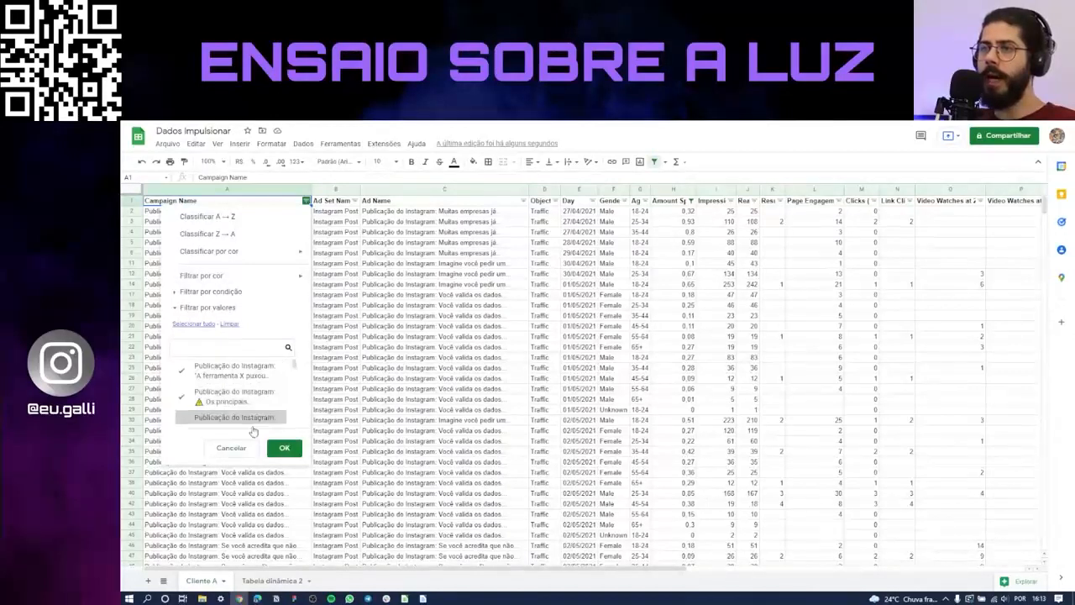
{"action": "left_click", "coordinate": [424, 244]}
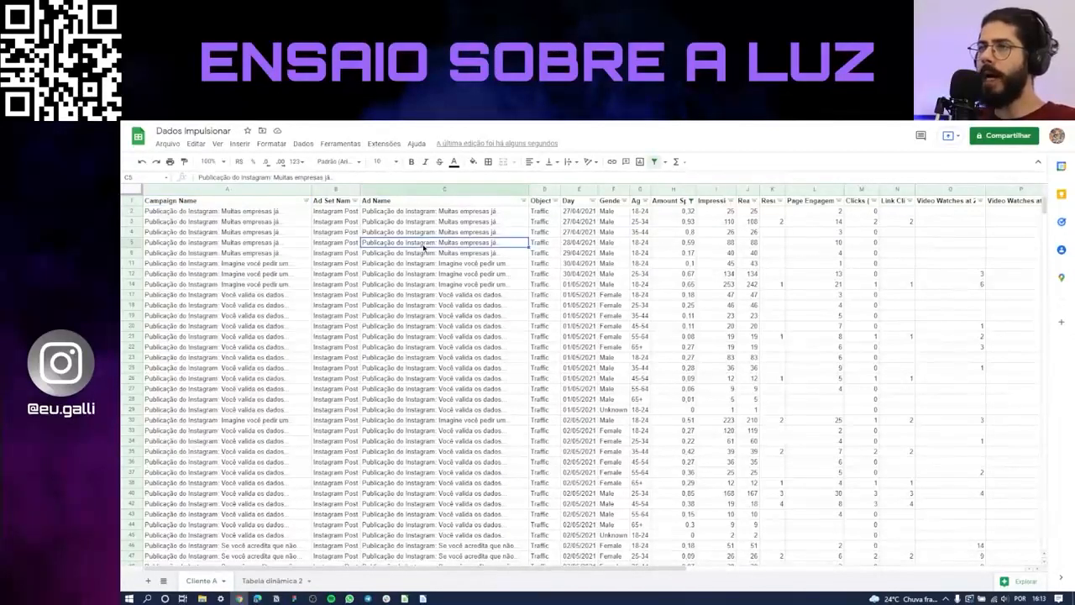
{"action": "left_click", "coordinate": [275, 581]}
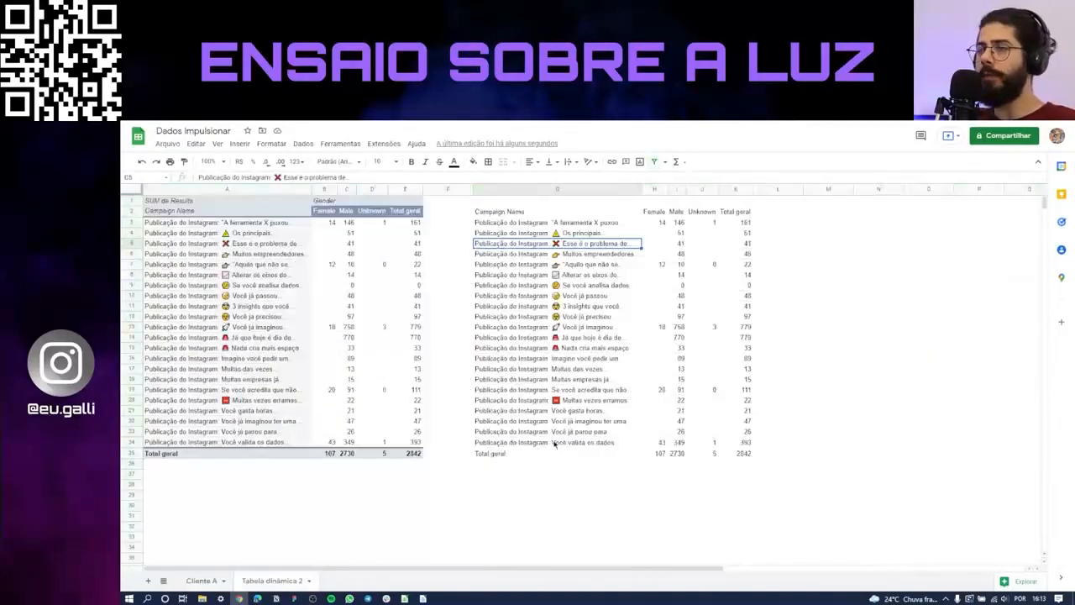
{"action": "left_click", "coordinate": [589, 266]}
{"action": "left_click", "coordinate": [566, 225]}
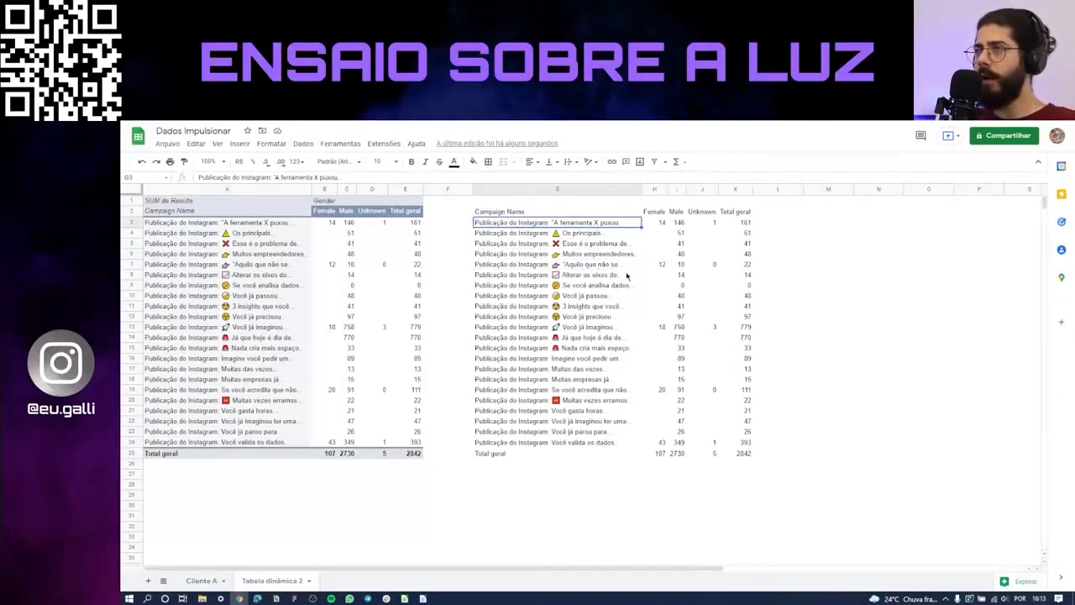
Add the column header "Nível de Funil" in cell L2 next to the pasted table
{"action": "left_click", "coordinate": [781, 214]}
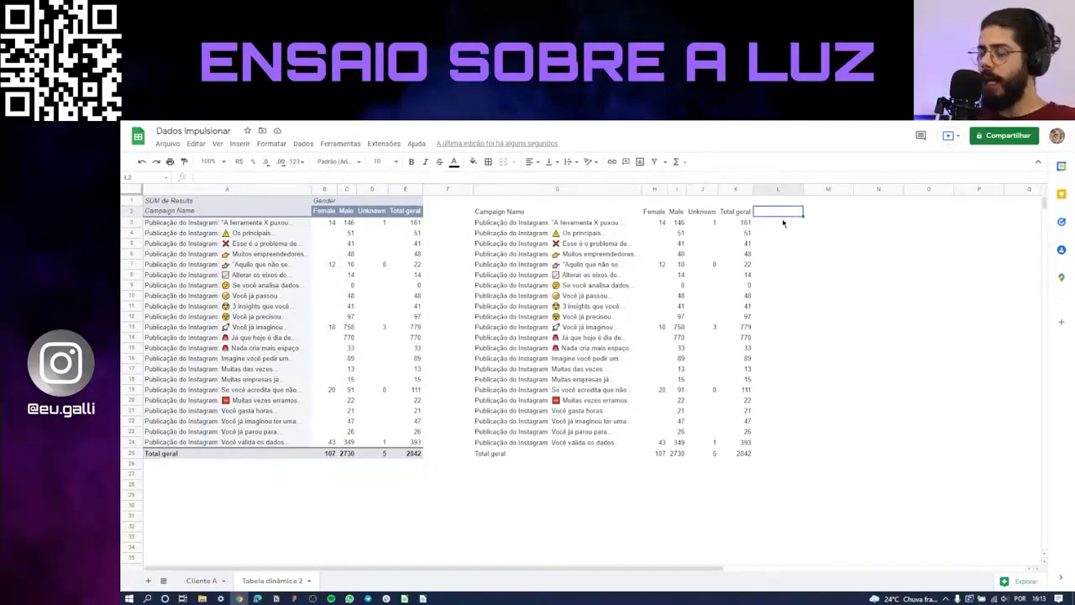
{"action": "type", "text": "Nível de Funil"}
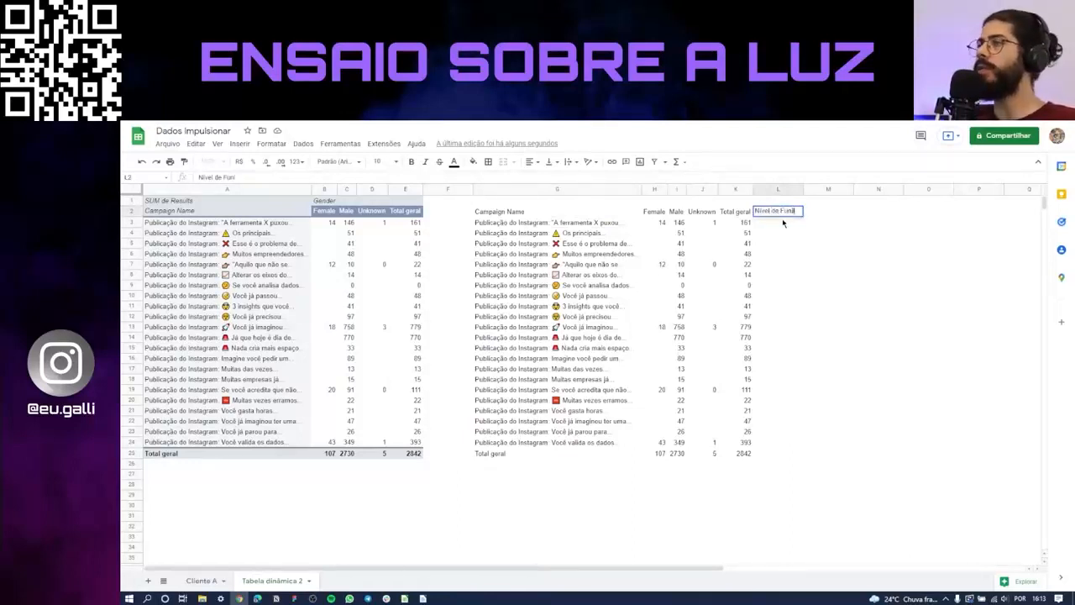
{"action": "key", "text": "Return"}
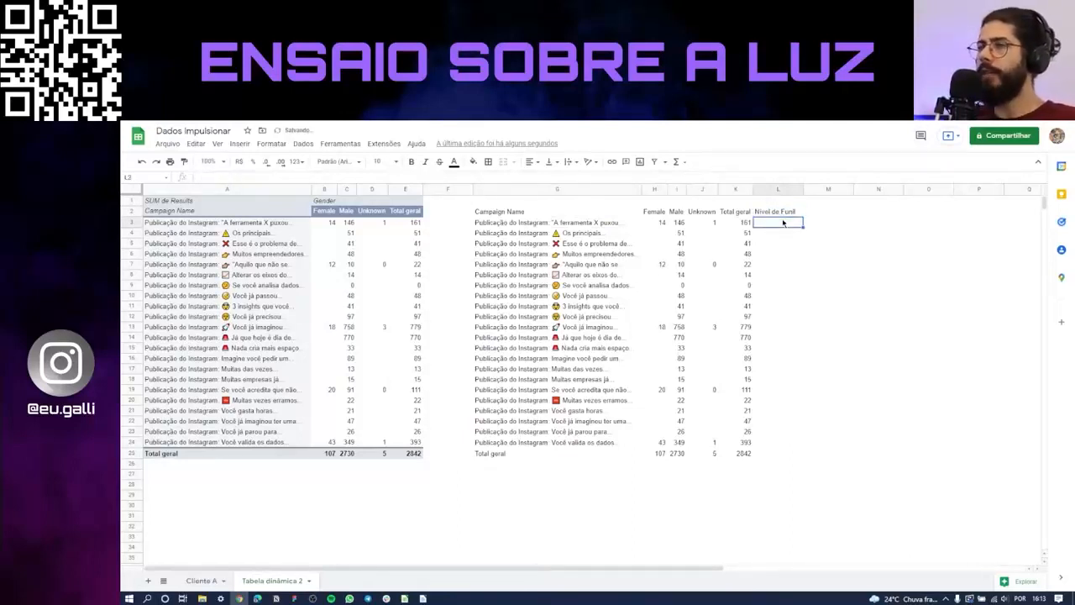
Classify the first four campaigns as Topo in cells L3:L6 of the Nível de Funil column
{"action": "type", "text": "Topo"}
{"action": "key", "text": "Return"}
{"action": "type", "text": "Topo"}
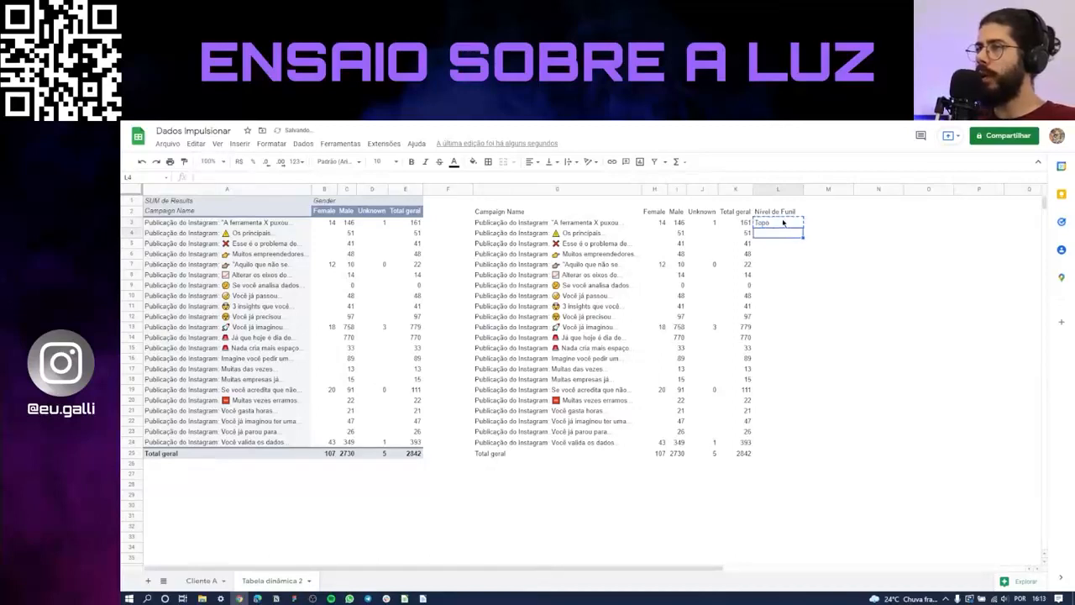
{"action": "key", "text": "Return"}
{"action": "type", "text": "Topo"}
{"action": "key", "text": "Return"}
{"action": "type", "text": "Topo"}
{"action": "key", "text": "Return"}
Classify the campaign in row 7 as Meio and the campaigns in rows 8 and 9 as Fundo
{"action": "type", "text": "Meio"}
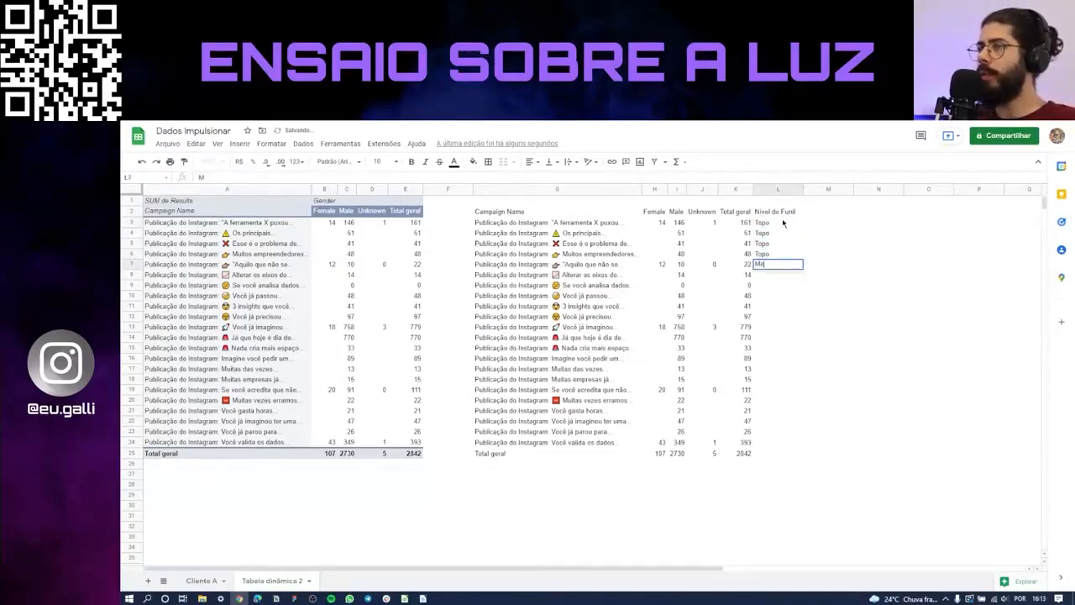
{"action": "key", "text": "Return"}
{"action": "type", "text": "Fundo"}
{"action": "key", "text": "Return"}
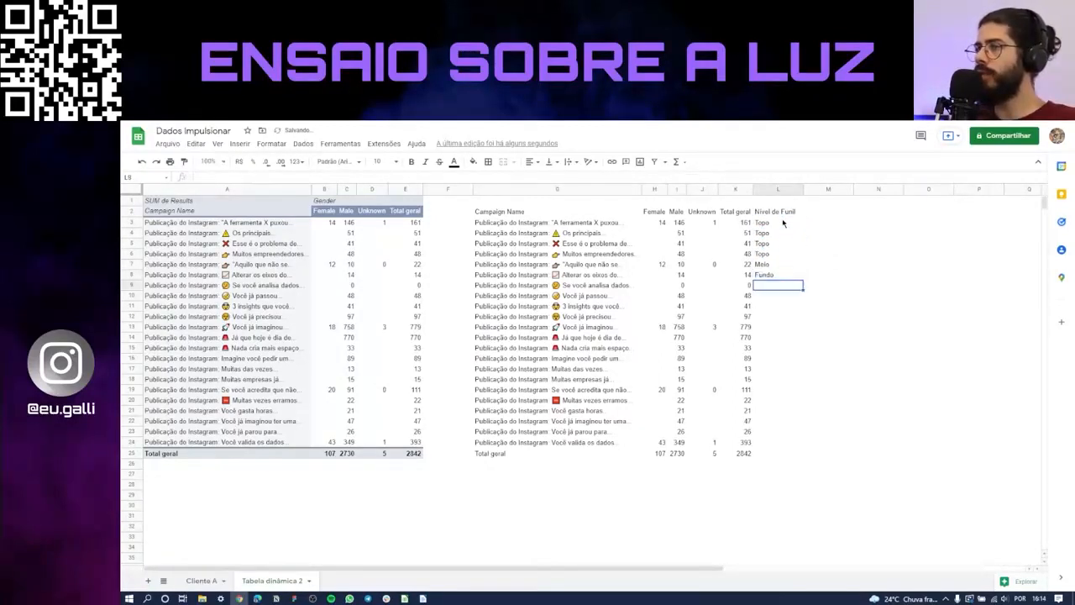
{"action": "key", "text": "Up"}
{"action": "key", "text": "ctrl+c"}
{"action": "key", "text": "Down"}
{"action": "key", "text": "ctrl+v"}
Classify the campaigns in rows 10 to 12 as Meio by copying the value from cell L7
{"action": "key", "text": "Up"}
{"action": "key", "text": "Up"}
{"action": "key", "text": "ctrl+c"}
{"action": "key", "text": "Down"}
{"action": "key", "text": "Down"}
{"action": "key", "text": "Down"}
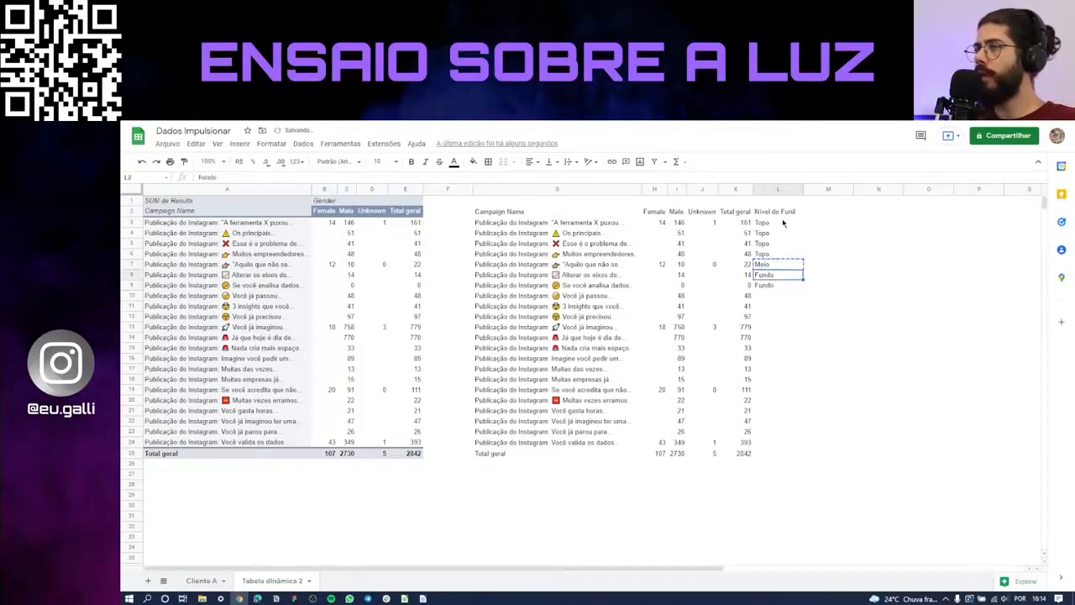
{"action": "key", "text": "ctrl+v"}
{"action": "key", "text": "Down"}
{"action": "key", "text": "ctrl+v"}
{"action": "key", "text": "Down"}
{"action": "key", "text": "ctrl+v"}
Classify the remaining campaigns in rows 13 to 24 as Topo by copying the value from cell L6 into L13:L24
{"action": "key", "text": "Up"}
{"action": "key", "text": "Up"}
{"action": "key", "text": "Up"}
{"action": "key", "text": "Up"}
{"action": "key", "text": "Up"}
{"action": "key", "text": "Up"}
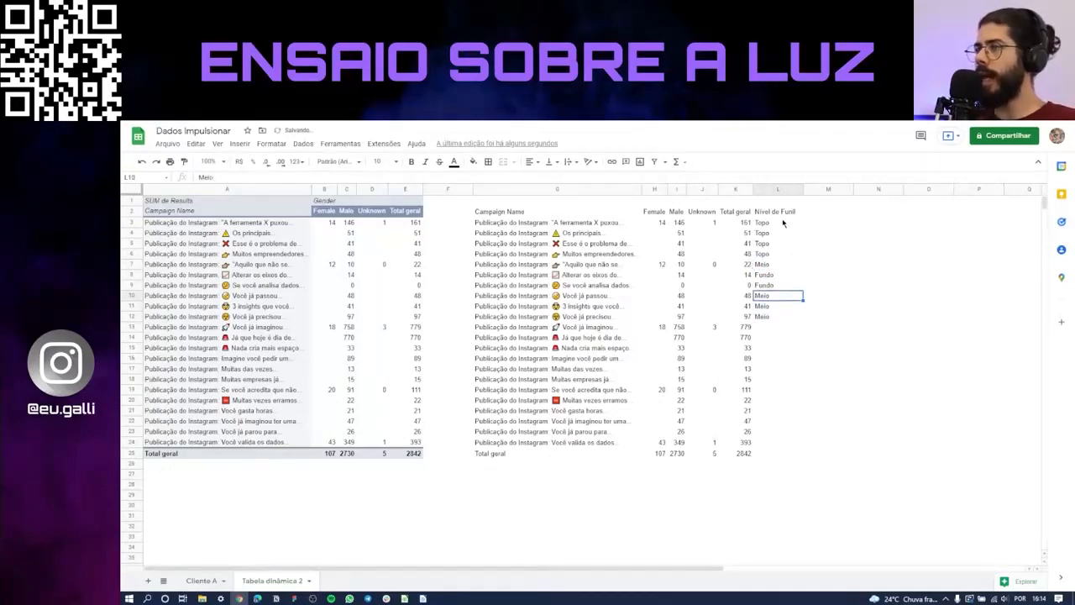
{"action": "key", "text": "ctrl+c"}
{"action": "key", "text": "Down"}
{"action": "key", "text": "Down"}
{"action": "key", "text": "Down"}
{"action": "key", "text": "Down"}
{"action": "key", "text": "Down"}
{"action": "key", "text": "Down"}
{"action": "key", "text": "Down"}
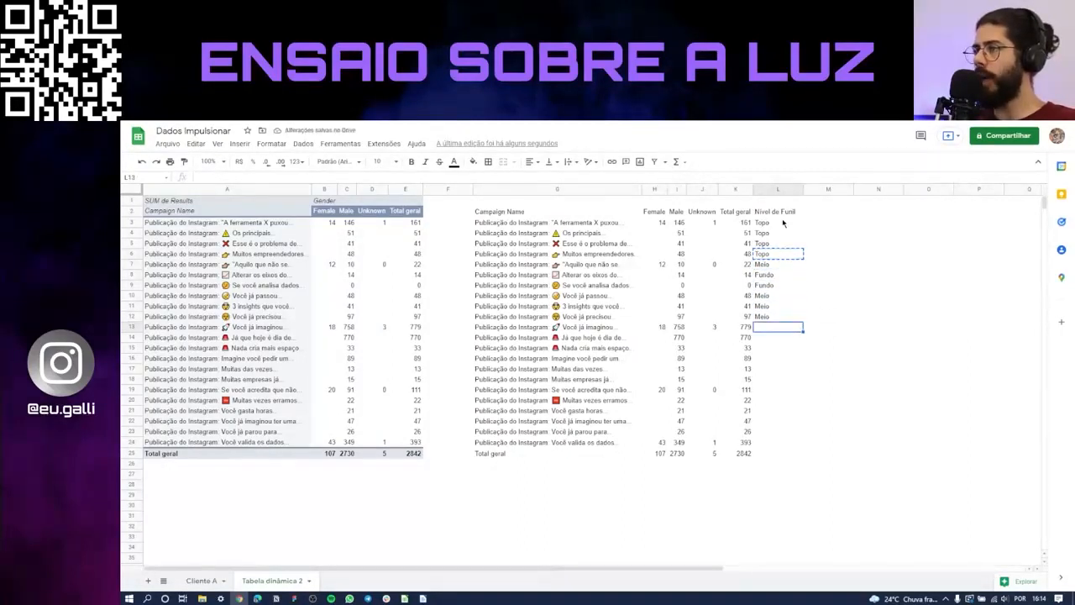
{"action": "key", "text": "shift+Down"}
{"action": "key", "text": "shift+Down"}
{"action": "key", "text": "shift+Down"}
{"action": "key", "text": "shift+Down"}
{"action": "key", "text": "shift+Down"}
{"action": "key", "text": "shift+Down"}
{"action": "key", "text": "shift+Down"}
{"action": "key", "text": "shift+Down"}
{"action": "key", "text": "shift+Down"}
{"action": "key", "text": "shift+Down"}
{"action": "key", "text": "shift+Down"}
{"action": "key", "text": "shift+Down"}
{"action": "key", "text": "shift+Down"}
{"action": "key", "text": "shift+Up"}
{"action": "key", "text": "shift+Up"}
{"action": "key", "text": "shift+Up"}
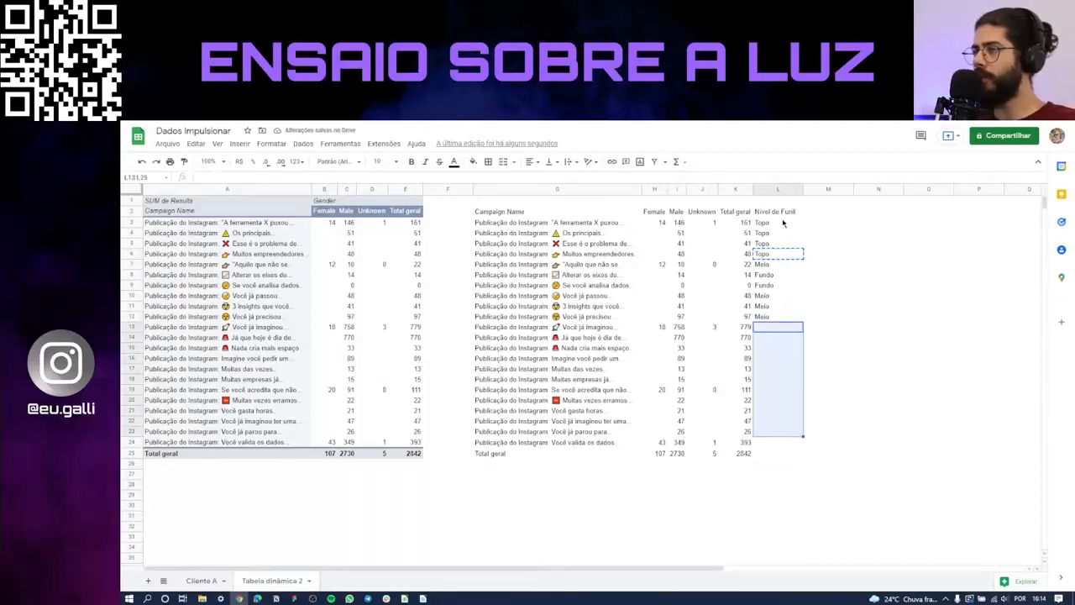
{"action": "key", "text": "shift+Down"}
{"action": "key", "text": "ctrl+v"}
{"action": "key", "text": "Up"}
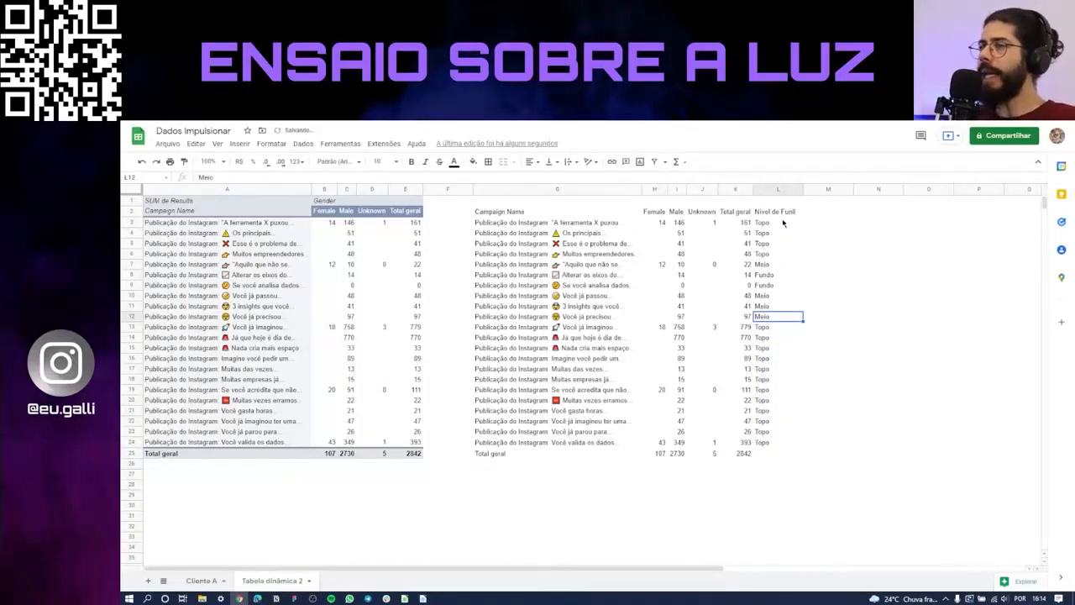
Review the completed Nível de Funil classifications and compare them with the analytical data on the Cliente A sheet
{"action": "left_click_drag", "start_coordinate": [765, 223], "coordinate": [771, 448]}
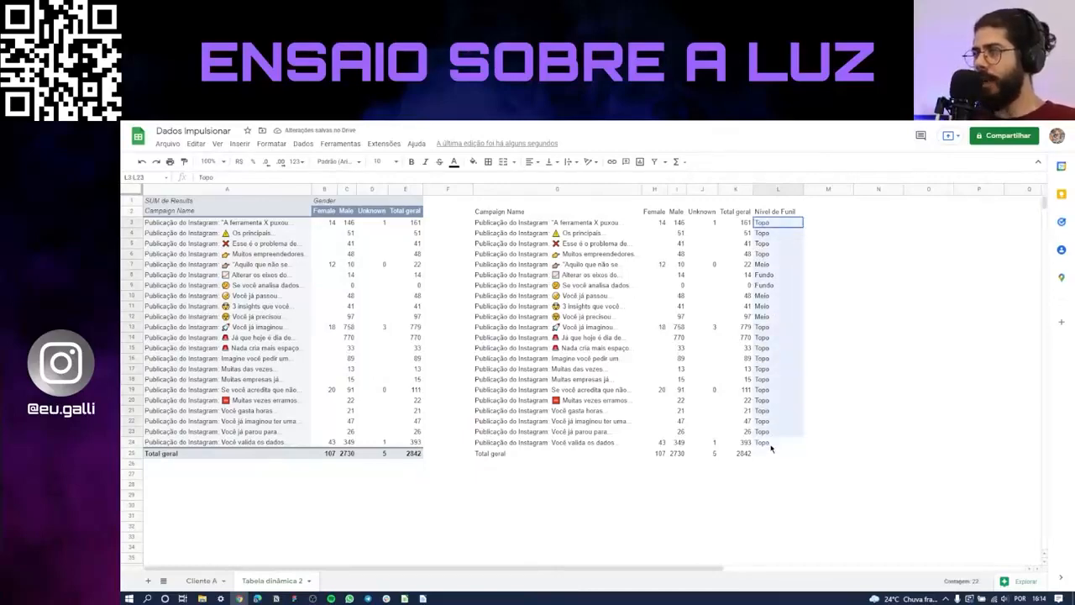
{"action": "left_click", "coordinate": [654, 348]}
{"action": "left_click", "coordinate": [232, 583]}
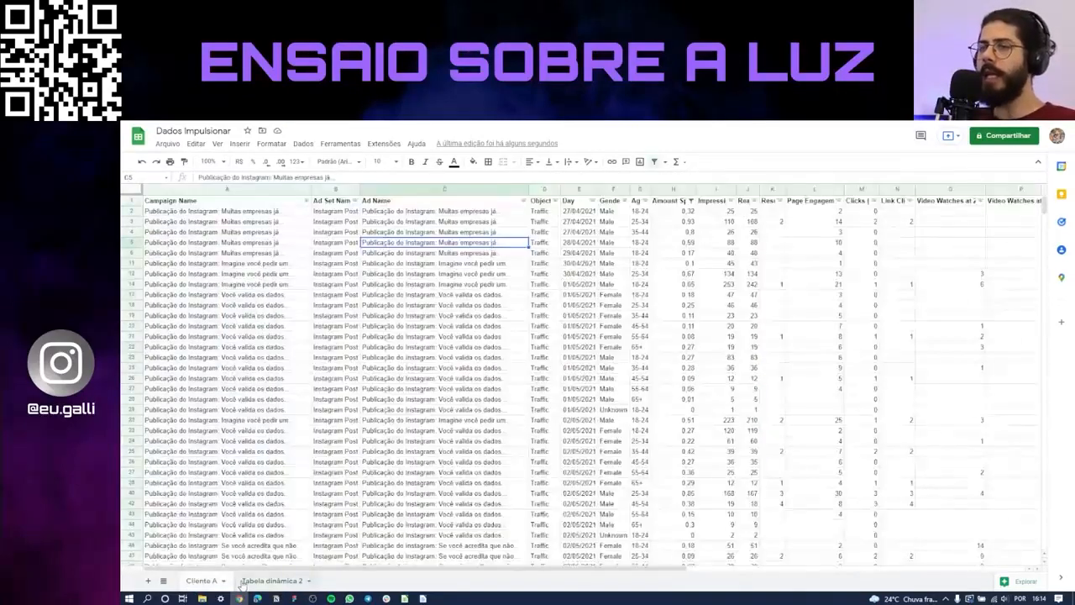
{"action": "left_click", "coordinate": [271, 483]}
{"action": "key", "text": "alt+Down"}
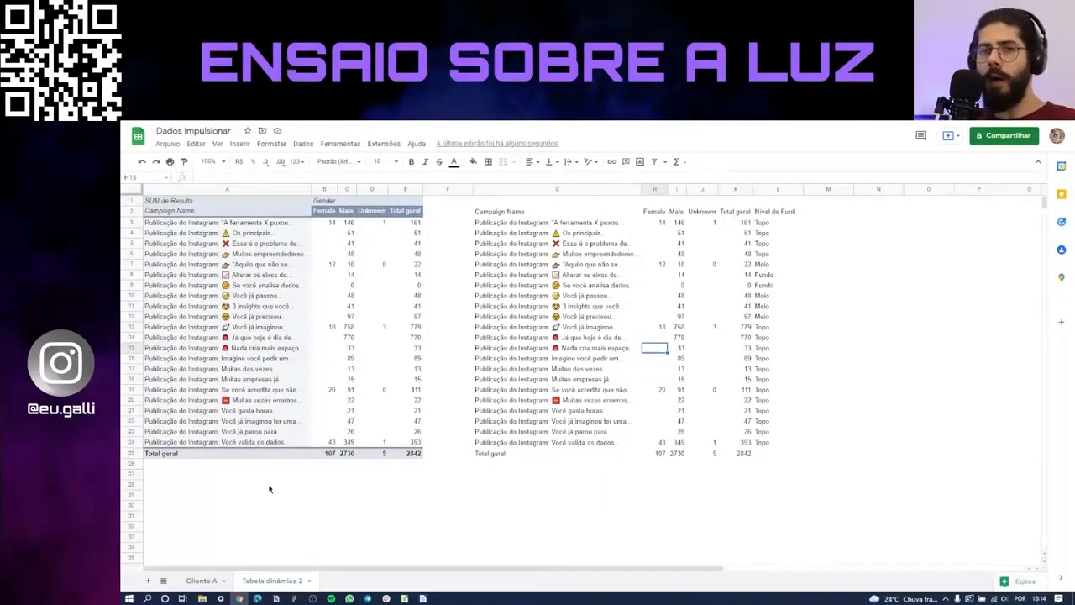
{"action": "key", "text": "alt+Up"}
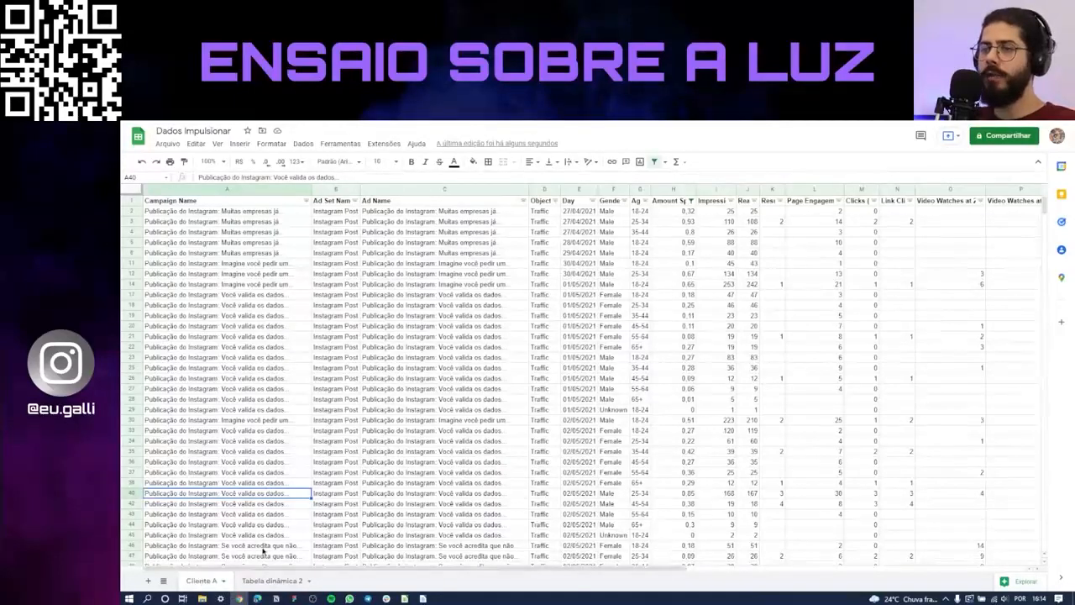
{"action": "key", "text": "alt+Down"}
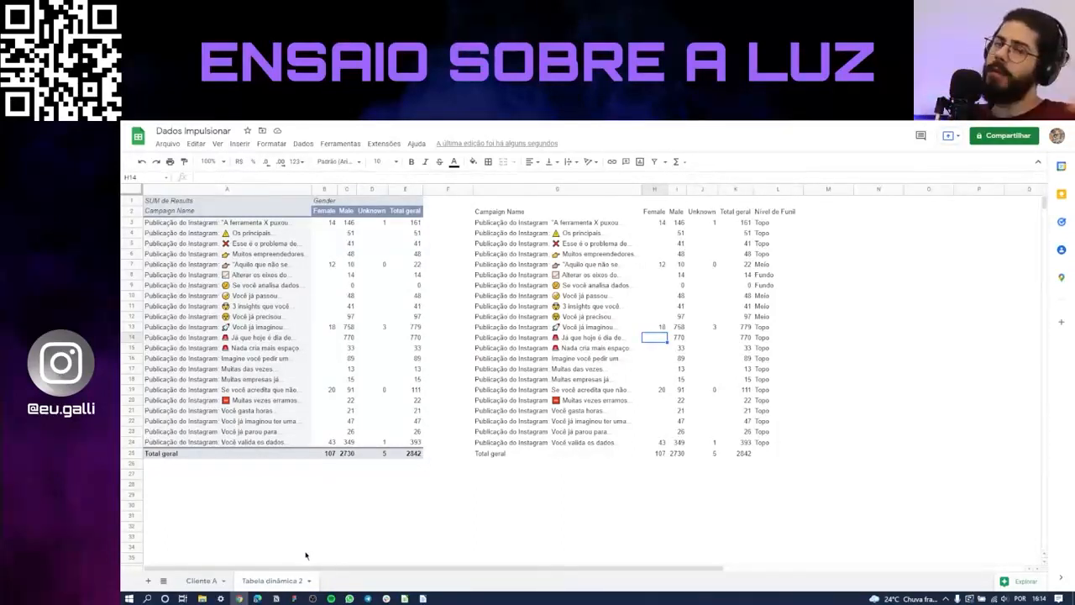
Add the header "Nível de Funil" in cell S1, the first empty column of the Cliente A sheet
{"action": "key", "text": "ctrl+shift+Page_Up"}
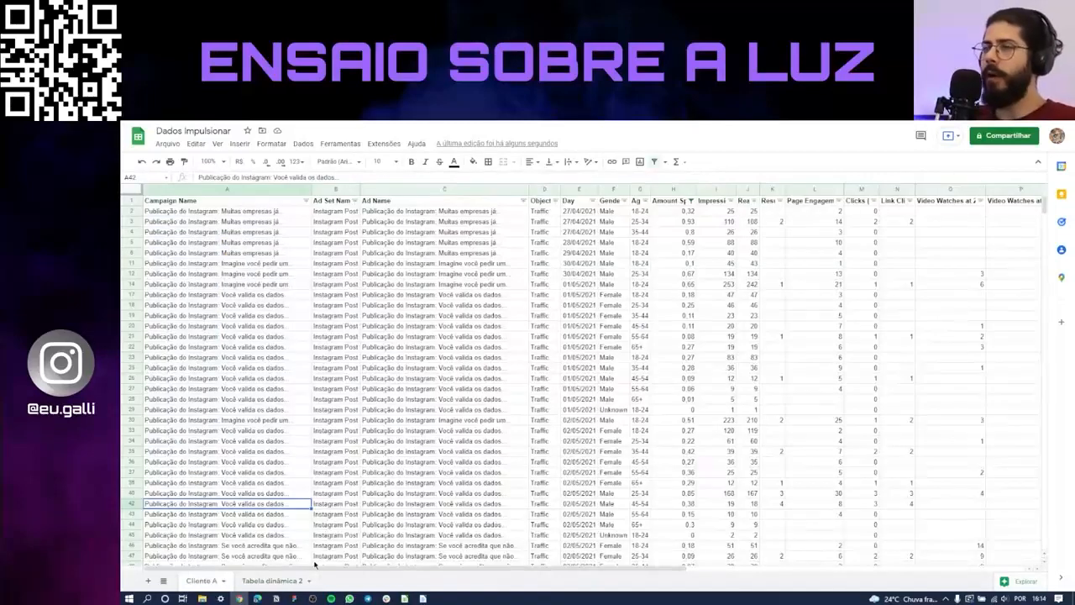
{"action": "key", "text": "ctrl+Up"}
{"action": "key", "text": "Right"}
{"action": "key", "text": "Right"}
{"action": "key", "text": "Right"}
{"action": "key", "text": "Right"}
{"action": "key", "text": "Right"}
{"action": "key", "text": "Right"}
{"action": "key", "text": "Right"}
{"action": "key", "text": "Right"}
{"action": "key", "text": "Right"}
{"action": "key", "text": "Right"}
{"action": "key", "text": "Right"}
{"action": "key", "text": "Right"}
{"action": "key", "text": "Right"}
{"action": "key", "text": "Right"}
{"action": "key", "text": "Right"}
{"action": "key", "text": "Right"}
{"action": "key", "text": "Right"}
{"action": "key", "text": "Right"}
{"action": "key", "text": "Right"}
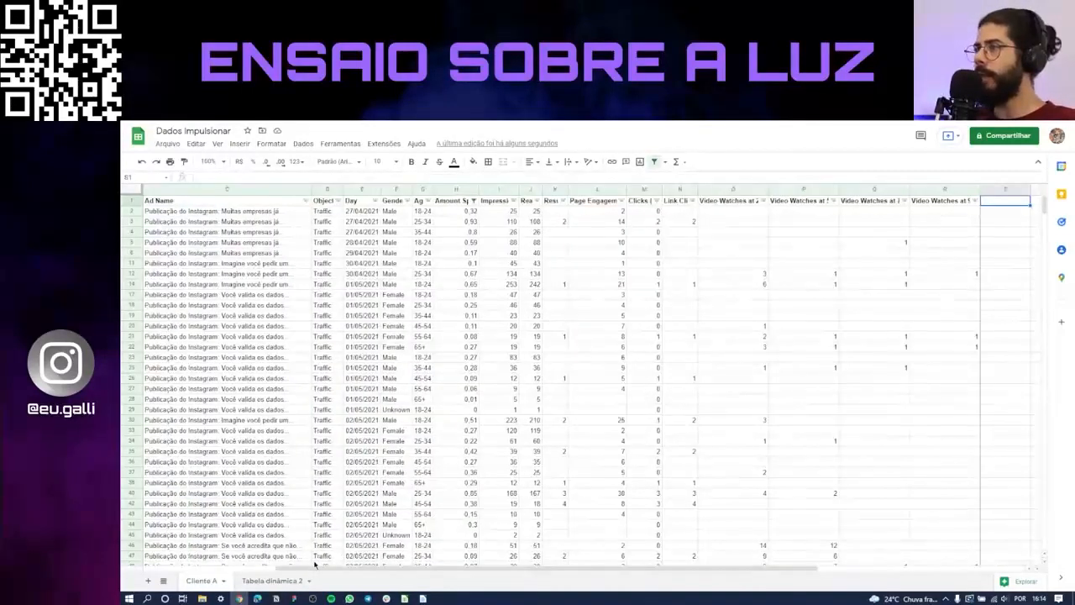
{"action": "key", "text": "Left"}
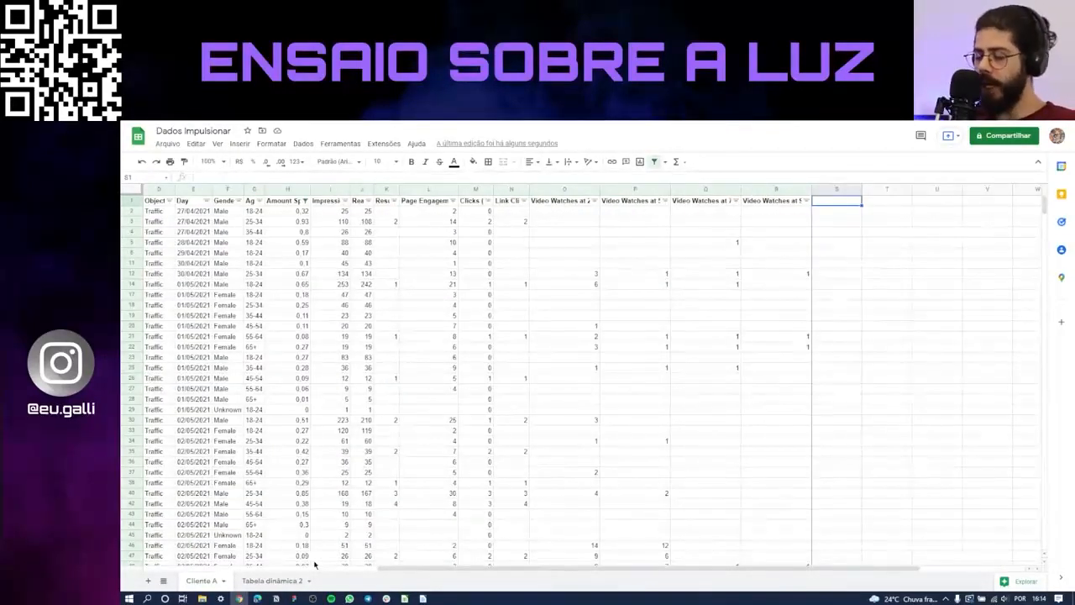
{"action": "type", "text": "Nivel"}
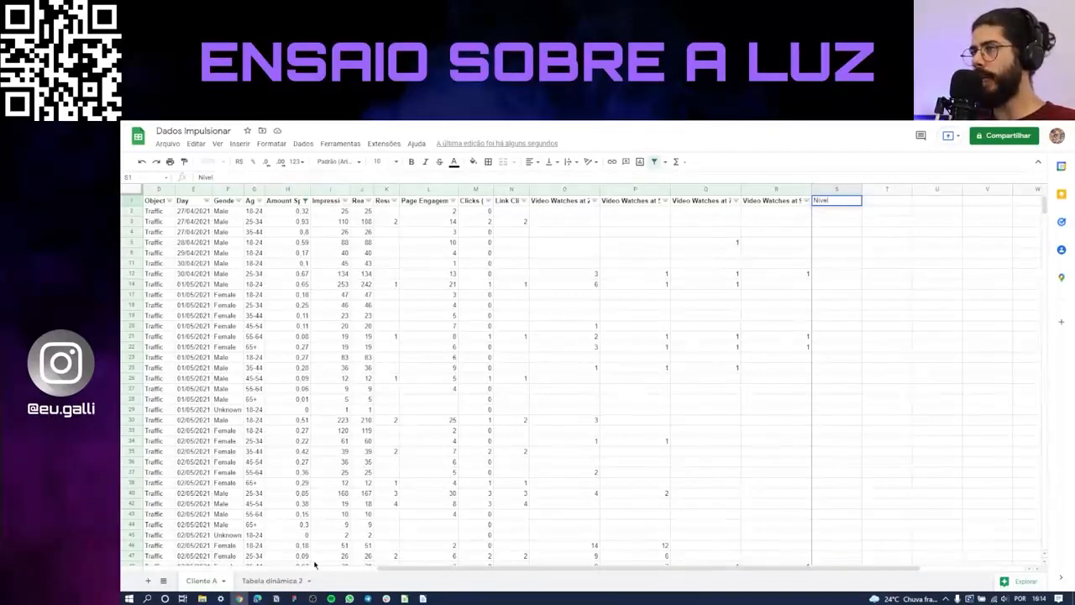
{"action": "type", "text": " de Funil"}
{"action": "key", "text": "Return"}
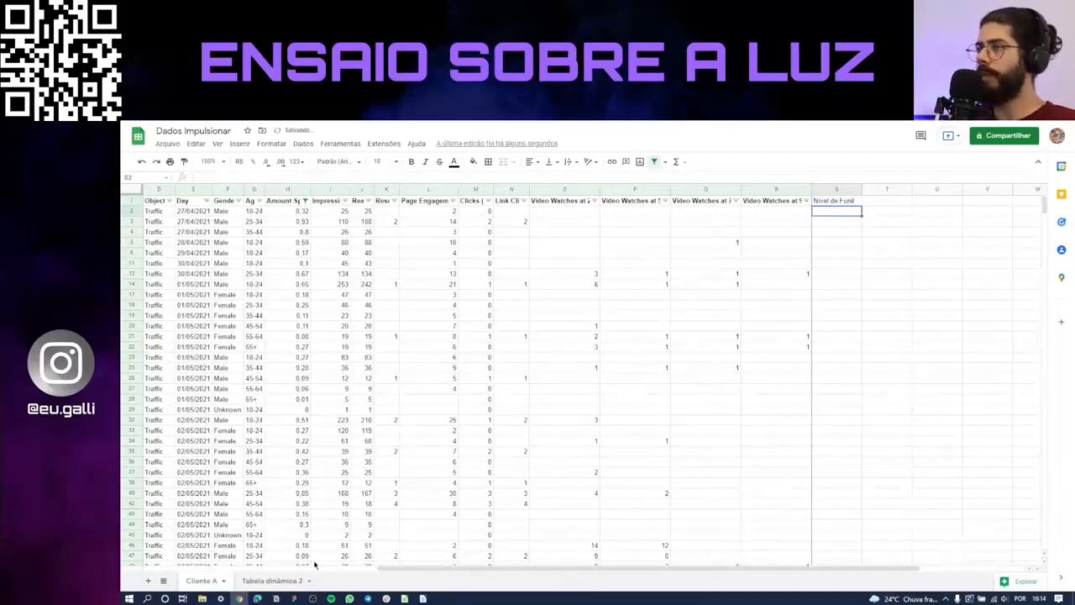
Switch to the mind map, expand the Procv and Função branches to read the lookup function notes, and return to the spreadsheet
{"action": "left_click", "coordinate": [277, 580]}
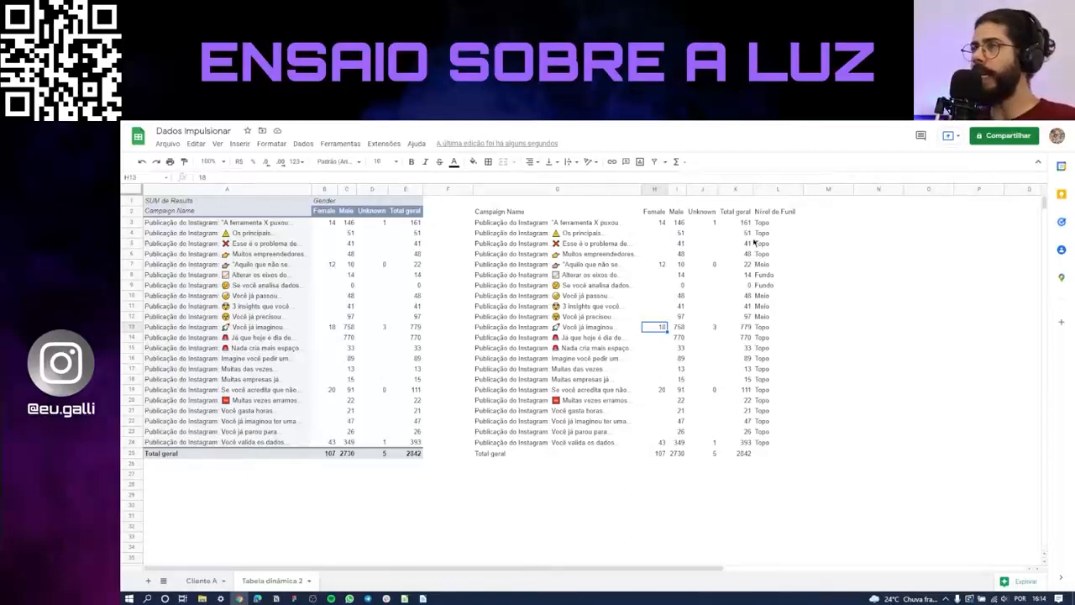
{"action": "key", "text": "alt+Tab"}
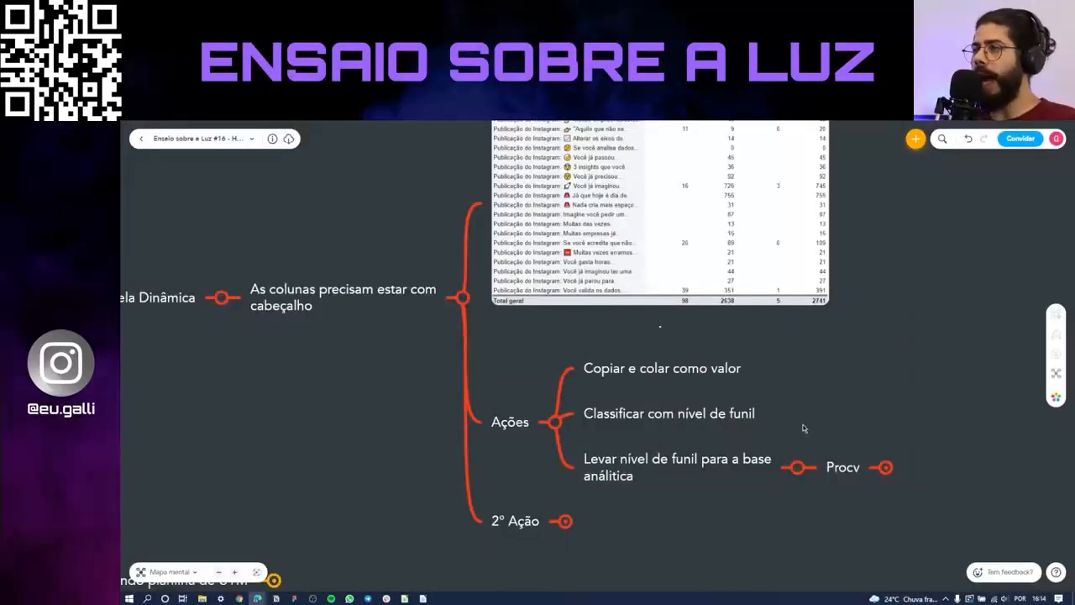
{"action": "left_click", "coordinate": [884, 468]}
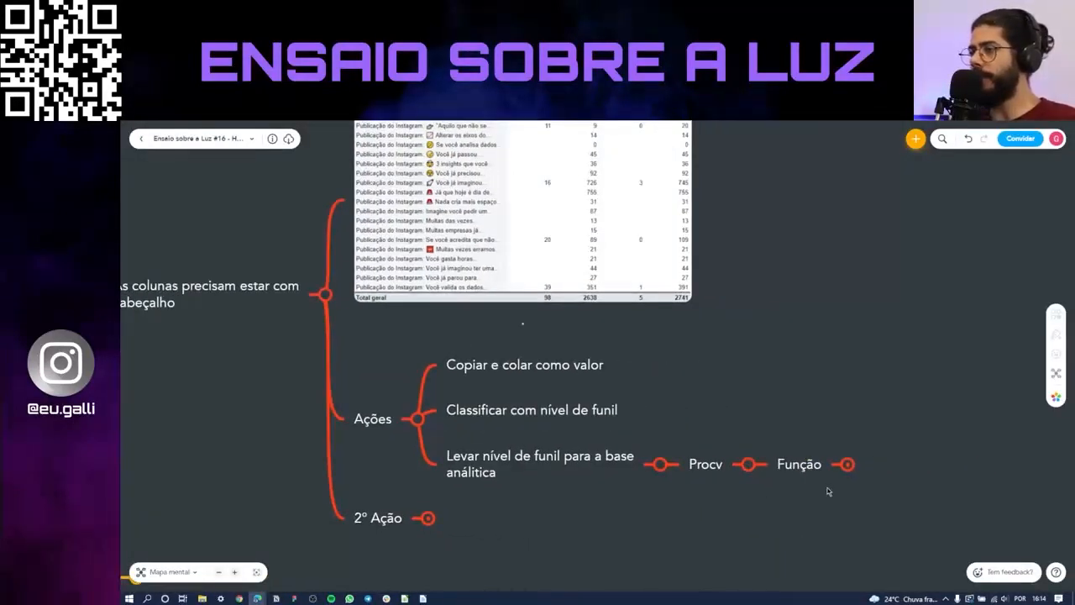
{"action": "left_click", "coordinate": [847, 466]}
{"action": "key", "text": "alt+Tab"}
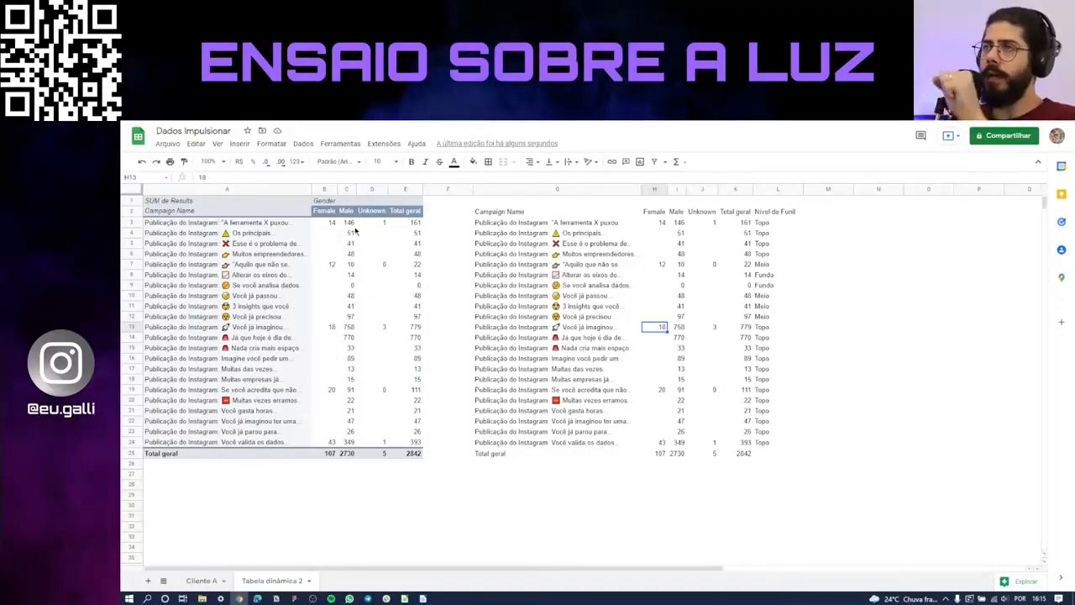
Look through the function categories and the full list of functions that can be inserted
{"action": "left_click", "coordinate": [303, 143]}
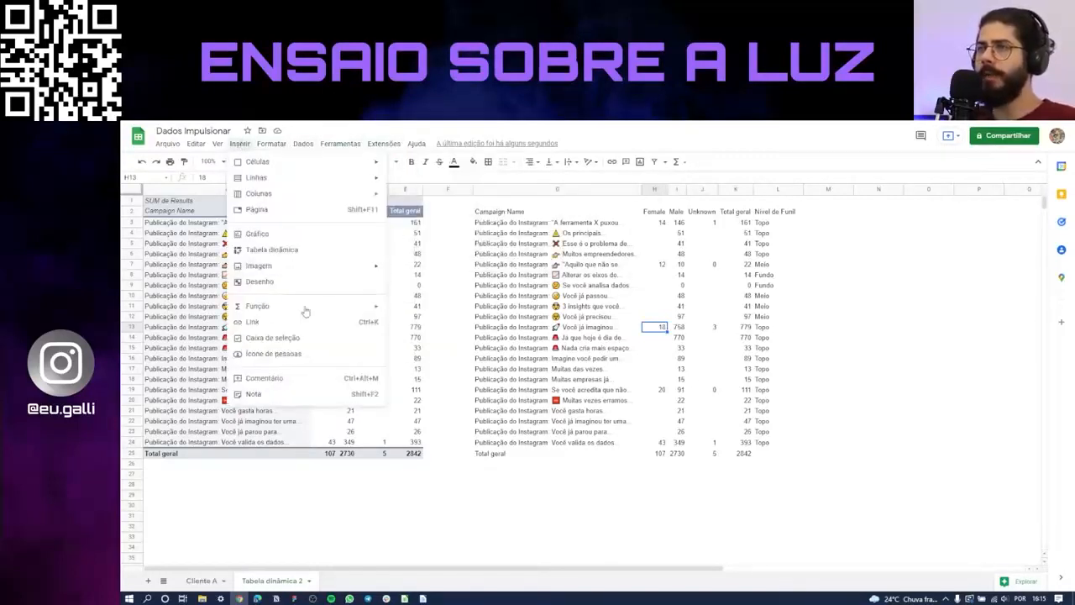
{"action": "mouse_move", "coordinate": [276, 307]}
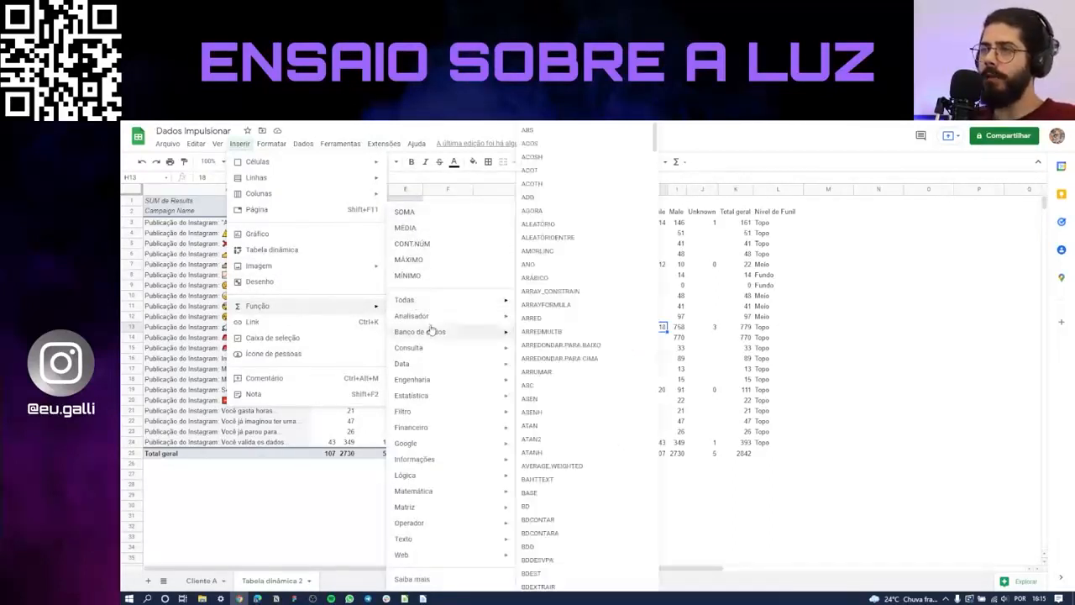
{"action": "mouse_move", "coordinate": [441, 302]}
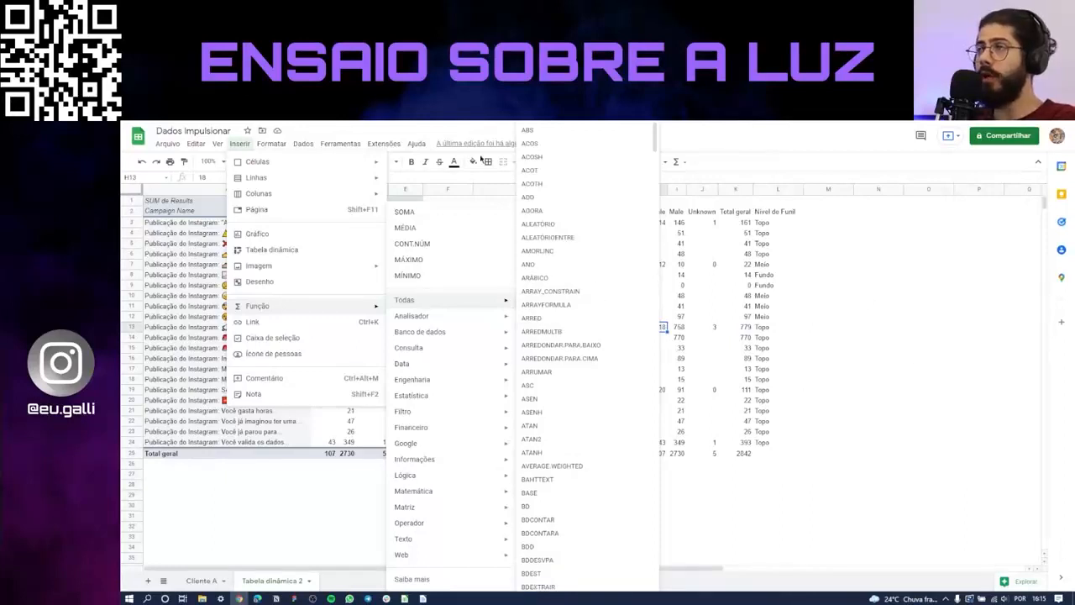
{"action": "left_click", "coordinate": [481, 171]}
Open the online Google Sheets function list, filter it by "procv" to read the function's syntax, and return to the pivot table sheet
{"action": "left_click", "coordinate": [416, 144]}
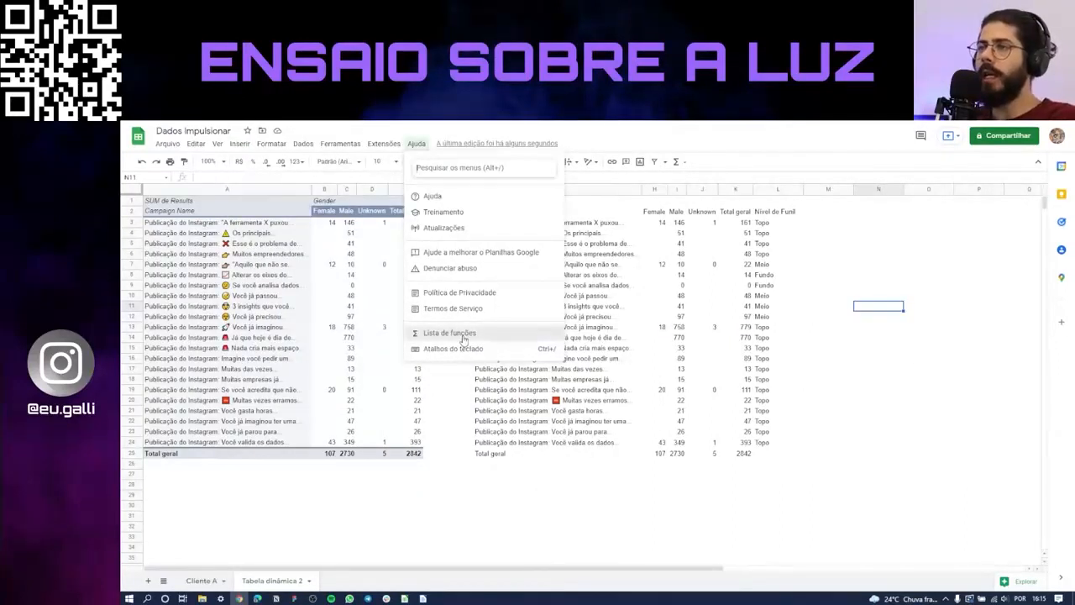
{"action": "left_click", "coordinate": [465, 339]}
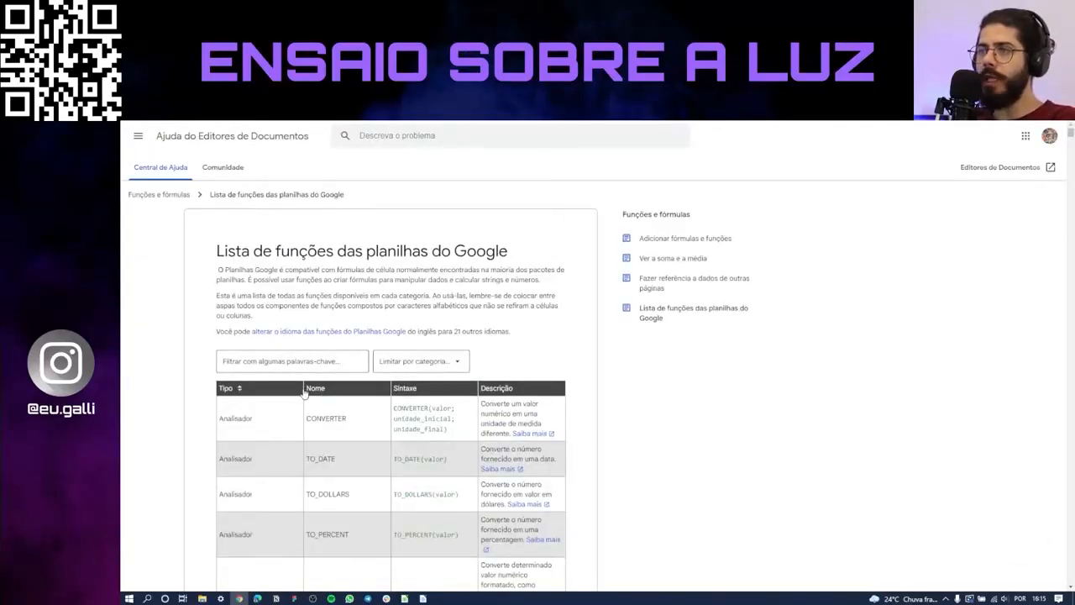
{"action": "scroll", "coordinate": [304, 392], "scroll_direction": "down", "scroll_amount": 10}
{"action": "scroll", "coordinate": [288, 362], "scroll_direction": "up", "scroll_amount": 10}
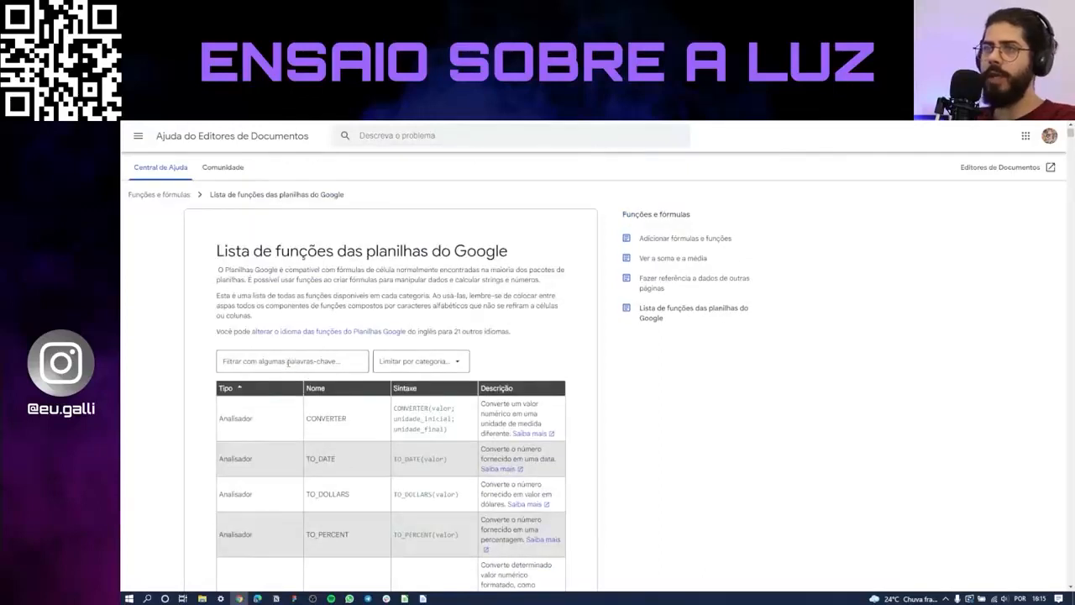
{"action": "left_click", "coordinate": [288, 362]}
{"action": "type", "text": "procv"}
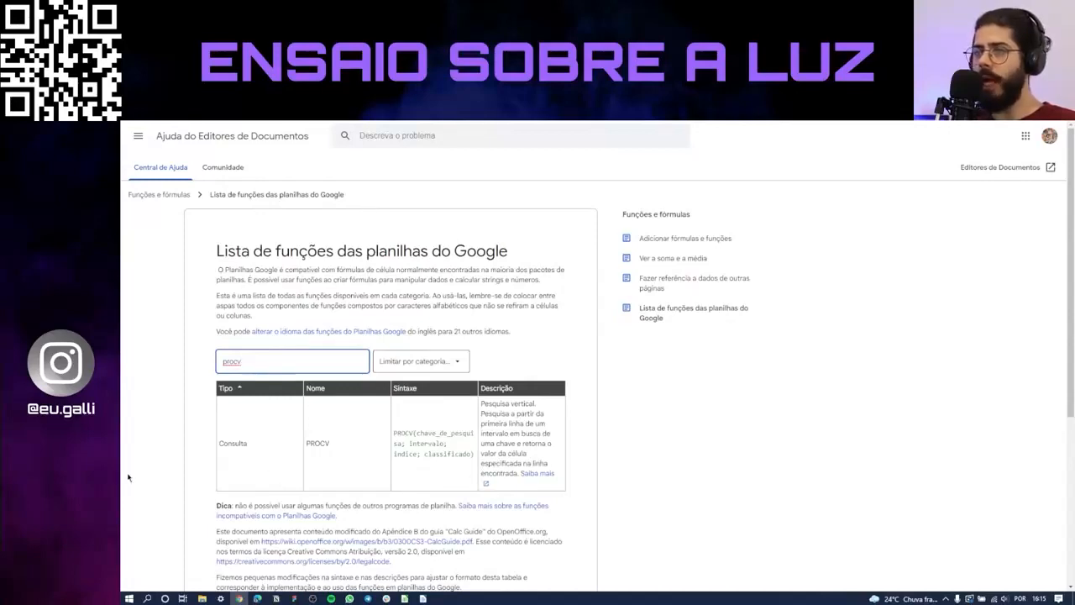
{"action": "left_click", "coordinate": [178, 403]}
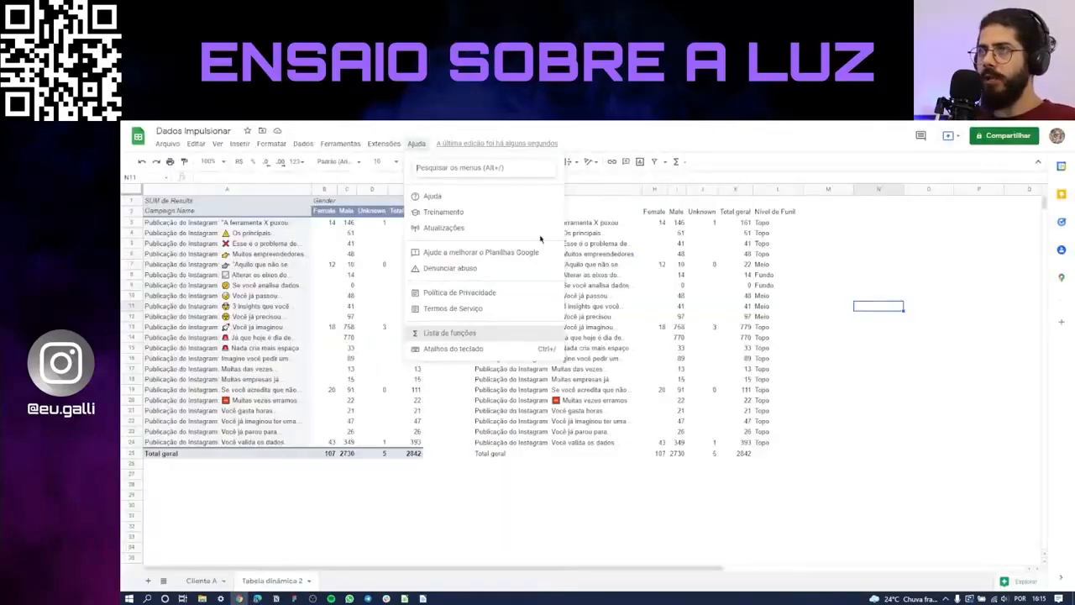
{"action": "key", "text": "Escape"}
{"action": "left_click", "coordinate": [576, 468]}
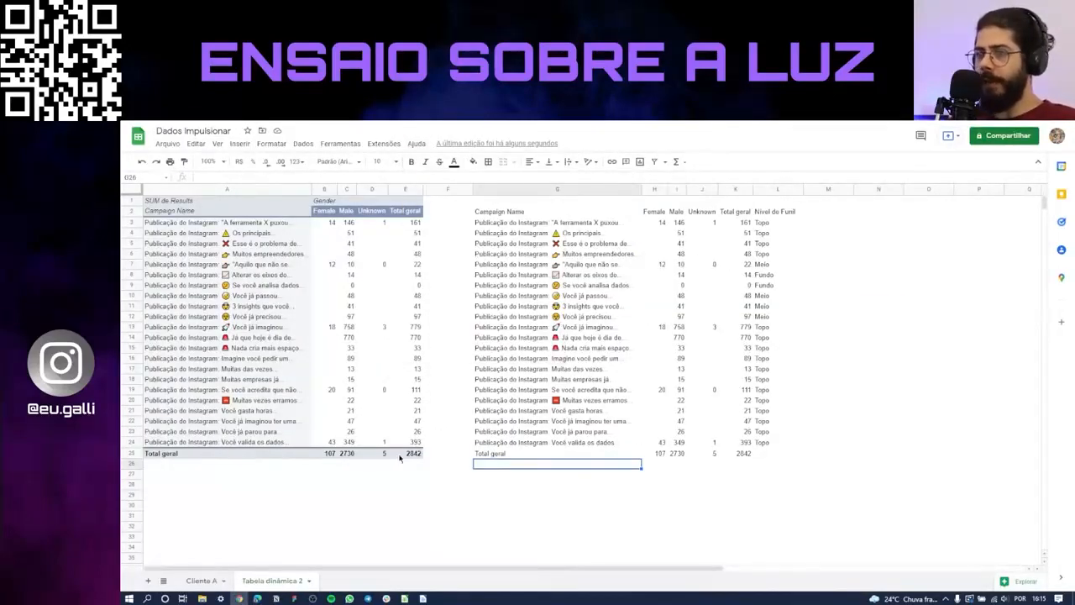
Compare the campaign names on the Cliente A sheet with those in the classified table on Tabela dinâmica 2
{"action": "left_click", "coordinate": [197, 583]}
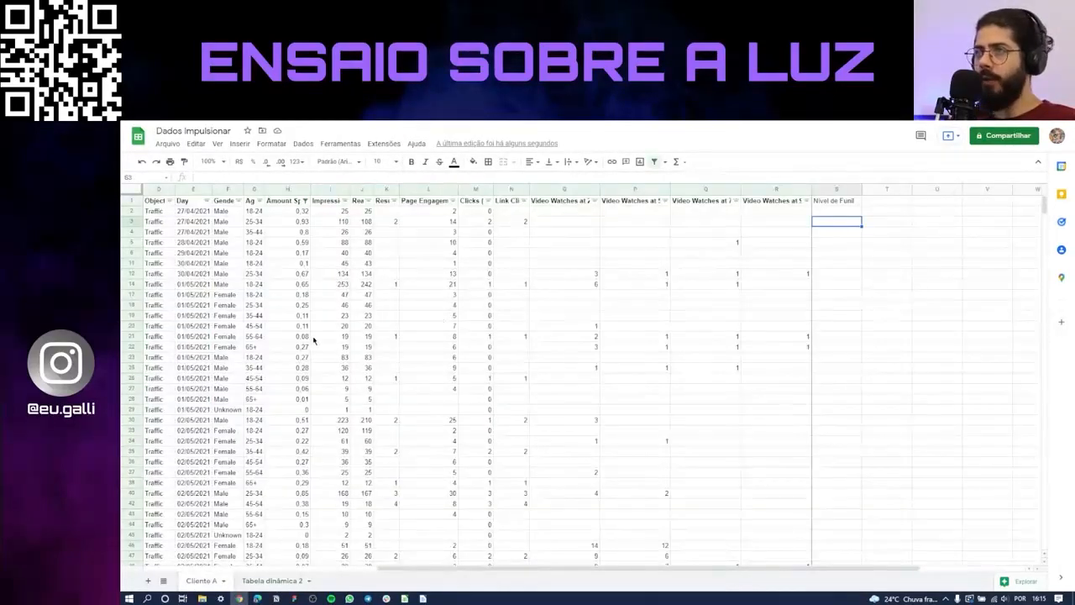
{"action": "key", "text": "ctrl+Home"}
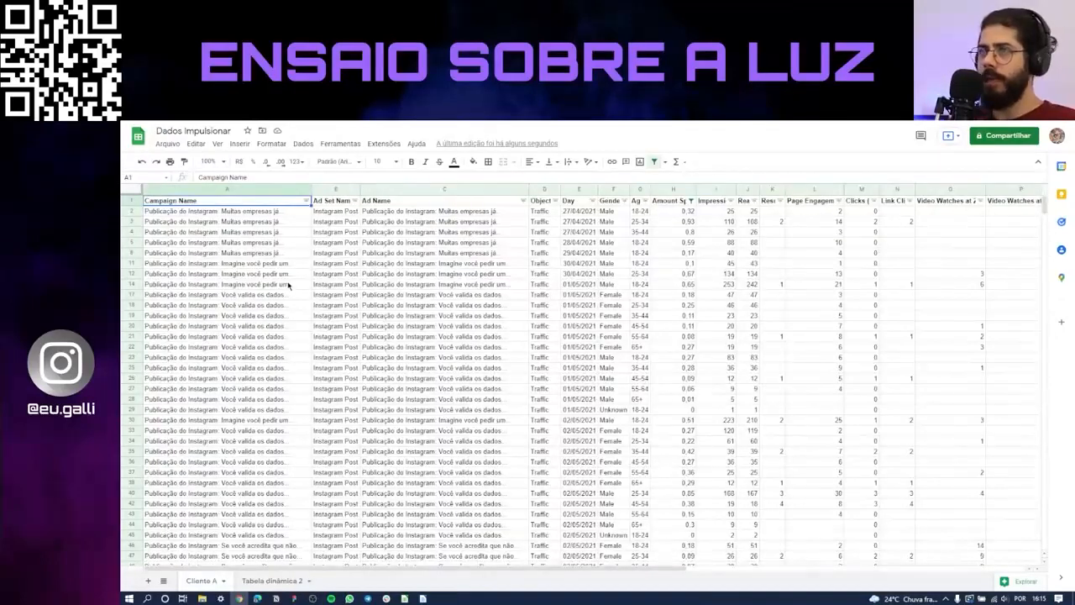
{"action": "left_click", "coordinate": [266, 214]}
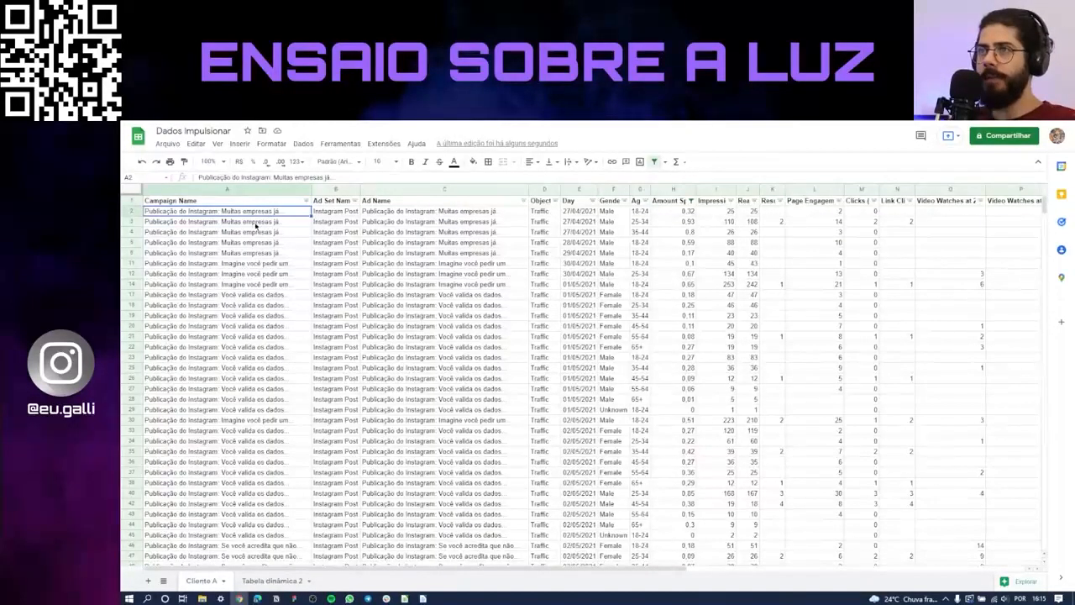
{"action": "left_click", "coordinate": [270, 582]}
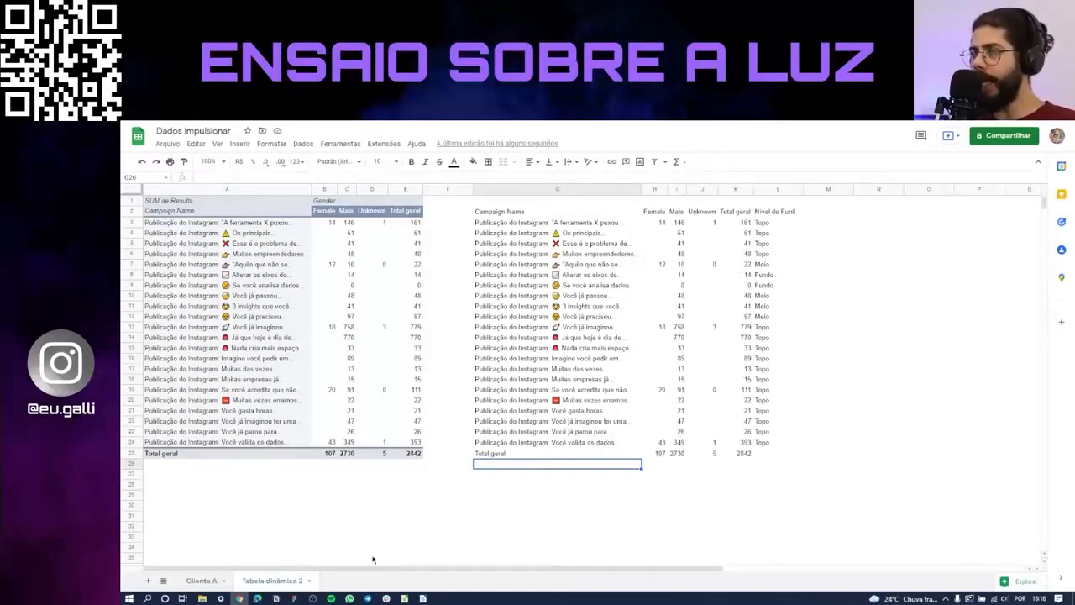
{"action": "left_click", "coordinate": [203, 581]}
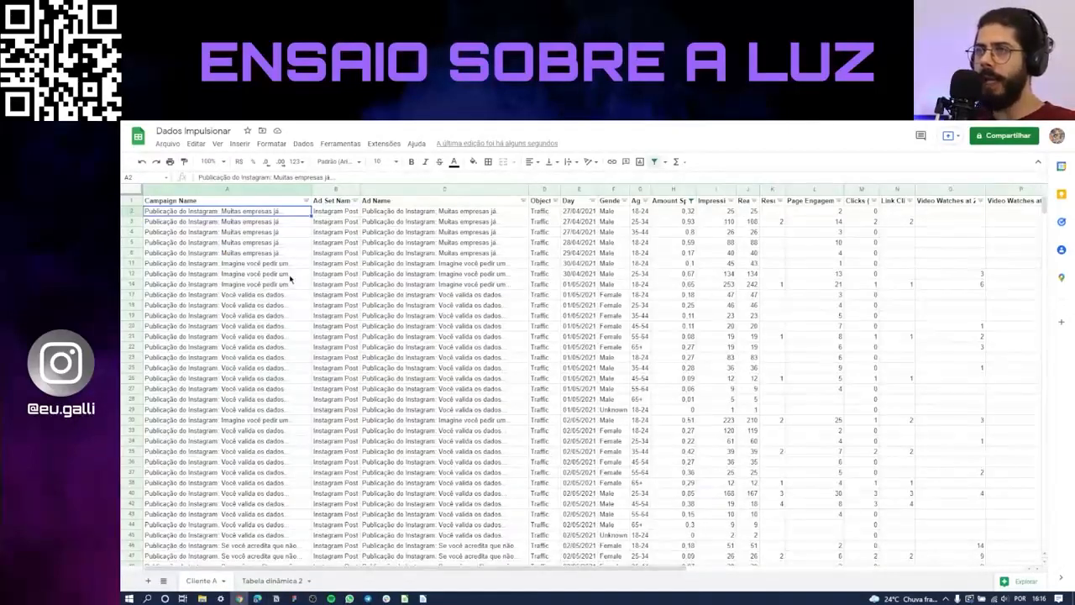
{"action": "left_click", "coordinate": [270, 580]}
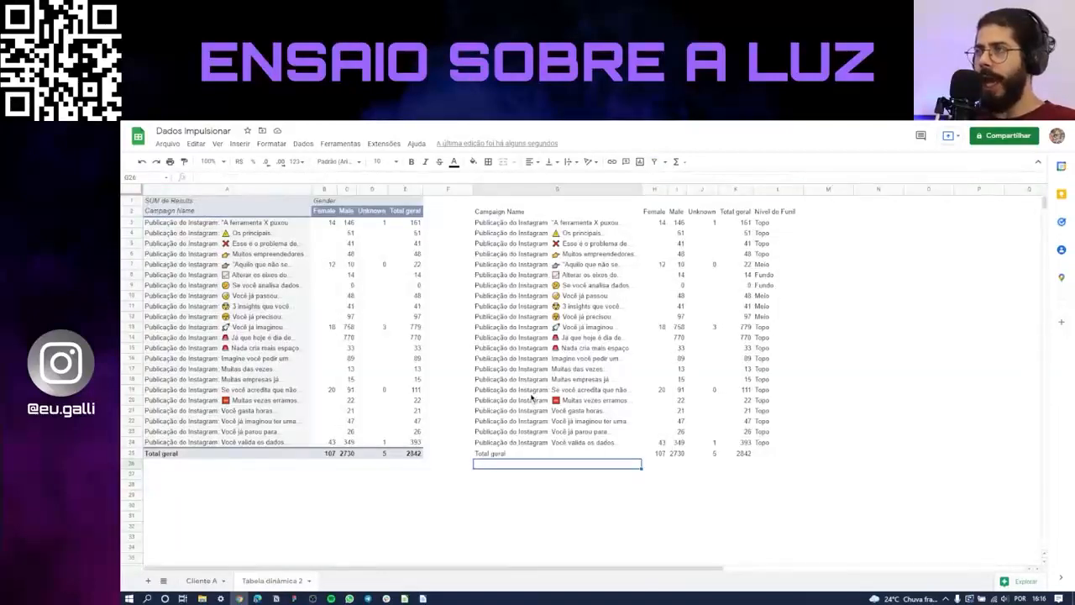
{"action": "left_click", "coordinate": [582, 328]}
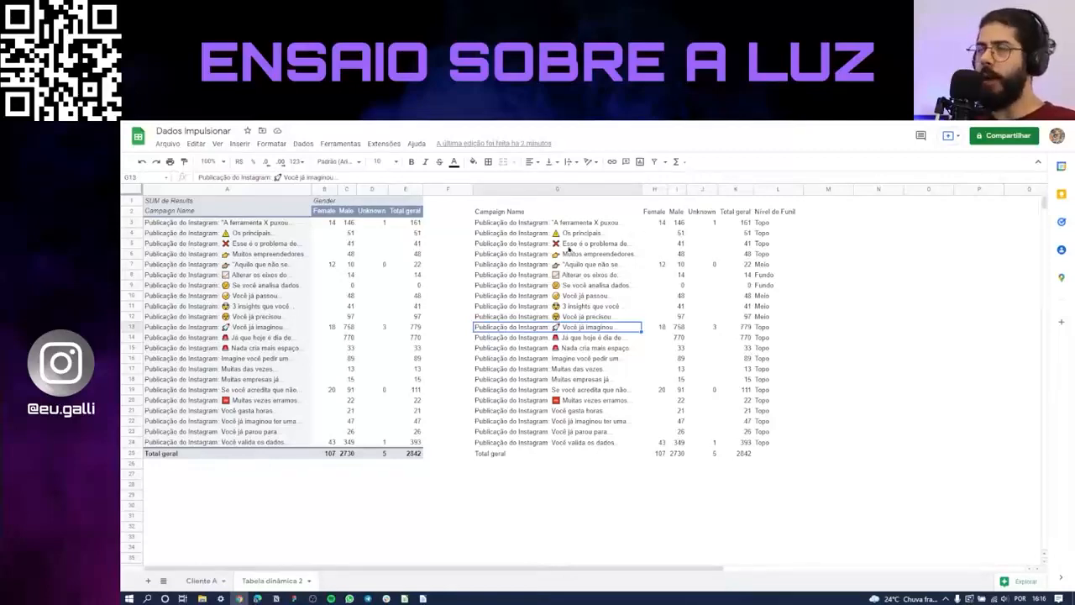
{"action": "left_click", "coordinate": [202, 581]}
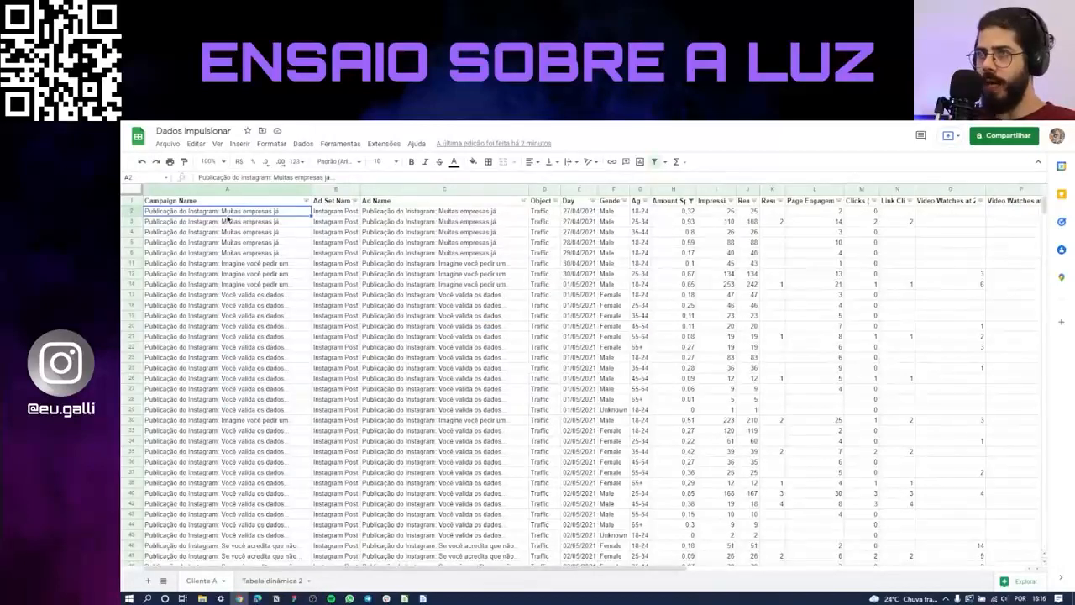
Review the campaign names on Cliente A, and the campaign list with its Nível de Funil values on Tabela dinâmica 2
{"action": "left_click_drag", "start_coordinate": [225, 225], "coordinate": [210, 318]}
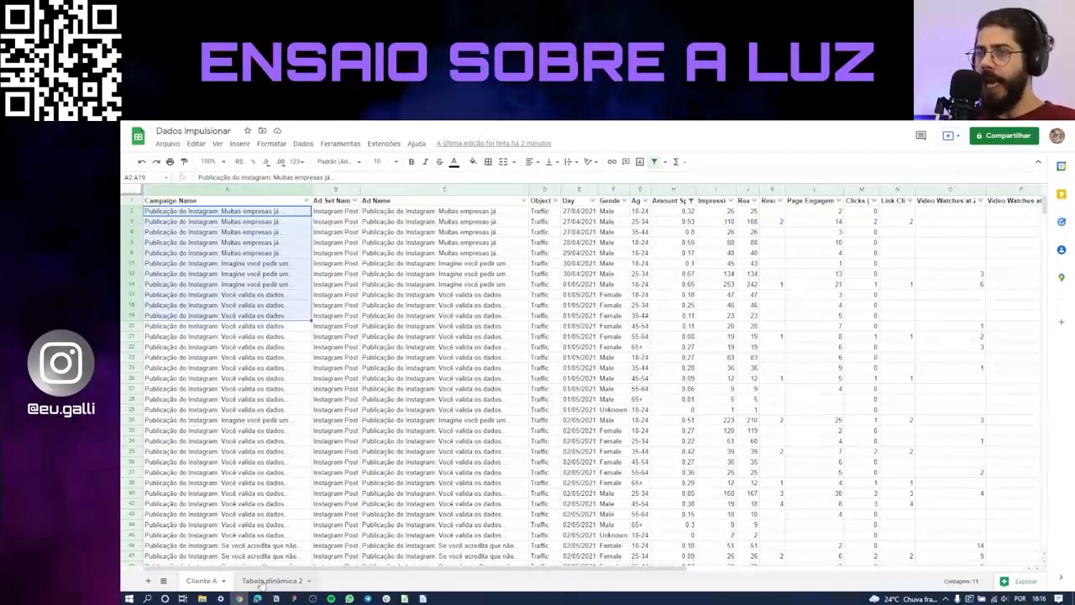
{"action": "left_click", "coordinate": [590, 263]}
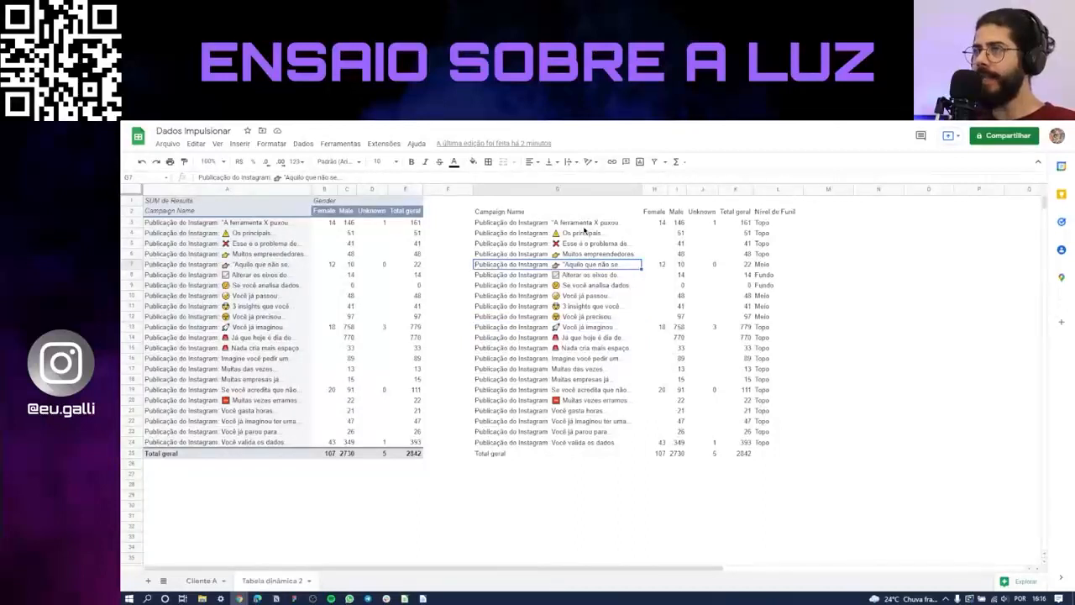
{"action": "left_click", "coordinate": [588, 225]}
{"action": "left_click_drag", "start_coordinate": [588, 239], "coordinate": [579, 445]}
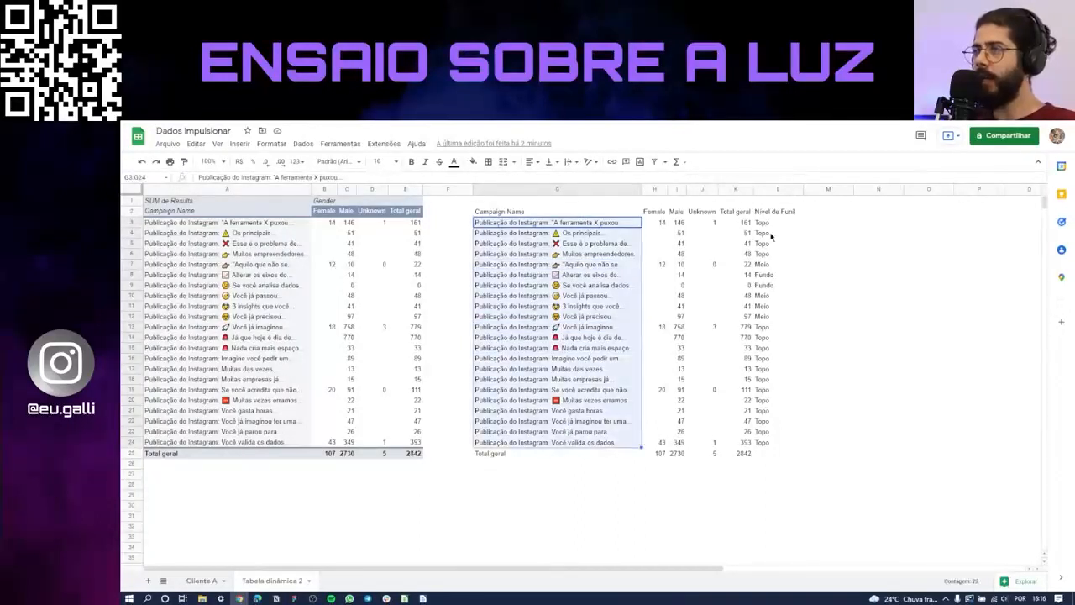
{"action": "left_click_drag", "start_coordinate": [772, 225], "coordinate": [763, 442]}
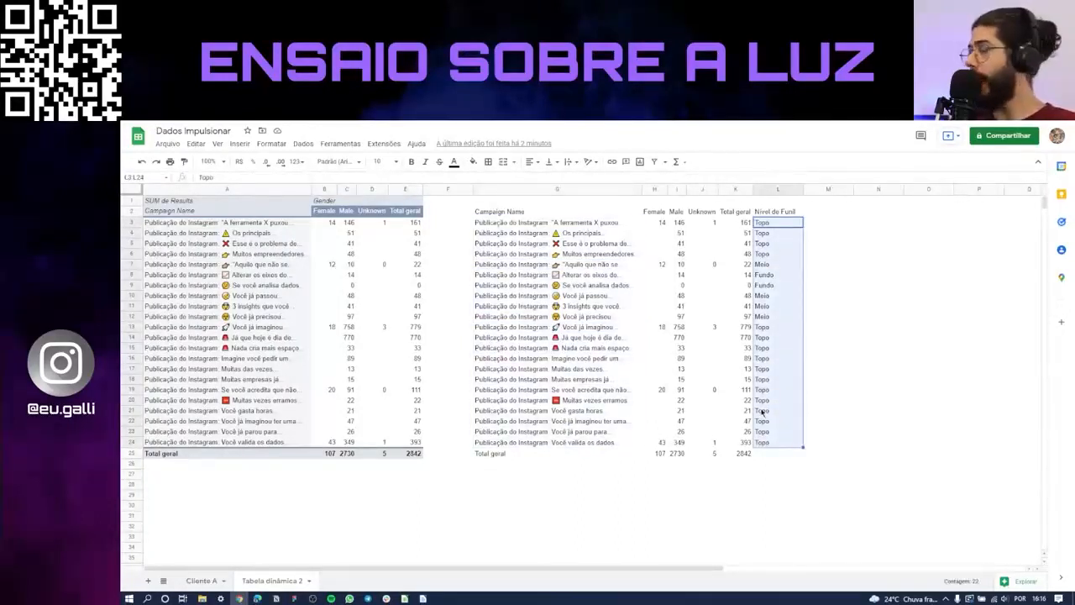
{"action": "left_click", "coordinate": [763, 243]}
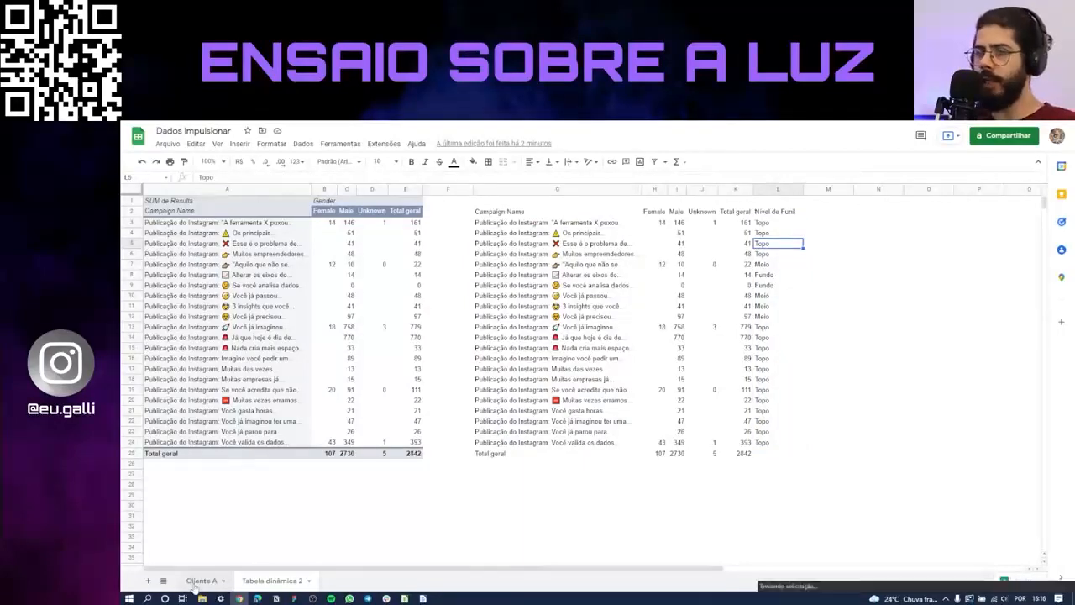
Start a PROCV formula in cell S2 of the Nível de Funil column on Cliente A and read its argument help
{"action": "key", "text": "ctrl+Page_Up"}
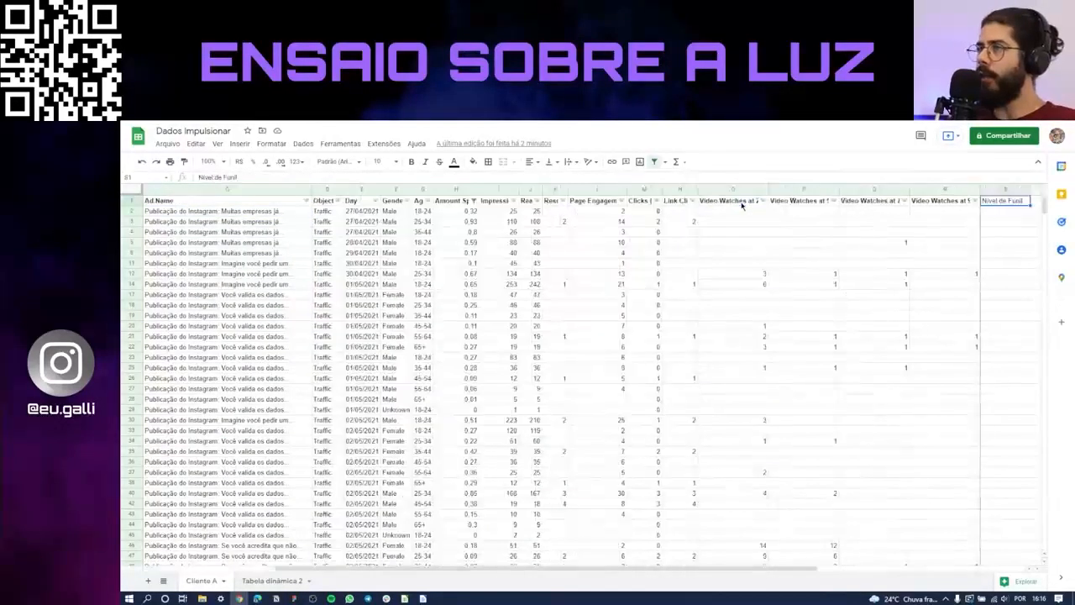
{"action": "key", "text": "Right"}
{"action": "key", "text": "Right"}
{"action": "key", "text": "Left"}
{"action": "key", "text": "Left"}
{"action": "key", "text": "Down"}
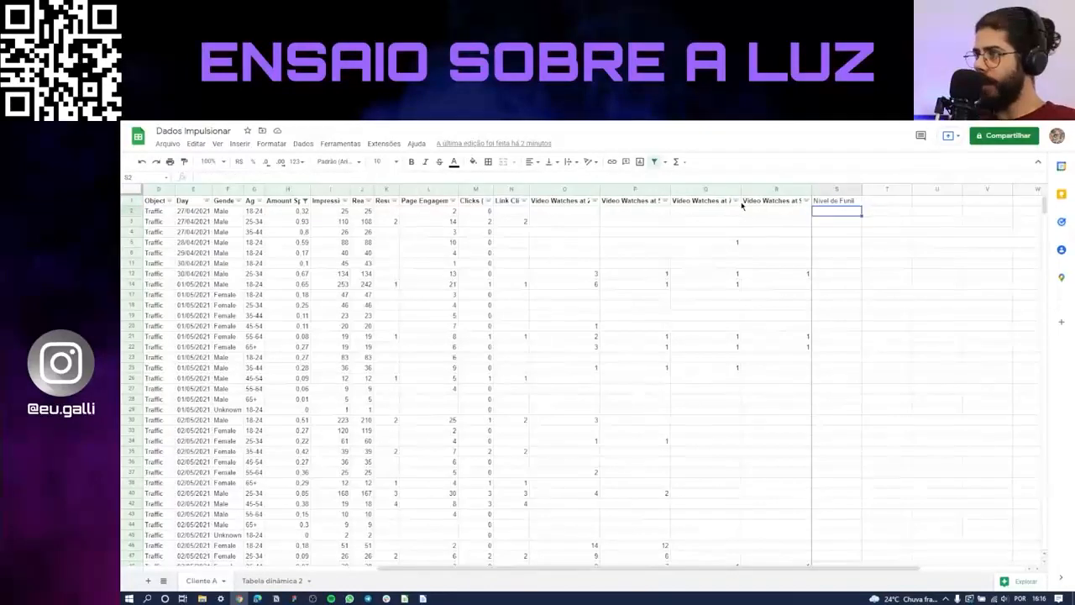
{"action": "type", "text": "="}
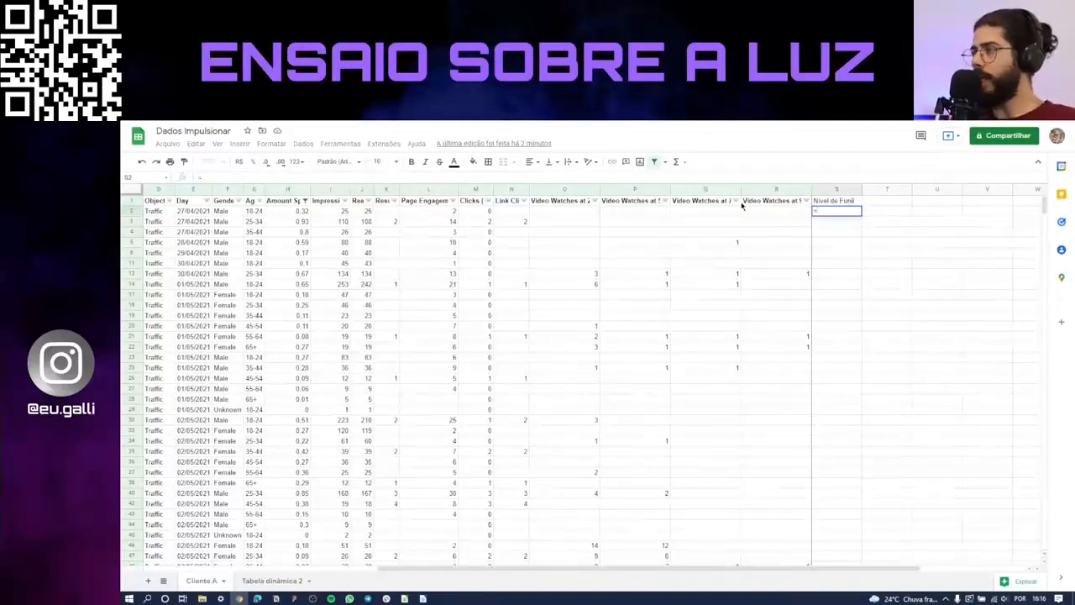
{"action": "type", "text": "PROCV("}
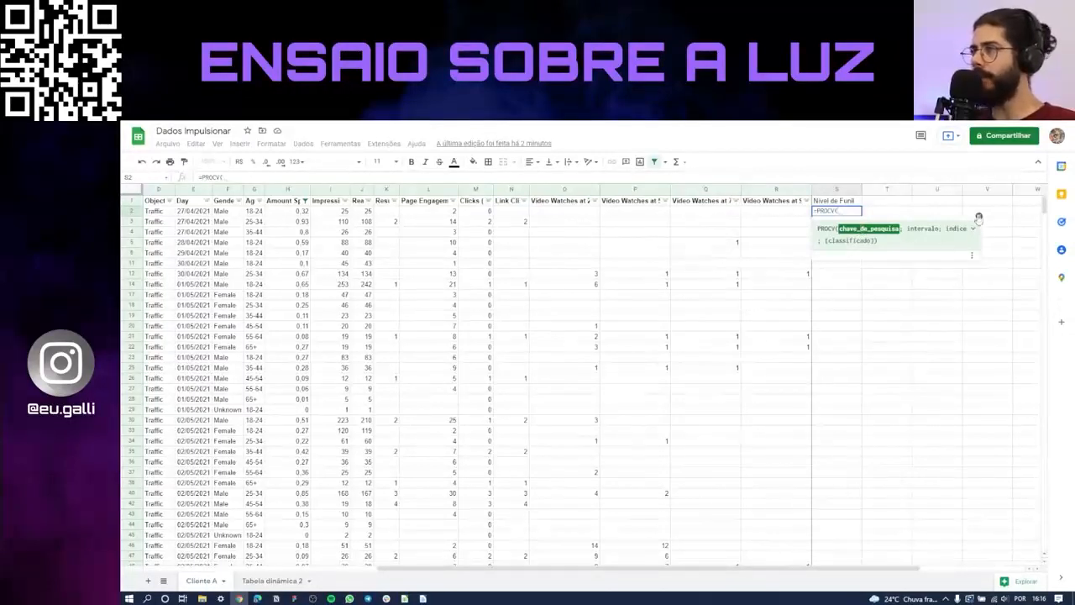
{"action": "left_click", "coordinate": [976, 229]}
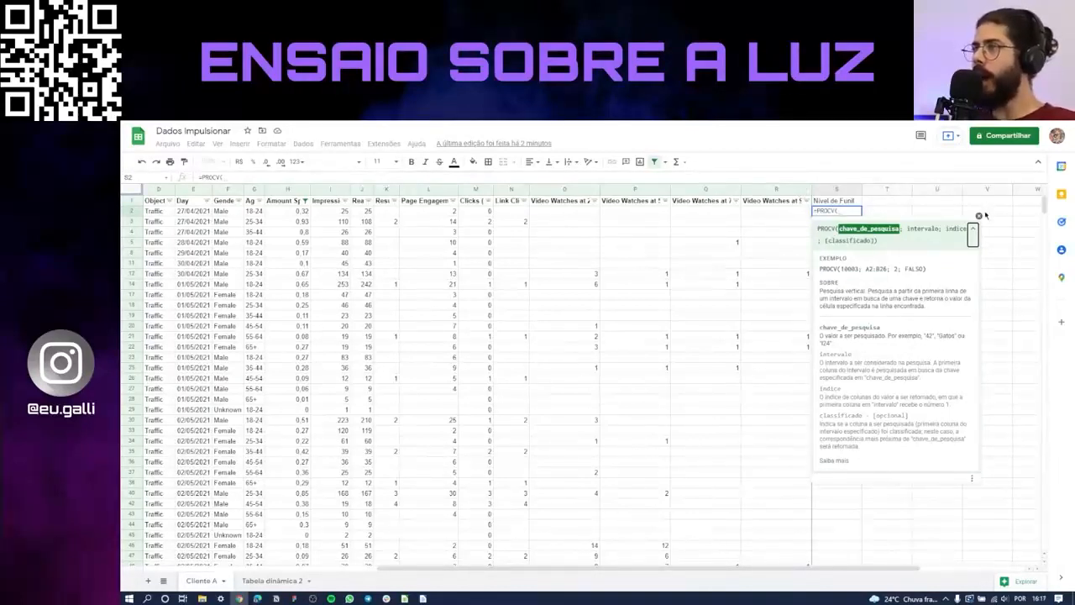
{"action": "left_click", "coordinate": [970, 234]}
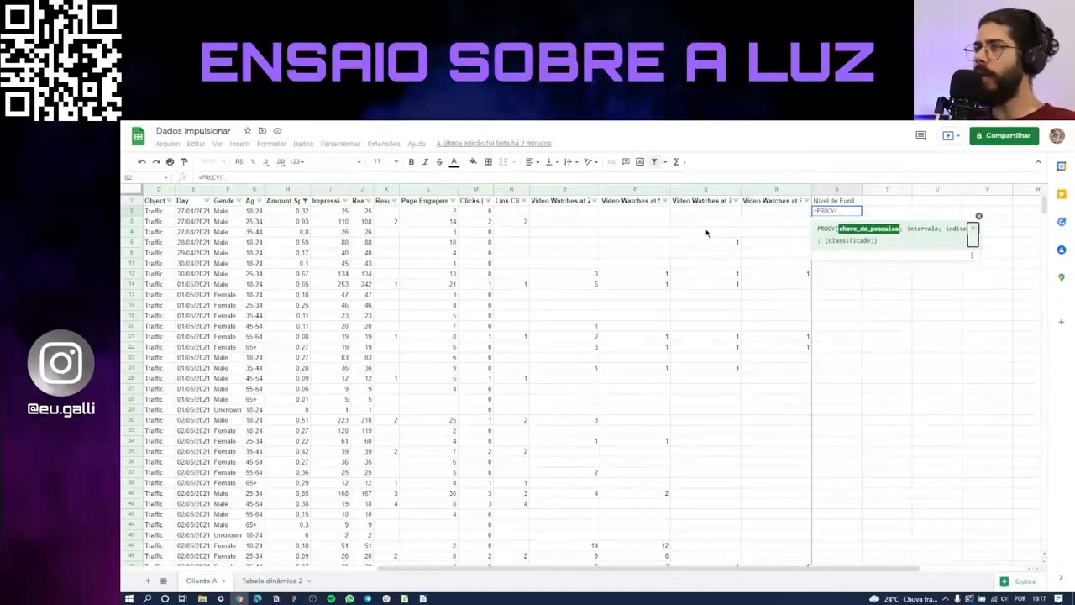
Set the formula's lookup key to A2 and its range to the classified table $G$3:$L$24 on Tabela dinâmica 2
{"action": "scroll", "coordinate": [653, 224], "scroll_direction": "left", "scroll_amount": 5}
{"action": "left_click", "coordinate": [217, 212]}
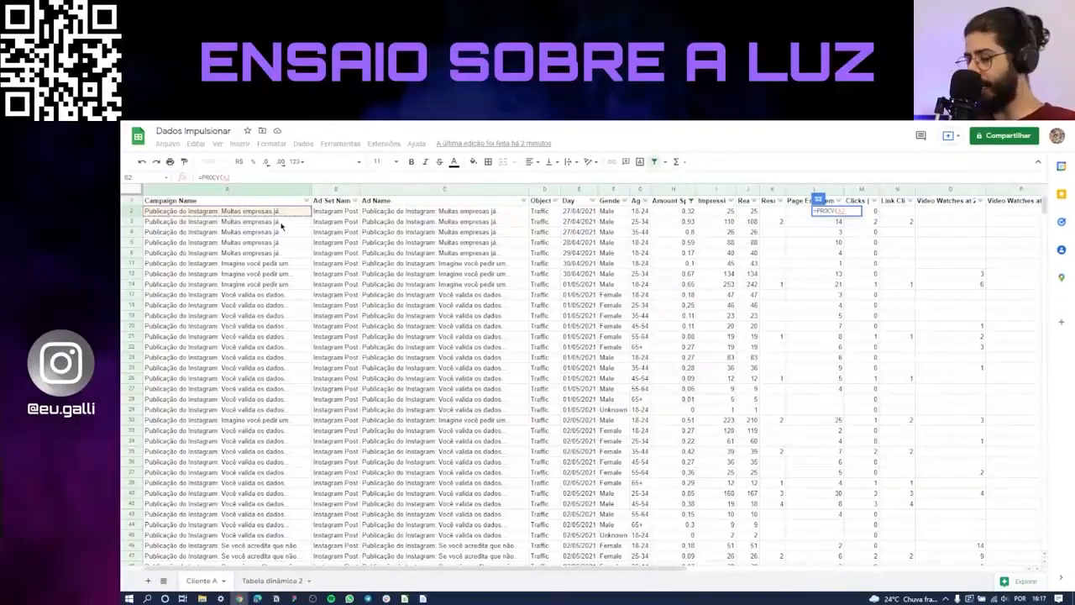
{"action": "type", "text": ";"}
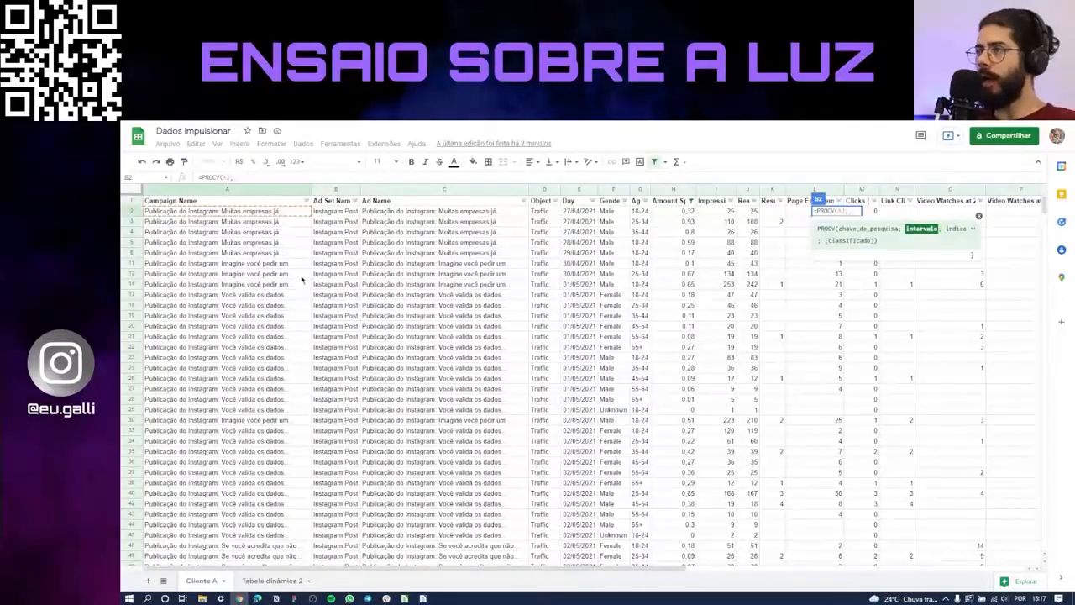
{"action": "left_click", "coordinate": [270, 581]}
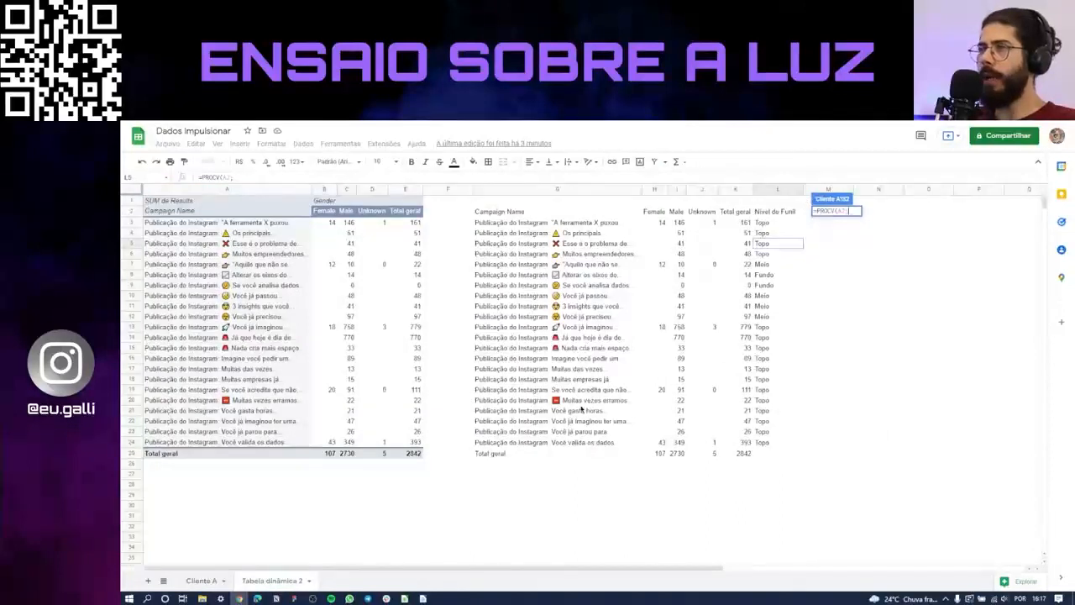
{"action": "left_click", "coordinate": [529, 223]}
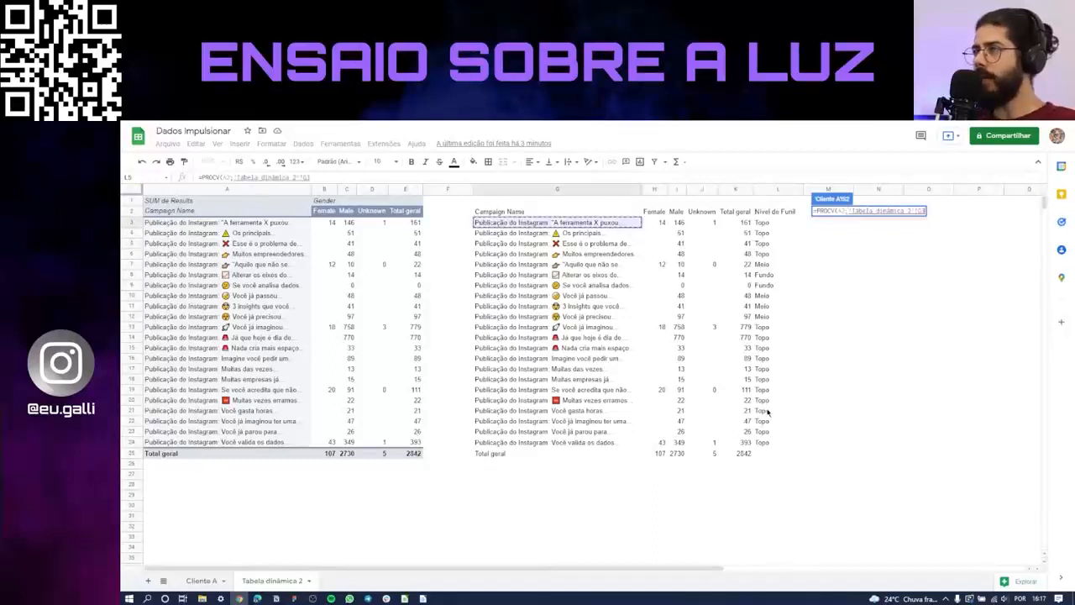
{"action": "left_click", "coordinate": [771, 446], "text": "shift"}
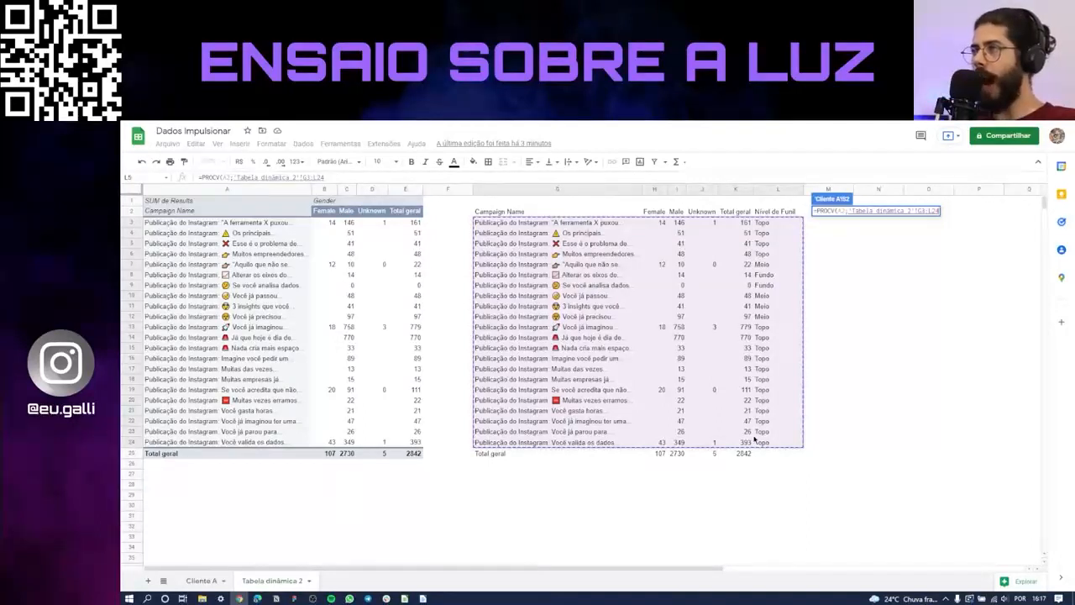
{"action": "key", "text": "F4"}
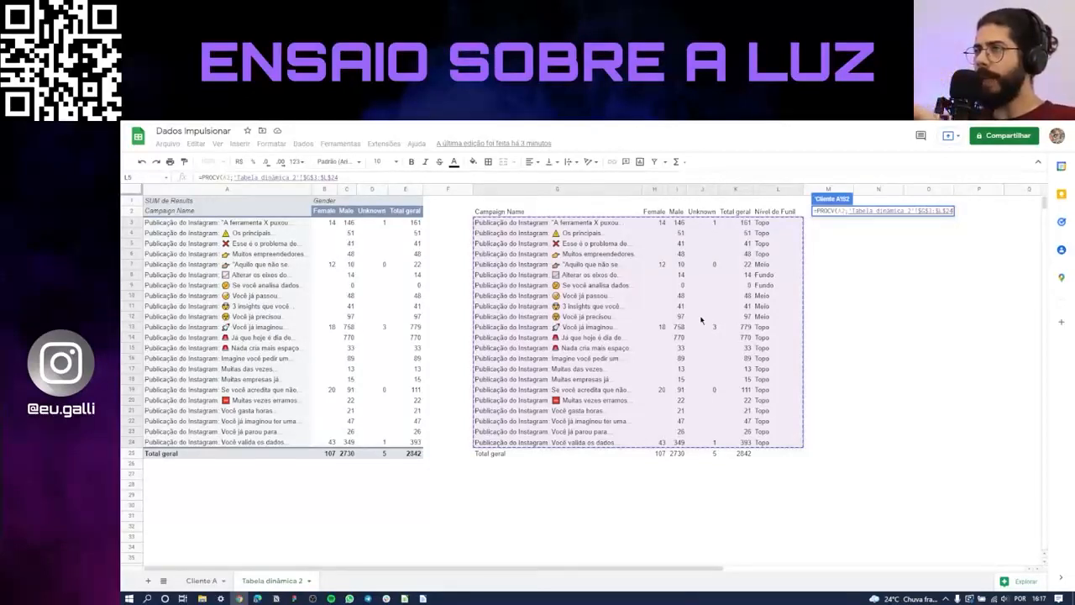
{"action": "type", "text": ";"}
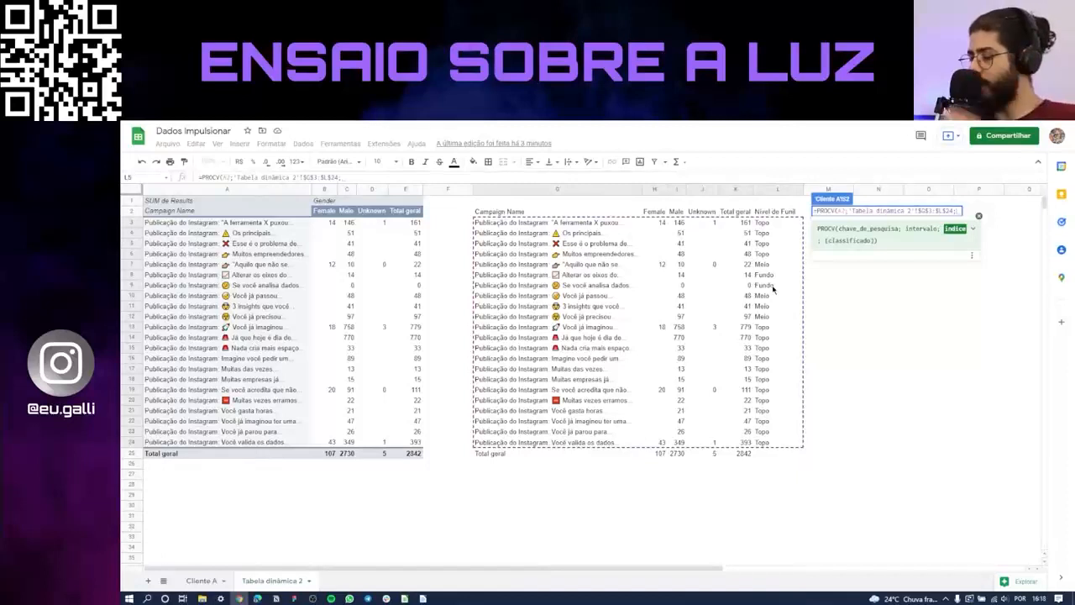
Complete the PROCV formula with column index 6 and 0 as the sorted argument
{"action": "type", "text": "6"}
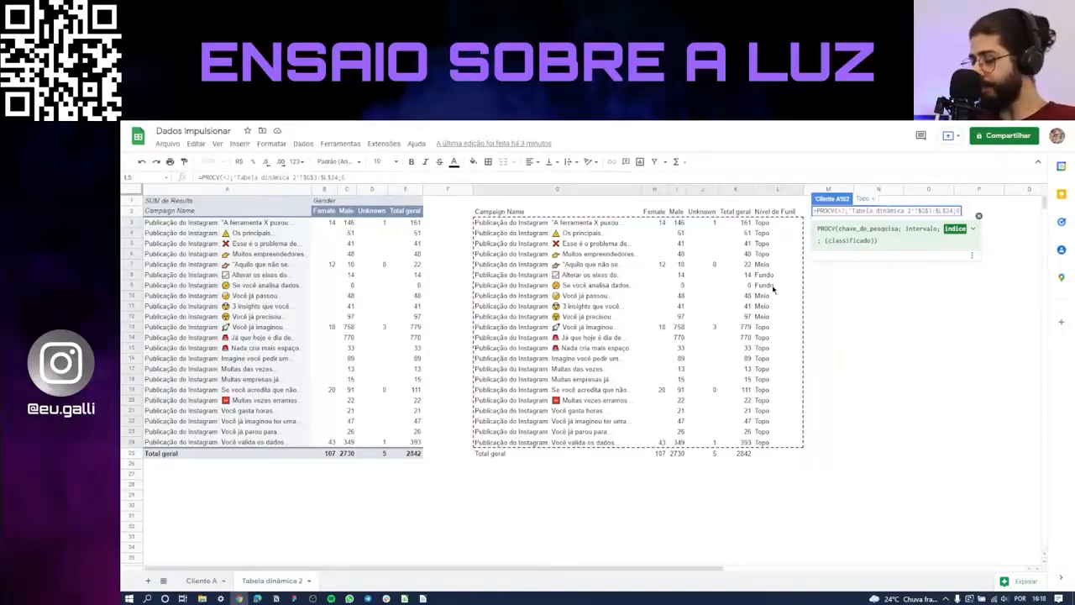
{"action": "type", "text": ";"}
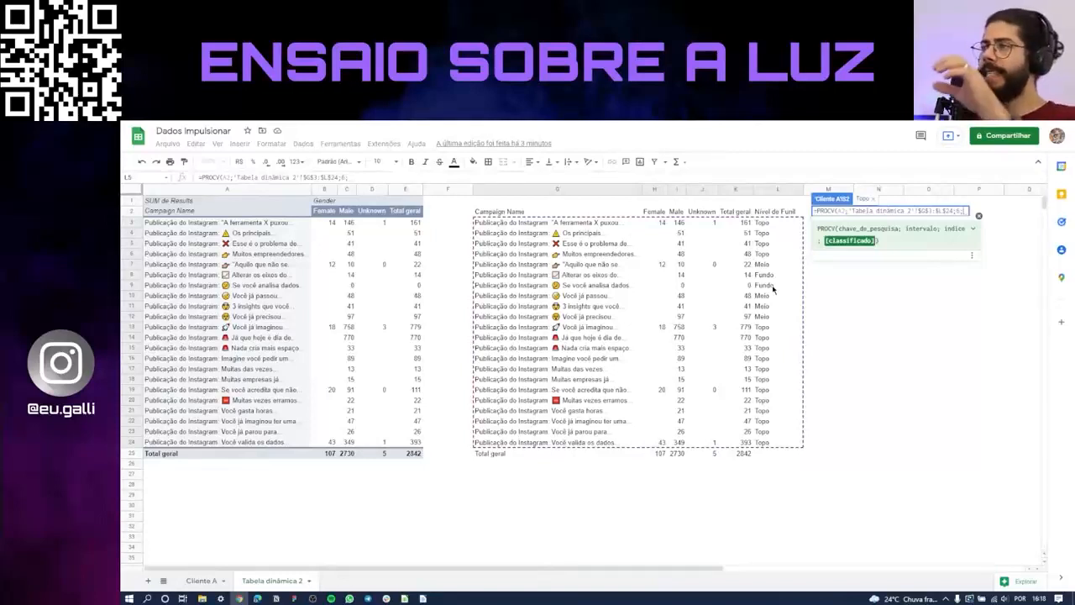
{"action": "type", "text": "0"}
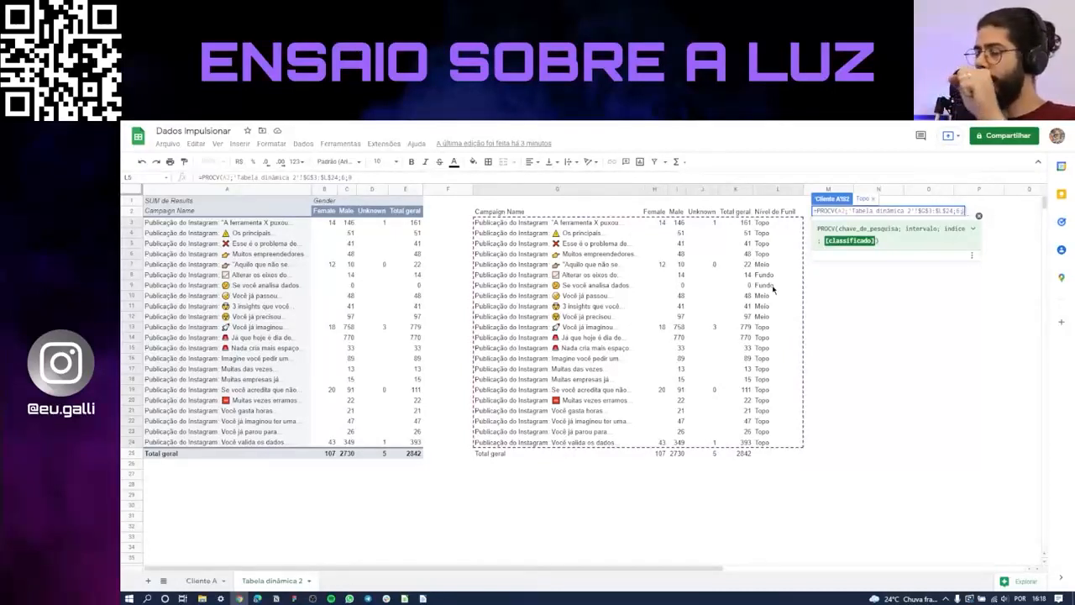
{"action": "key", "text": "BackSpace"}
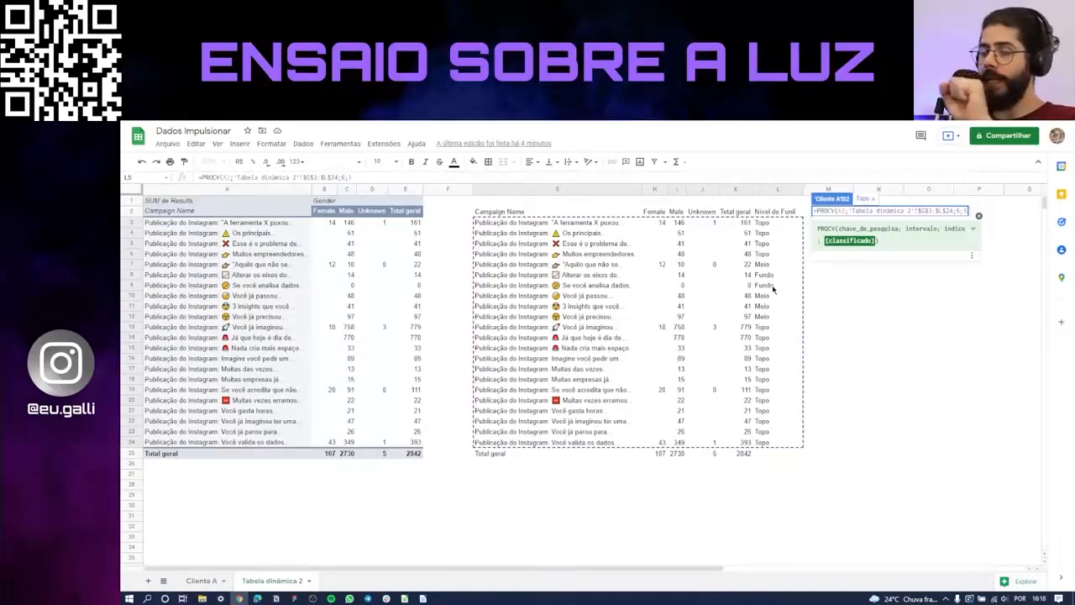
{"action": "type", "text": "0"}
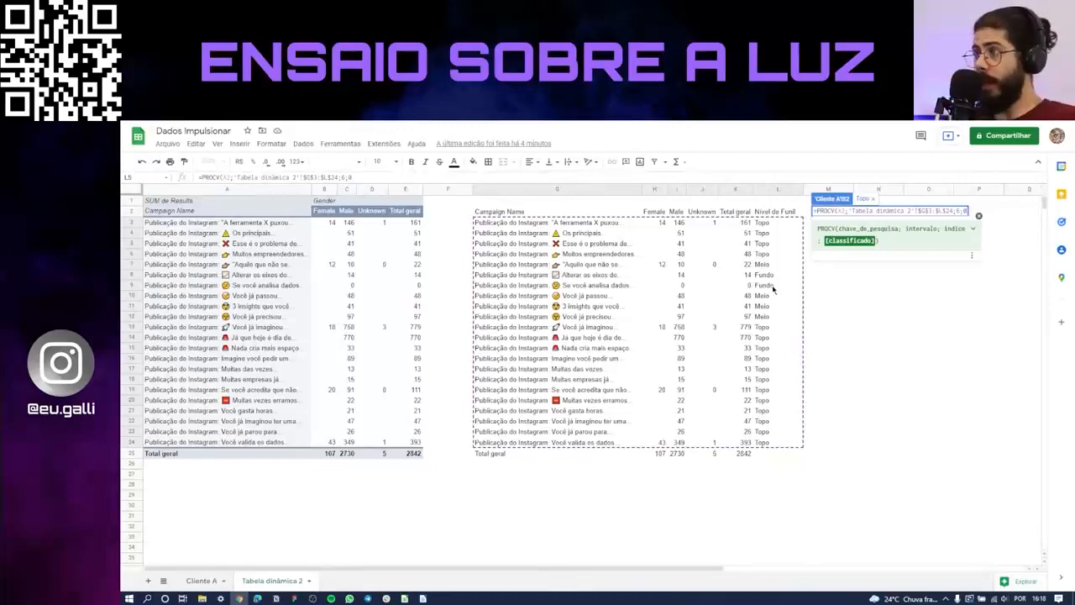
{"action": "type", "text": ")"}
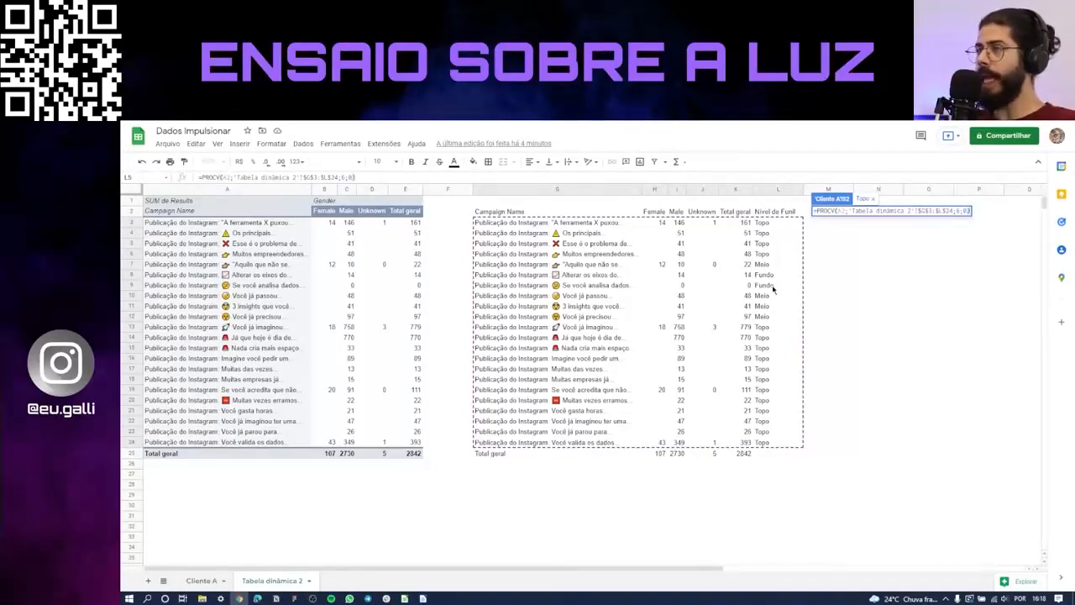
{"action": "key", "text": "Return"}
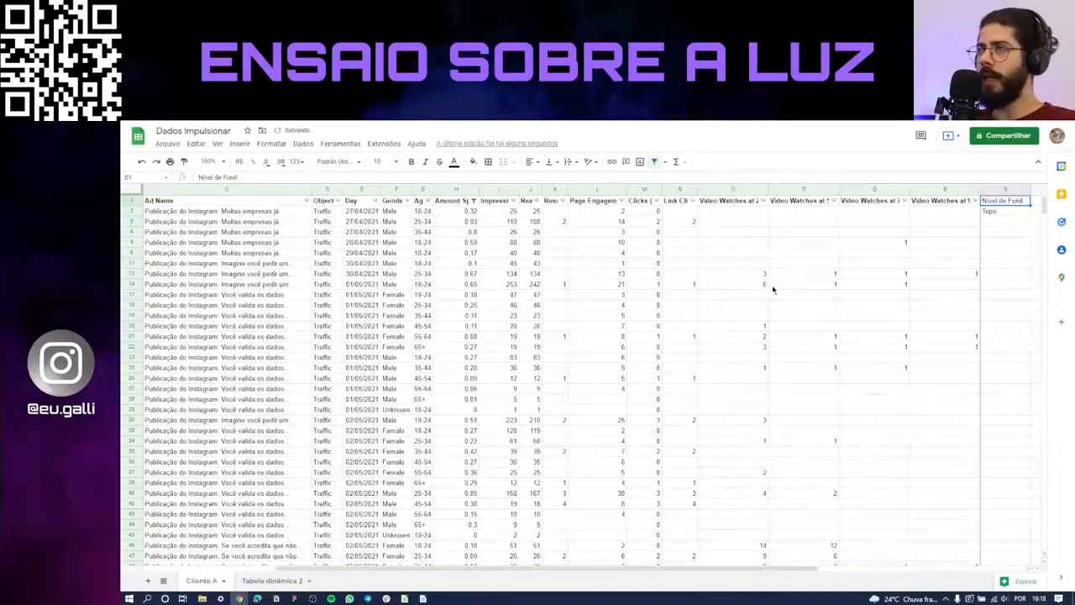
Copy the PROCV formula from S2 into the visible Nível de Funil cells below it, through S18
{"action": "key", "text": "Down"}
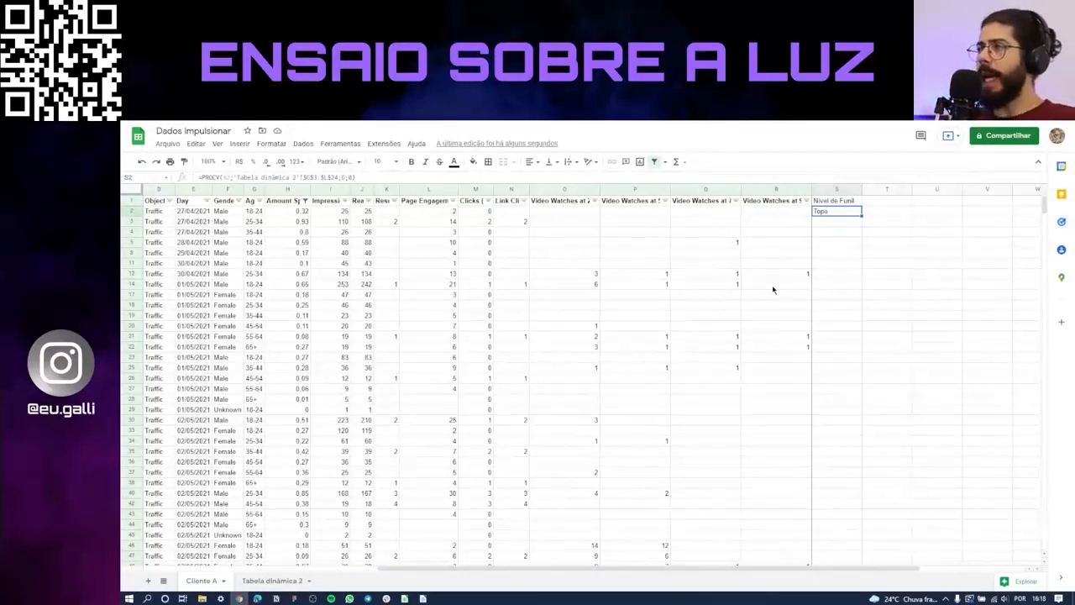
{"action": "key", "text": "ctrl+c"}
{"action": "key", "text": "Down"}
{"action": "key", "text": "ctrl+v"}
{"action": "key", "text": "Down"}
{"action": "key", "text": "ctrl+v"}
{"action": "key", "text": "Down"}
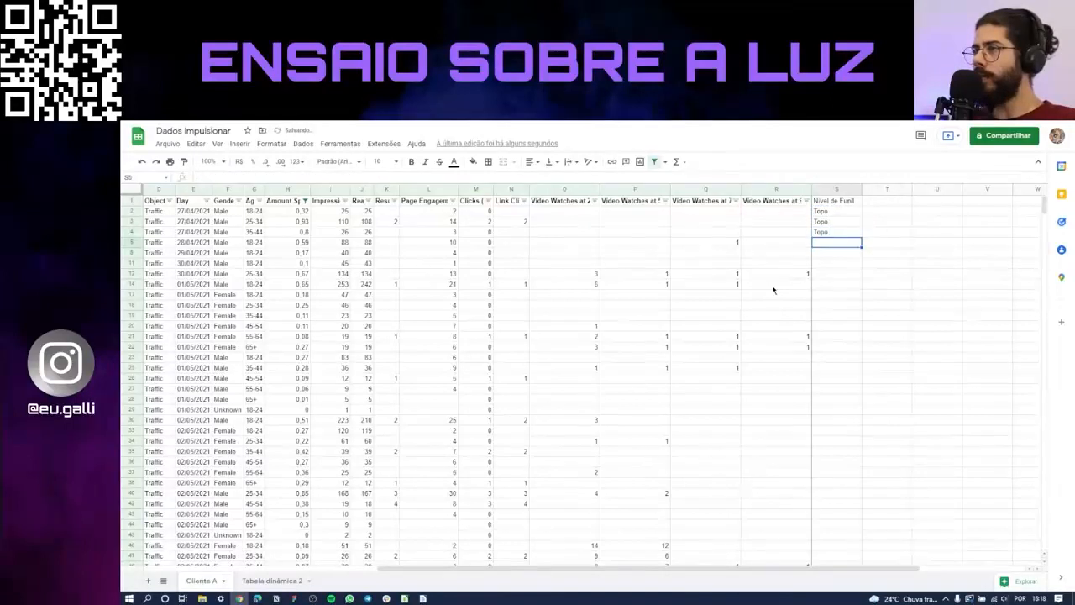
{"action": "key", "text": "ctrl+v"}
{"action": "key", "text": "Down"}
{"action": "key", "text": "ctrl+v"}
{"action": "key", "text": "Down"}
{"action": "key", "text": "ctrl+v"}
{"action": "key", "text": "Down"}
{"action": "key", "text": "ctrl+v"}
{"action": "key", "text": "Down"}
{"action": "key", "text": "ctrl+v"}
{"action": "key", "text": "Down"}
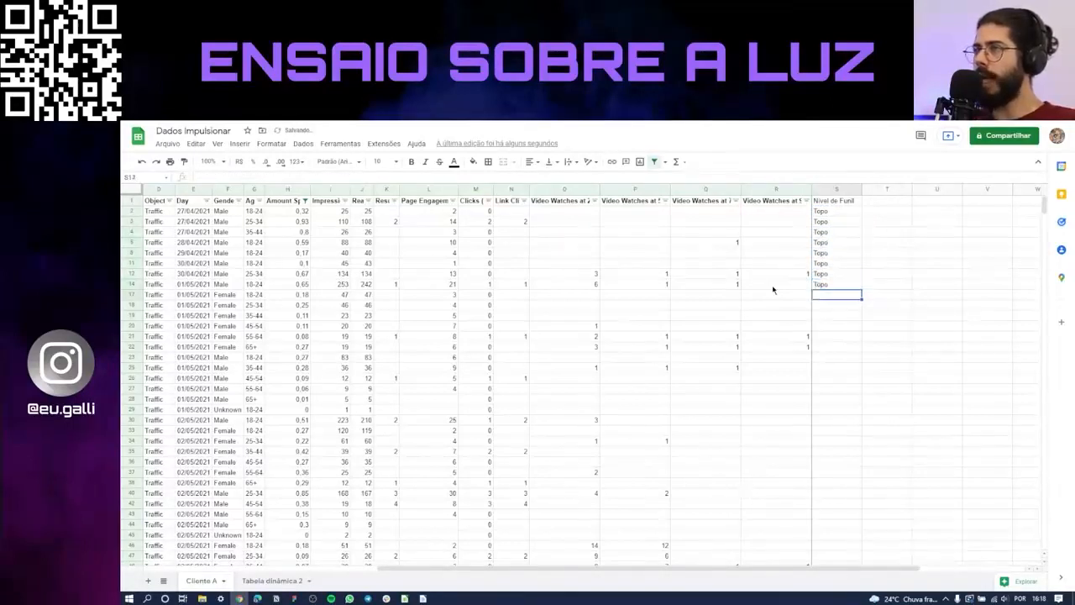
{"action": "key", "text": "ctrl+v"}
{"action": "key", "text": "Down"}
{"action": "key", "text": "ctrl+v"}
Inspect the references in the copied PROCV formula in S17
{"action": "key", "text": "Up"}
{"action": "key", "text": "F2"}
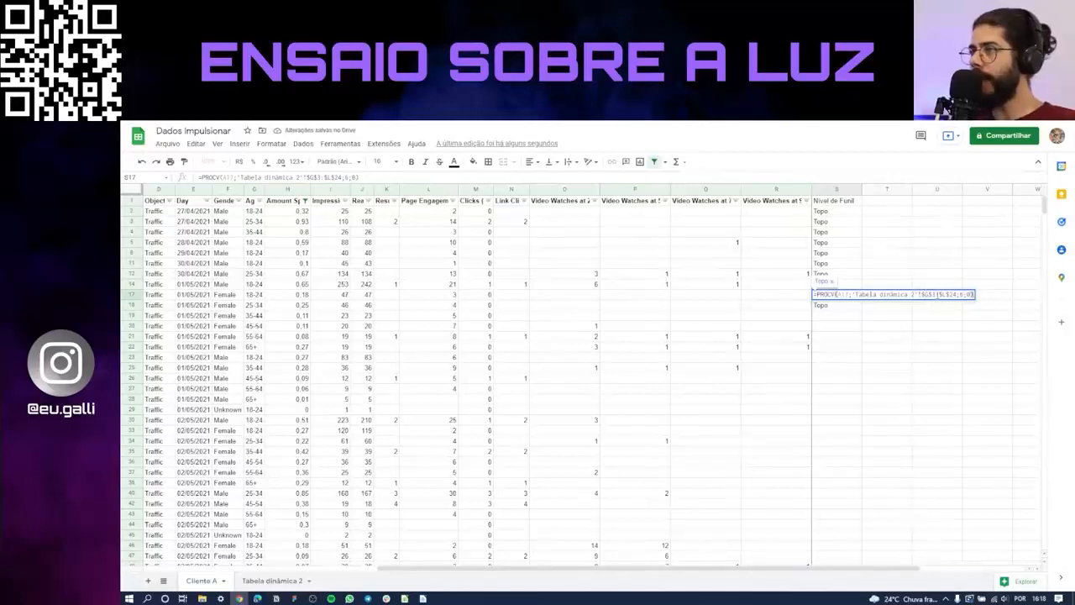
{"action": "key", "text": "Return"}
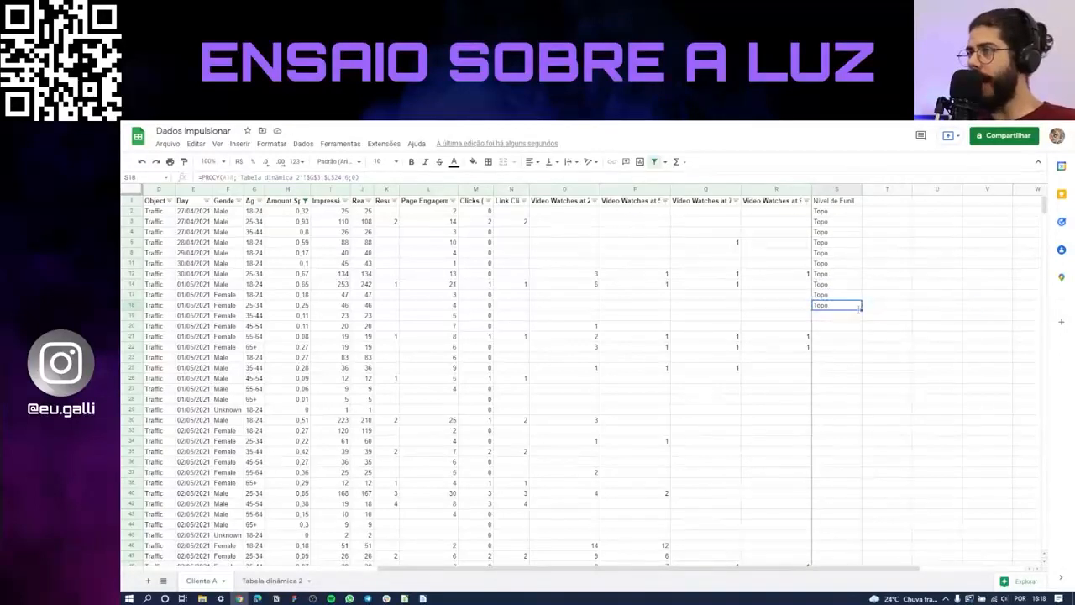
Change the lookup range in the S18 formula to the relative reference G3:L24
{"action": "double_click", "coordinate": [837, 308]}
{"action": "key", "text": "F4"}
{"action": "key", "text": "F4"}
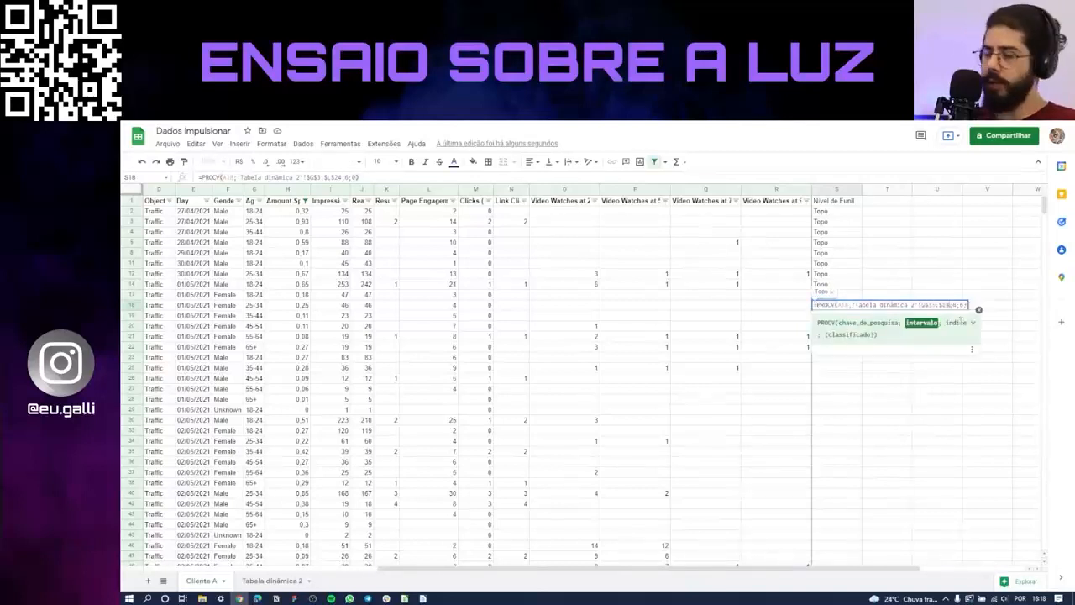
{"action": "key", "text": "F4"}
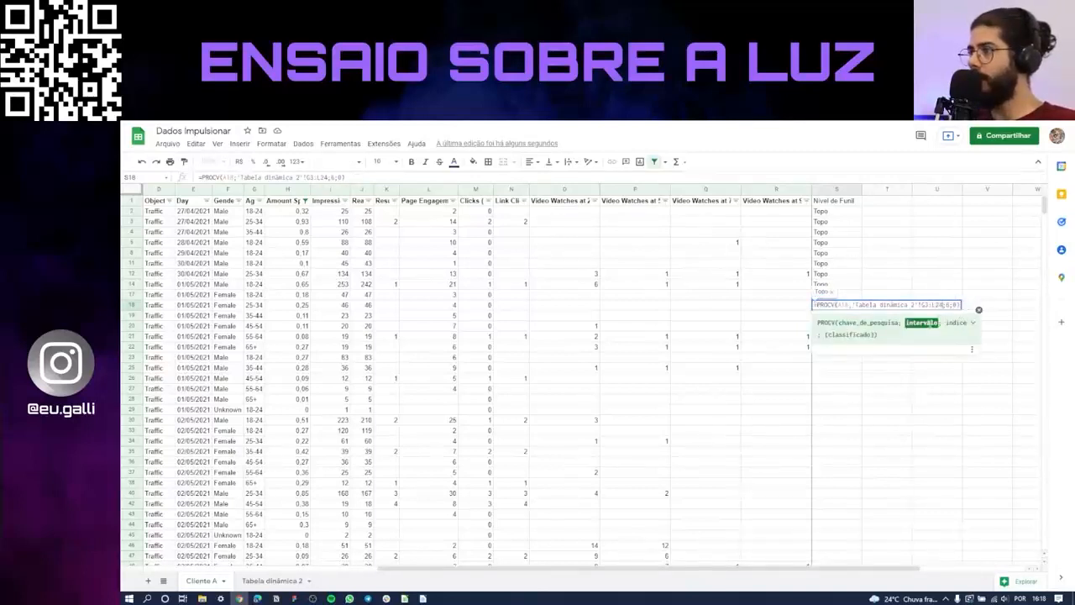
{"action": "key", "text": "Return"}
Copy the relative-reference formula from S18 into the next 17 visible Nível de Funil cells and step through the pasted formulas
{"action": "key", "text": "Up"}
{"action": "key", "text": "ctrl+c"}
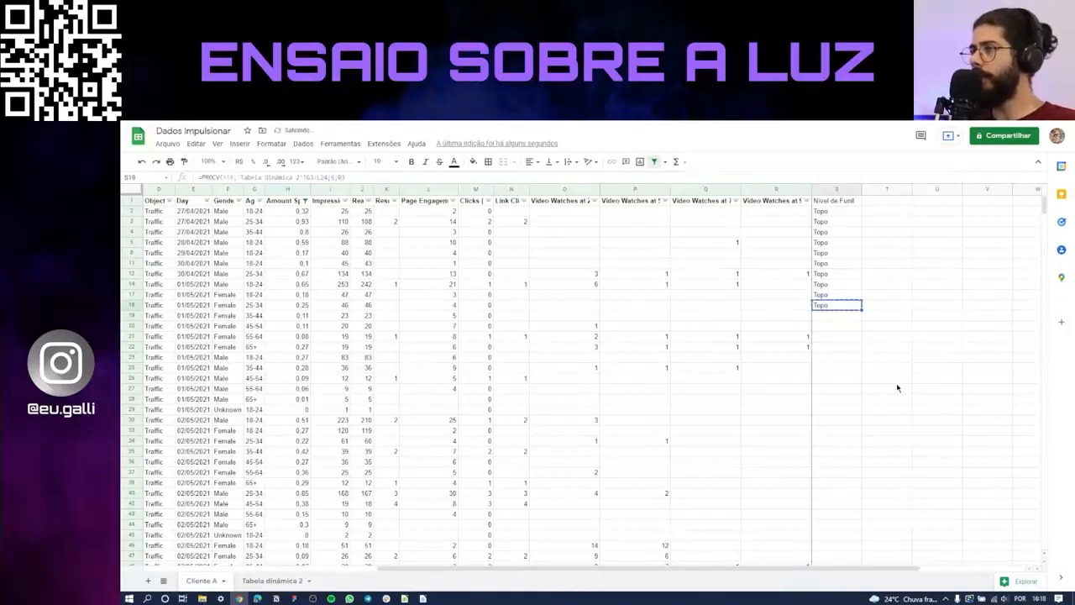
{"action": "key", "text": "Down"}
{"action": "key", "text": "shift+Down"}
{"action": "key", "text": "shift+Down"}
{"action": "key", "text": "shift+Down"}
{"action": "key", "text": "shift+Down"}
{"action": "key", "text": "shift+Down"}
{"action": "key", "text": "shift+Down"}
{"action": "key", "text": "shift+Down"}
{"action": "key", "text": "shift+Down"}
{"action": "key", "text": "shift+Down"}
{"action": "key", "text": "shift+Down"}
{"action": "key", "text": "shift+Down"}
{"action": "key", "text": "shift+Down"}
{"action": "key", "text": "shift+Down"}
{"action": "key", "text": "shift+Down"}
{"action": "key", "text": "shift+Down"}
{"action": "key", "text": "shift+Down"}
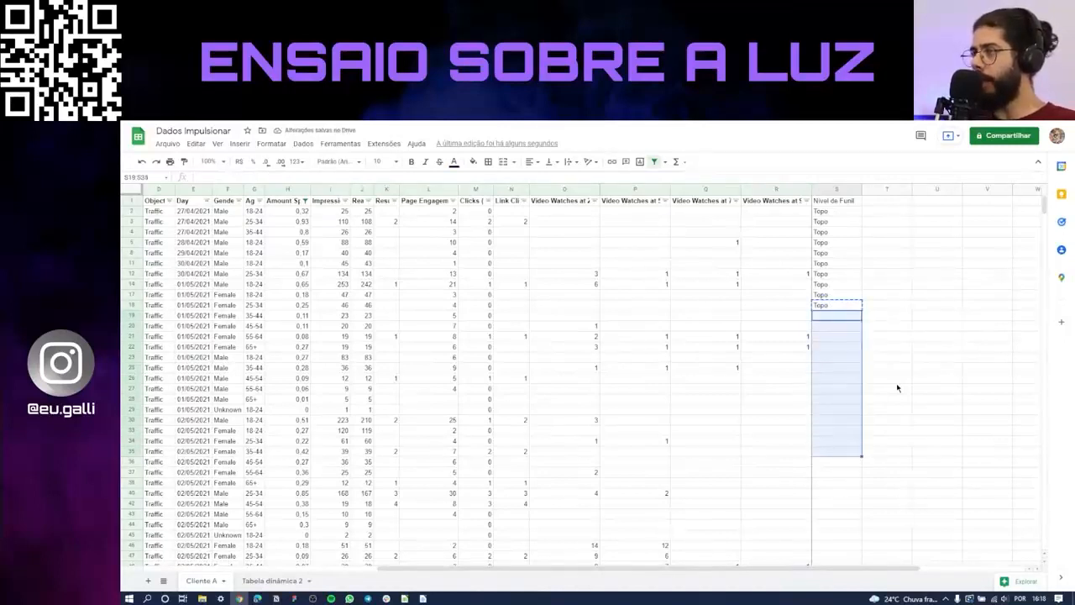
{"action": "key", "text": "ctrl+v"}
{"action": "key", "text": "Down"}
{"action": "key", "text": "Down"}
{"action": "key", "text": "Down"}
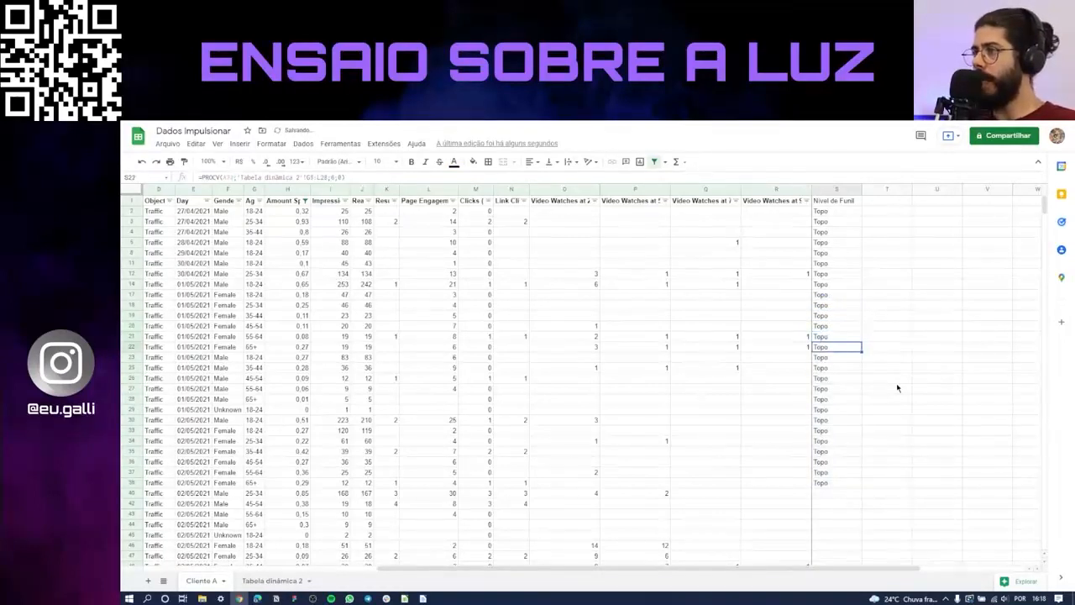
Inspect the lookup ranges in the PROCV formulas of S19 and S17 in the Nível de Funil column
{"action": "key", "text": "Up"}
{"action": "key", "text": "Up"}
{"action": "key", "text": "Up"}
{"action": "key", "text": "F2"}
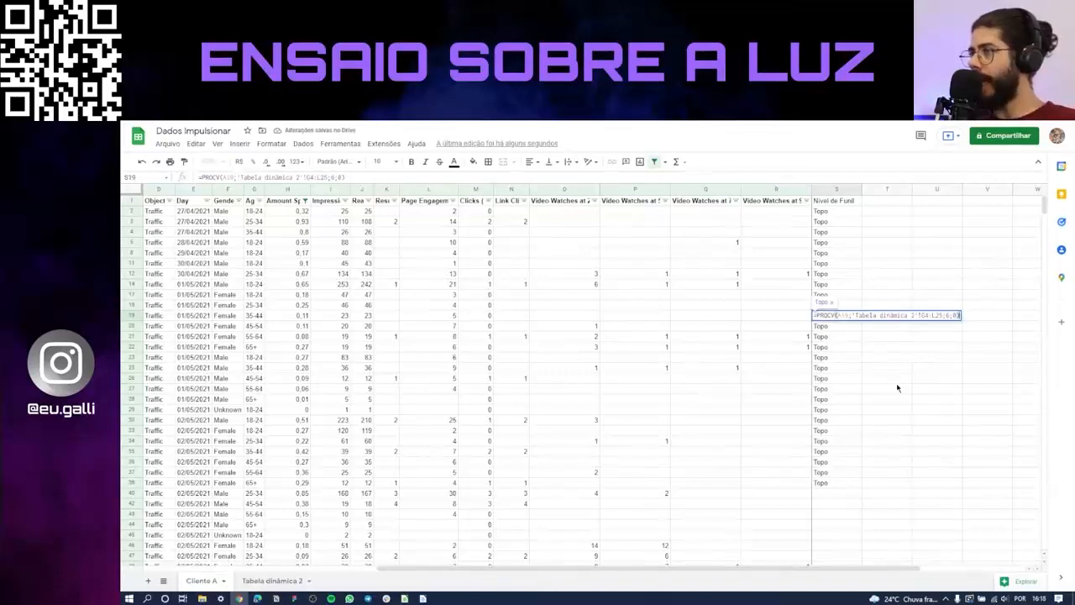
{"action": "key", "text": "Escape"}
{"action": "key", "text": "Up"}
{"action": "key", "text": "F2"}
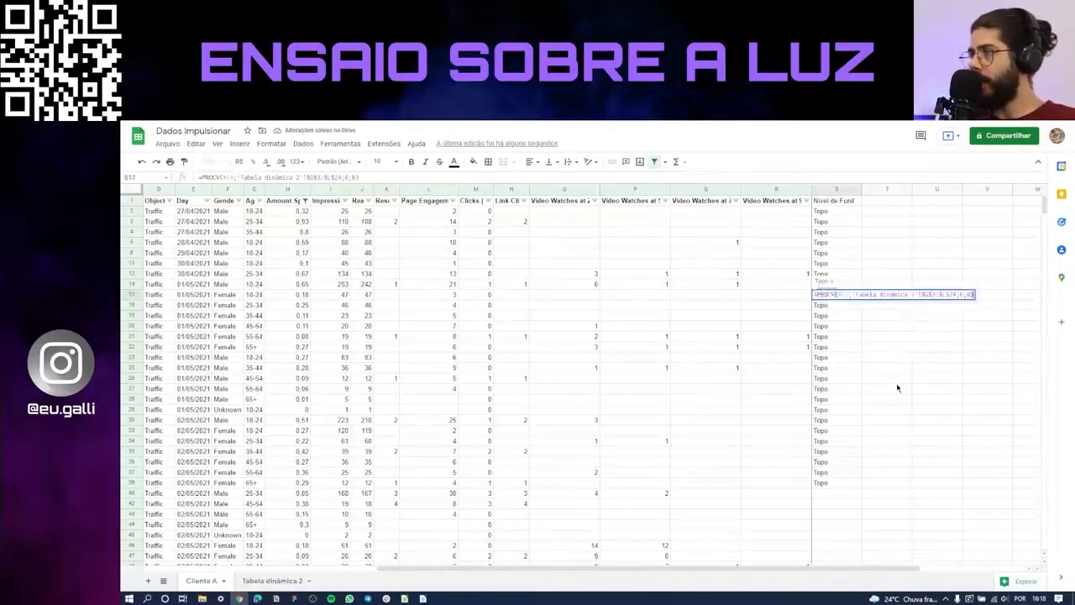
{"action": "key", "text": "Escape"}
{"action": "key", "text": "Up"}
{"action": "key", "text": "Up"}
{"action": "key", "text": "Down"}
{"action": "key", "text": "Down"}
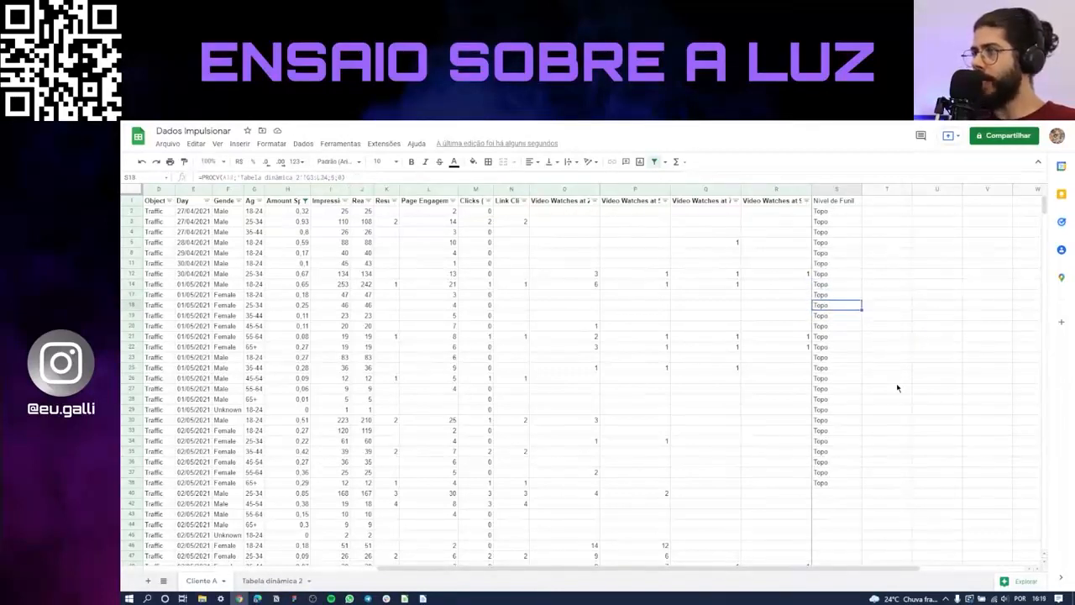
Step through the PROCV formulas from S18 to S22 and examine the lookup range in each one
{"action": "key", "text": "F2"}
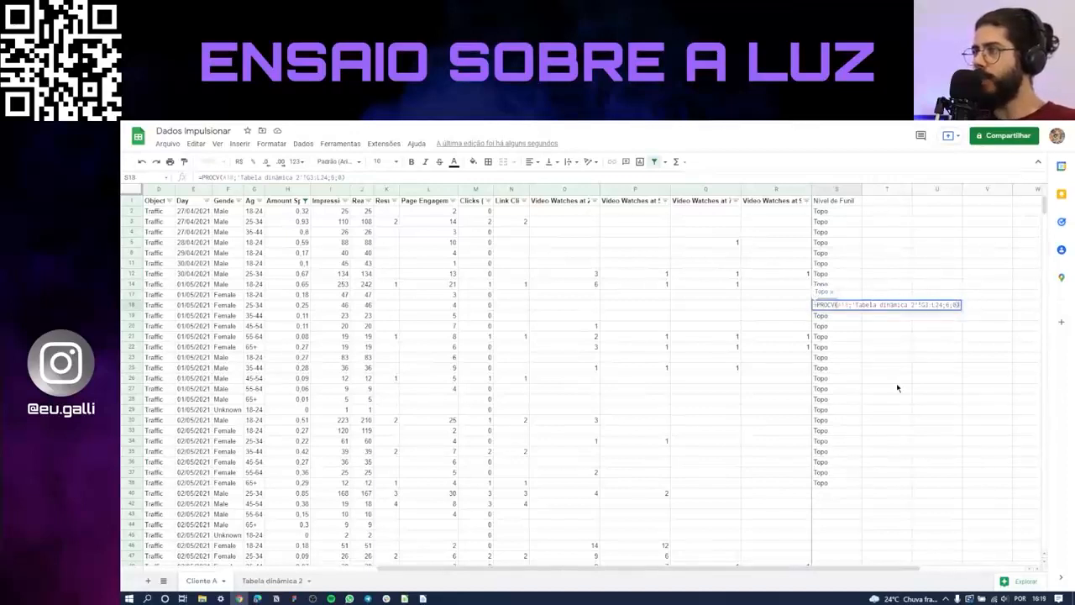
{"action": "key", "text": "Escape"}
{"action": "key", "text": "Down"}
{"action": "key", "text": "F2"}
{"action": "key", "text": "Escape"}
{"action": "key", "text": "Down"}
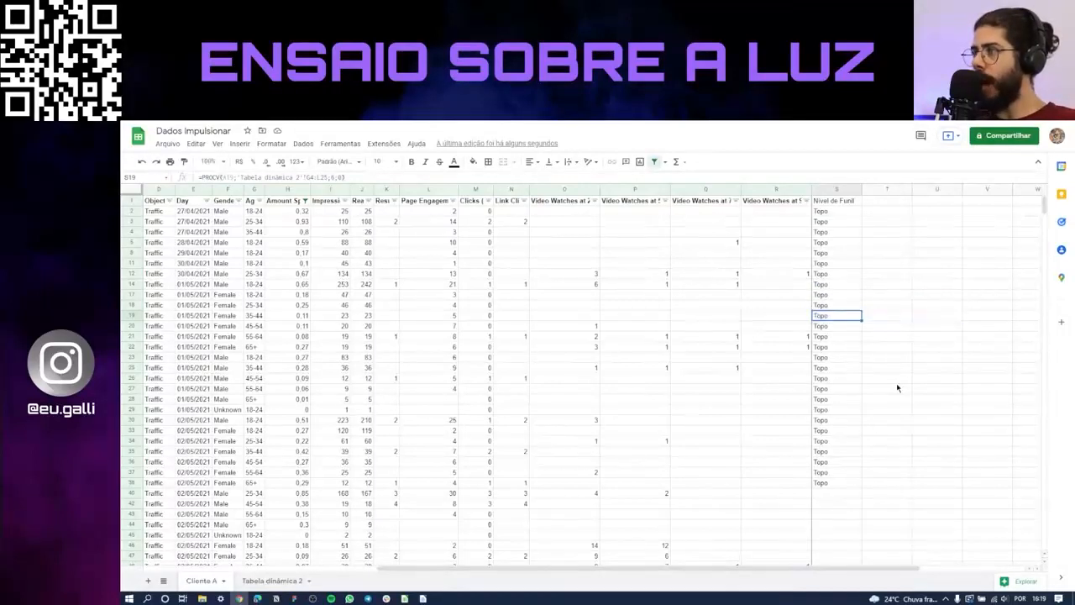
{"action": "key", "text": "F2"}
{"action": "key", "text": "Escape"}
{"action": "key", "text": "Down"}
{"action": "key", "text": "F2"}
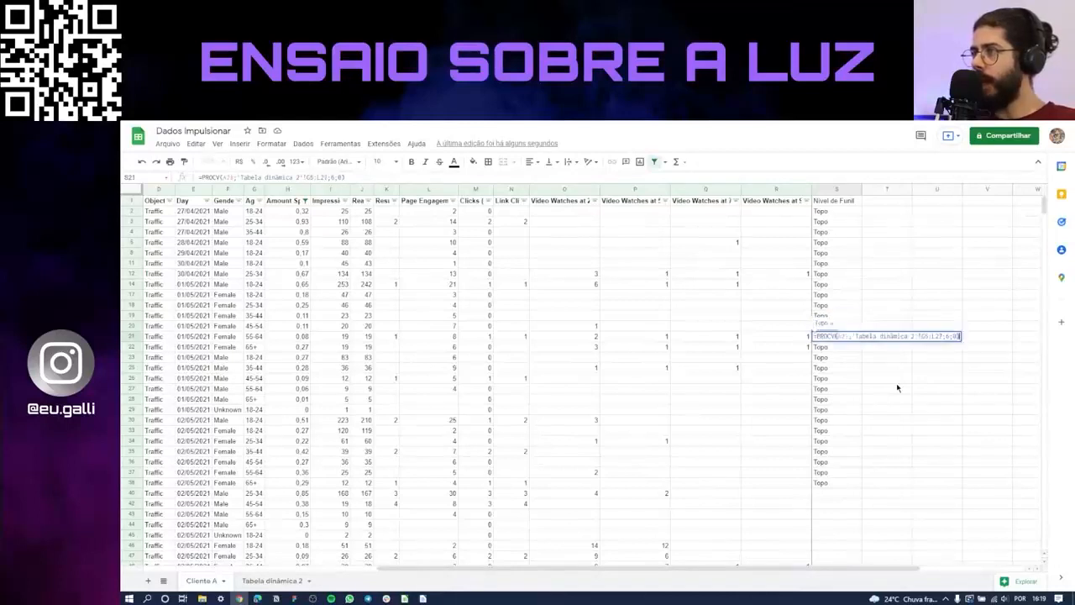
{"action": "key", "text": "Escape"}
{"action": "key", "text": "Down"}
{"action": "key", "text": "F2"}
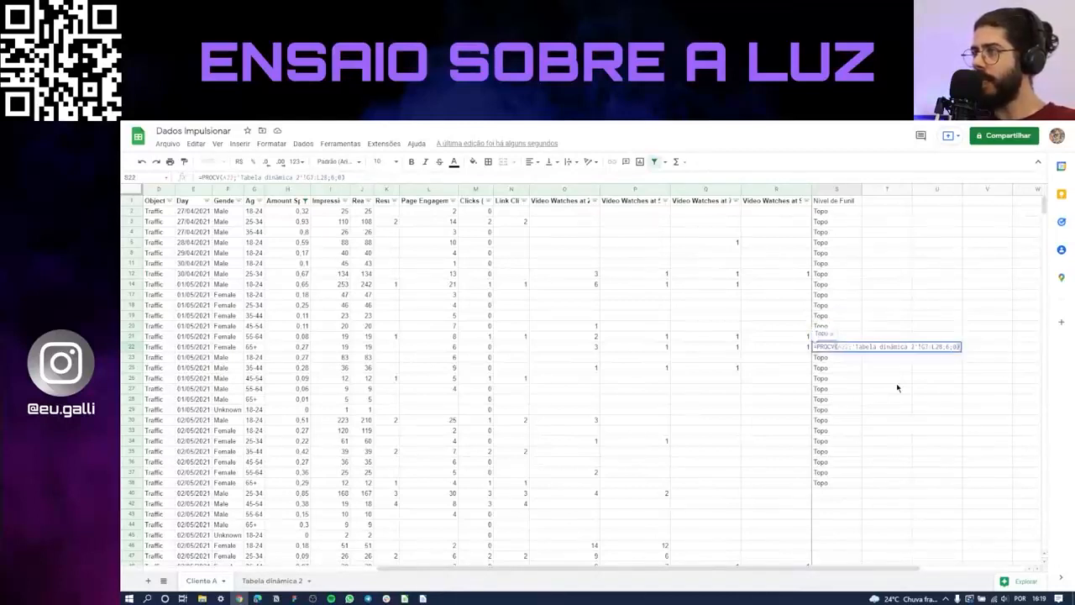
{"action": "key", "text": "Escape"}
{"action": "key", "text": "Down"}
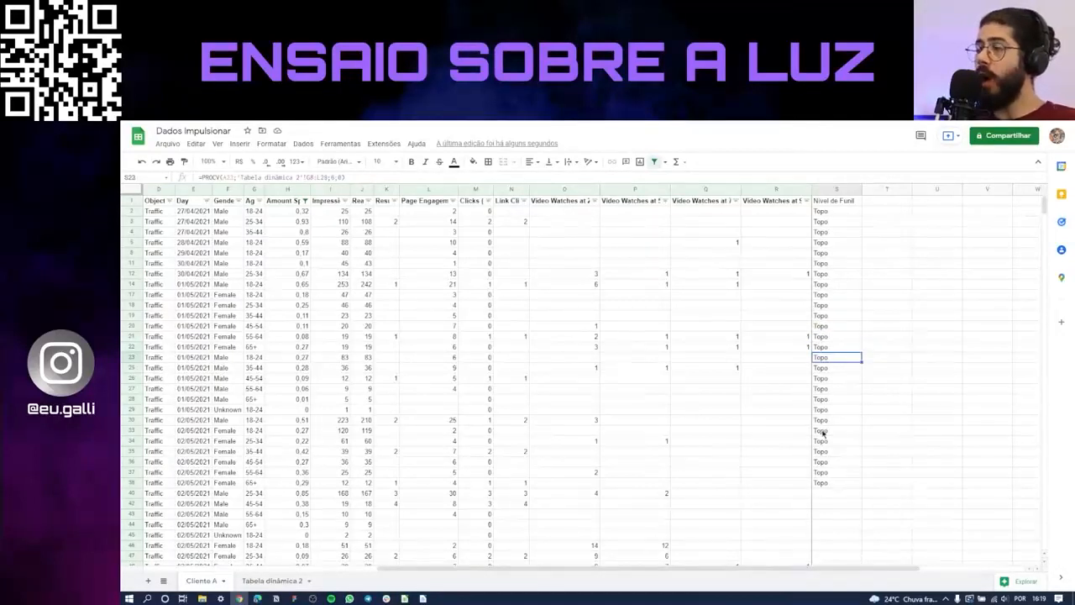
Inspect the PROCV formula in S38 and compare its range with the lookup table on the Tabela dinâmica 2 sheet
{"action": "left_click", "coordinate": [832, 483]}
{"action": "key", "text": "F2"}
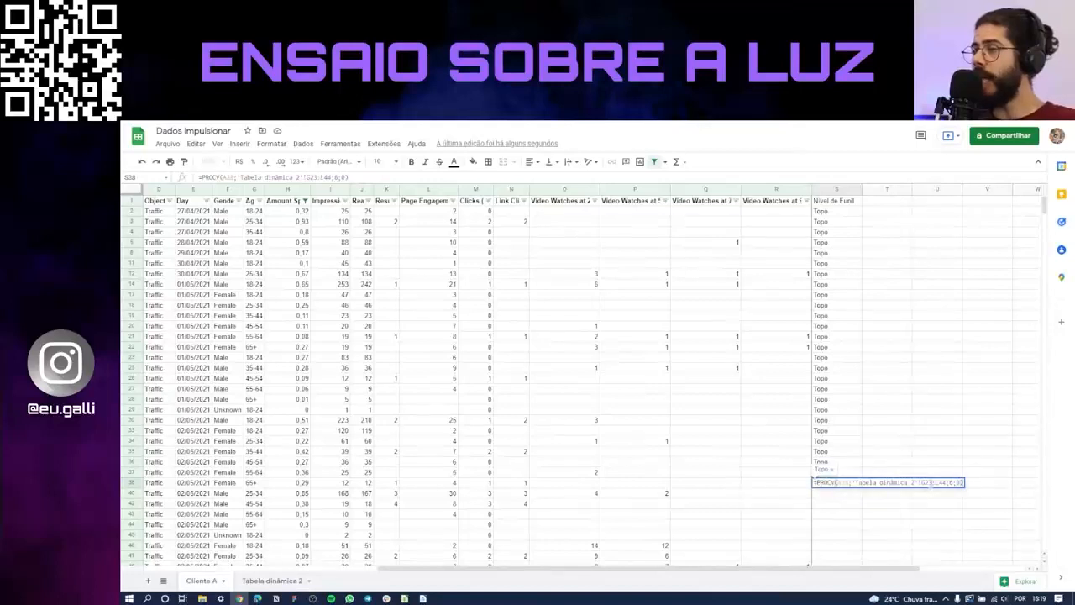
{"action": "left_click", "coordinate": [277, 581]}
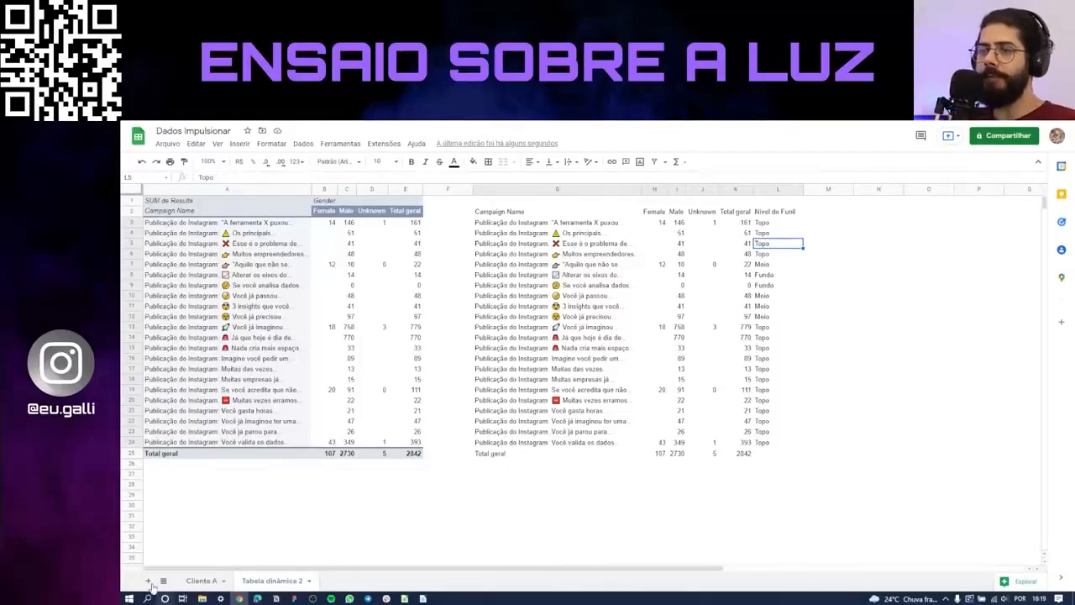
{"action": "left_click", "coordinate": [191, 587]}
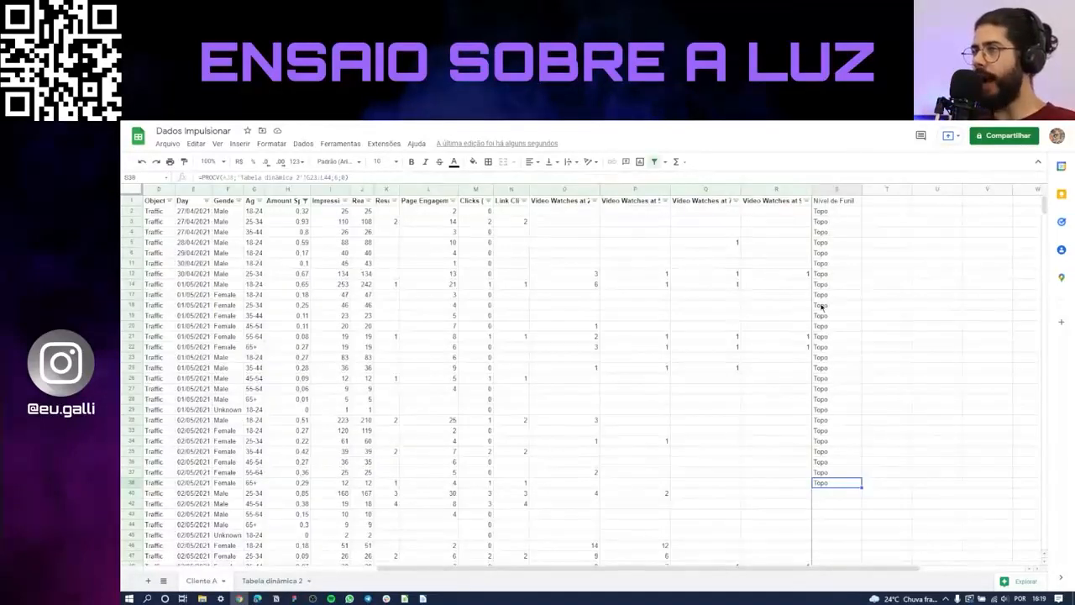
Paste the relative-range PROCV formula into the Nível de Funil column from S38 through the last data row, S1082
{"action": "left_click", "coordinate": [823, 306]}
{"action": "key", "text": "ctrl+Left"}
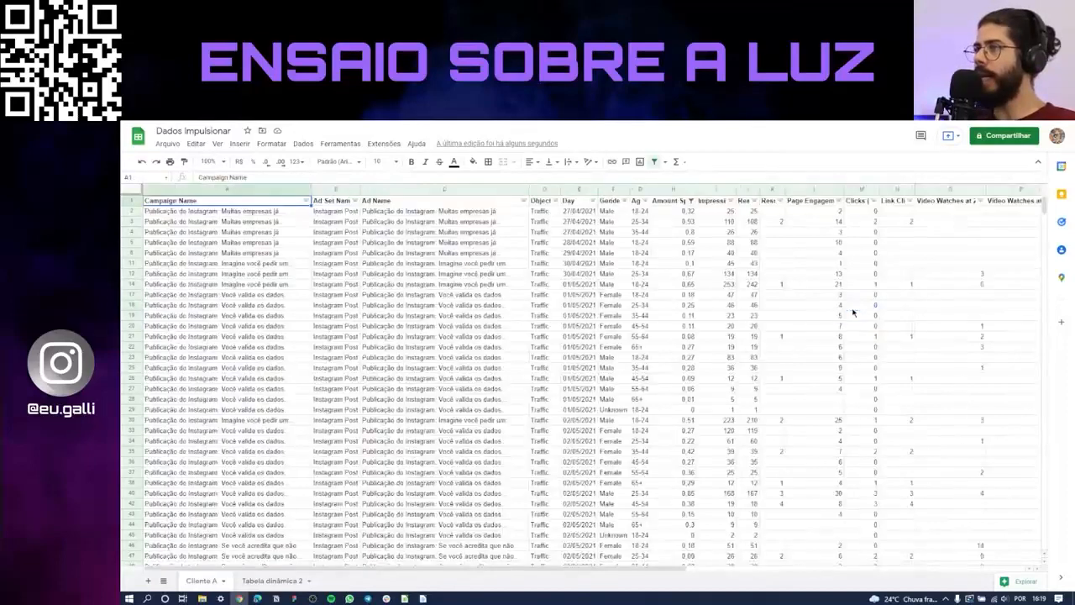
{"action": "key", "text": "ctrl+Down"}
{"action": "key", "text": "Right"}
{"action": "key", "text": "Right"}
{"action": "key", "text": "Right"}
{"action": "key", "text": "Right"}
{"action": "key", "text": "Right"}
{"action": "key", "text": "Right"}
{"action": "key", "text": "Right"}
{"action": "key", "text": "Right"}
{"action": "key", "text": "Right"}
{"action": "key", "text": "Right"}
{"action": "key", "text": "Right"}
{"action": "key", "text": "Right"}
{"action": "key", "text": "Right"}
{"action": "key", "text": "Right"}
{"action": "key", "text": "Right"}
{"action": "key", "text": "Right"}
{"action": "key", "text": "Right"}
{"action": "key", "text": "Right"}
{"action": "key", "text": "Right"}
{"action": "key", "text": "Right"}
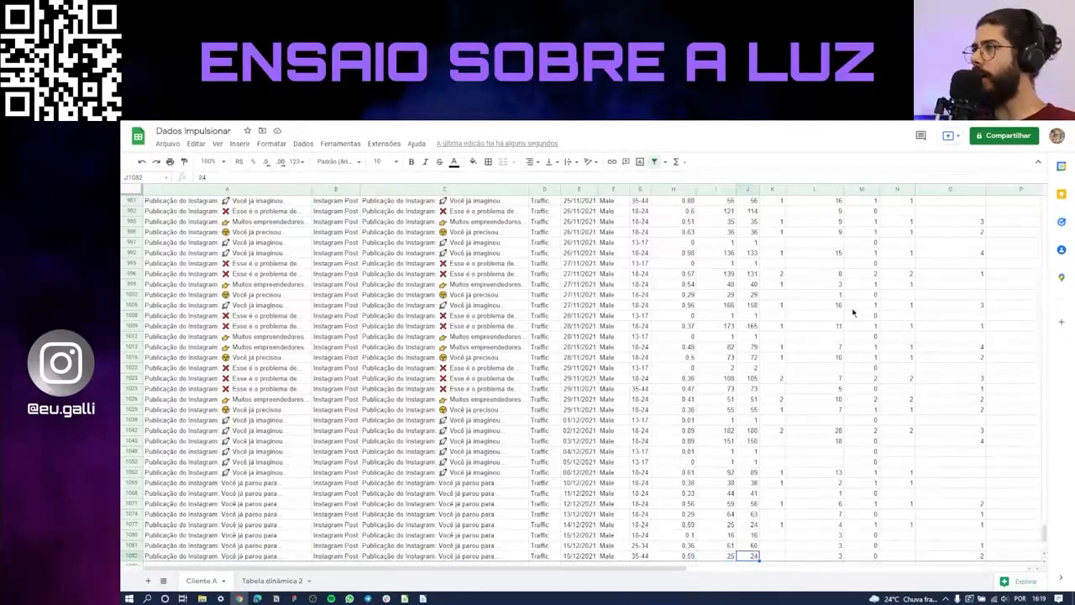
{"action": "key", "text": "Left"}
{"action": "key", "text": "Left"}
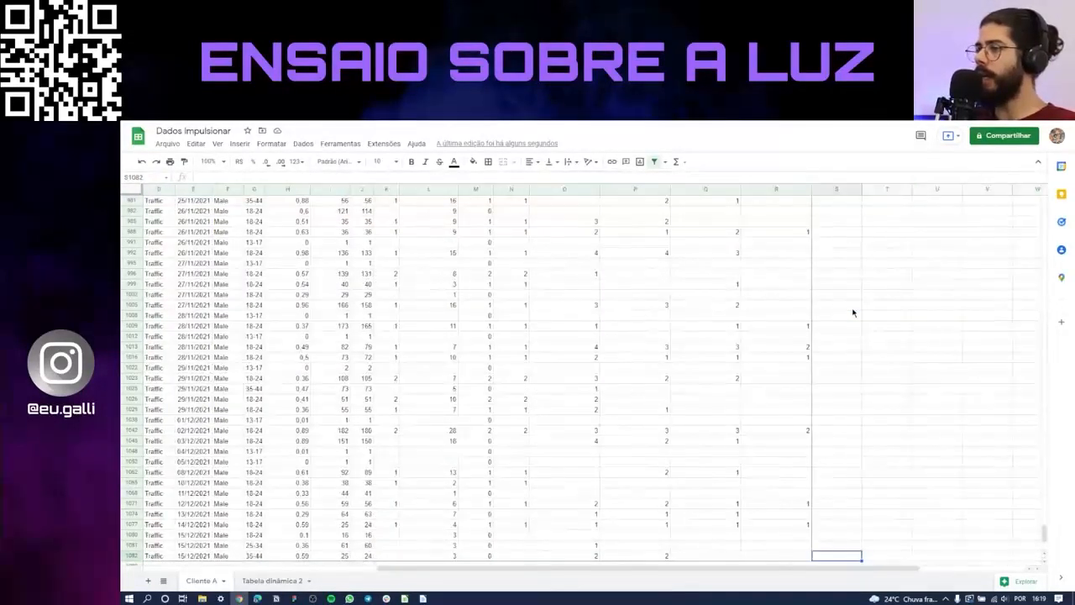
{"action": "key", "text": "ctrl+shift+Up"}
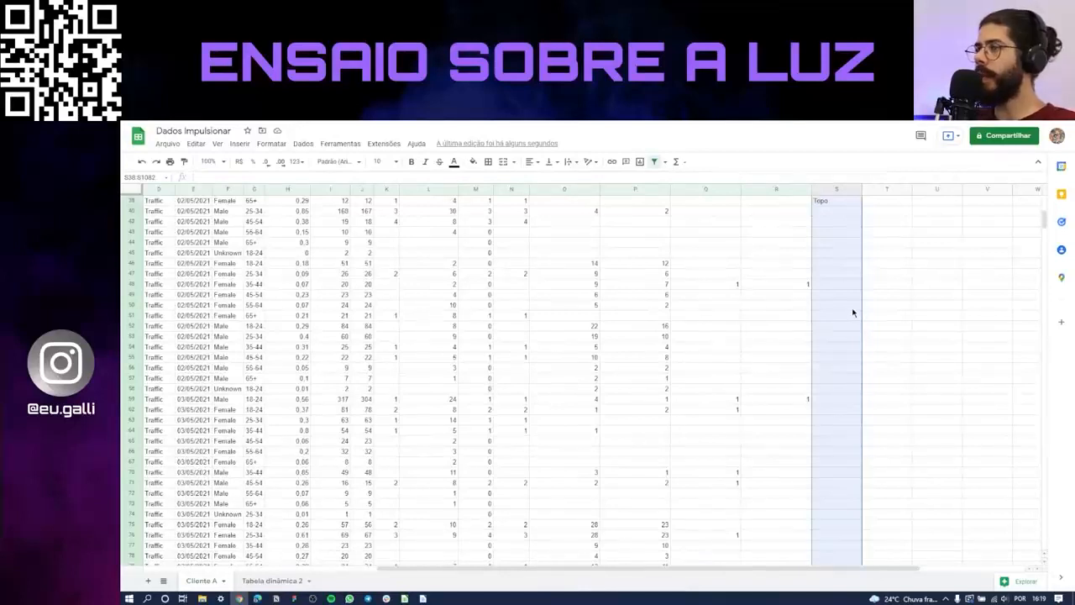
{"action": "key", "text": "ctrl+v"}
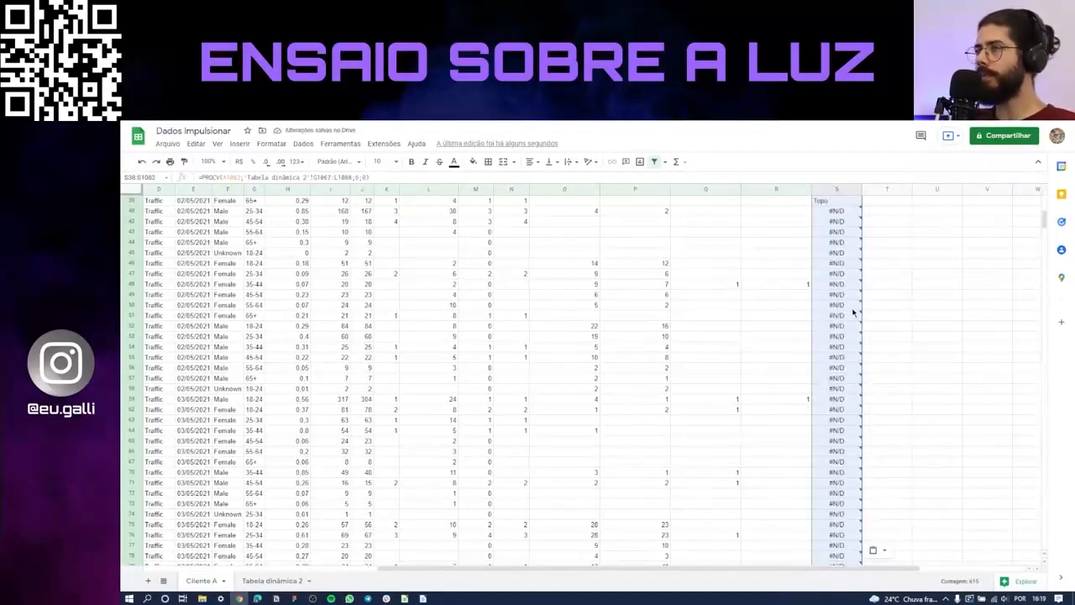
Return to the start of the Nível de Funil column and inspect the lookup ranges in the S30 and S20 formulas
{"action": "key", "text": "ctrl+Down"}
{"action": "key", "text": "ctrl+Up"}
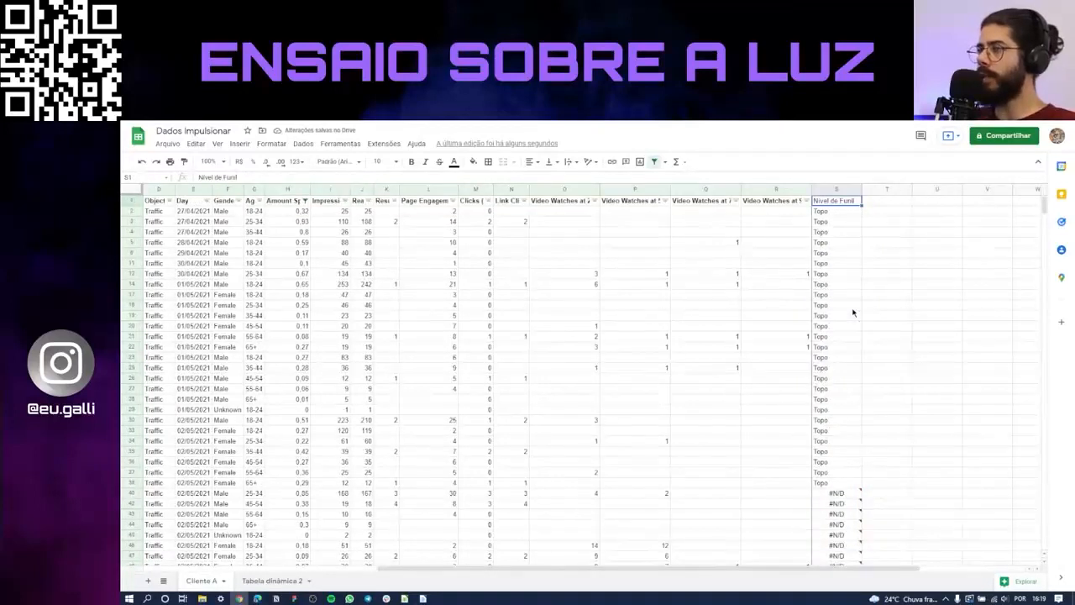
{"action": "key", "text": "Down"}
{"action": "key", "text": "Down"}
{"action": "key", "text": "Down"}
{"action": "key", "text": "Down"}
{"action": "key", "text": "Down"}
{"action": "key", "text": "Down"}
{"action": "key", "text": "Down"}
{"action": "key", "text": "Down"}
{"action": "key", "text": "Down"}
{"action": "key", "text": "Down"}
{"action": "key", "text": "Down"}
{"action": "key", "text": "Down"}
{"action": "key", "text": "Down"}
{"action": "key", "text": "Down"}
{"action": "key", "text": "Down"}
{"action": "key", "text": "Down"}
{"action": "key", "text": "Down"}
{"action": "key", "text": "Down"}
{"action": "key", "text": "Down"}
{"action": "key", "text": "Down"}
{"action": "key", "text": "Down"}
{"action": "key", "text": "F2"}
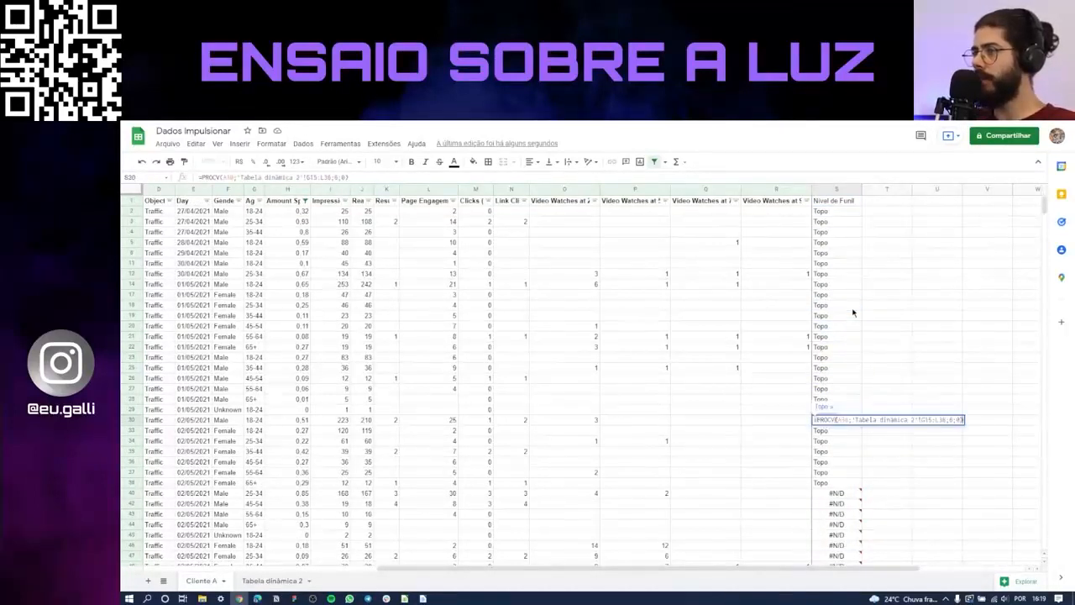
{"action": "key", "text": "Escape"}
{"action": "key", "text": "Up"}
{"action": "key", "text": "Up"}
{"action": "key", "text": "Up"}
{"action": "key", "text": "Up"}
{"action": "key", "text": "Up"}
{"action": "key", "text": "Up"}
{"action": "key", "text": "Up"}
{"action": "key", "text": "Up"}
{"action": "key", "text": "Up"}
{"action": "key", "text": "F2"}
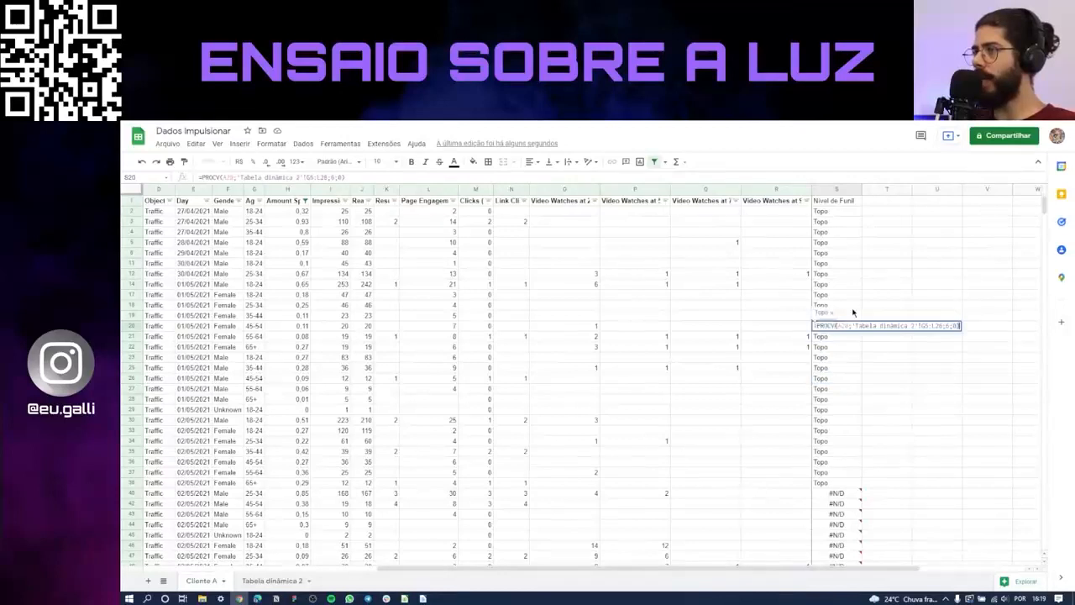
{"action": "key", "text": "Escape"}
Copy the PROCV formula with the fixed range $G$3:$L$24 from S17 into S18:S1082
{"action": "key", "text": "Up"}
{"action": "key", "text": "Up"}
{"action": "key", "text": "Up"}
{"action": "key", "text": "F2"}
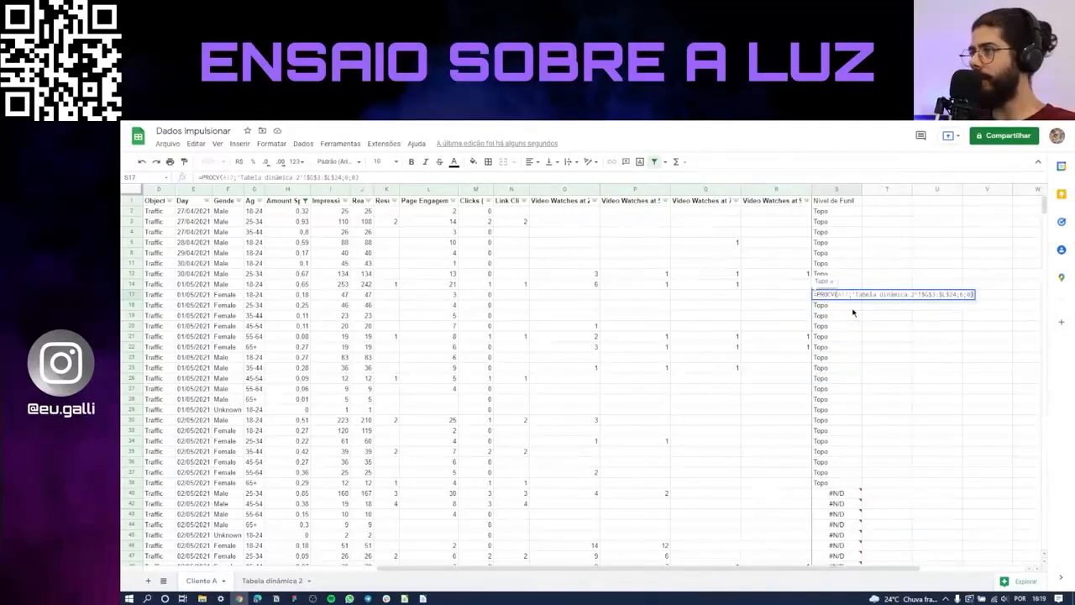
{"action": "key", "text": "Escape"}
{"action": "key", "text": "Down"}
{"action": "key", "text": "ctrl+shift+Down"}
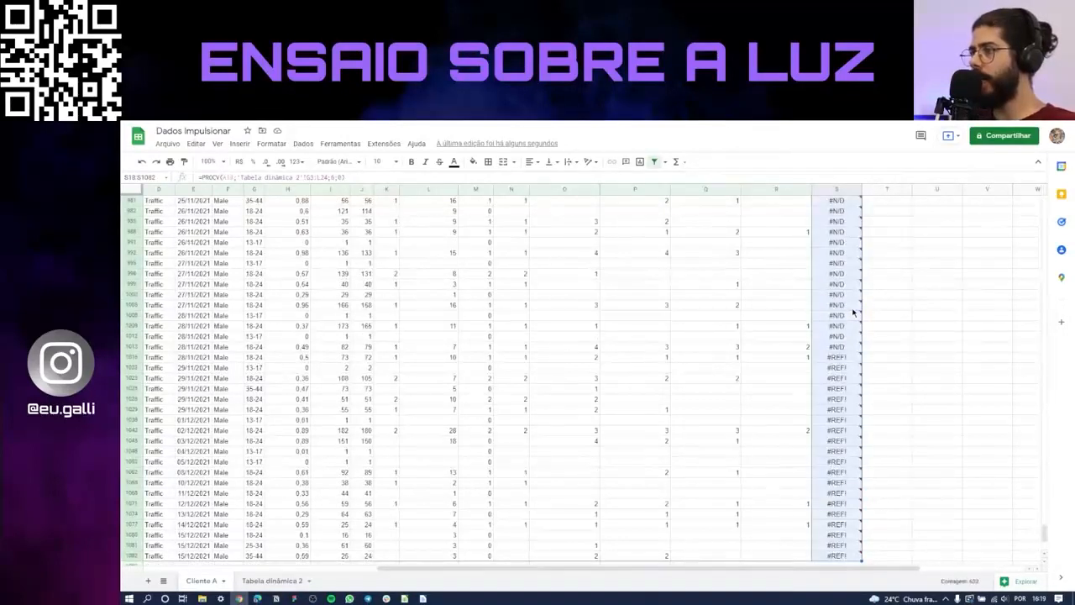
{"action": "key", "text": "ctrl+v"}
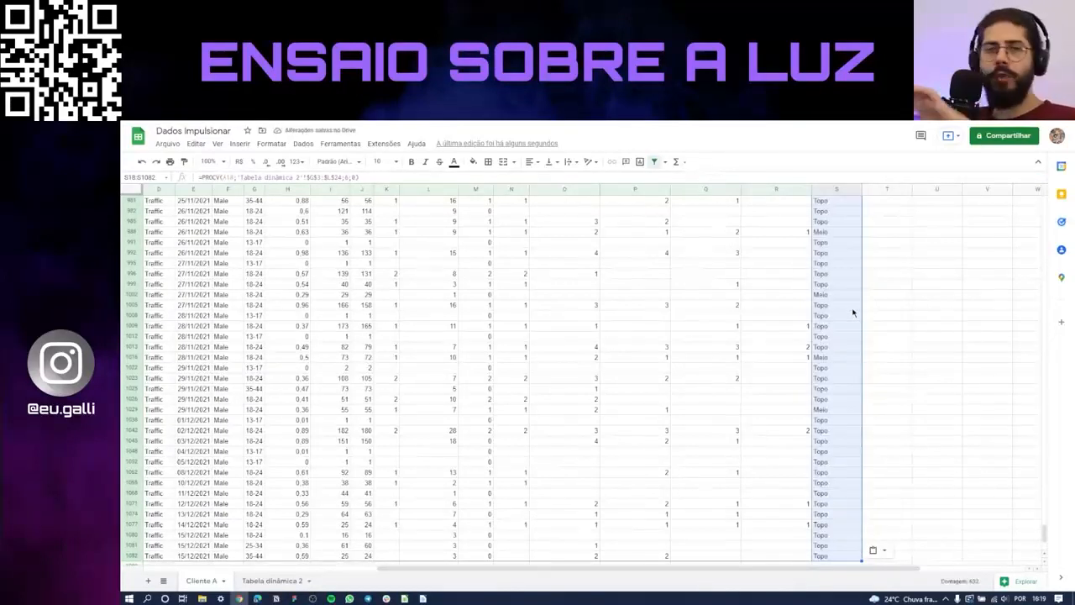
Replace the PROCV formulas in the Nível de Funil column, S1:S1082, with their values and check the first few cells
{"action": "key", "text": "Up"}
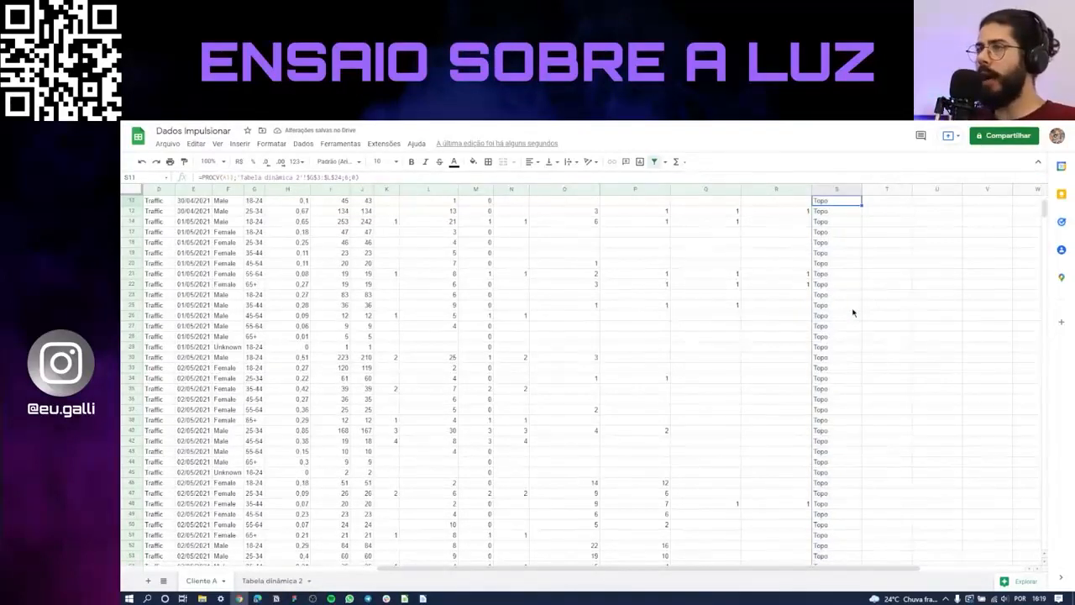
{"action": "key", "text": "ctrl+Up"}
{"action": "key", "text": "Down"}
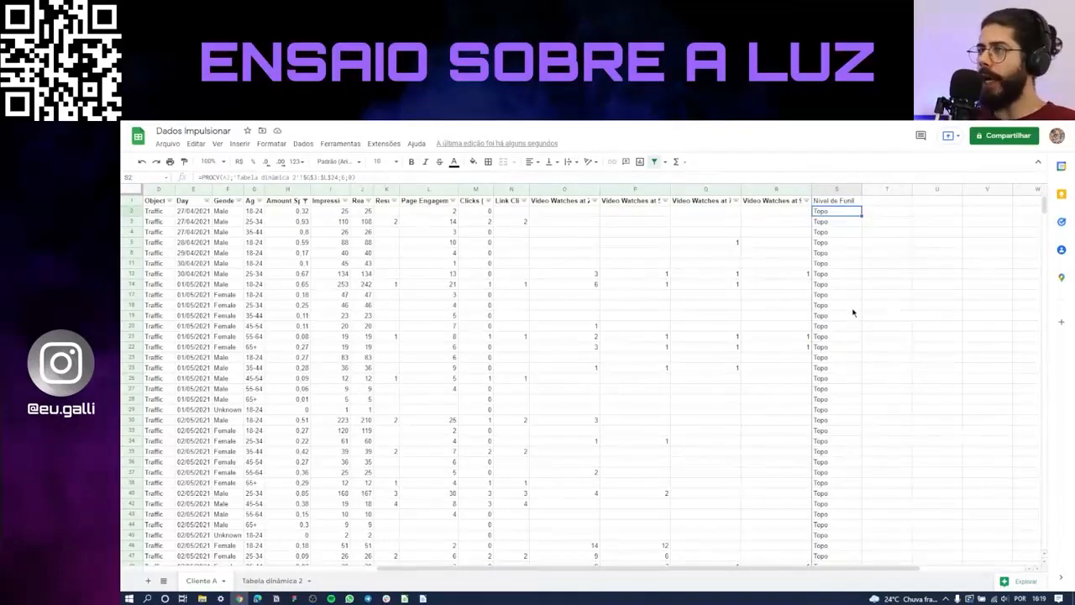
{"action": "key", "text": "ctrl+shift+Down"}
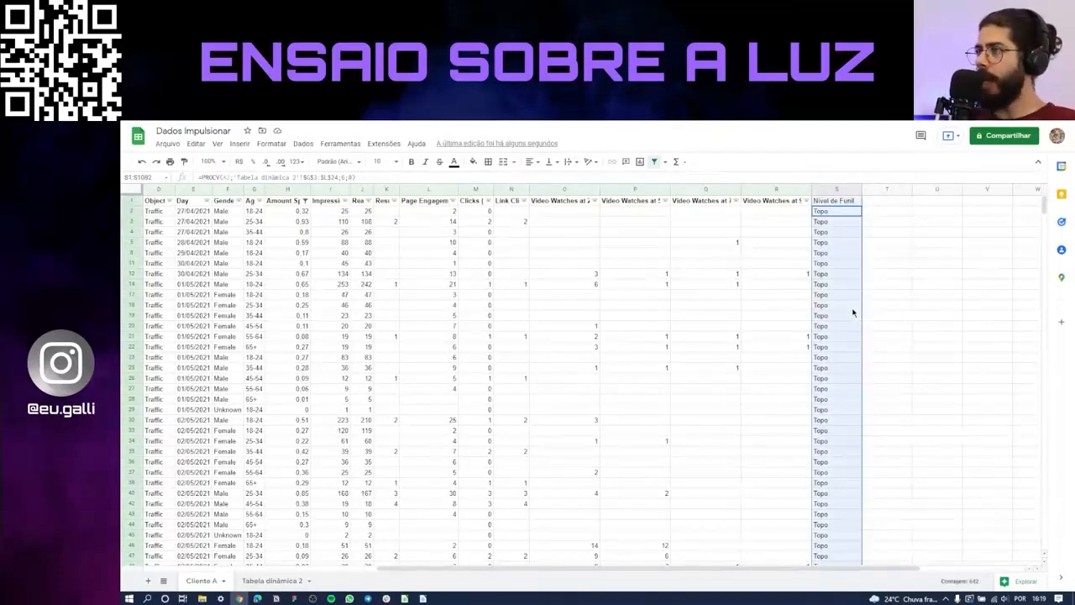
{"action": "key", "text": "ctrl+c"}
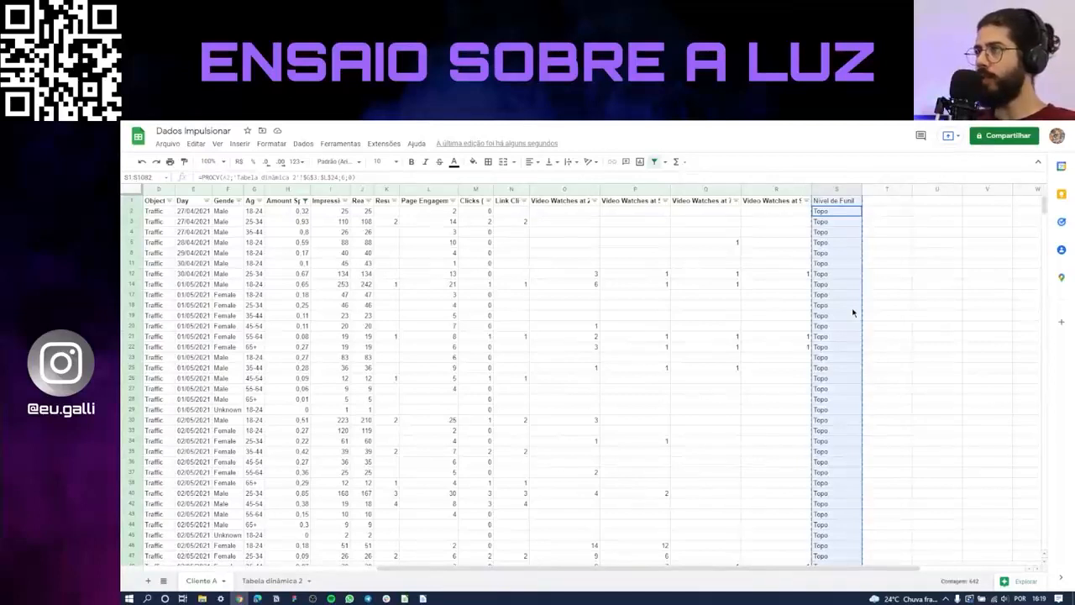
{"action": "key", "text": "ctrl+shift+v"}
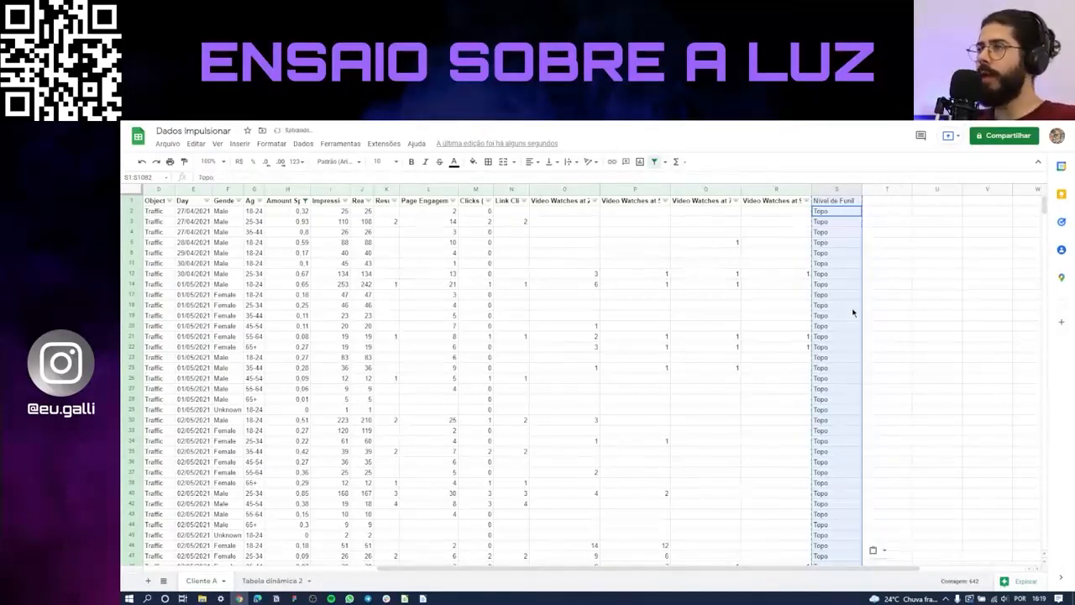
{"action": "key", "text": "Down"}
{"action": "key", "text": "Down"}
{"action": "key", "text": "Down"}
{"action": "key", "text": "Down"}
{"action": "key", "text": "Down"}
{"action": "key", "text": "Down"}
{"action": "key", "text": "Down"}
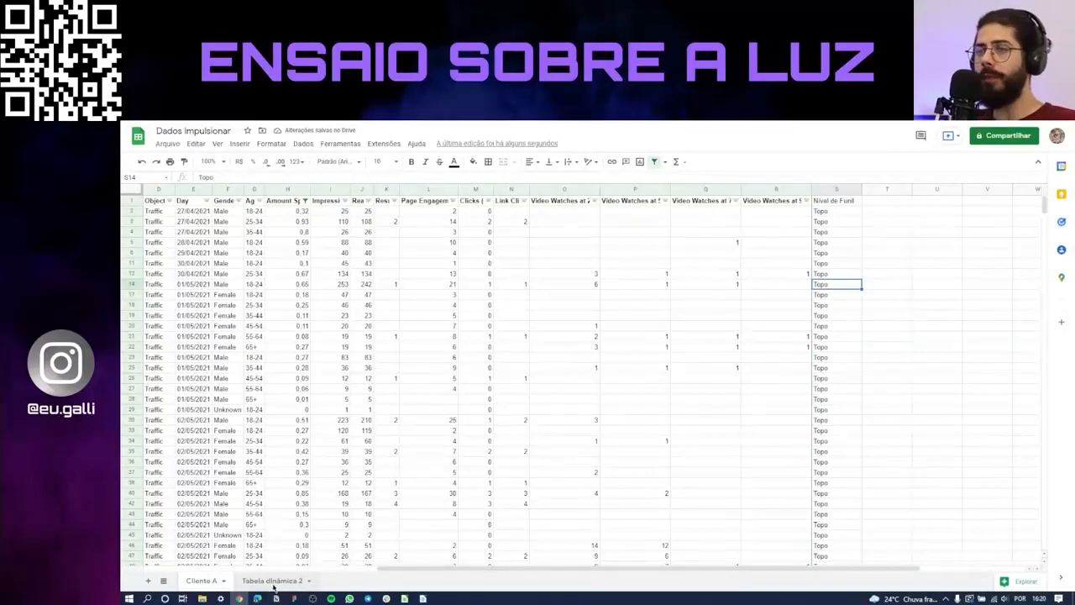
Highlight the lookup range G3:L24 on the Tabela dinâmica 2 sheet
{"action": "key", "text": "ctrl+shift+Page_Down"}
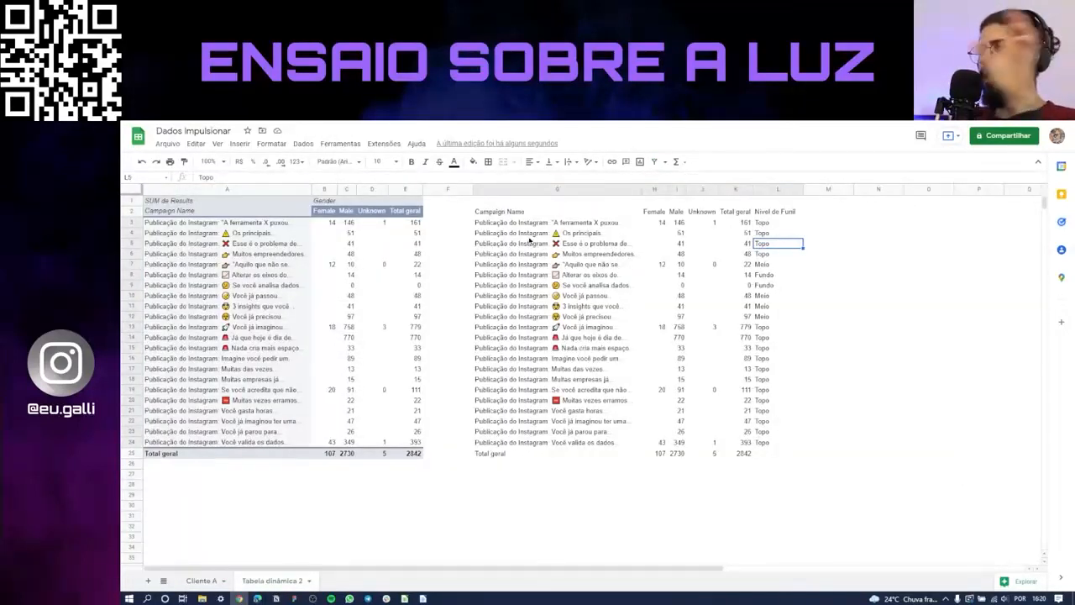
{"action": "left_click", "coordinate": [504, 223]}
{"action": "left_click_drag", "start_coordinate": [521, 230], "coordinate": [781, 443]}
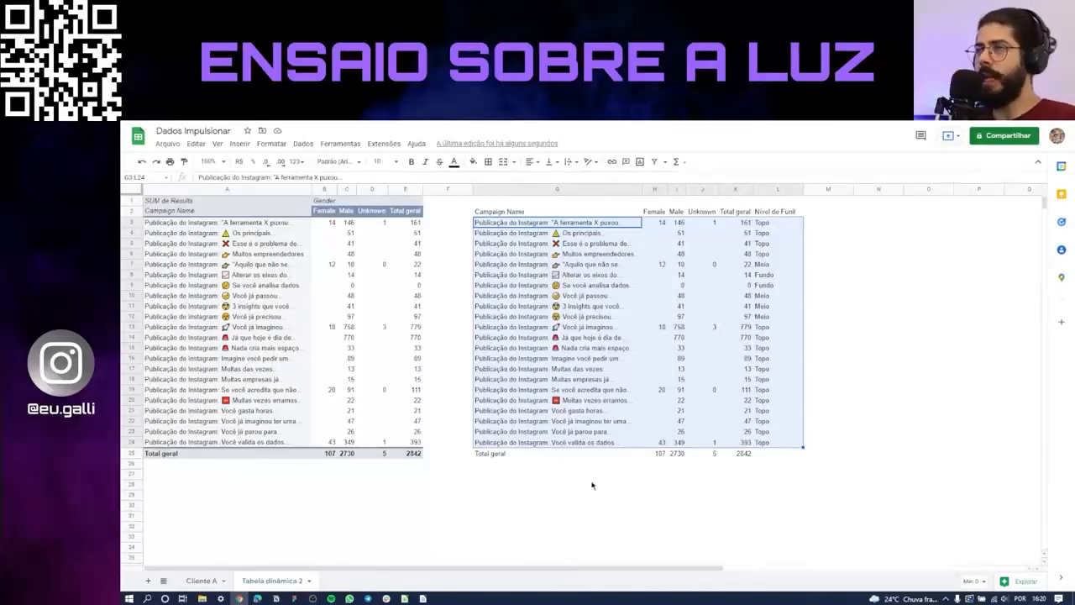
Switch to the mind map, review the 2º Ação branch and the sub-items of "Criar uma base ativa com os dias", and return to the spreadsheet
{"action": "key", "text": "alt+Tab"}
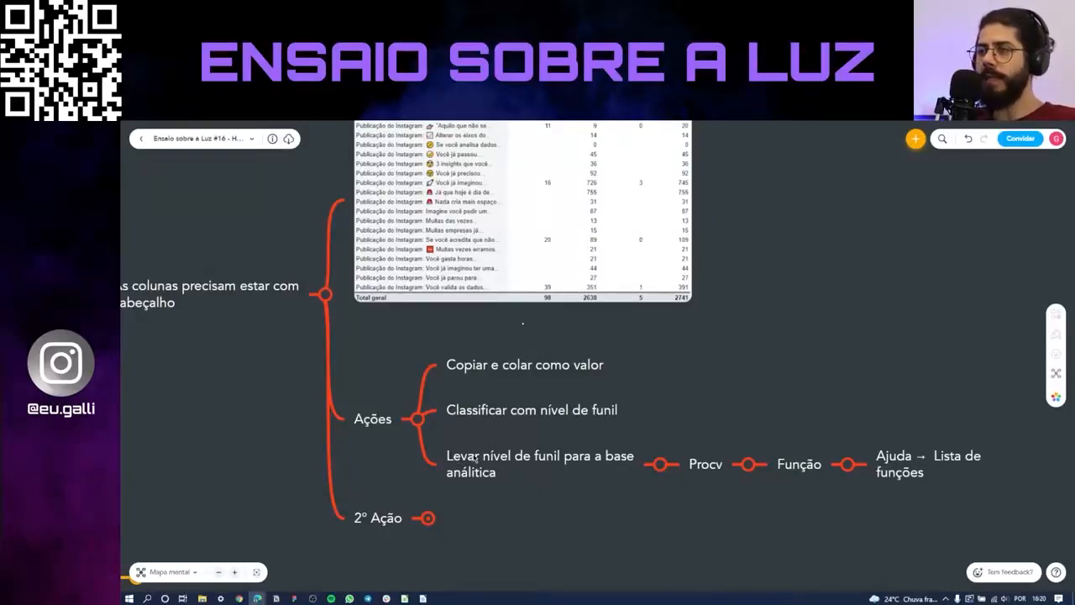
{"action": "left_click", "coordinate": [420, 427]}
{"action": "left_click", "coordinate": [485, 430]}
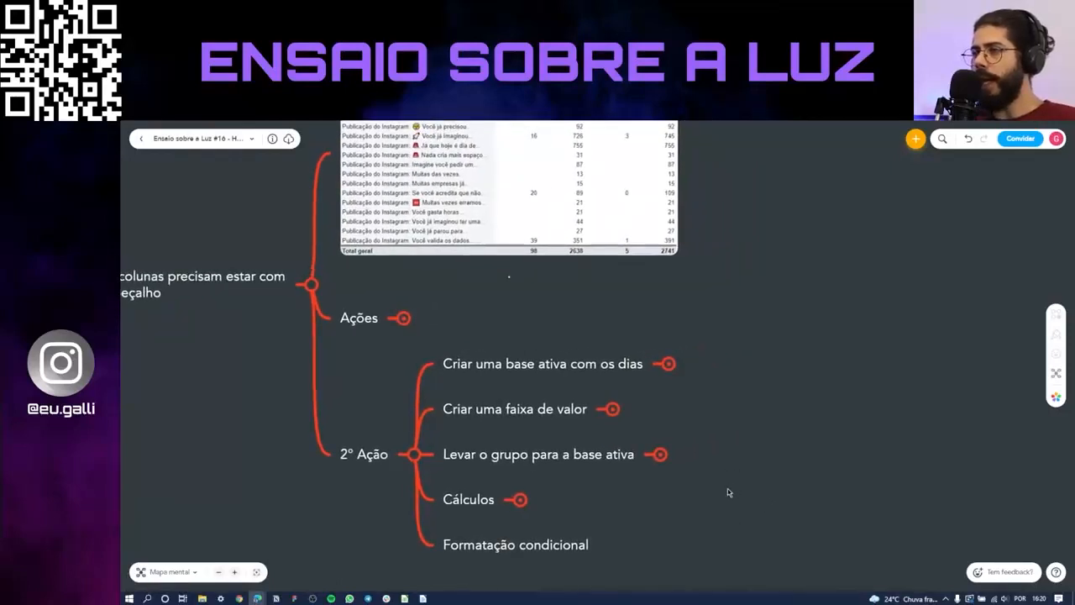
{"action": "left_click", "coordinate": [647, 384]}
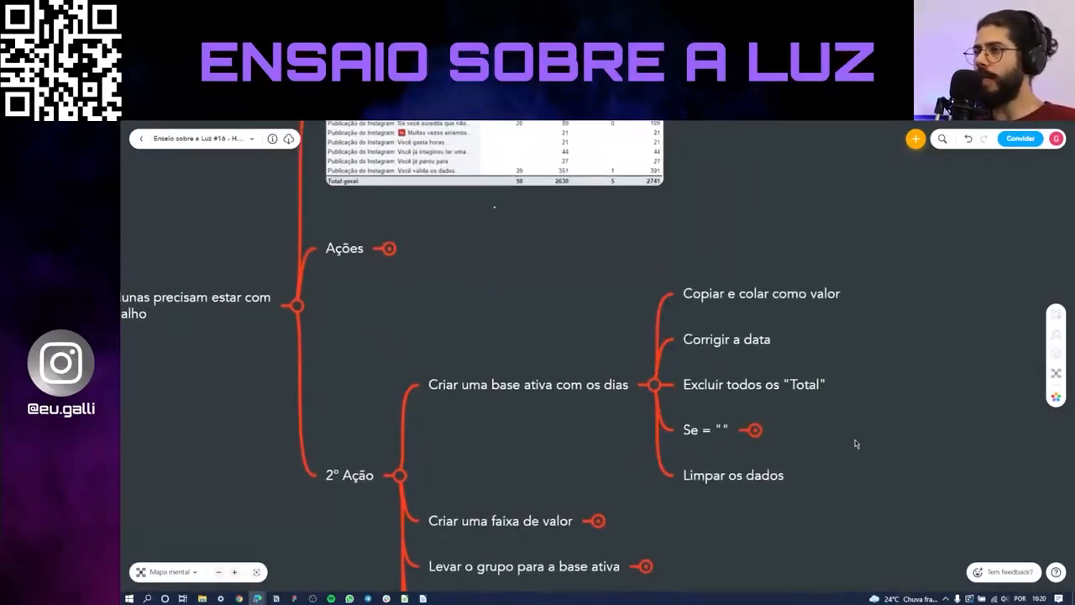
{"action": "left_click", "coordinate": [665, 385]}
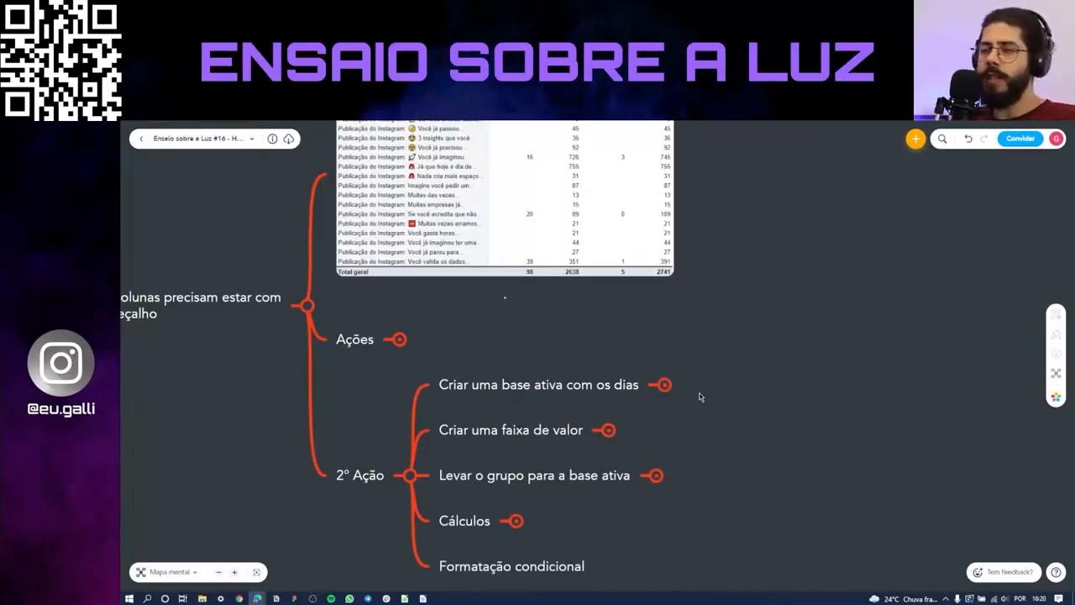
{"action": "key", "text": "alt+Tab"}
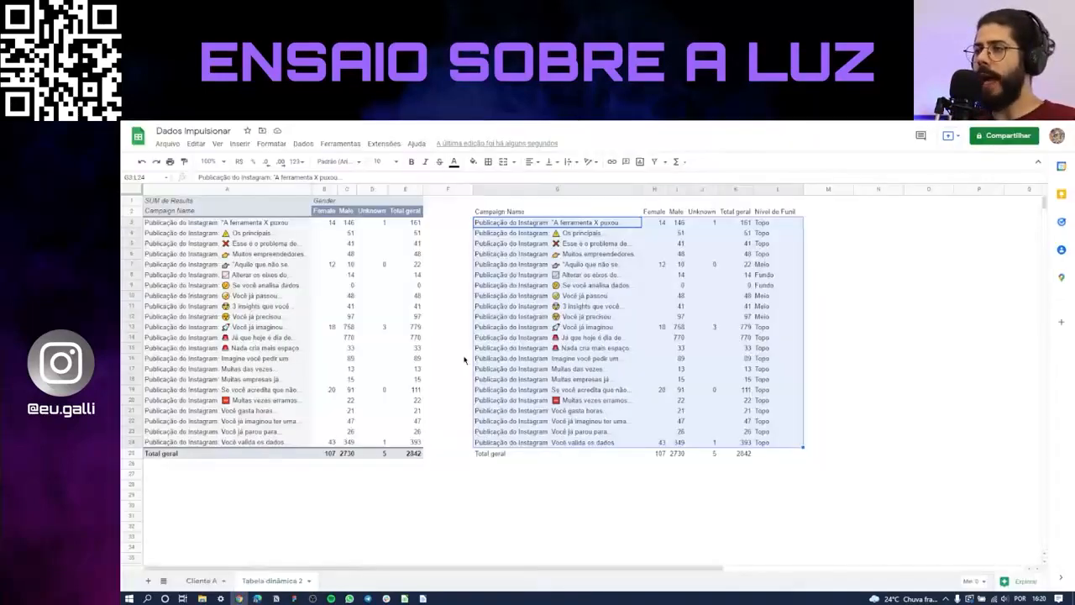
Examine the Campaign Name filter values on the Cliente A sheet and the repeated campaign rows broken down by age range
{"action": "left_click", "coordinate": [210, 580]}
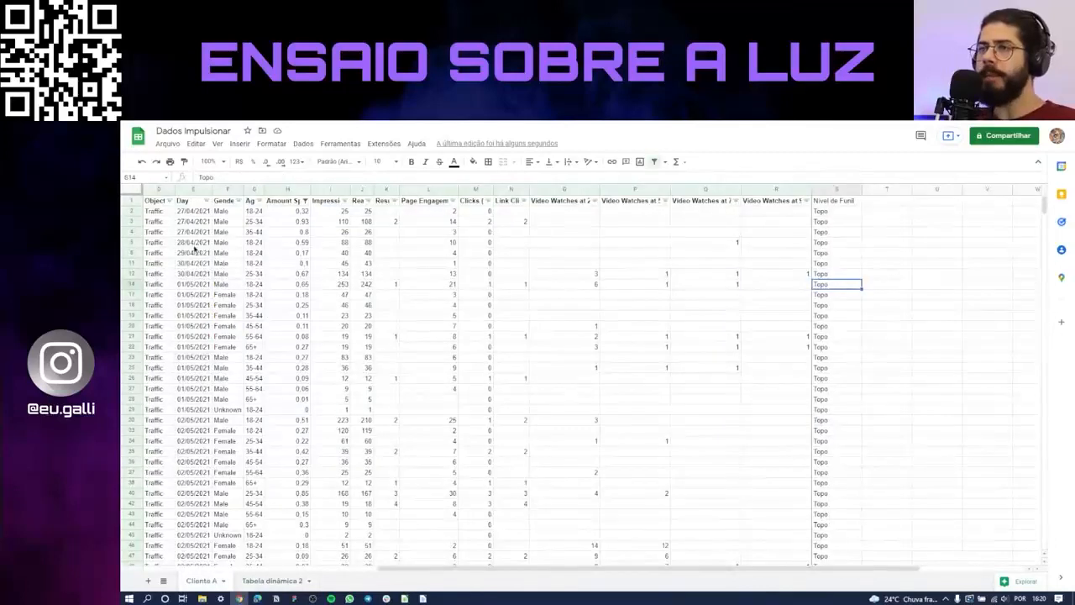
{"action": "key", "text": "ctrl+Home"}
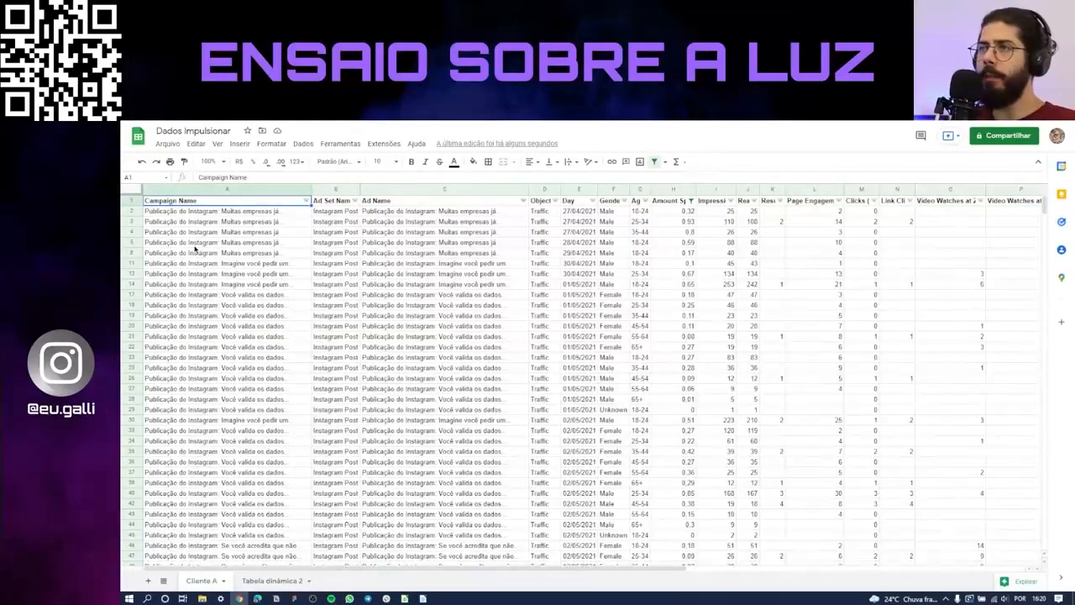
{"action": "key", "text": "ctrl+shift+Page_Down"}
{"action": "key", "text": "Up"}
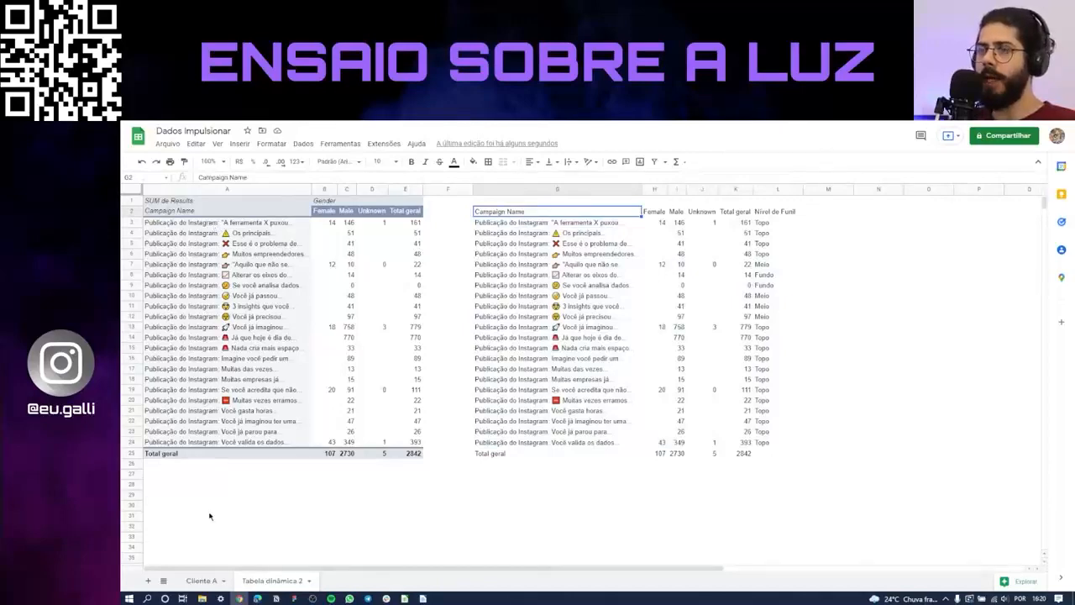
{"action": "left_click", "coordinate": [212, 581]}
{"action": "left_click_drag", "start_coordinate": [242, 294], "coordinate": [242, 284]}
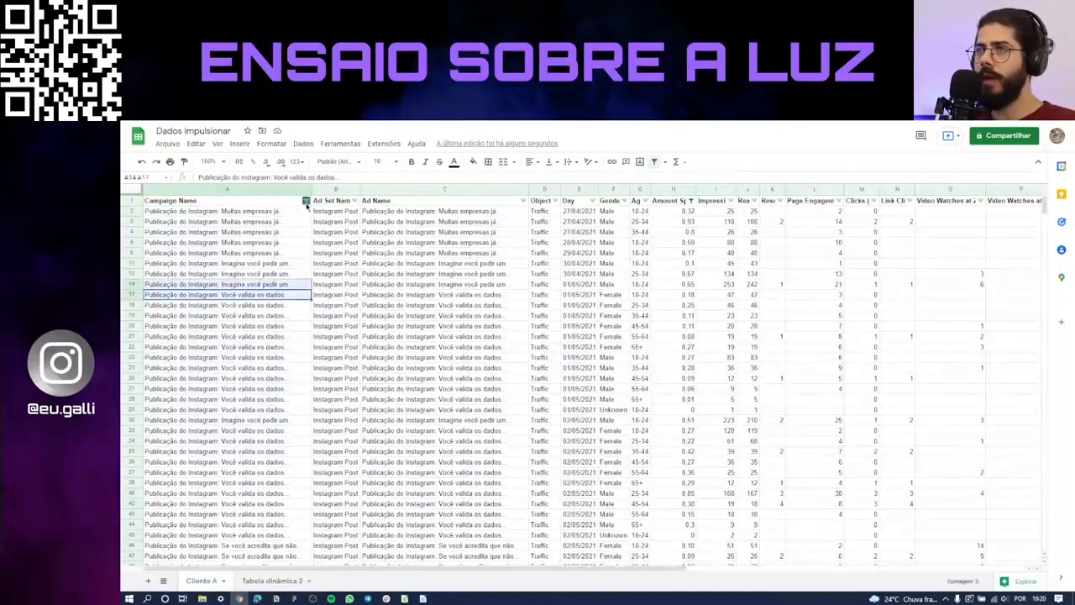
{"action": "left_click", "coordinate": [307, 200]}
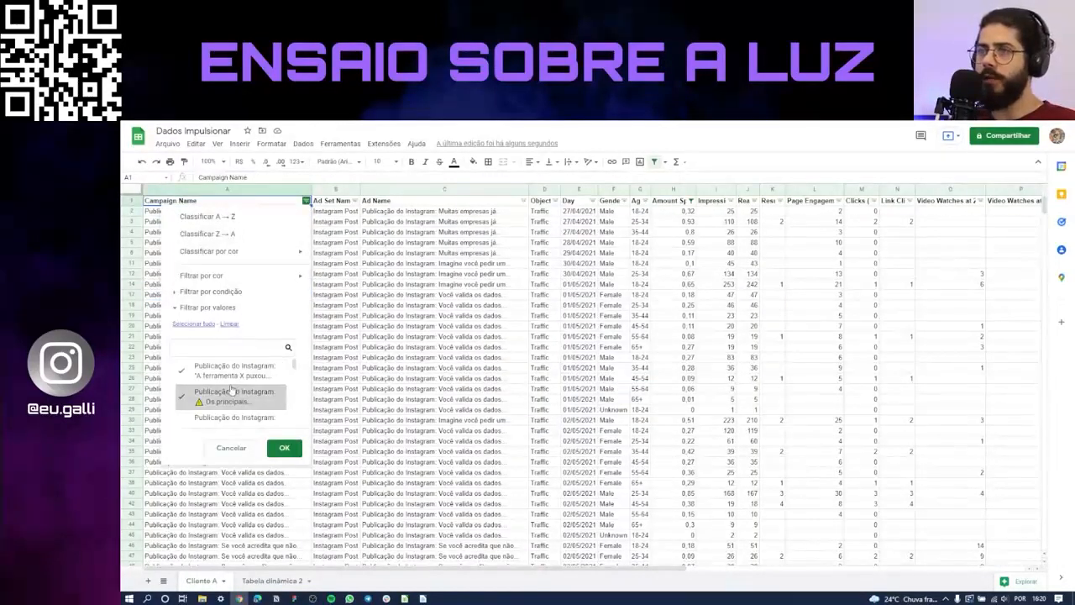
{"action": "key", "text": "Escape"}
{"action": "left_click", "coordinate": [336, 232]}
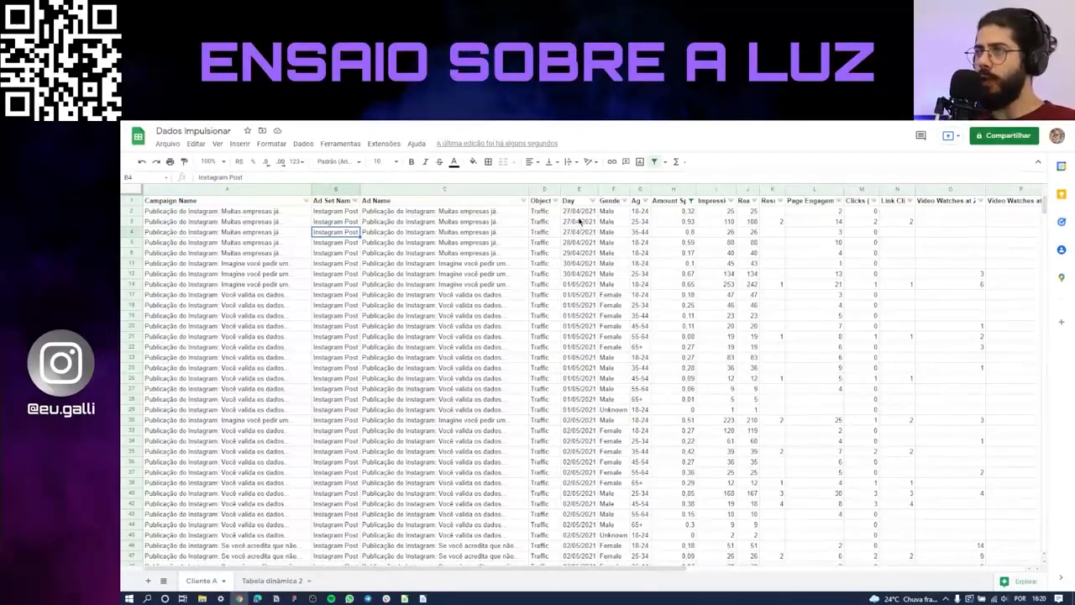
{"action": "left_click_drag", "start_coordinate": [132, 211], "coordinate": [134, 242]}
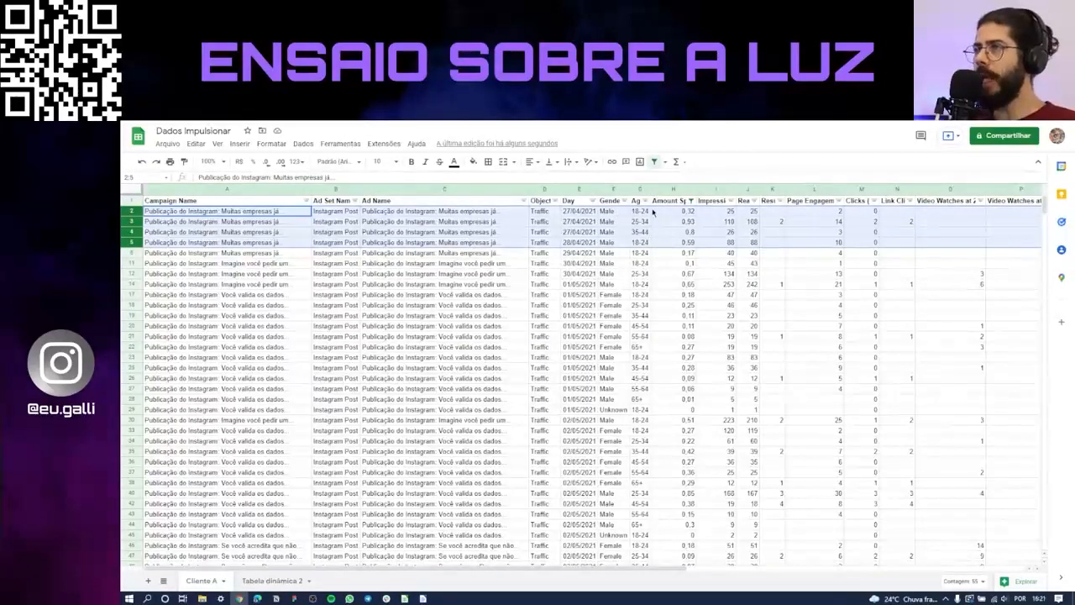
{"action": "left_click_drag", "start_coordinate": [644, 216], "coordinate": [644, 253]}
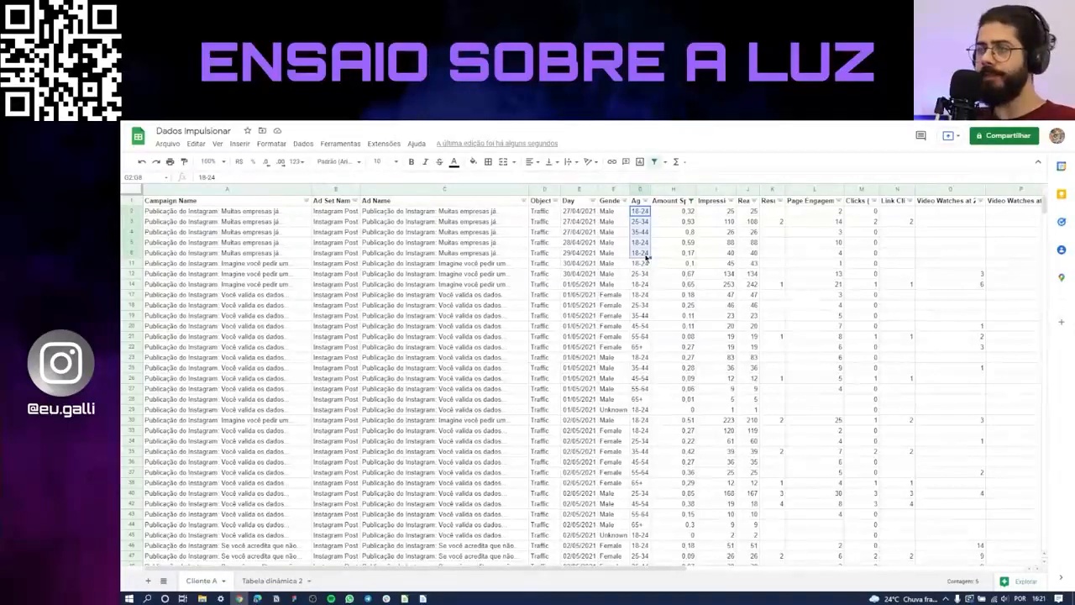
{"action": "left_click", "coordinate": [185, 212]}
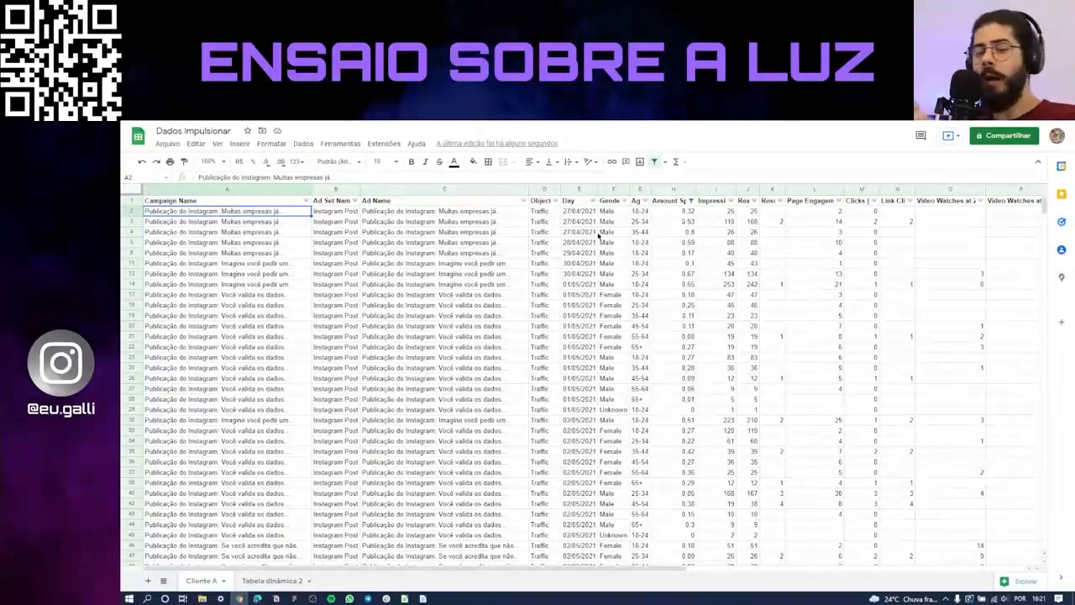
Clear the copied campaign table from columns G:L on the Tabela dinâmica 2 sheet
{"action": "left_click", "coordinate": [270, 580]}
{"action": "left_click", "coordinate": [503, 324]}
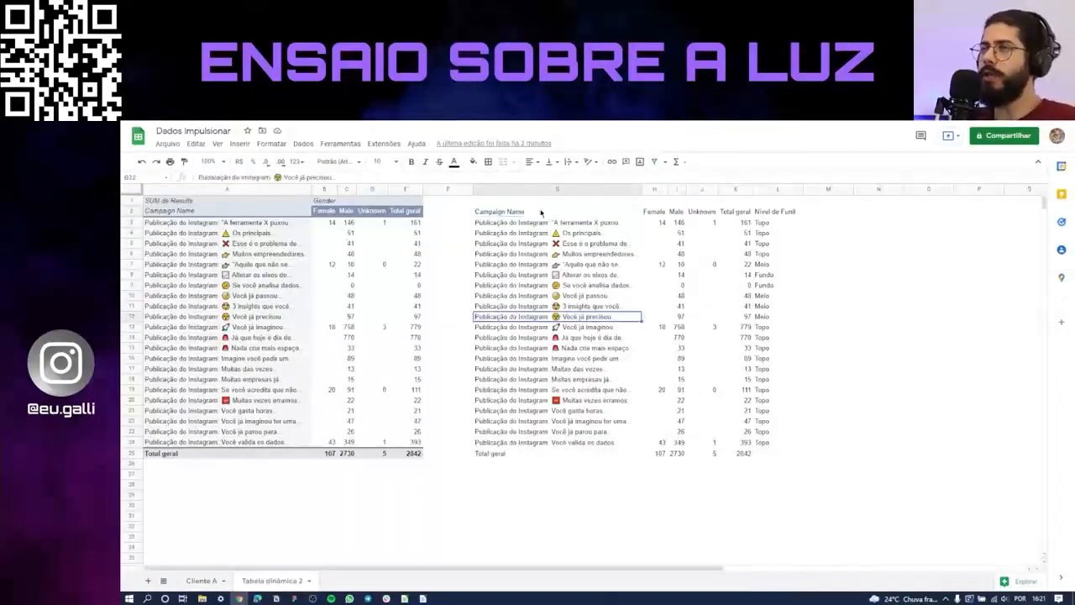
{"action": "left_click", "coordinate": [561, 189]}
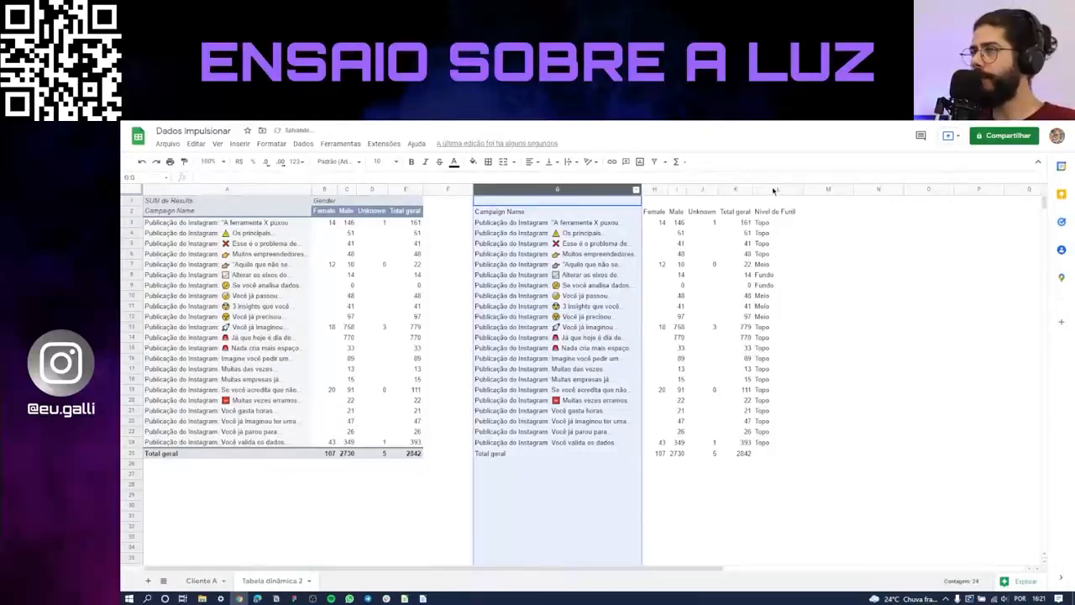
{"action": "left_click", "coordinate": [778, 188], "text": "shift"}
{"action": "key", "text": "Delete"}
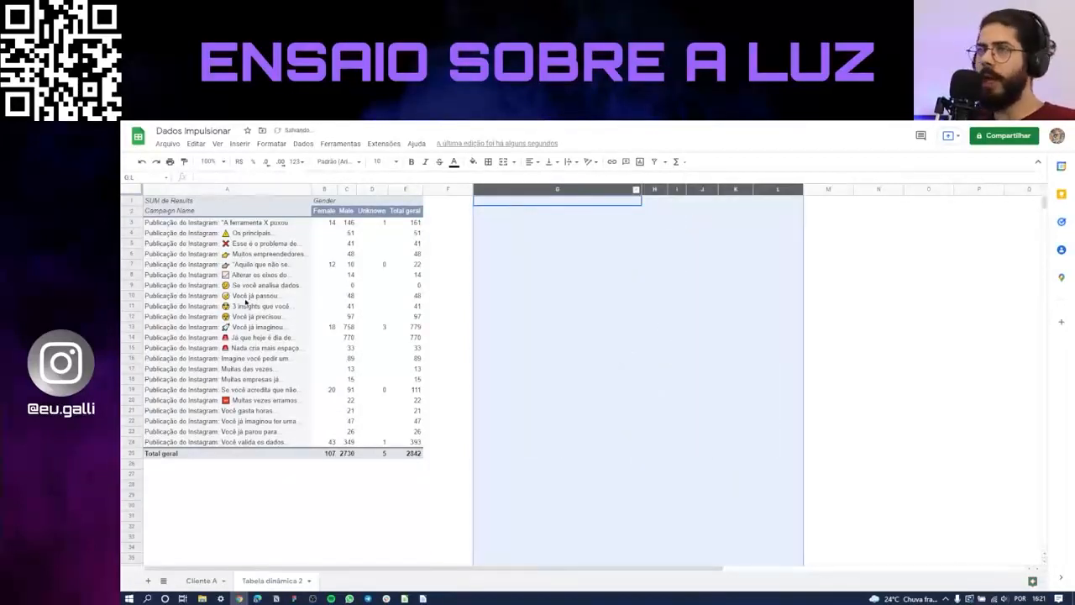
Reconfigure the pivot table without the Gender columns, summing Amount Spent instead of Results and grouping rows by Day under Campaign Name
{"action": "left_click", "coordinate": [244, 296]}
{"action": "left_click", "coordinate": [210, 223]}
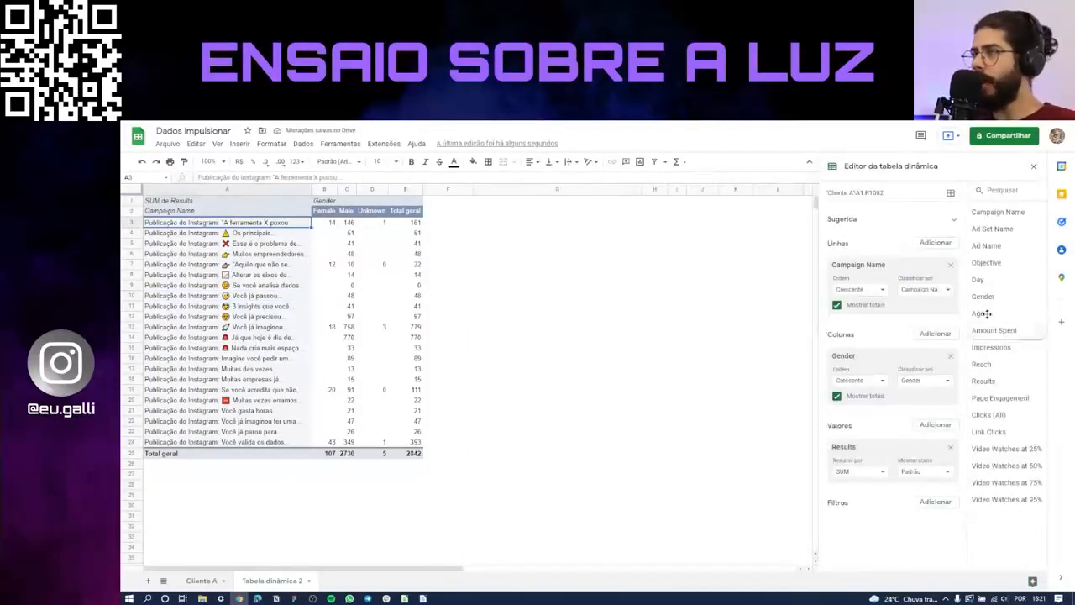
{"action": "left_click", "coordinate": [951, 357]}
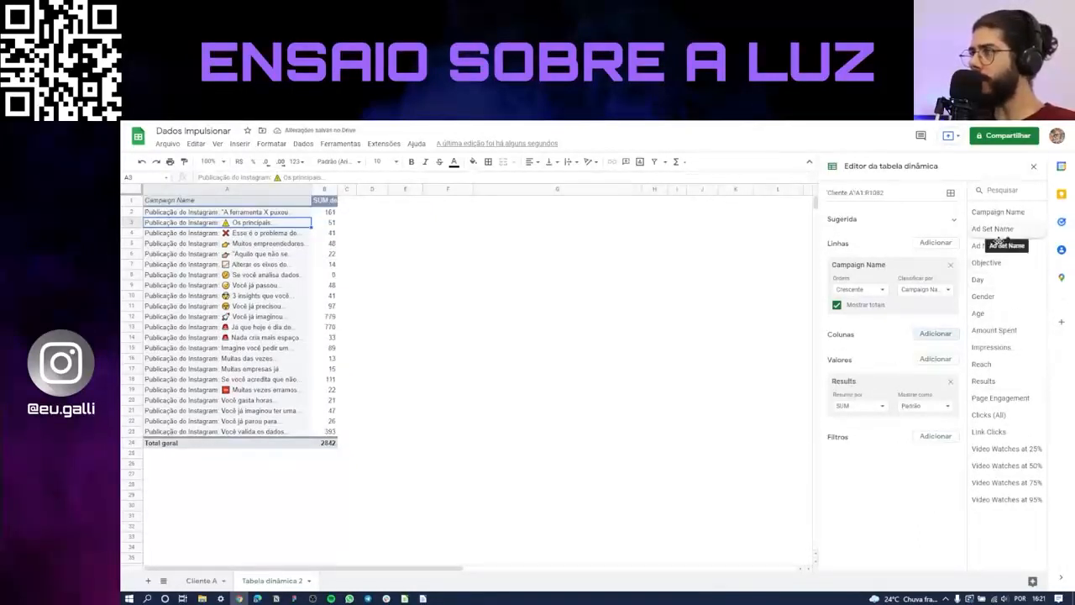
{"action": "left_click_drag", "start_coordinate": [990, 330], "coordinate": [864, 406]}
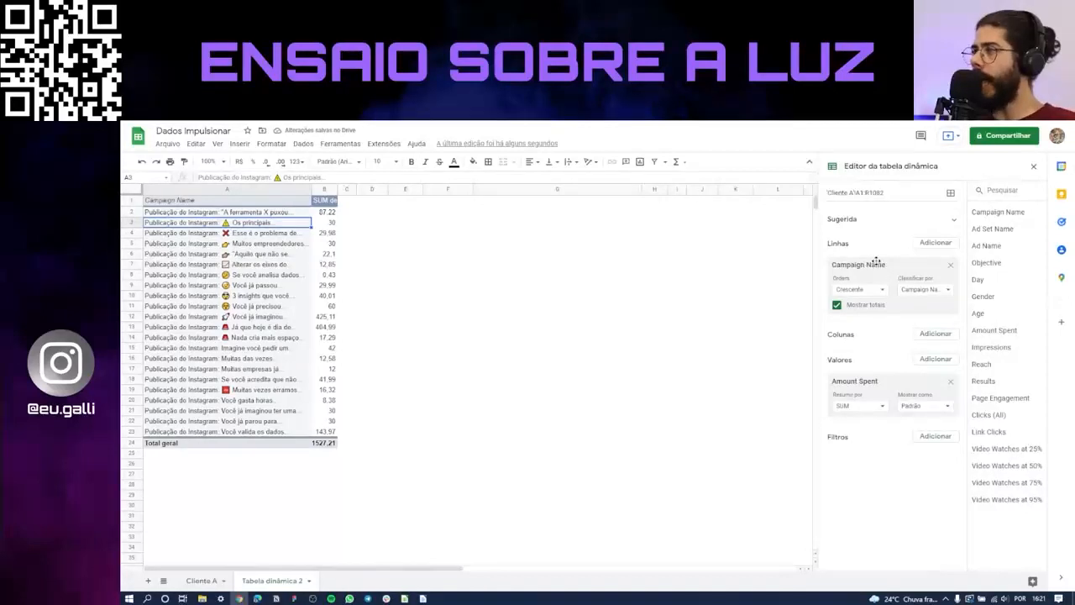
{"action": "left_click_drag", "start_coordinate": [991, 279], "coordinate": [856, 330]}
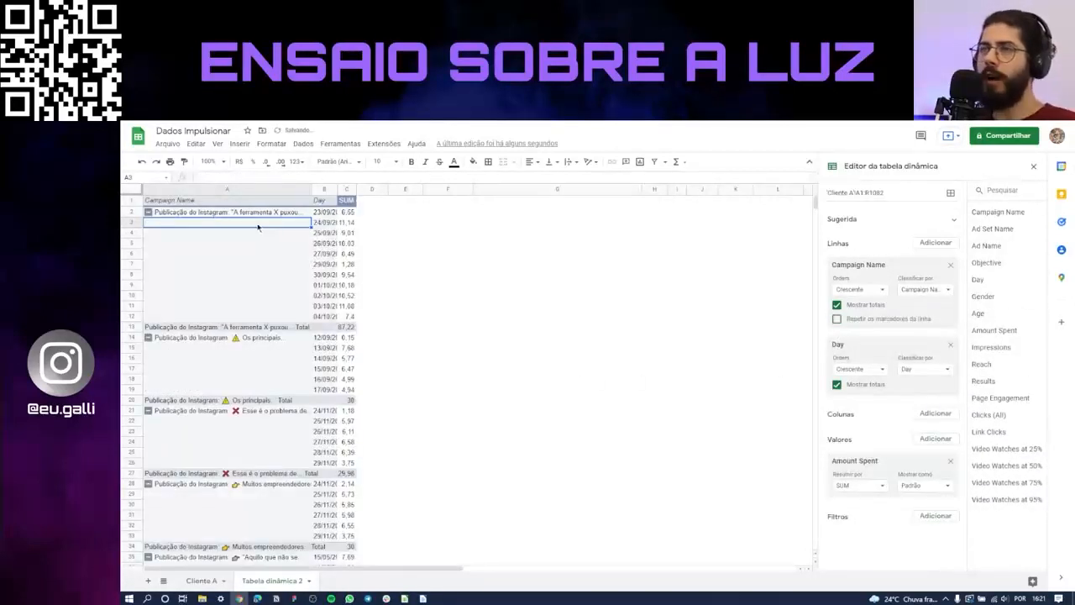
Fit the pivot table's Campaign Name, Day and SUM de Amount Spent columns to their contents
{"action": "left_click", "coordinate": [137, 192]}
{"action": "left_click_drag", "start_coordinate": [311, 190], "coordinate": [312, 191]}
{"action": "left_click", "coordinate": [463, 305]}
{"action": "left_click", "coordinate": [262, 255]}
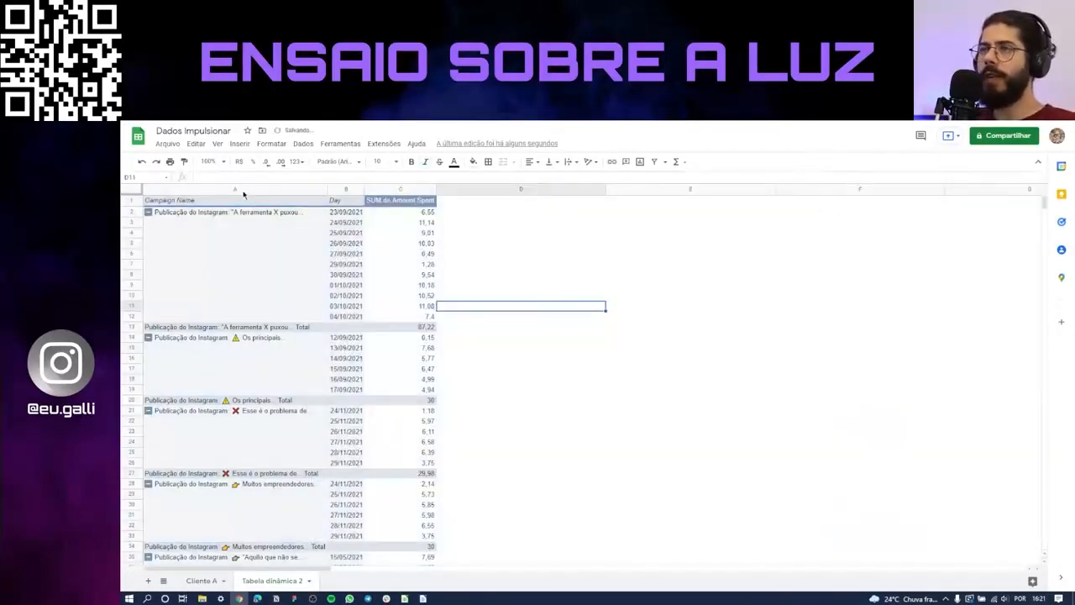
Copy the pivot table columns A:C and paste them as values only starting at column E
{"action": "left_click", "coordinate": [267, 195]}
{"action": "left_click", "coordinate": [408, 191], "text": "shift"}
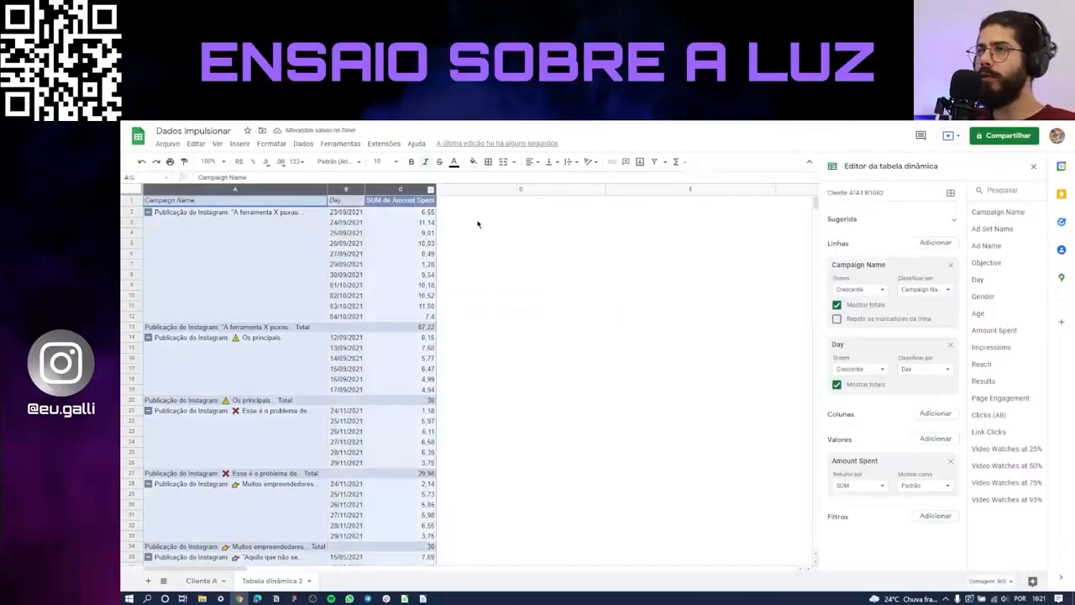
{"action": "left_click", "coordinate": [639, 189]}
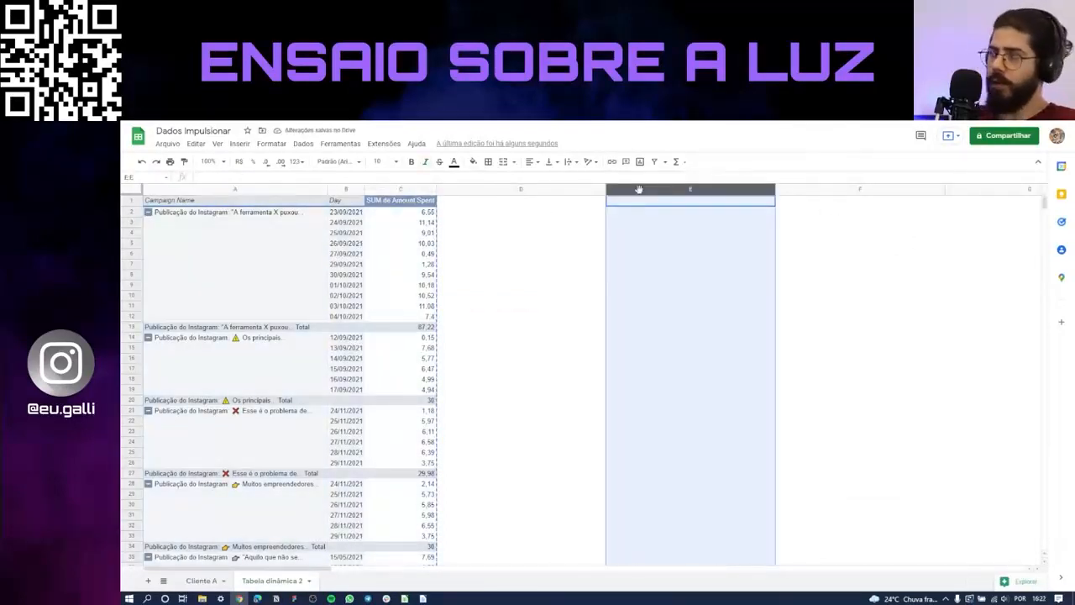
{"action": "key", "text": "ctrl+shift+v"}
{"action": "left_click", "coordinate": [594, 233]}
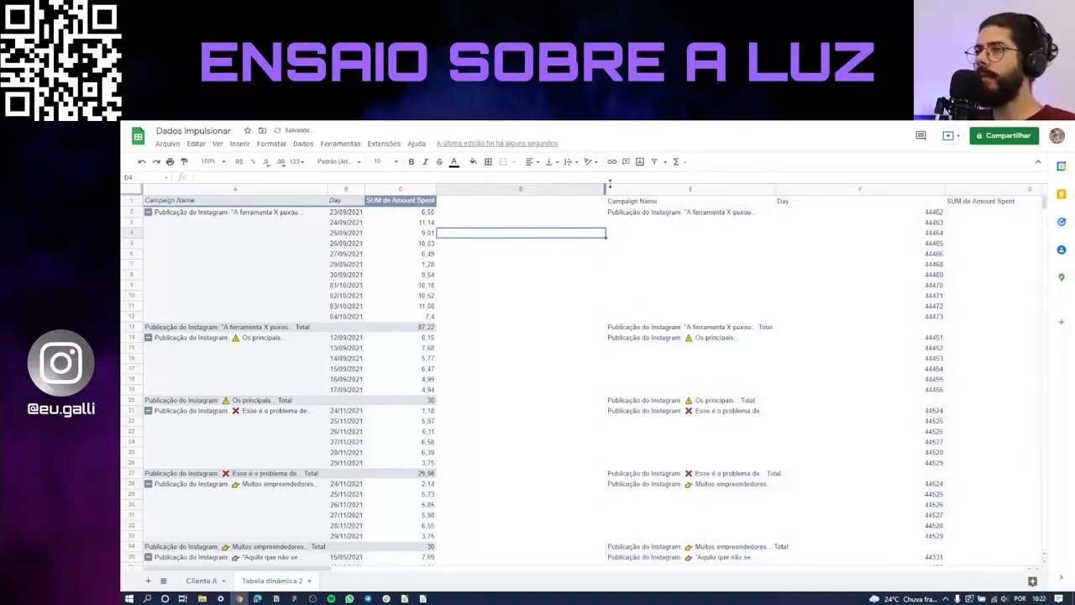
Narrow the empty column D into a thin separator and dismiss the data cleanup suggestions notice
{"action": "left_click_drag", "start_coordinate": [604, 188], "coordinate": [454, 188]}
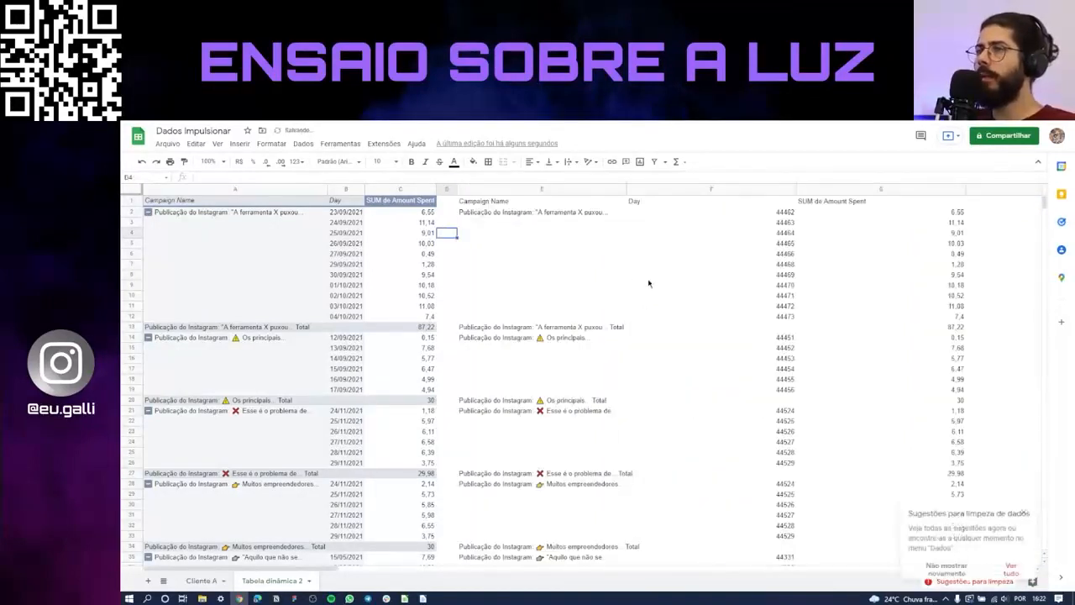
{"action": "left_click", "coordinate": [643, 276]}
{"action": "left_click", "coordinate": [569, 190]}
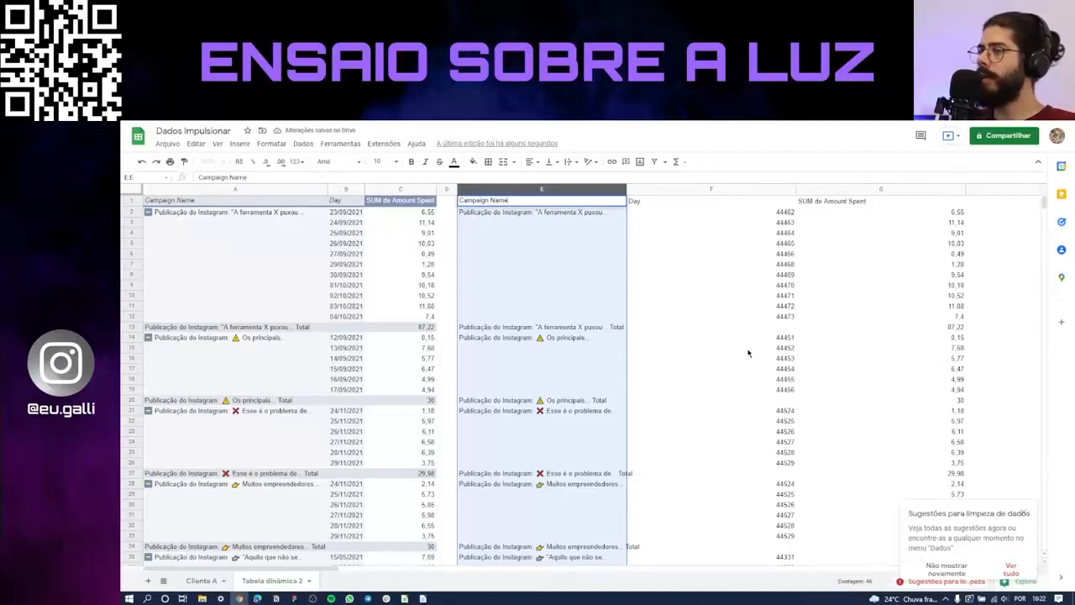
{"action": "left_click", "coordinate": [1024, 513]}
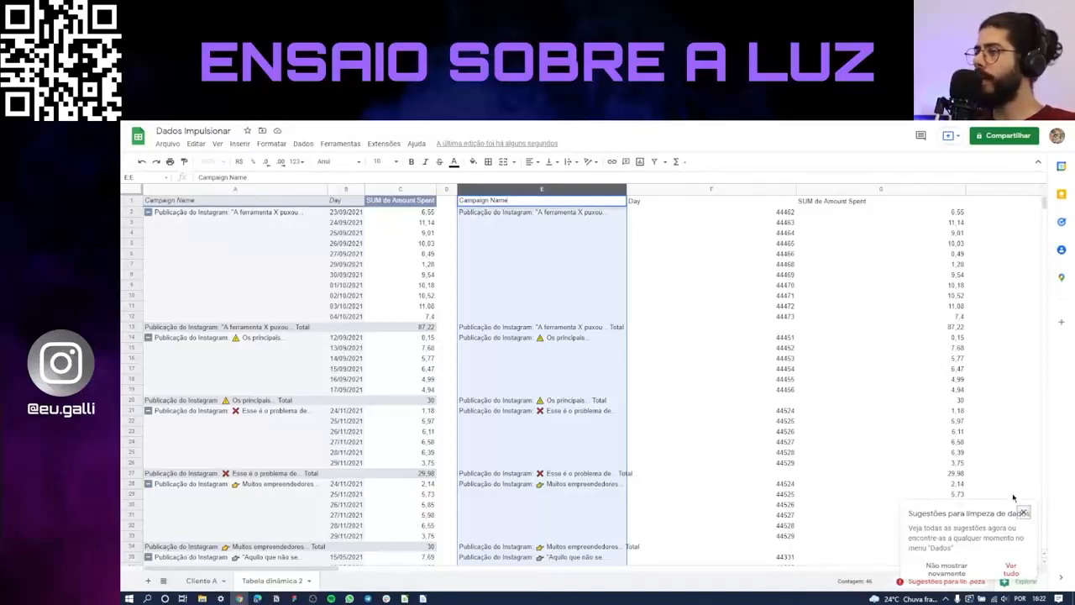
Adjust the width of the pasted Campaign Name column and fit the pasted Day and SUM de Amount Spent columns to their contents
{"action": "left_click", "coordinate": [889, 258]}
{"action": "key", "text": "ctrl+space"}
{"action": "key", "text": "shift+Left"}
{"action": "key", "text": "shift+Left"}
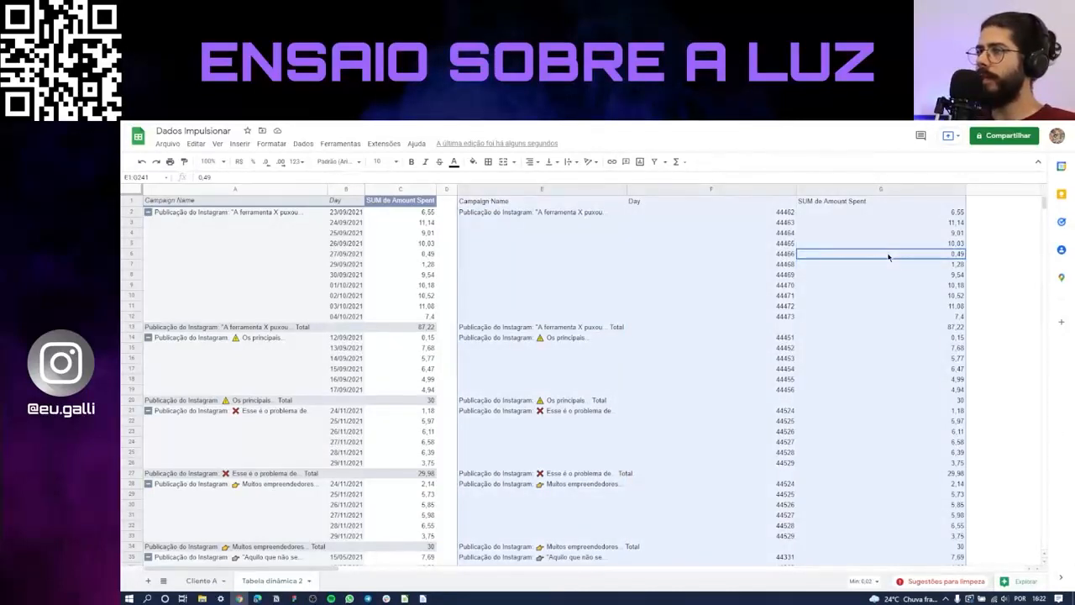
{"action": "left_click_drag", "start_coordinate": [626, 188], "coordinate": [642, 189]}
{"action": "left_click", "coordinate": [782, 256]}
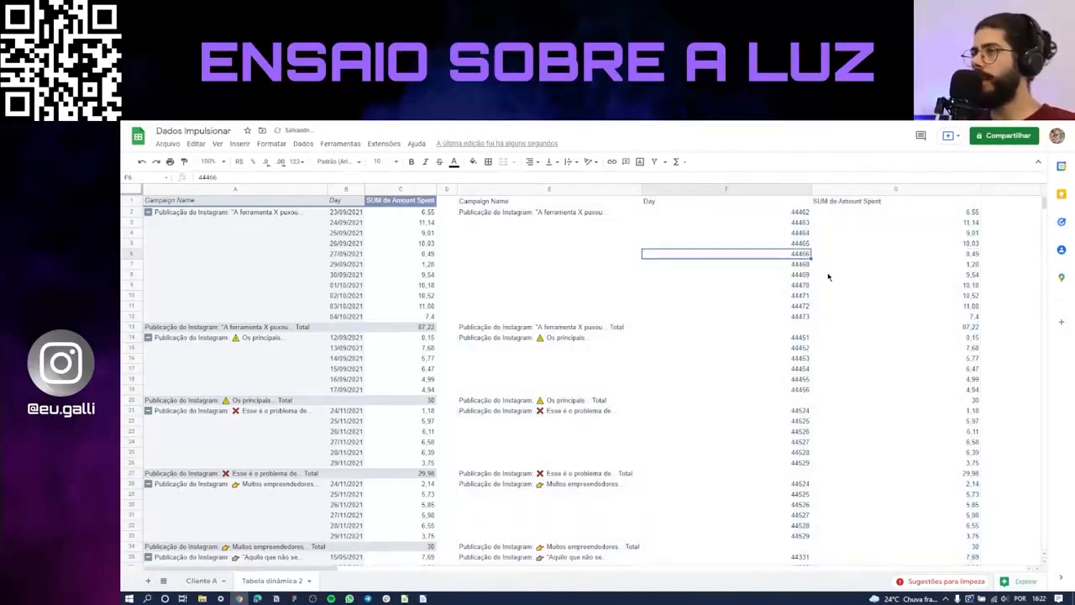
{"action": "left_click", "coordinate": [858, 204]}
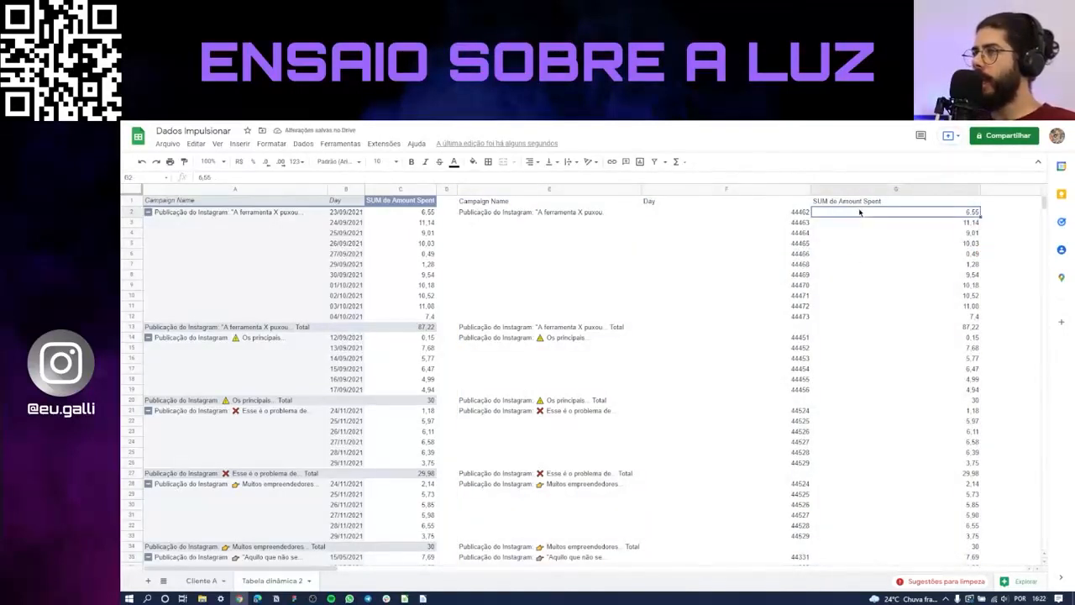
{"action": "left_click", "coordinate": [684, 216]}
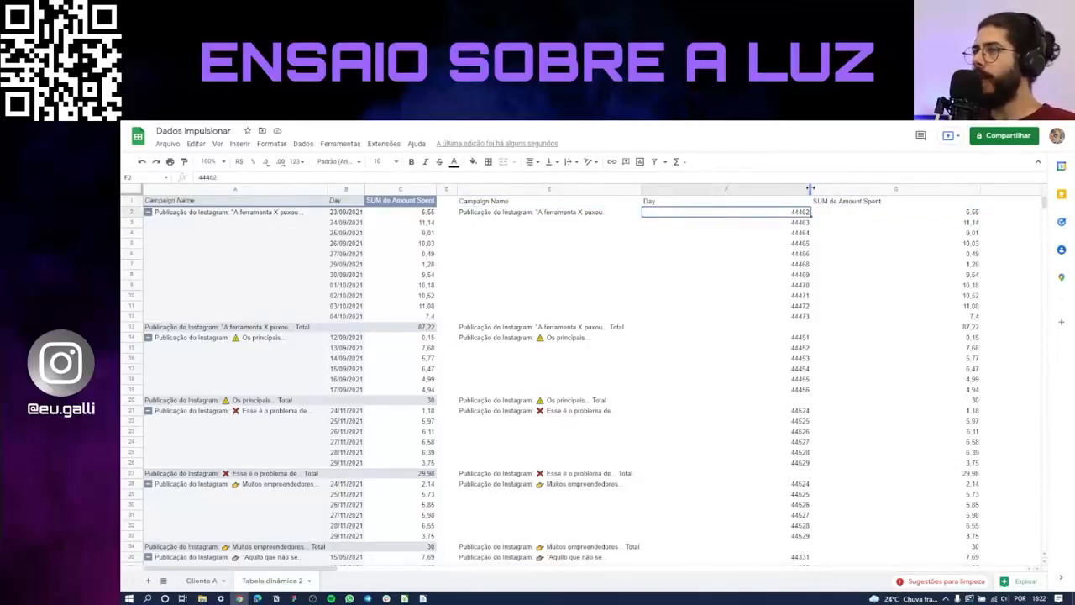
{"action": "double_click", "coordinate": [810, 189]}
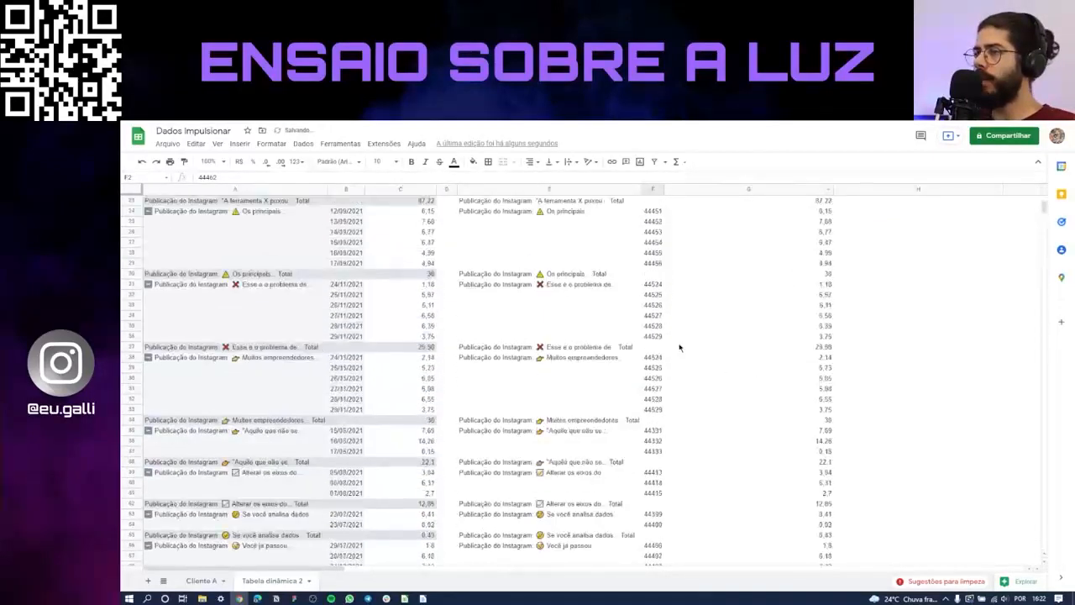
{"action": "double_click", "coordinate": [832, 189]}
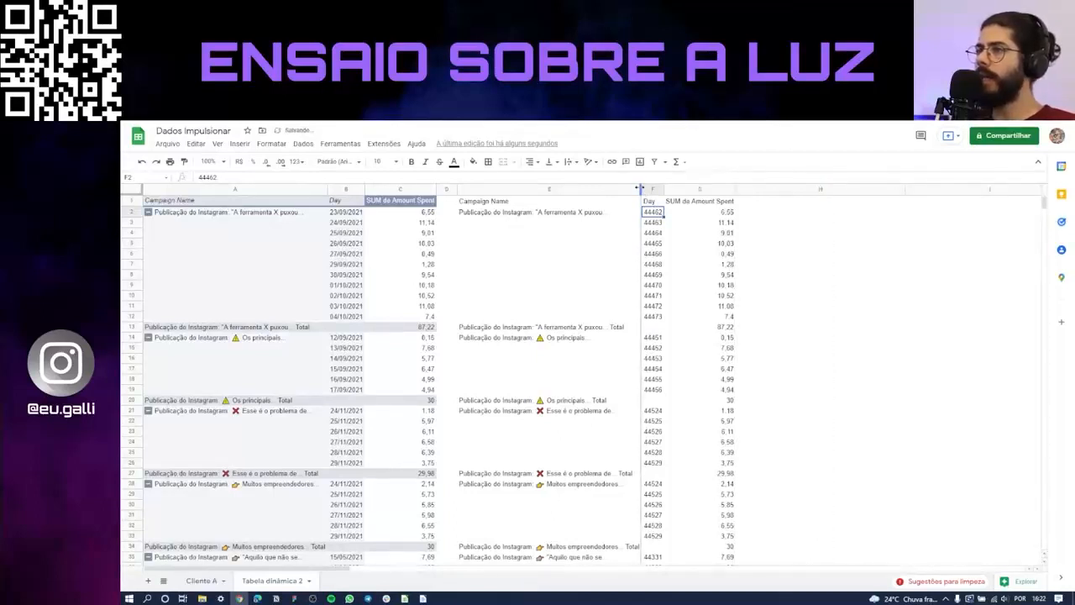
{"action": "left_click", "coordinate": [668, 254]}
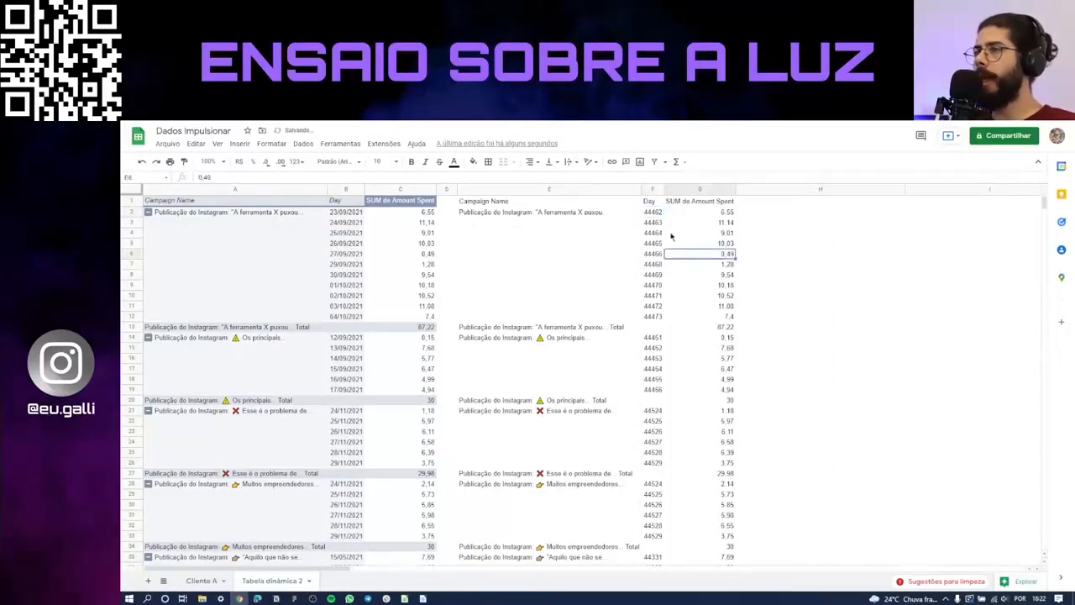
Format the pasted Day column with the custom day/month/two-digit-year date format and fit the column to its contents
{"action": "left_click", "coordinate": [652, 190]}
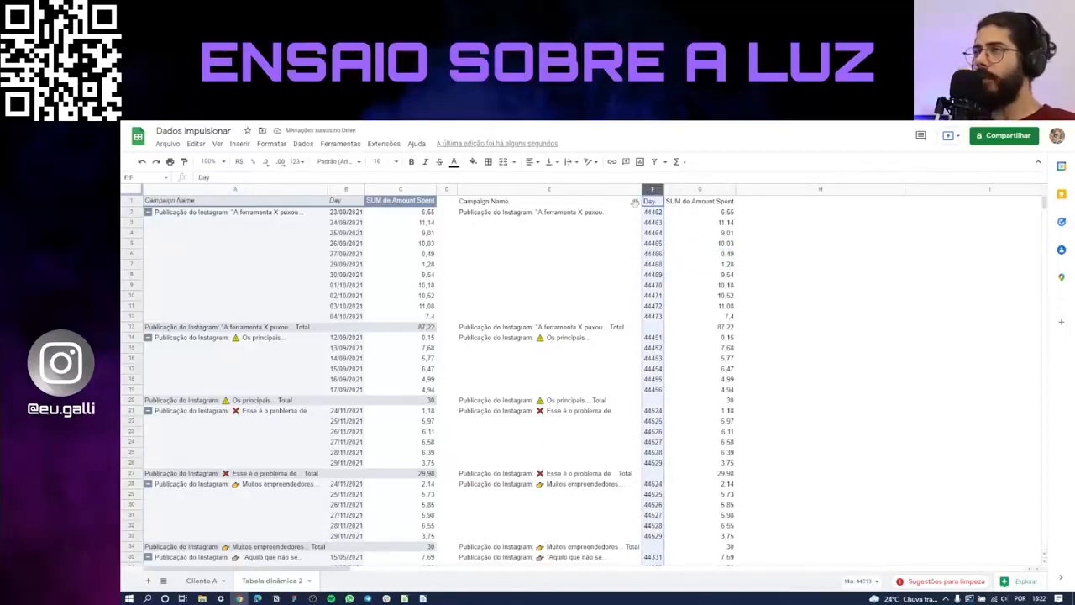
{"action": "left_click", "coordinate": [655, 213]}
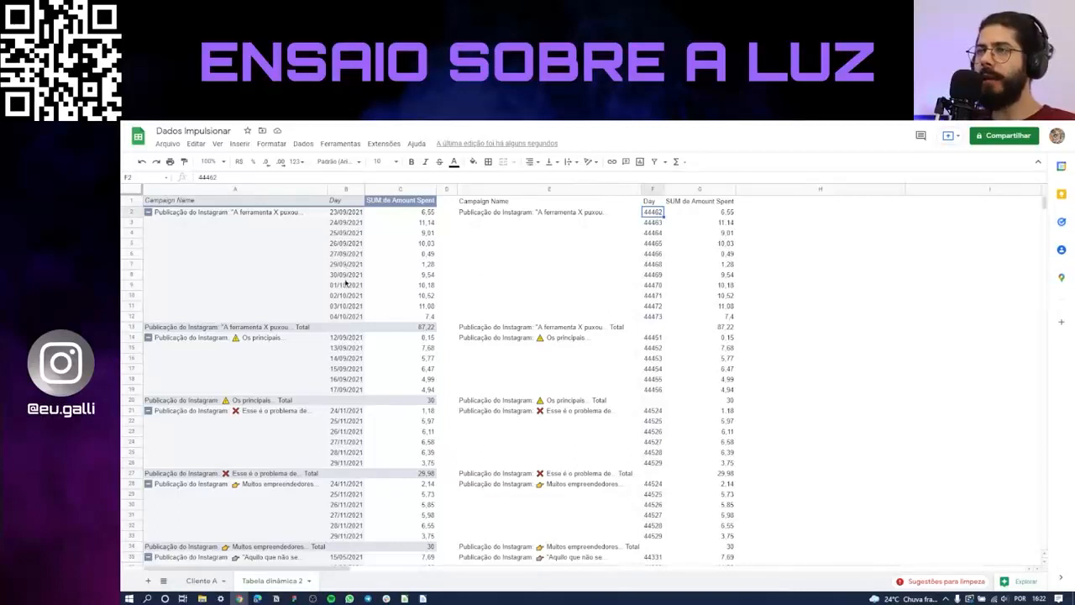
{"action": "left_click_drag", "start_coordinate": [350, 218], "coordinate": [347, 296]}
{"action": "left_click", "coordinate": [653, 222]}
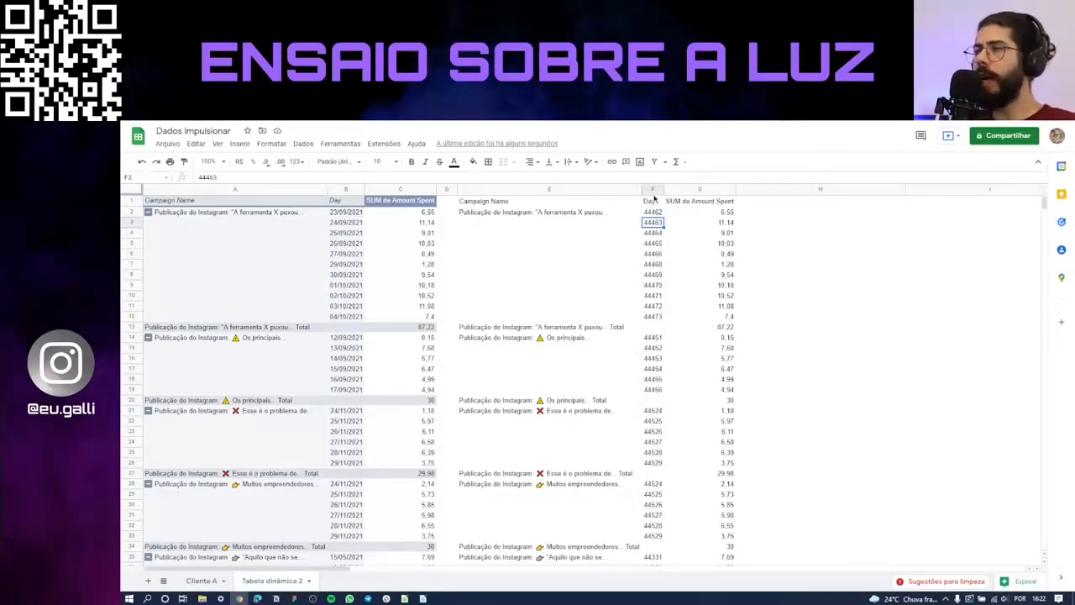
{"action": "key", "text": "ctrl+space"}
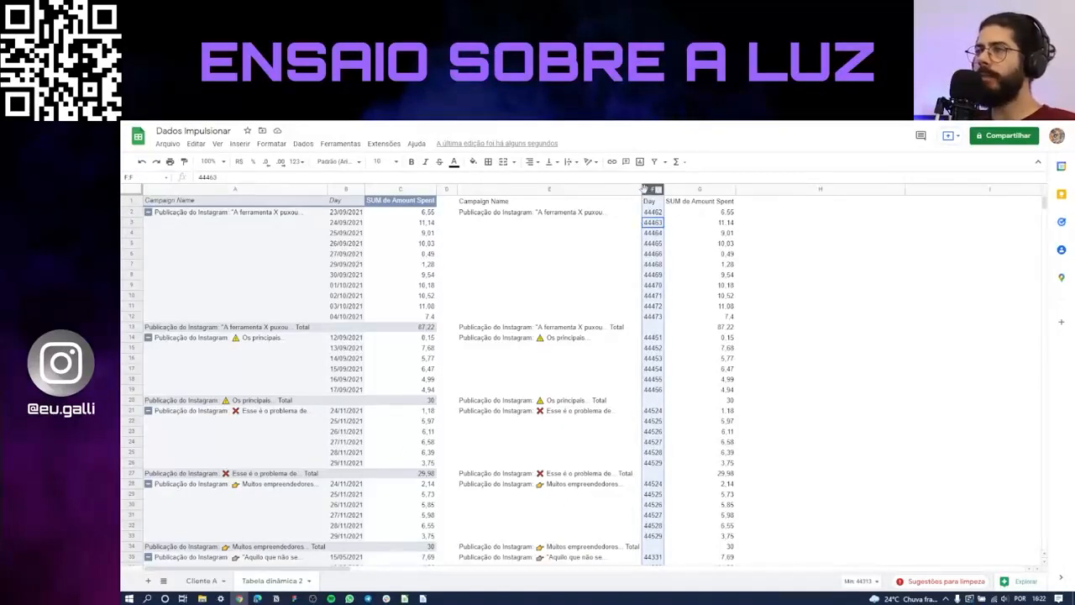
{"action": "left_click", "coordinate": [296, 161]}
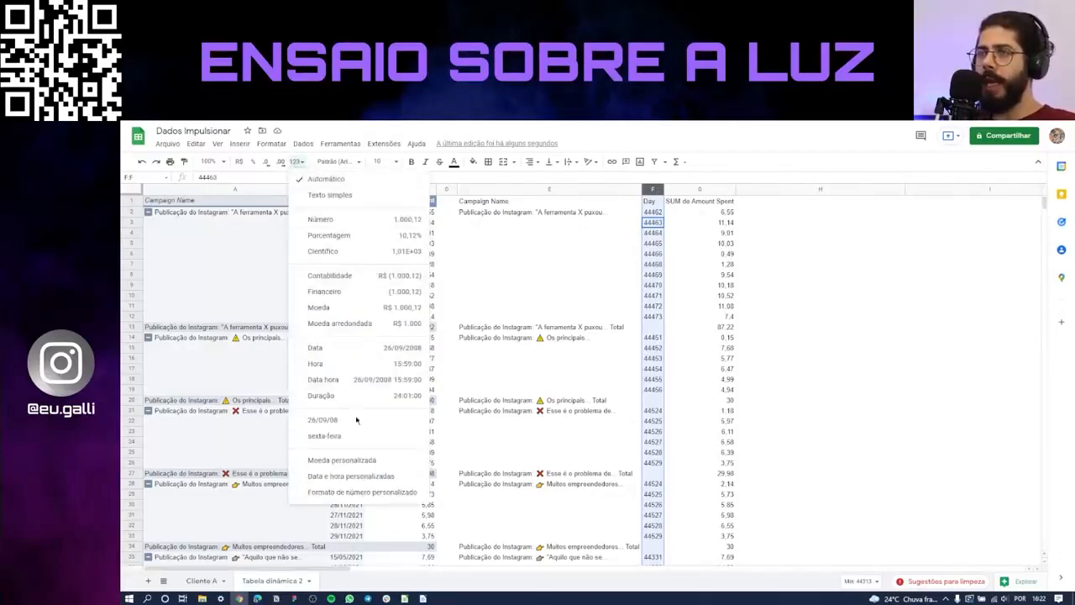
{"action": "left_click", "coordinate": [344, 472]}
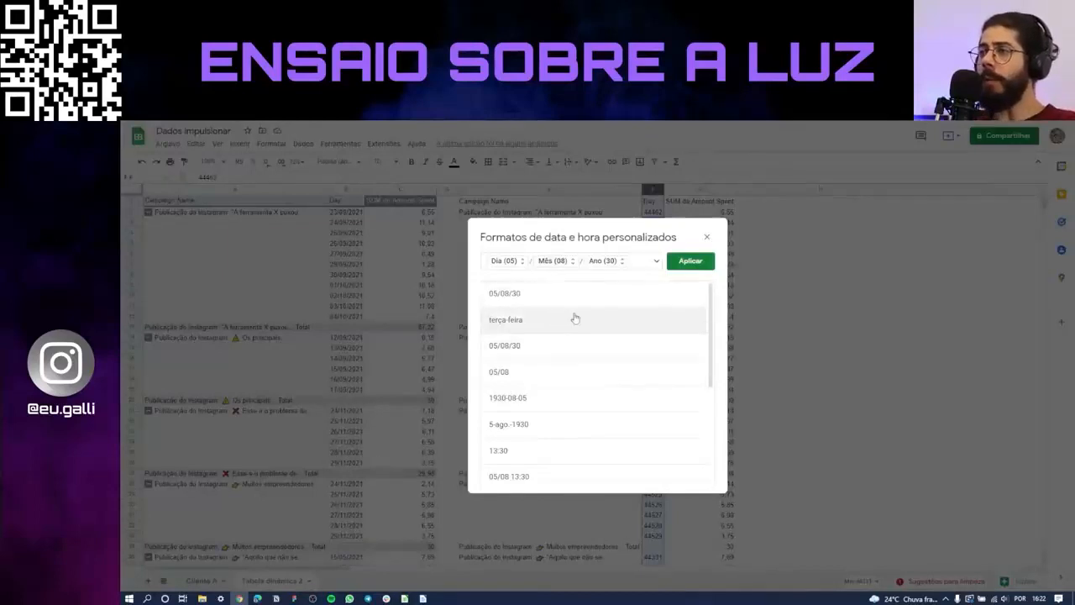
{"action": "scroll", "coordinate": [539, 343], "scroll_direction": "down", "scroll_amount": 2}
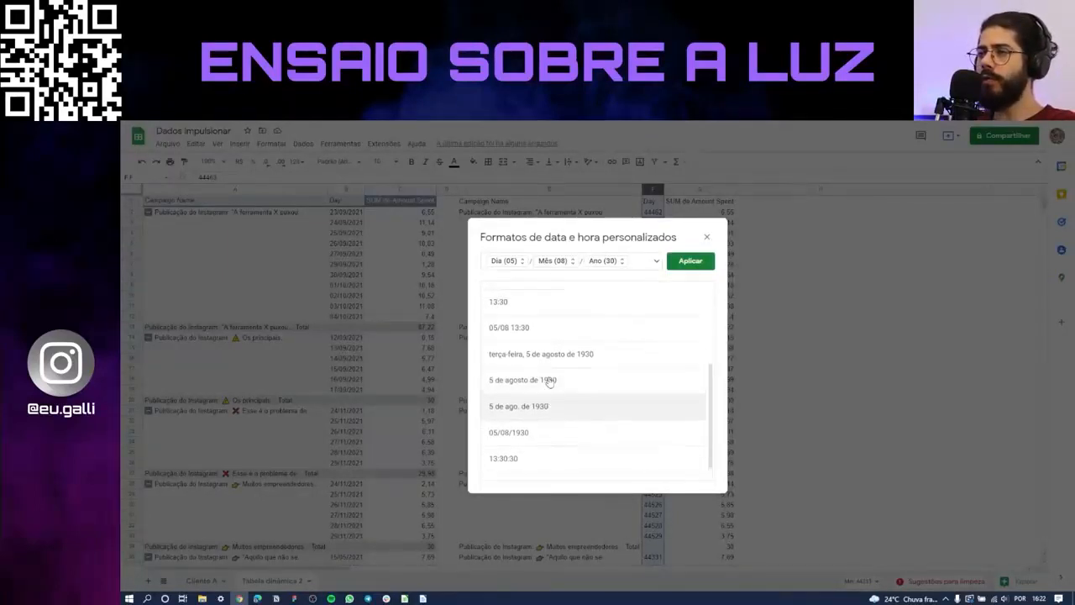
{"action": "scroll", "coordinate": [552, 380], "scroll_direction": "up", "scroll_amount": 2}
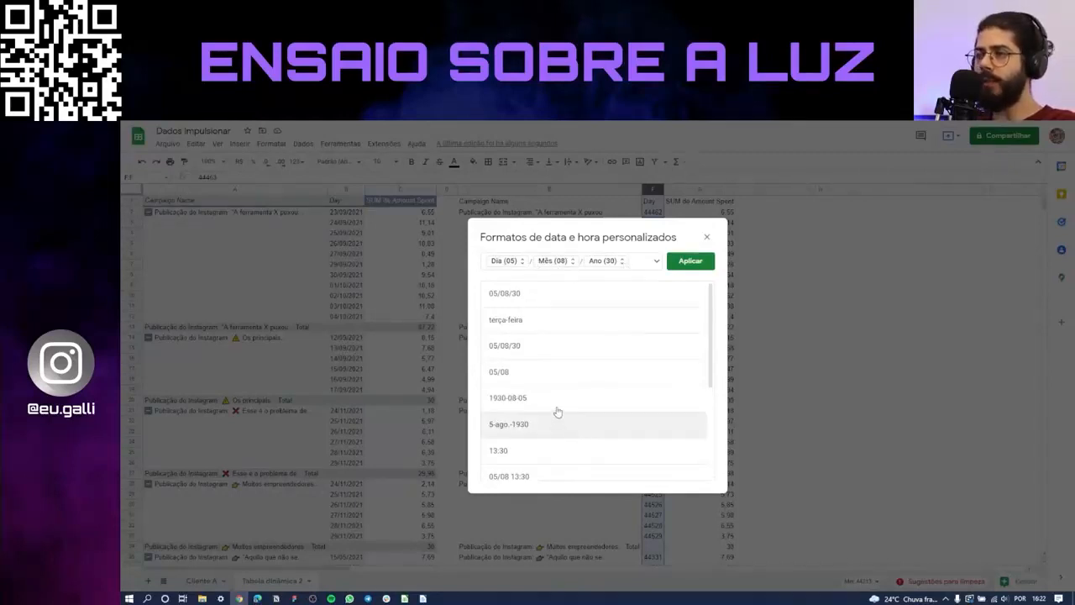
{"action": "scroll", "coordinate": [588, 373], "scroll_direction": "down", "scroll_amount": 2}
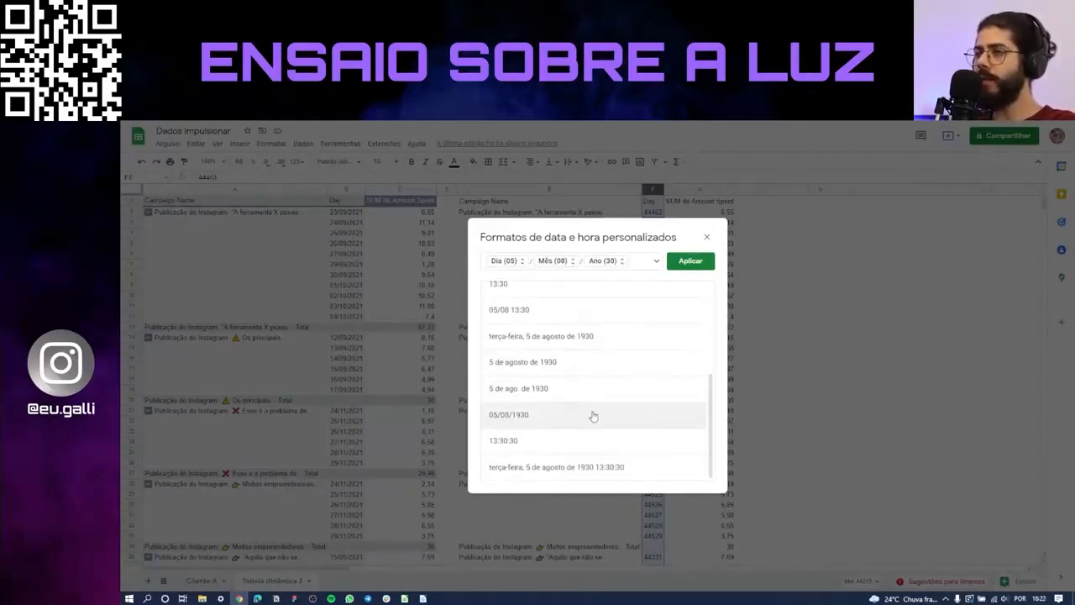
{"action": "scroll", "coordinate": [605, 386], "scroll_direction": "up", "scroll_amount": 5}
{"action": "left_click", "coordinate": [691, 260]}
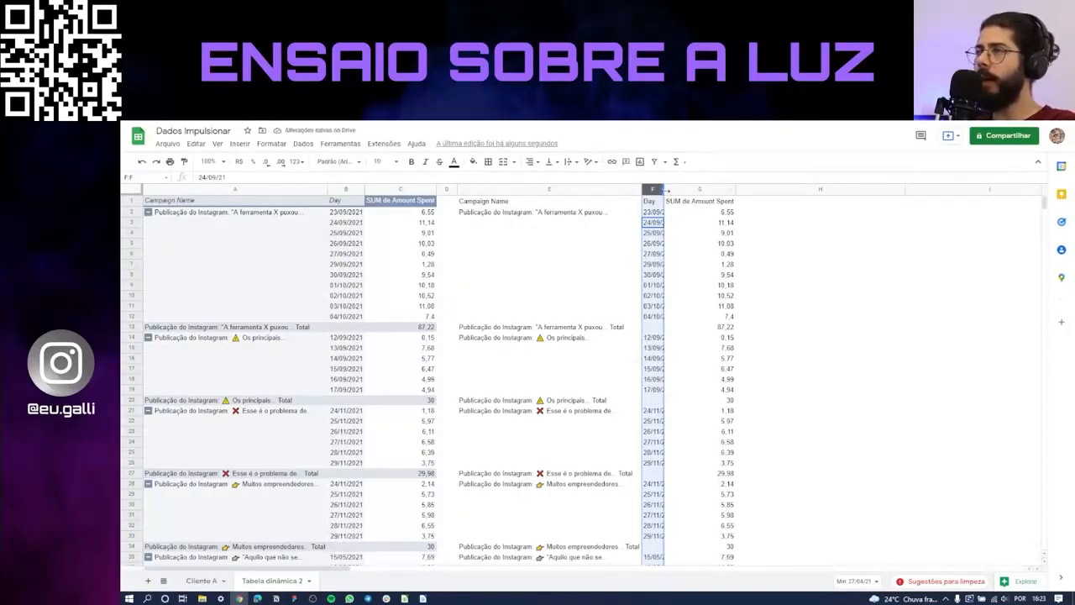
{"action": "double_click", "coordinate": [665, 190]}
{"action": "left_click", "coordinate": [608, 267]}
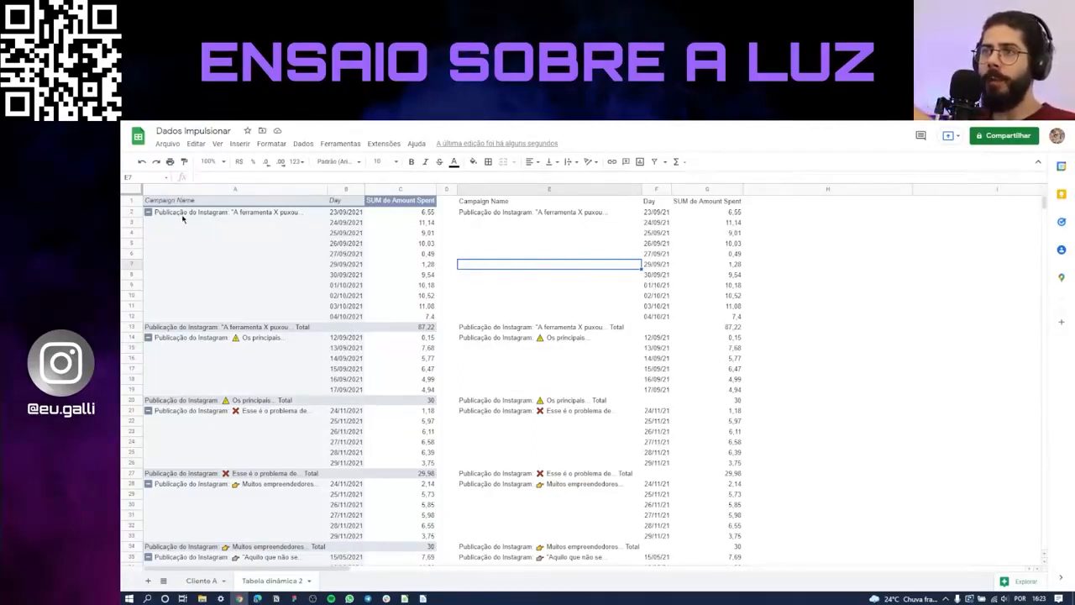
Examine the pivot table's daily rows and Total rows per campaign and compare them with the pasted columns
{"action": "left_click", "coordinate": [225, 212]}
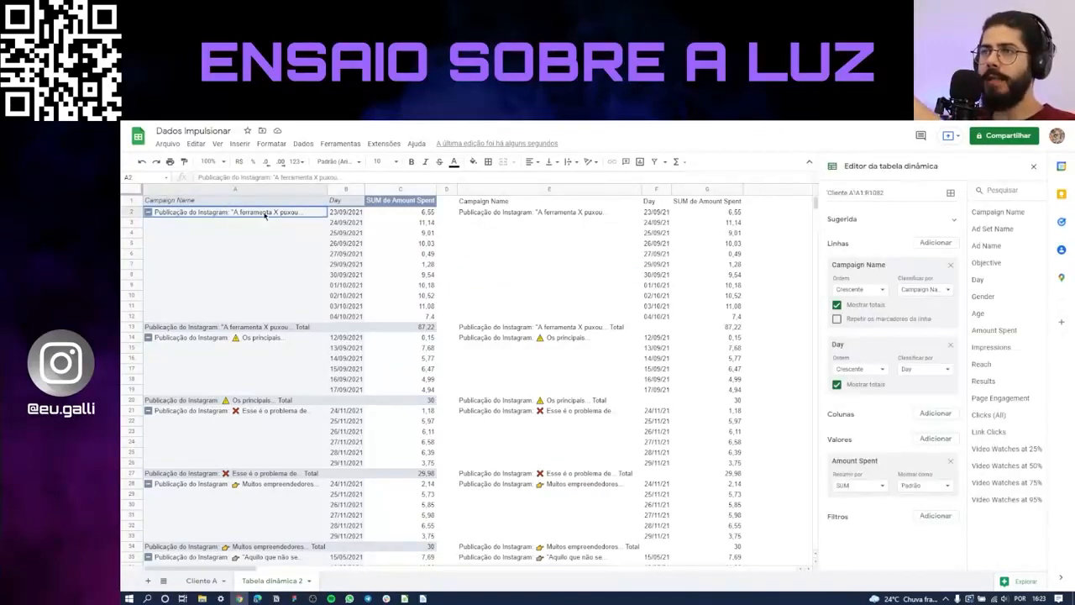
{"action": "left_click_drag", "start_coordinate": [348, 216], "coordinate": [346, 321]}
{"action": "left_click_drag", "start_coordinate": [429, 330], "coordinate": [422, 393]}
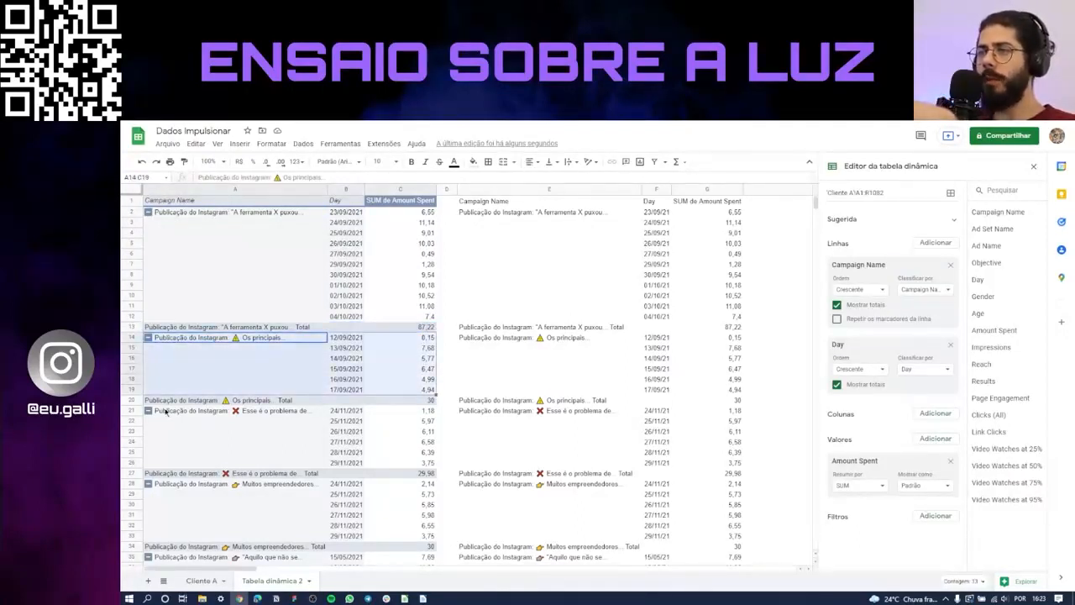
{"action": "left_click_drag", "start_coordinate": [167, 400], "coordinate": [426, 405]}
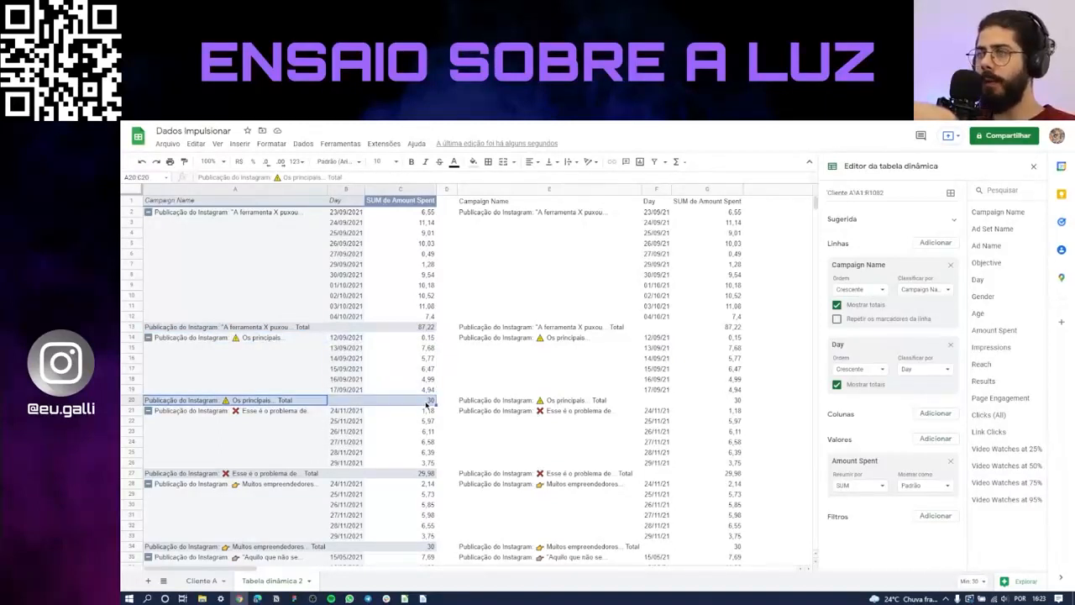
{"action": "left_click", "coordinate": [580, 246]}
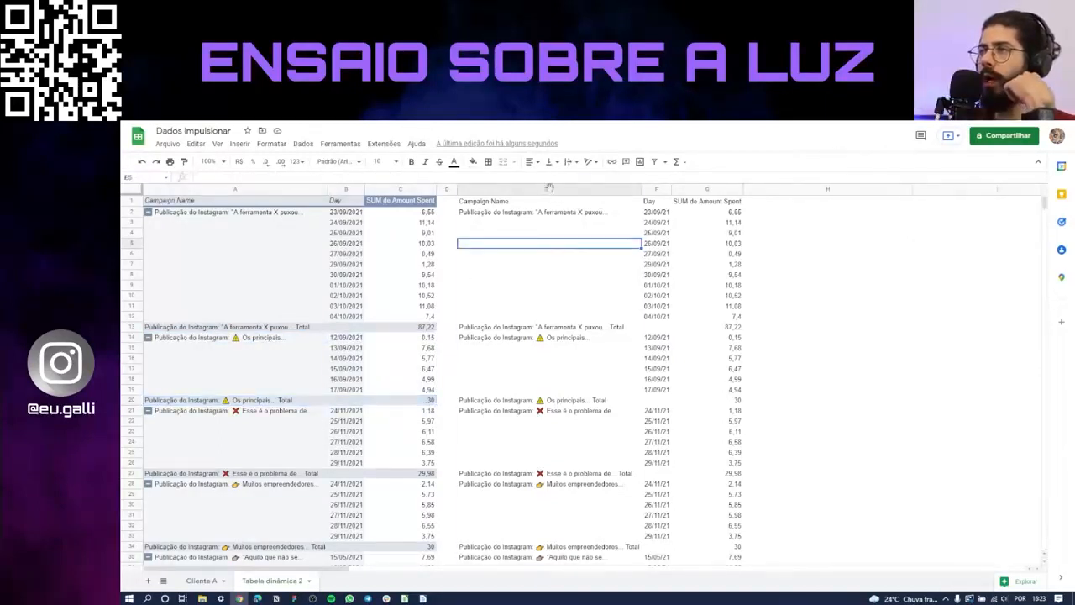
{"action": "left_click_drag", "start_coordinate": [551, 190], "coordinate": [721, 190]}
{"action": "left_click", "coordinate": [551, 278]}
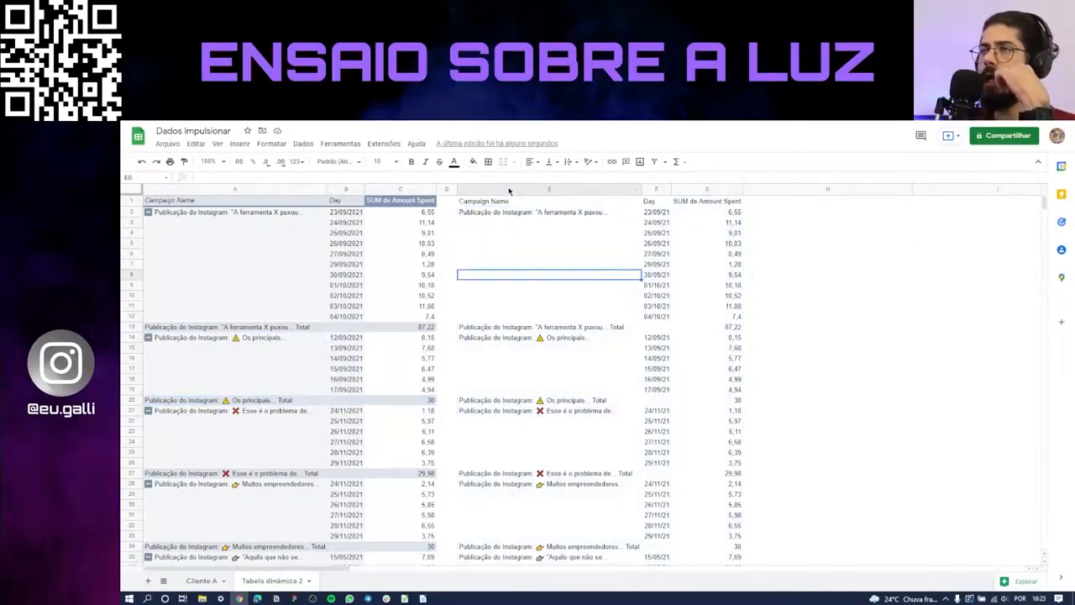
{"action": "left_click", "coordinate": [508, 189]}
{"action": "right_click", "coordinate": [508, 186]}
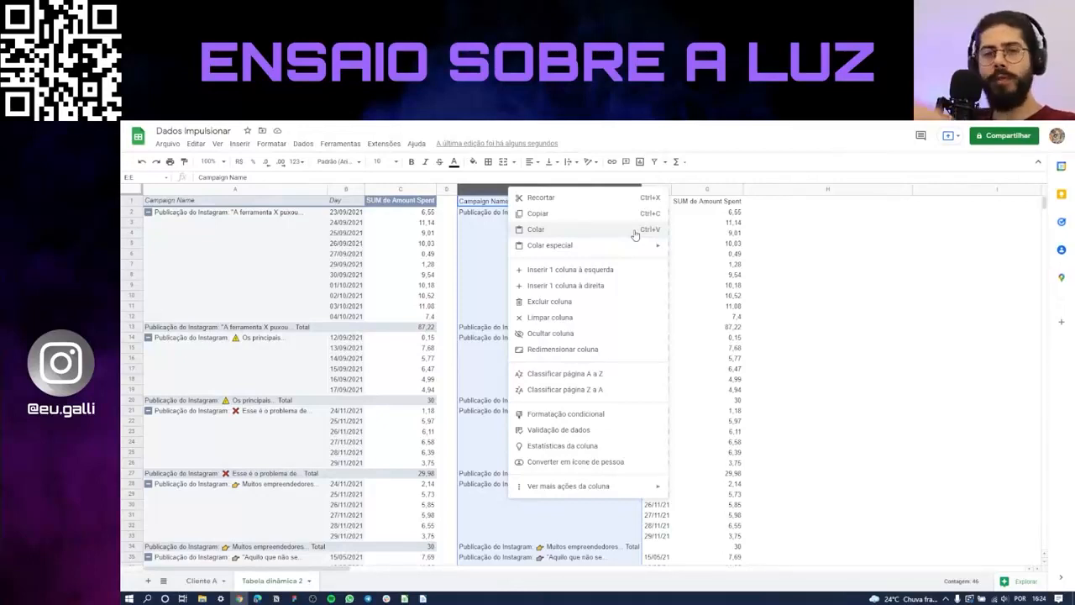
{"action": "mouse_move", "coordinate": [619, 251]}
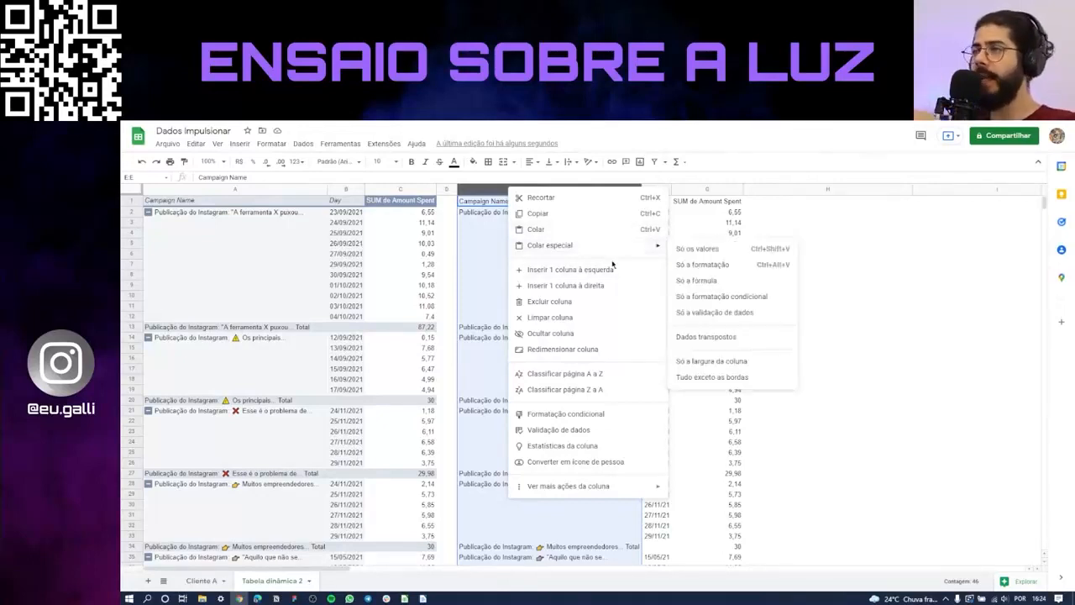
{"action": "left_click", "coordinate": [487, 253]}
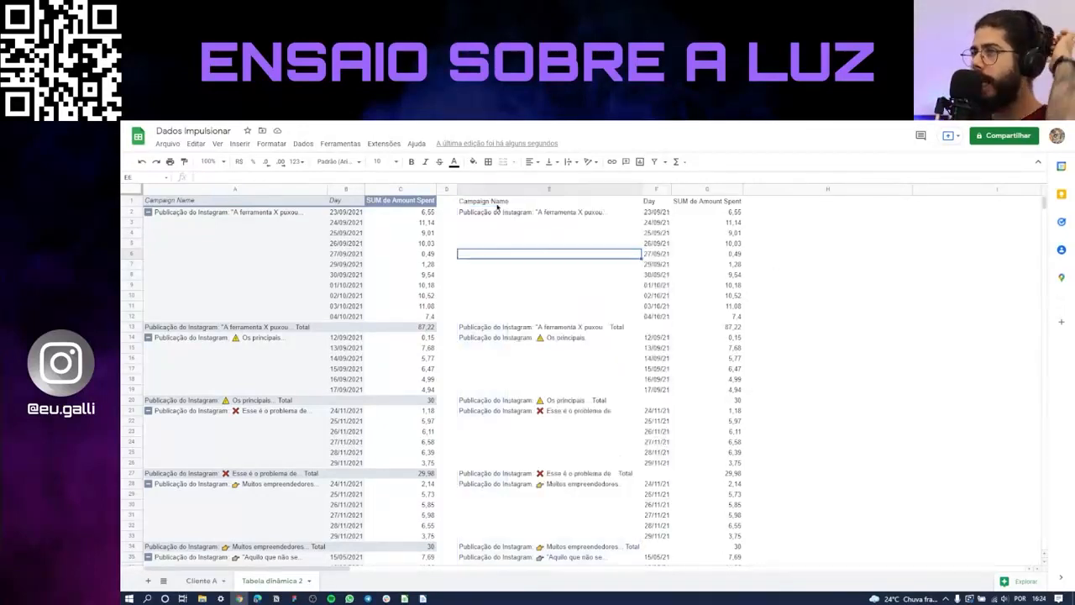
Insert one empty column directly before the pasted Campaign Name column
{"action": "left_click", "coordinate": [504, 189]}
{"action": "right_click", "coordinate": [505, 189]}
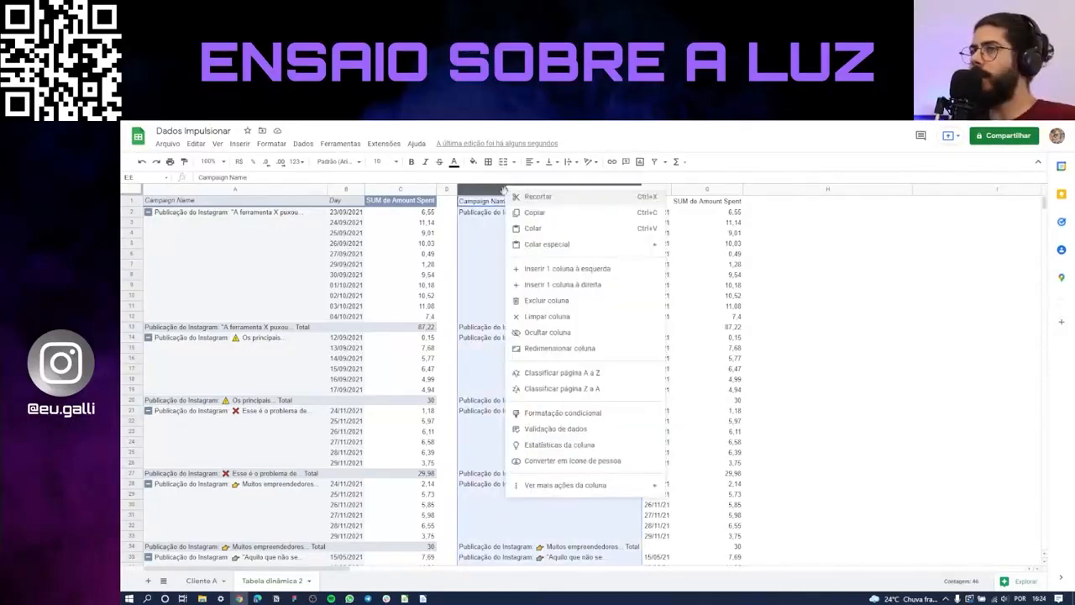
{"action": "left_click", "coordinate": [553, 273]}
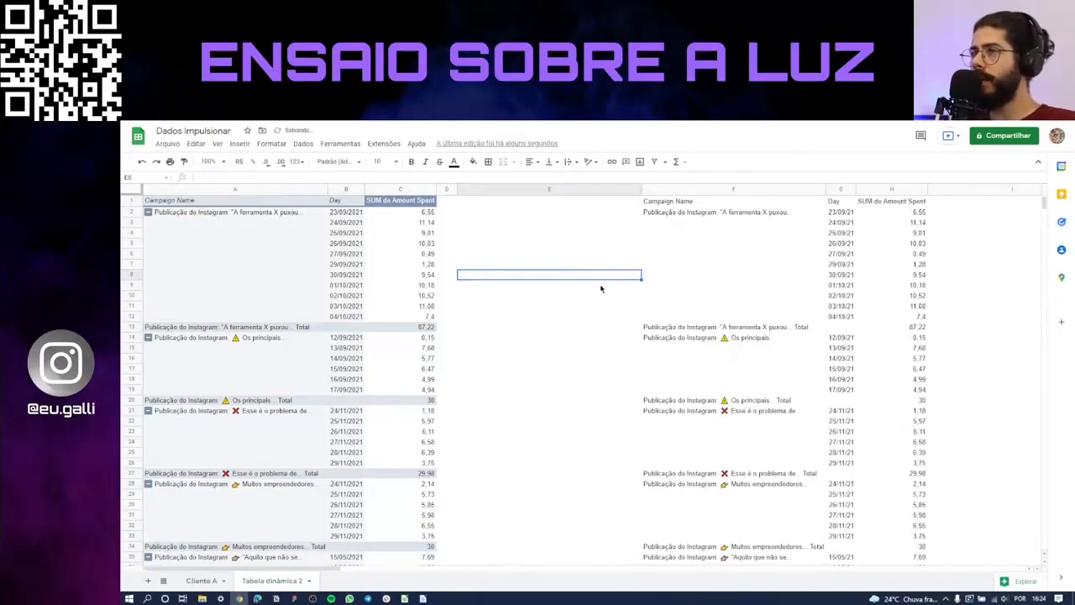
Switch to the mind map, expand "Criar uma base ativa com os dias" and review its steps up to Excluir todos os "Total"
{"action": "key", "text": "alt+Tab"}
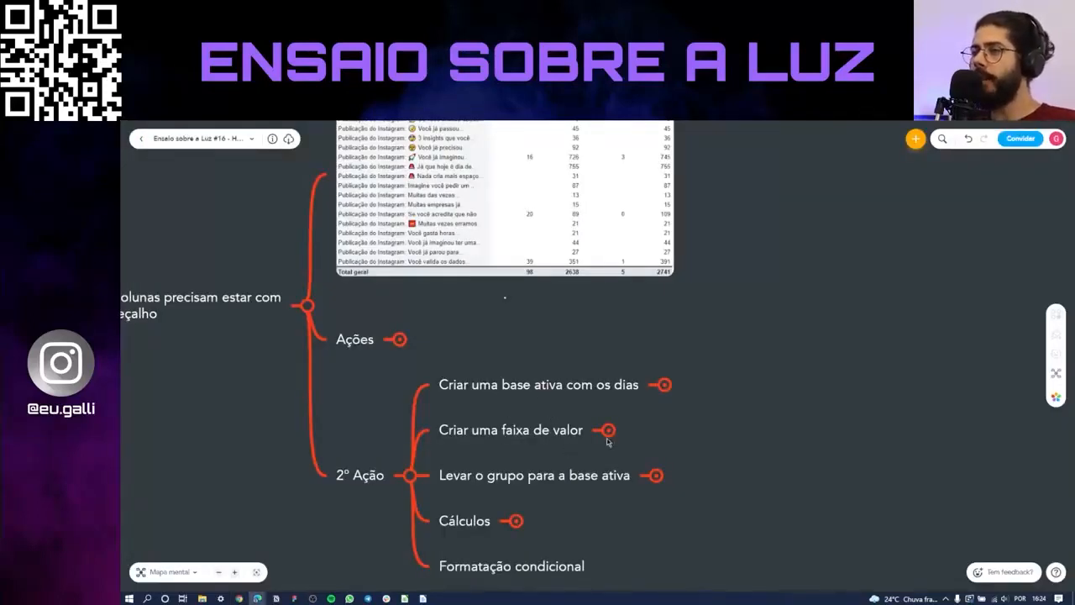
{"action": "left_click", "coordinate": [663, 388]}
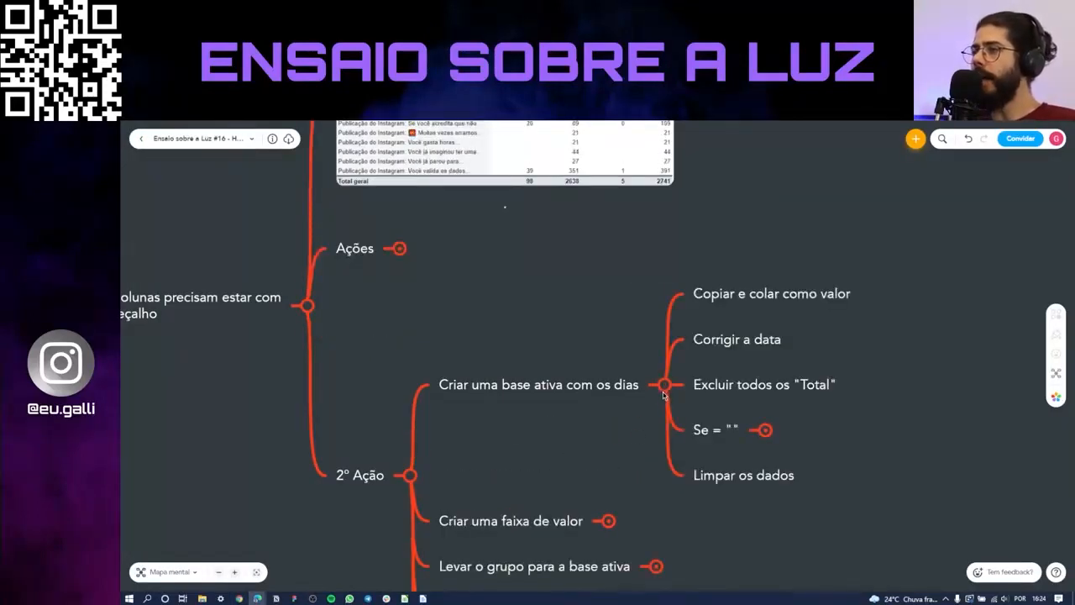
{"action": "left_click_drag", "start_coordinate": [905, 421], "coordinate": [738, 426]}
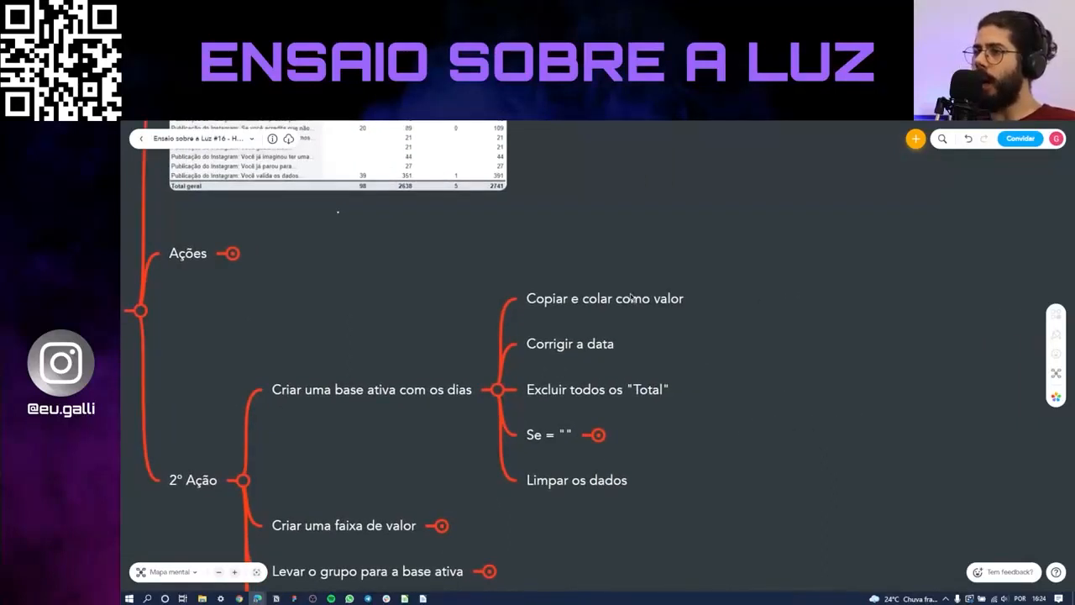
{"action": "left_click", "coordinate": [582, 353]}
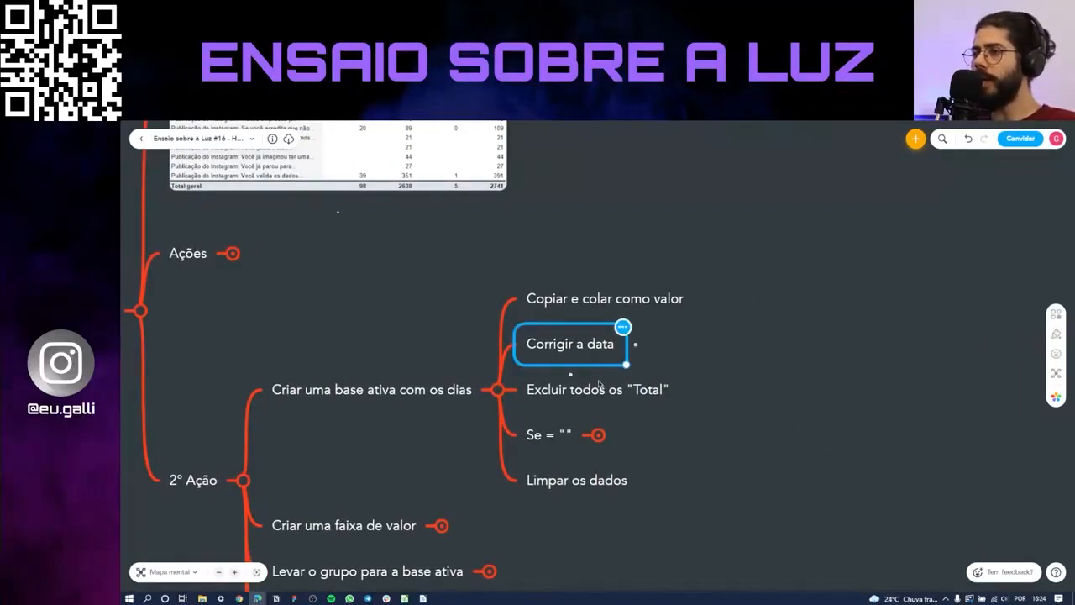
{"action": "left_click", "coordinate": [594, 401]}
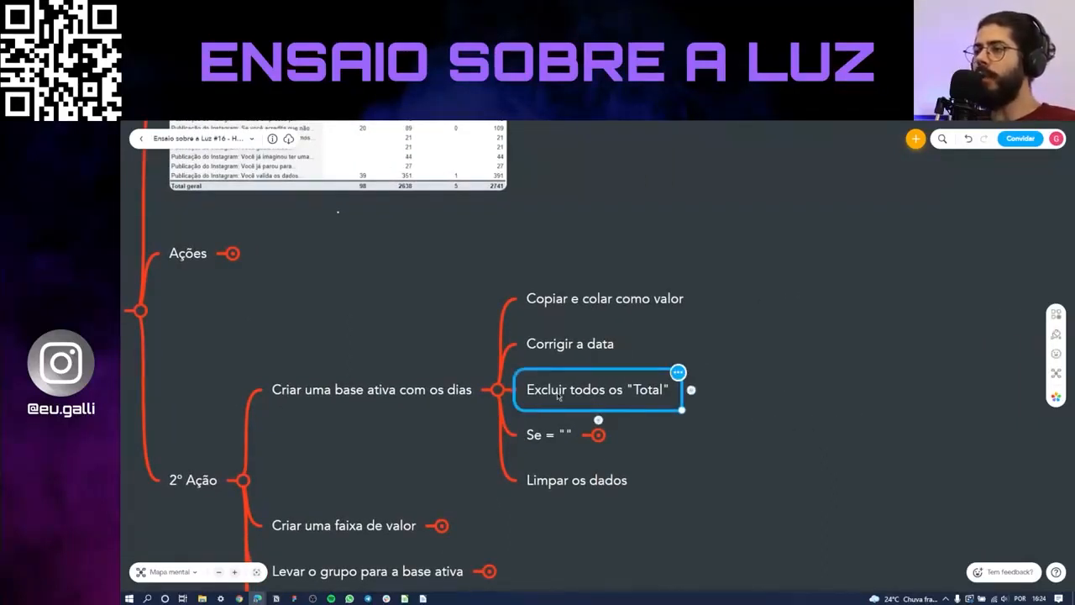
Switch back to the spreadsheet and create a filter over the pasted Campaign Name, Day and SUM de Amount Spent data
{"action": "key", "text": "alt+Tab"}
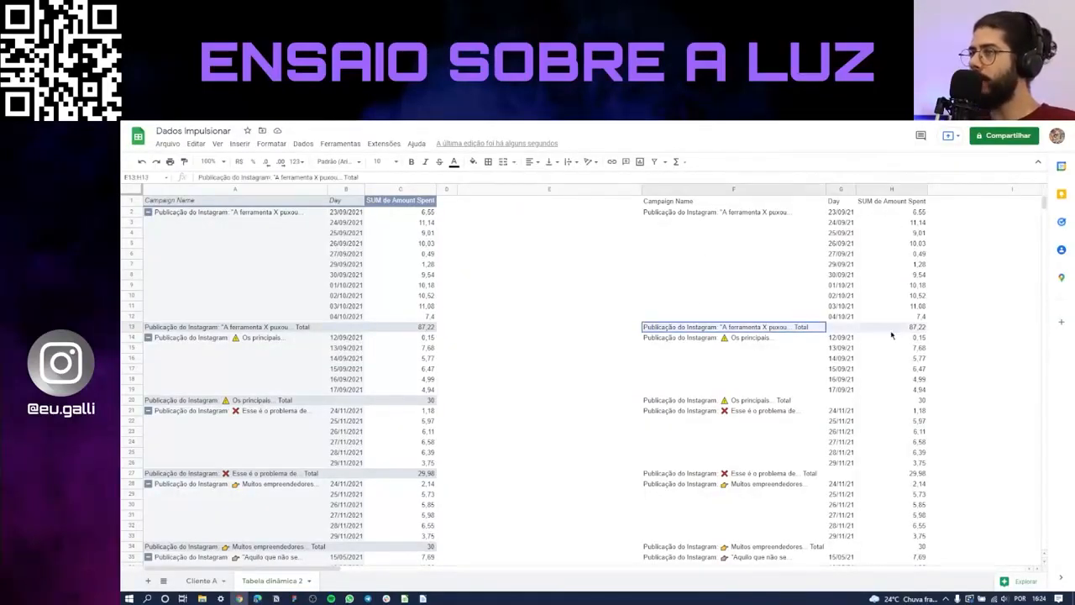
{"action": "left_click", "coordinate": [892, 274]}
{"action": "left_click", "coordinate": [874, 200]}
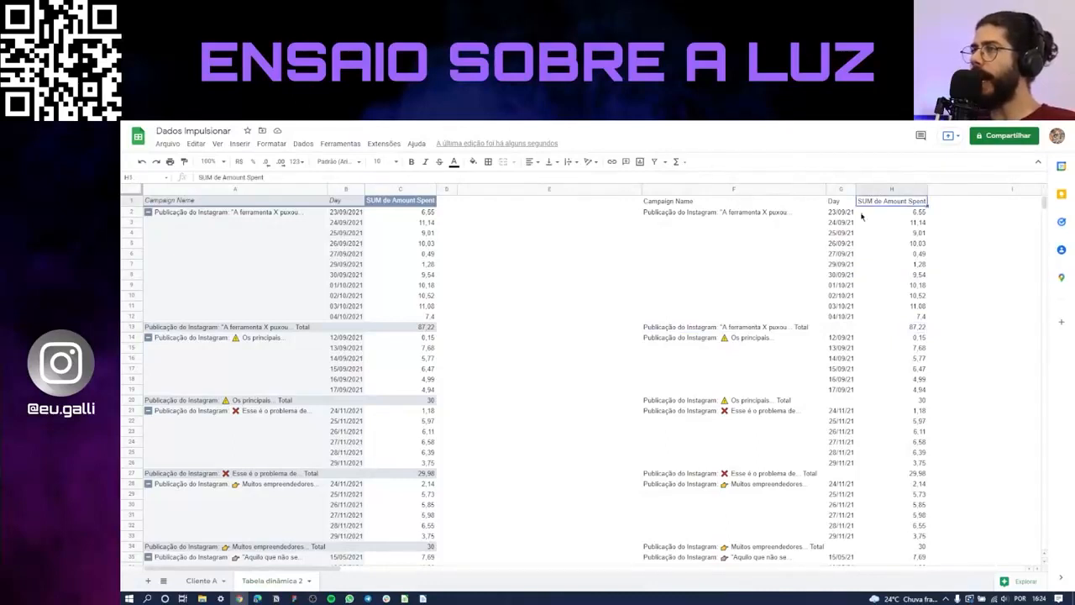
{"action": "left_click", "coordinate": [654, 162]}
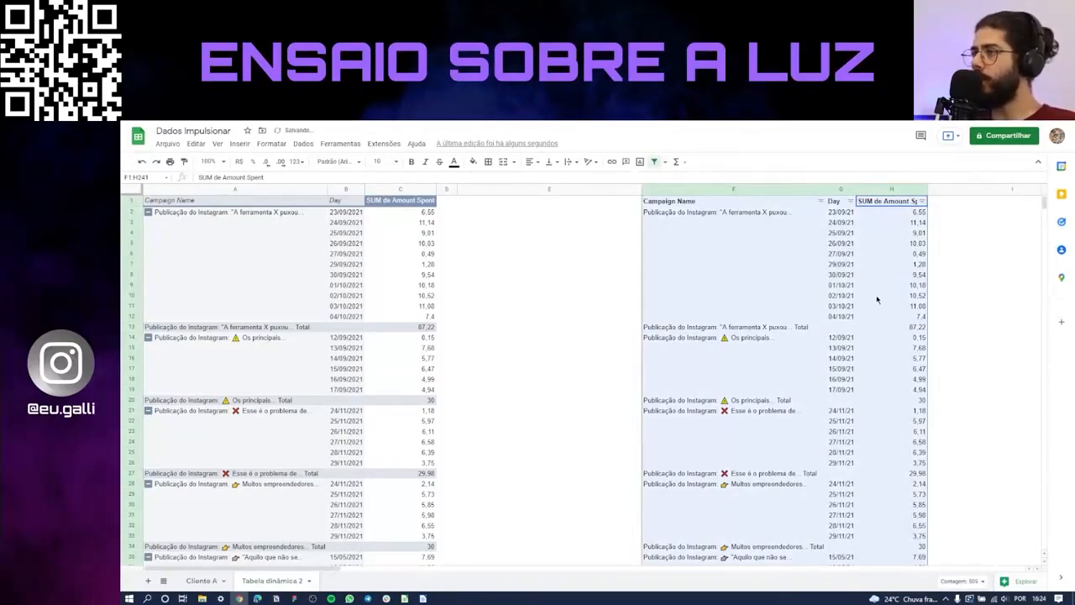
{"action": "key", "text": "ctrl+Up"}
{"action": "key", "text": "ctrl+Down"}
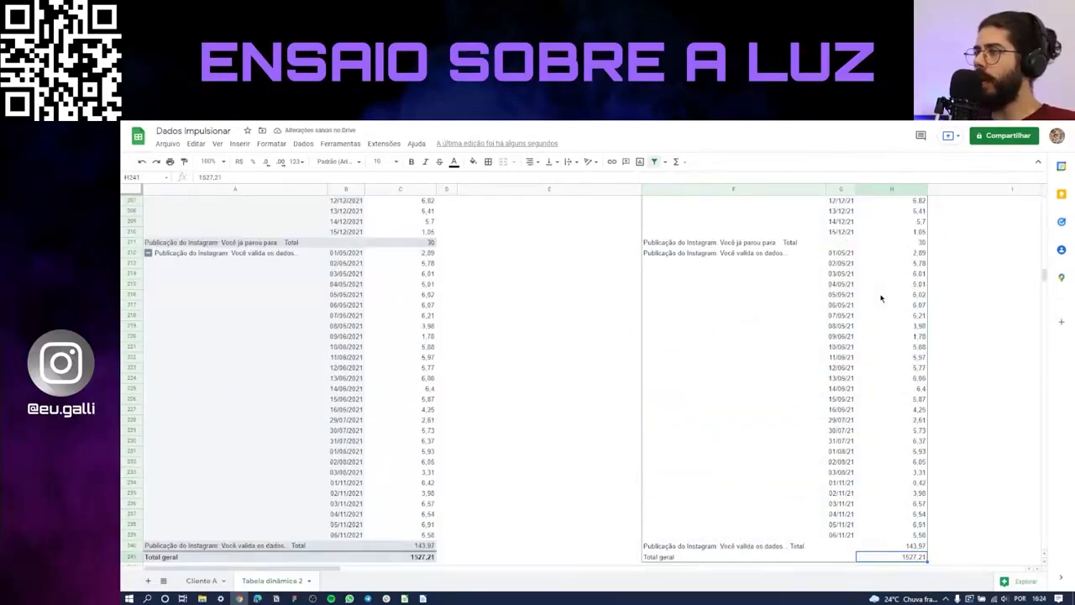
{"action": "key", "text": "ctrl+Up"}
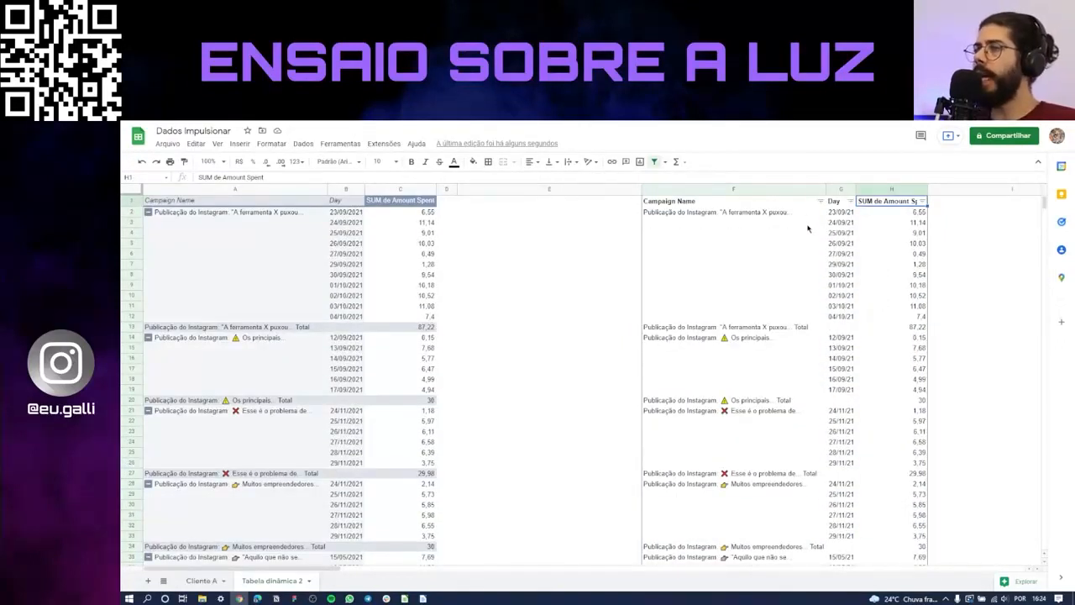
Filter the pasted Campaign Name column by the condition that the text contains "Total"
{"action": "left_click", "coordinate": [821, 201]}
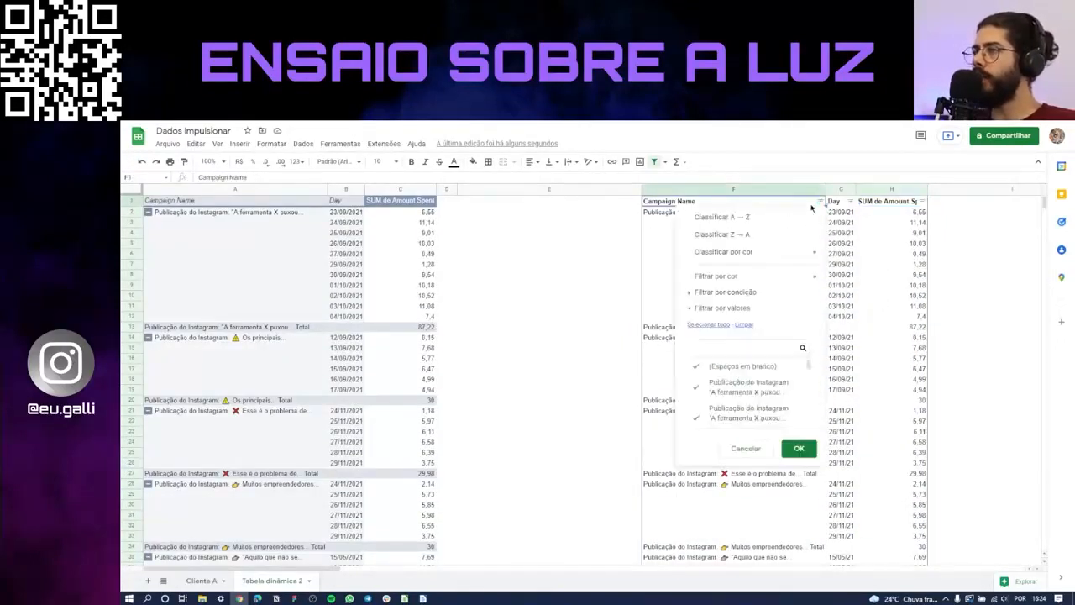
{"action": "left_click", "coordinate": [691, 294]}
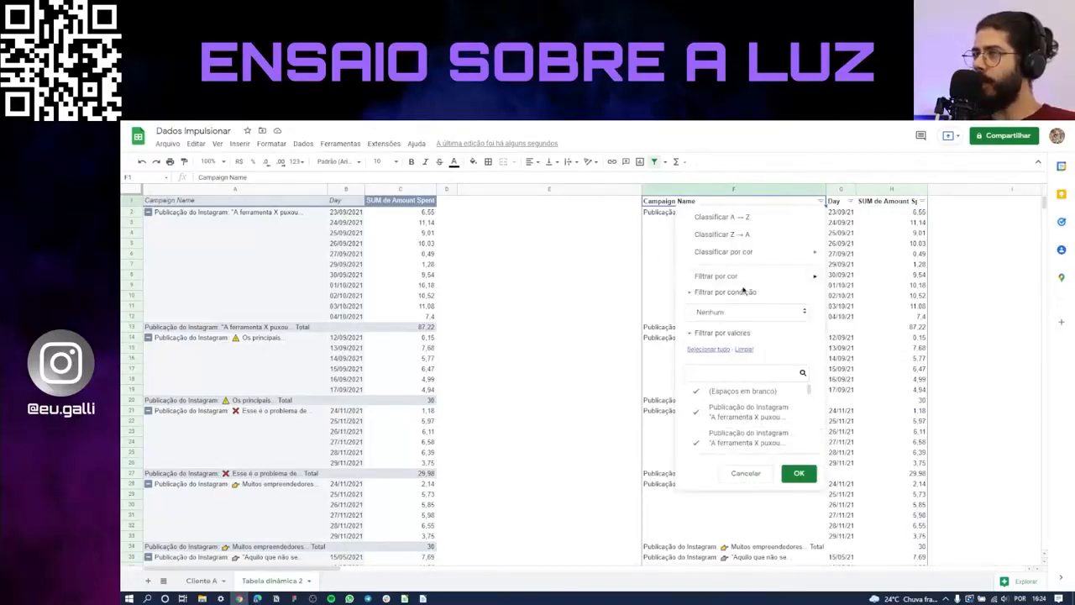
{"action": "left_click", "coordinate": [738, 310]}
{"action": "left_click", "coordinate": [741, 380]}
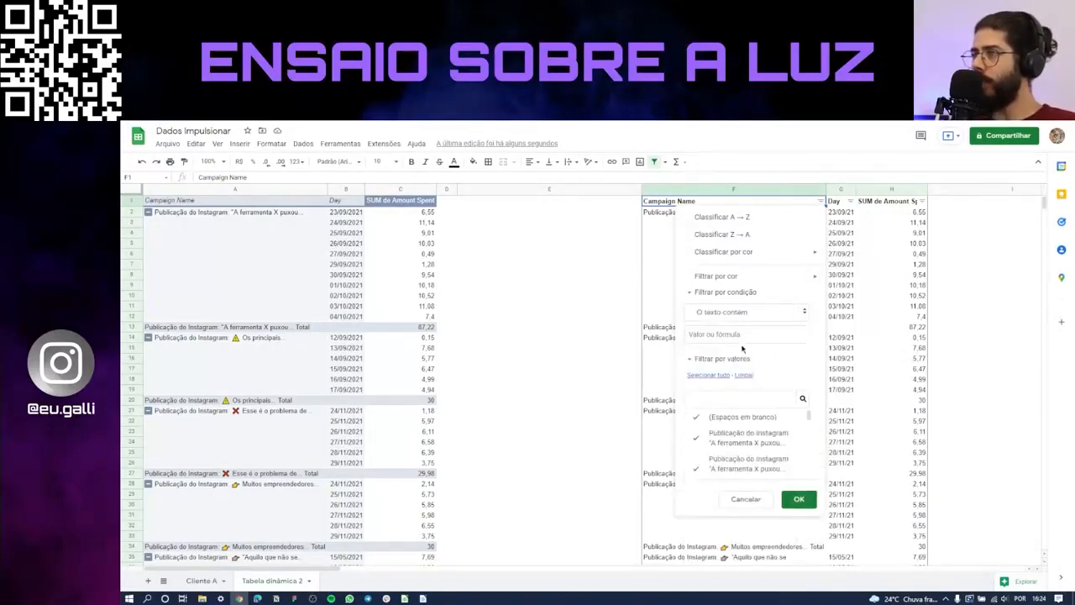
{"action": "left_click", "coordinate": [737, 335]}
{"action": "type", "text": "Tota"}
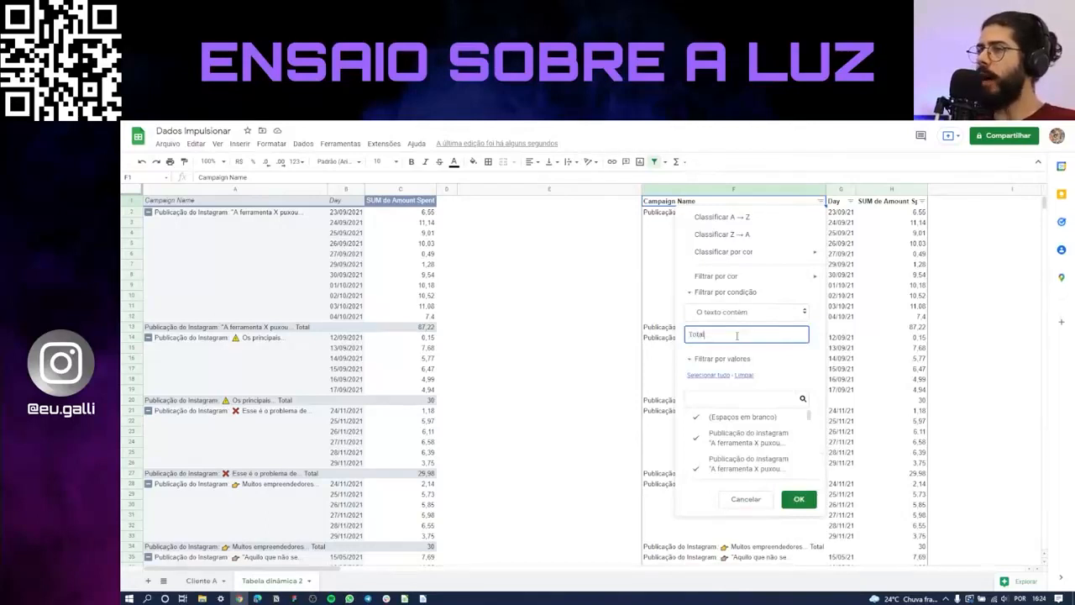
{"action": "type", "text": "l"}
{"action": "left_click", "coordinate": [799, 499]}
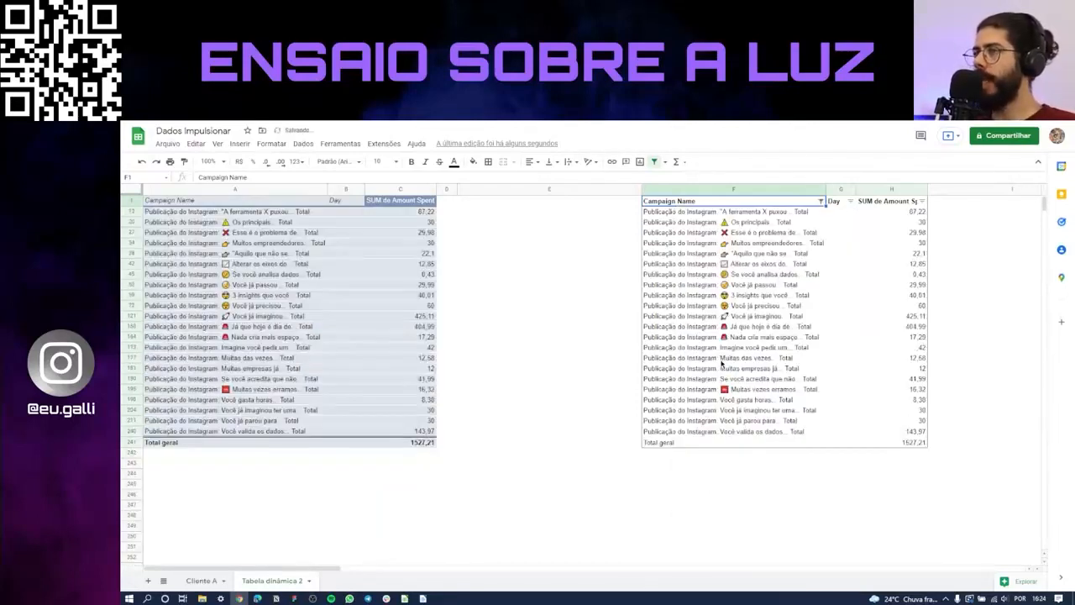
Clear the filtered Total rows across the pasted Campaign Name, Day and SUM de Amount Spent columns, and remove the filter
{"action": "left_click", "coordinate": [690, 212]}
{"action": "key", "text": "shift+Right"}
{"action": "key", "text": "shift+Right"}
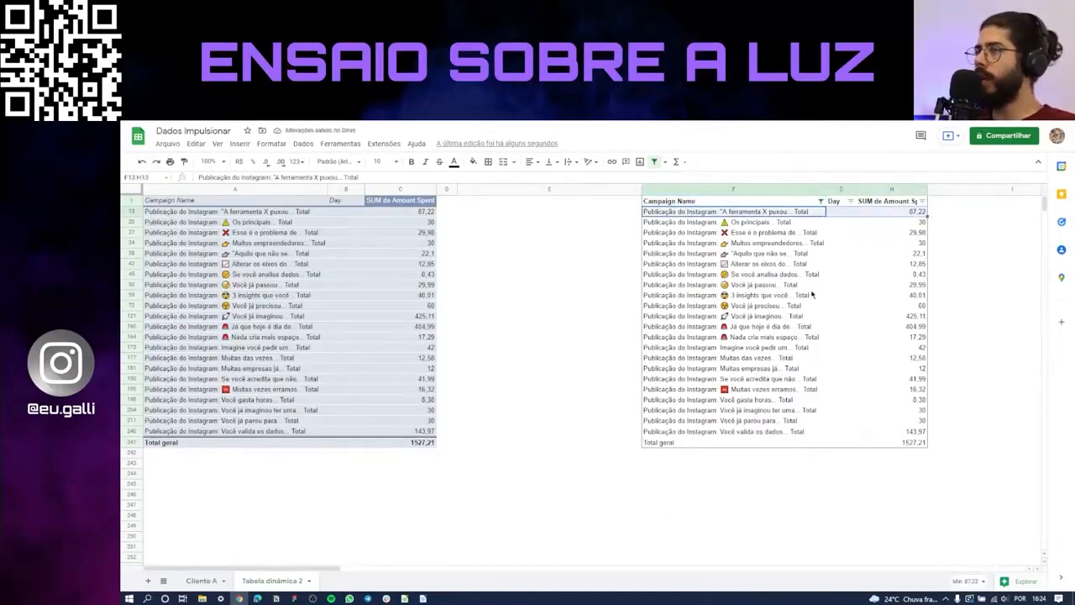
{"action": "key", "text": "ctrl+shift+Down"}
{"action": "key", "text": "Delete"}
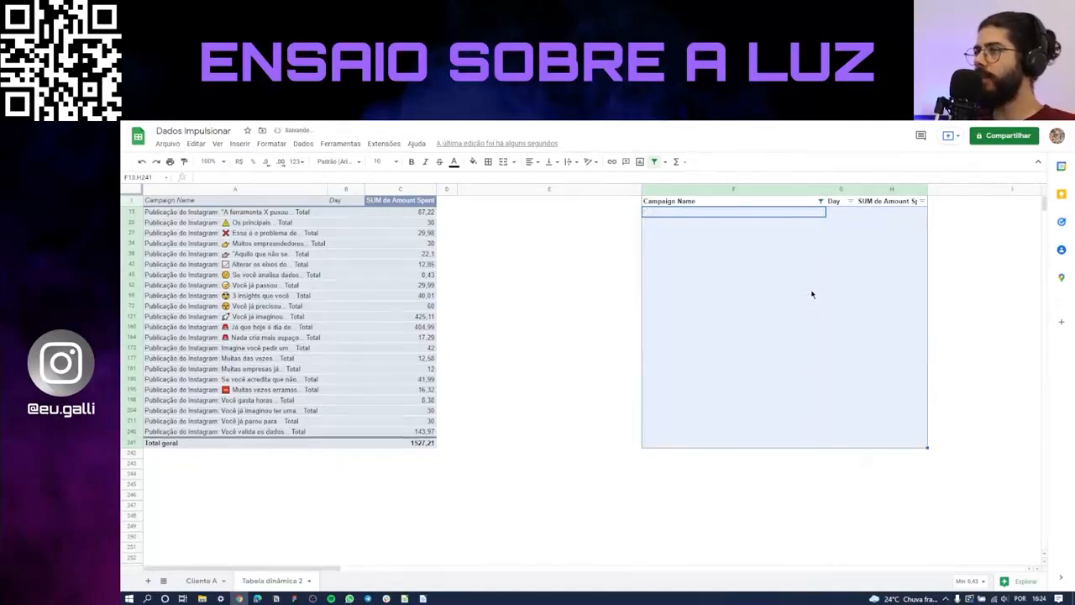
{"action": "left_click", "coordinate": [842, 308]}
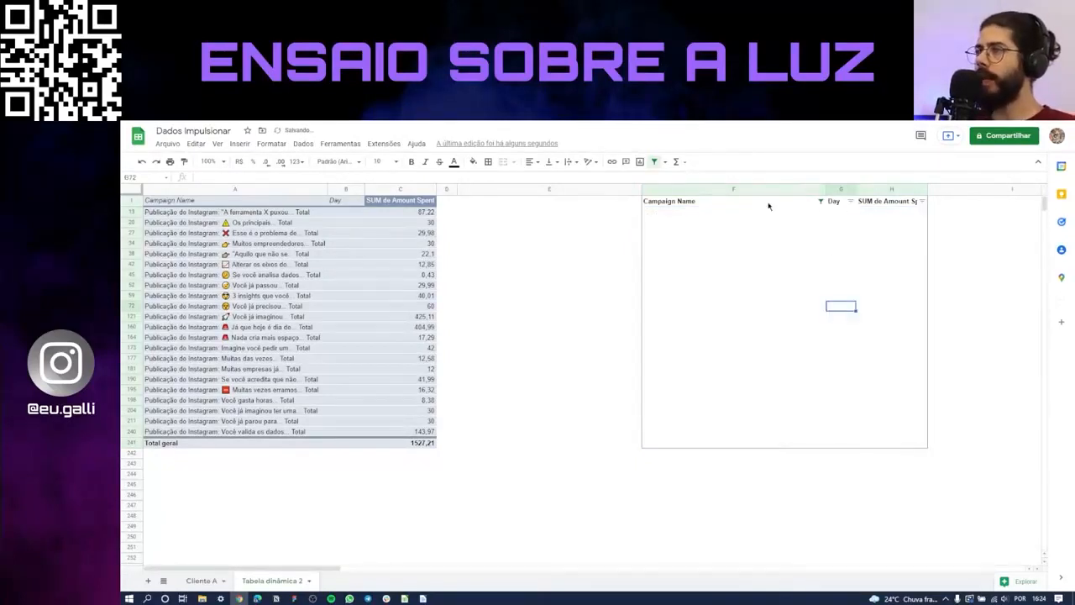
{"action": "left_click", "coordinate": [656, 163]}
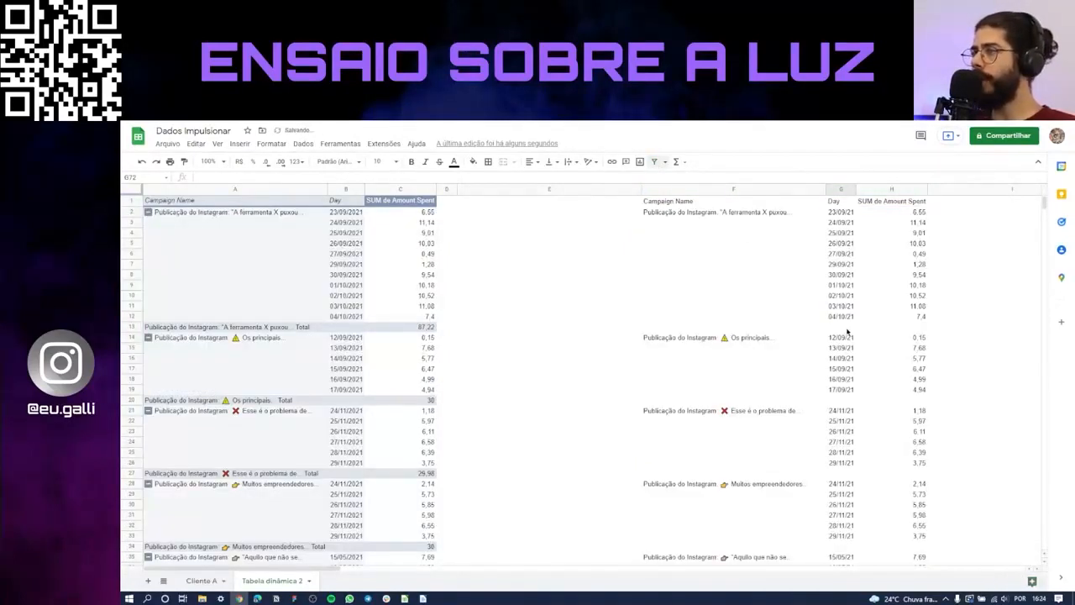
Check the emptied Total row 13, and undo the filter removal and the clearing of the Total rows
{"action": "left_click_drag", "start_coordinate": [937, 328], "coordinate": [601, 331]}
{"action": "left_click_drag", "start_coordinate": [513, 330], "coordinate": [728, 331]}
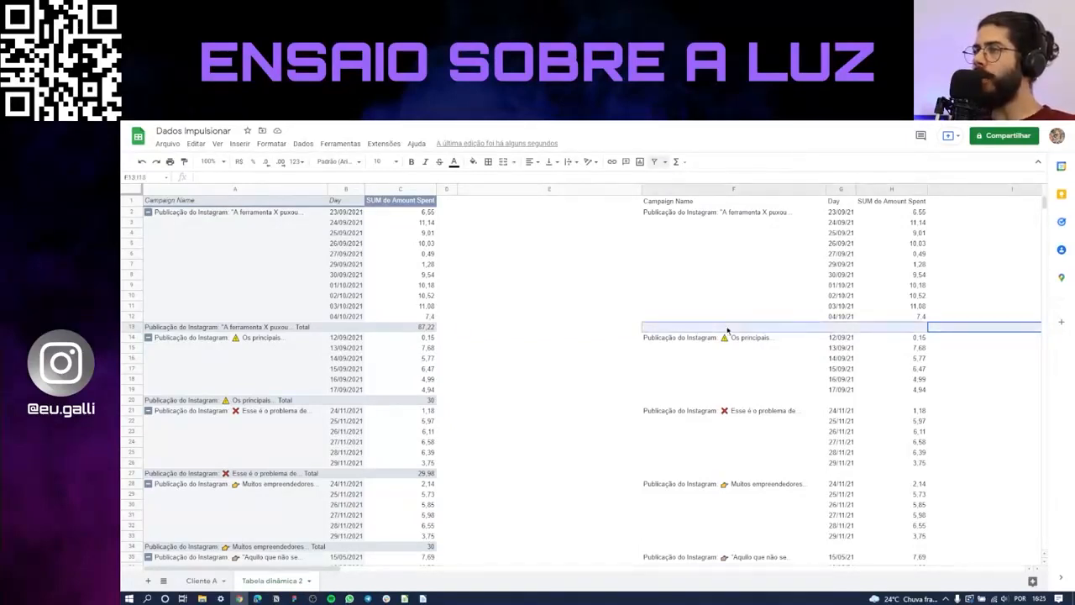
{"action": "left_click", "coordinate": [871, 334]}
{"action": "key", "text": "ctrl+z"}
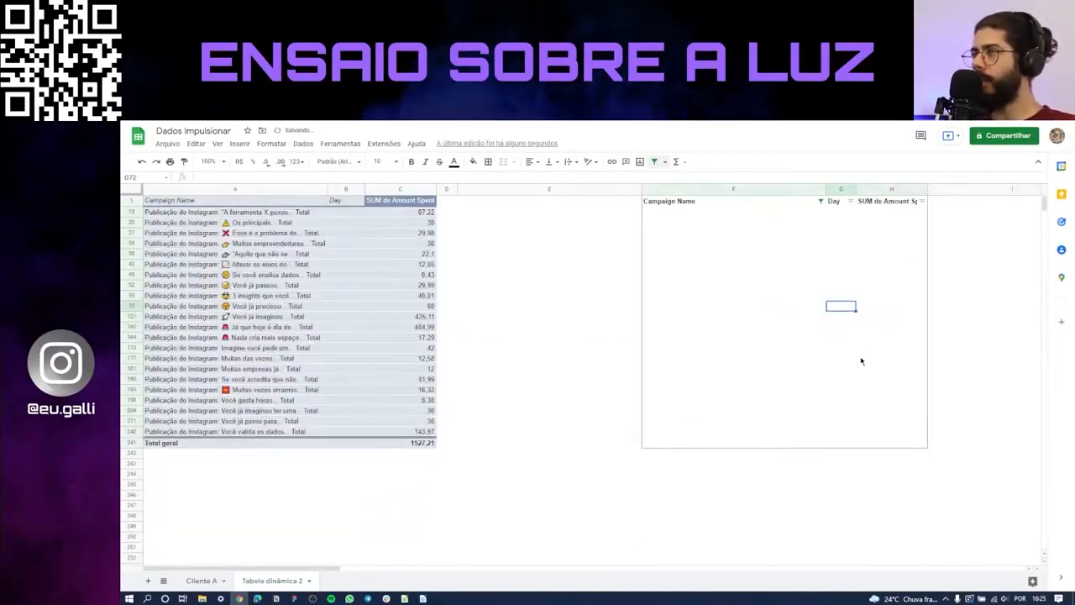
{"action": "key", "text": "ctrl+z"}
Clear only the Campaign Name cells F13:F241 of the filtered Total rows, and remove the filter
{"action": "left_click", "coordinate": [808, 263]}
{"action": "left_click", "coordinate": [792, 212]}
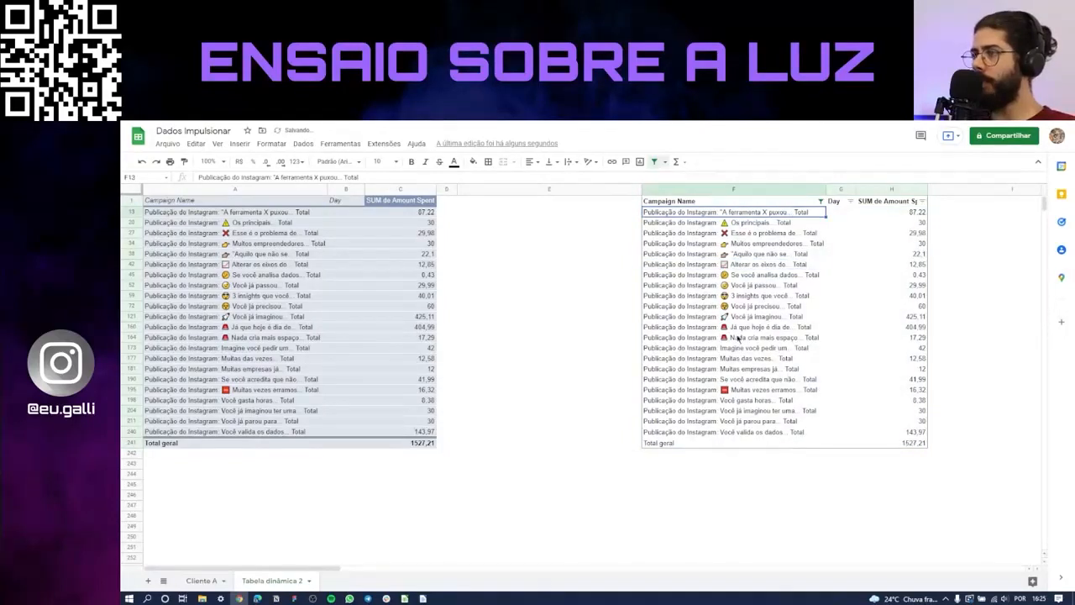
{"action": "left_click_drag", "start_coordinate": [916, 214], "coordinate": [914, 443]}
{"action": "left_click", "coordinate": [911, 391]}
{"action": "left_click", "coordinate": [739, 216]}
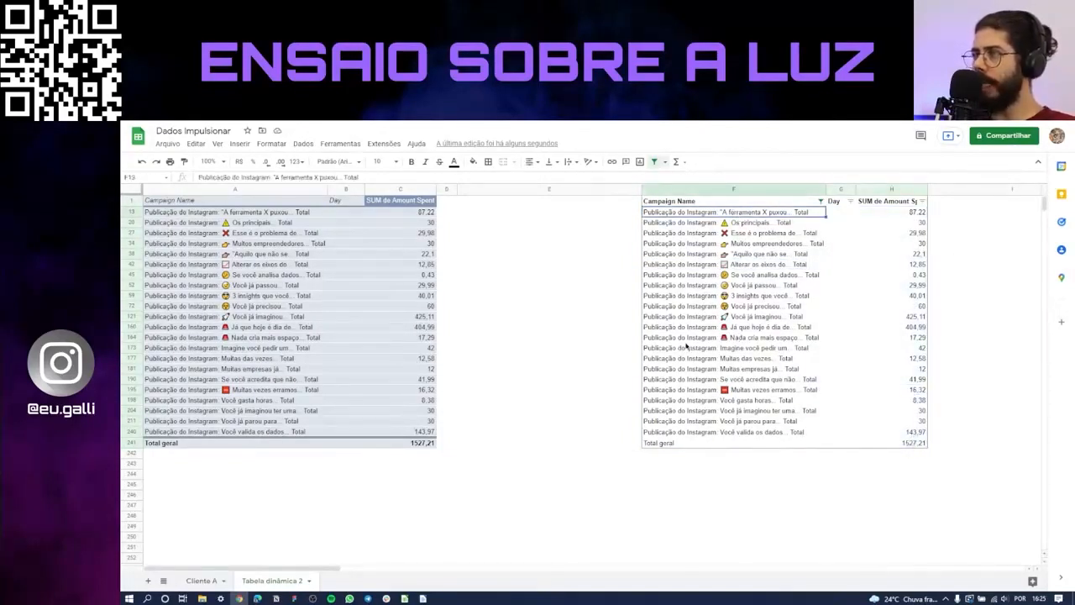
{"action": "left_click", "coordinate": [666, 449], "text": "shift"}
{"action": "key", "text": "Delete"}
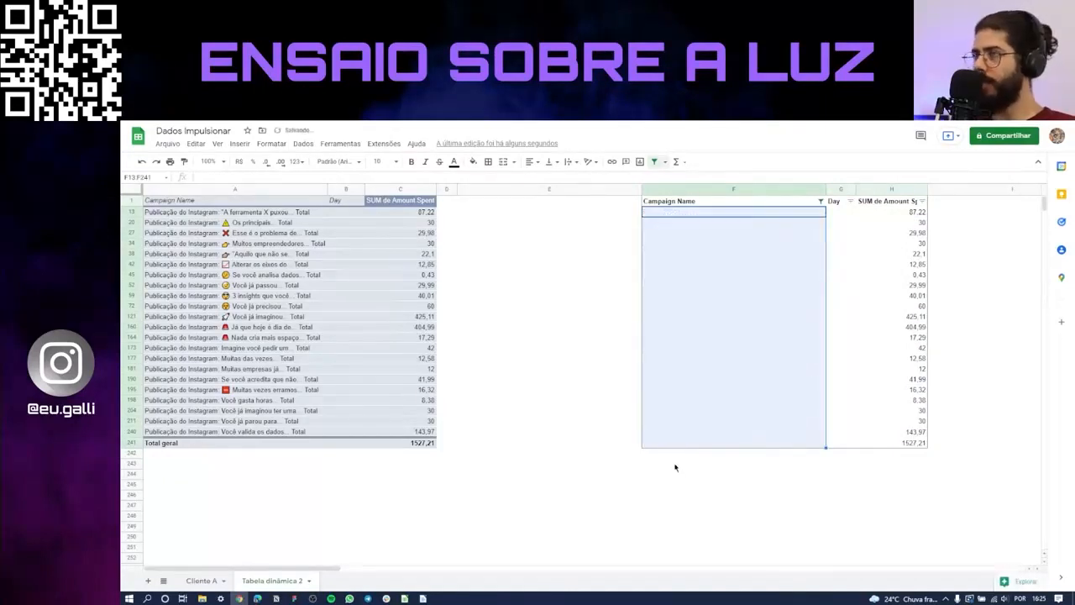
{"action": "left_click", "coordinate": [885, 223]}
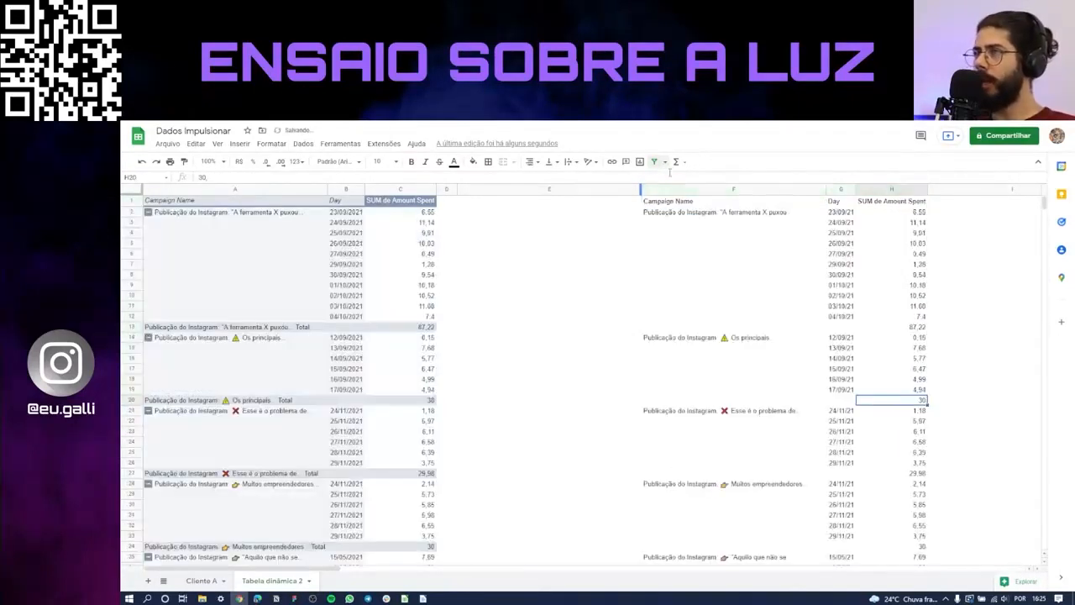
{"action": "left_click", "coordinate": [725, 275]}
{"action": "left_click", "coordinate": [611, 216]}
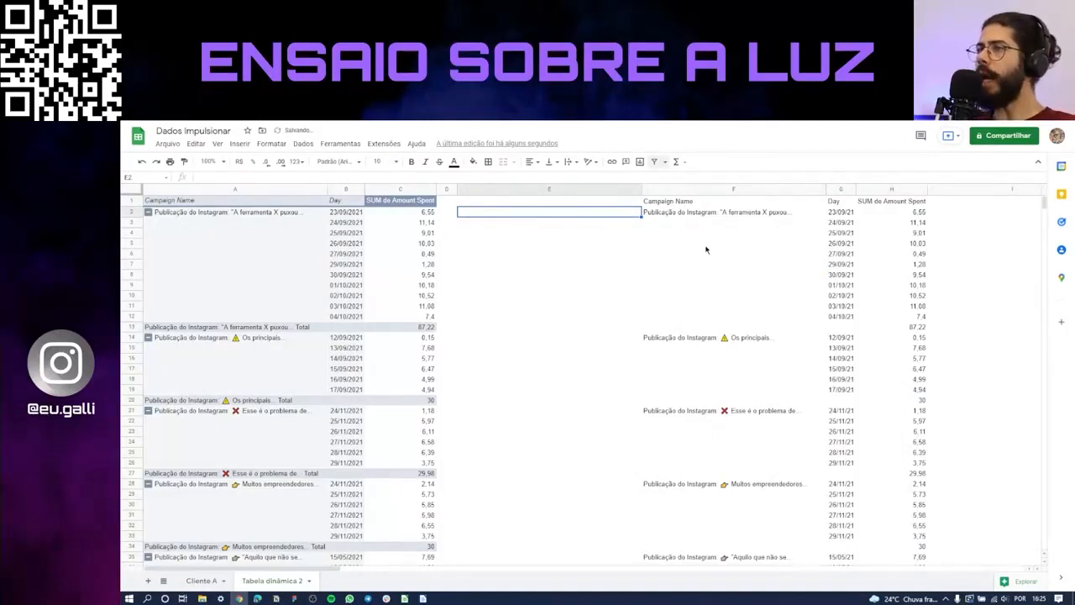
Copy the first campaign name from F2 into the empty cells F3:F12 of the same campaign
{"action": "left_click", "coordinate": [740, 217]}
{"action": "key", "text": "ctrl+c"}
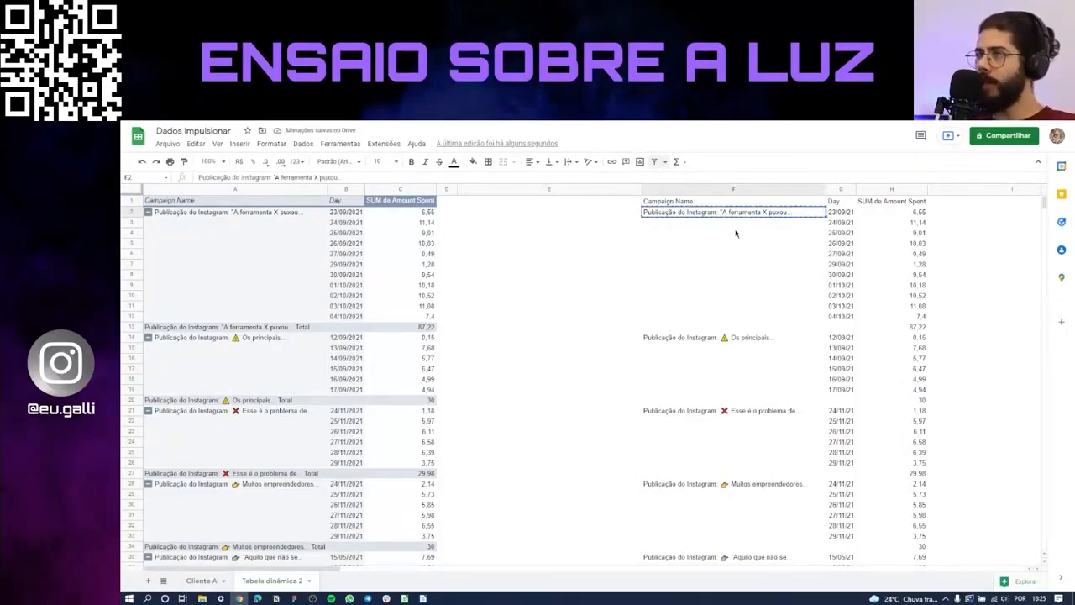
{"action": "left_click_drag", "start_coordinate": [736, 226], "coordinate": [729, 317]}
{"action": "key", "text": "ctrl+v"}
{"action": "left_click", "coordinate": [738, 328]}
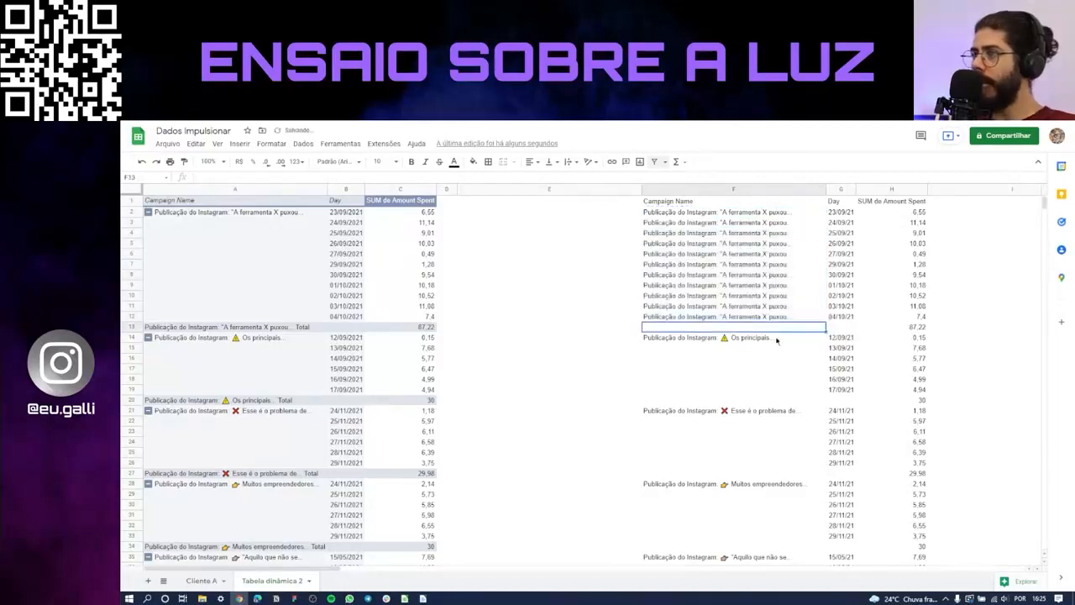
{"action": "left_click_drag", "start_coordinate": [950, 333], "coordinate": [808, 330]}
{"action": "mouse_move", "coordinate": [630, 328]}
{"action": "left_mouse_down"}
{"action": "mouse_move", "coordinate": [888, 329]}
{"action": "mouse_move", "coordinate": [643, 330]}
{"action": "mouse_move", "coordinate": [608, 316]}
{"action": "mouse_move", "coordinate": [623, 310]}
{"action": "left_mouse_up"}
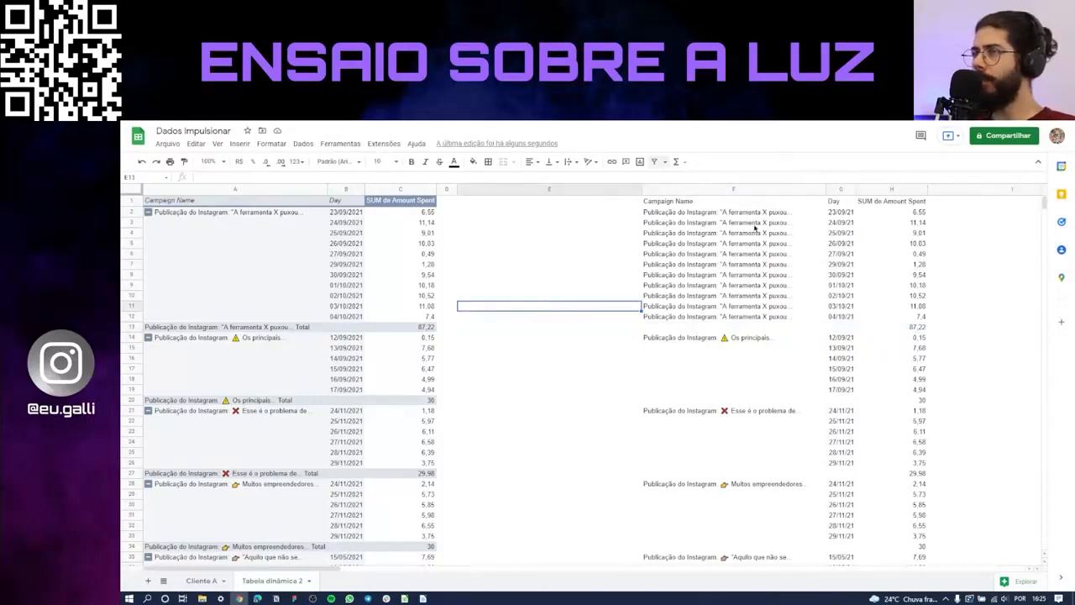
Clear the copied campaign names from F3:F12
{"action": "left_click_drag", "start_coordinate": [756, 225], "coordinate": [743, 324]}
{"action": "key", "text": "Delete"}
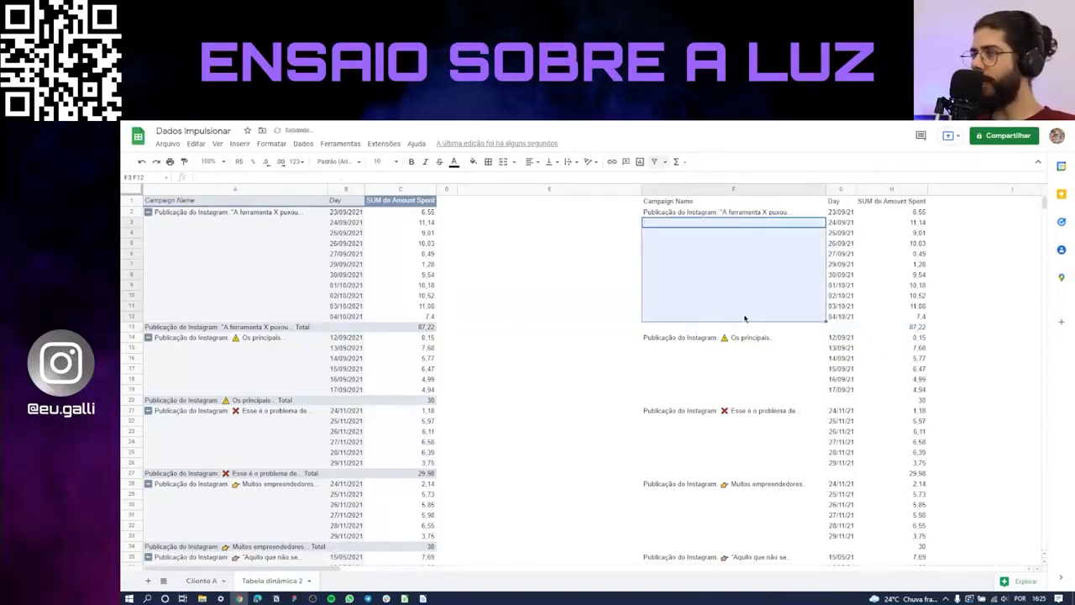
{"action": "left_click", "coordinate": [605, 264]}
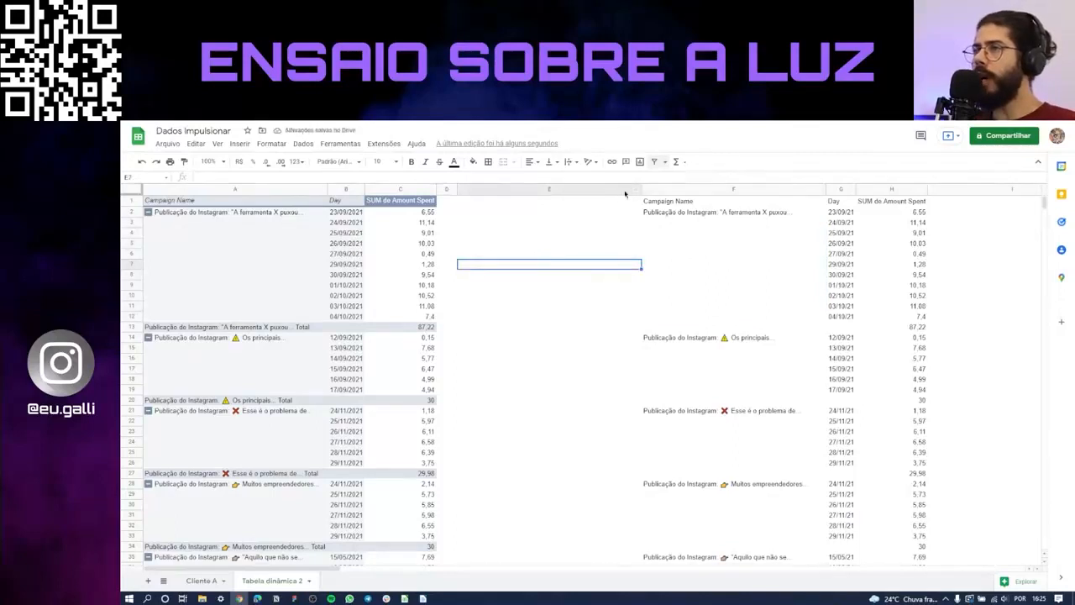
Enter the header "Nome de Campanha OK" in E1 of the empty column before the pasted Campaign Name
{"action": "left_click", "coordinate": [597, 213]}
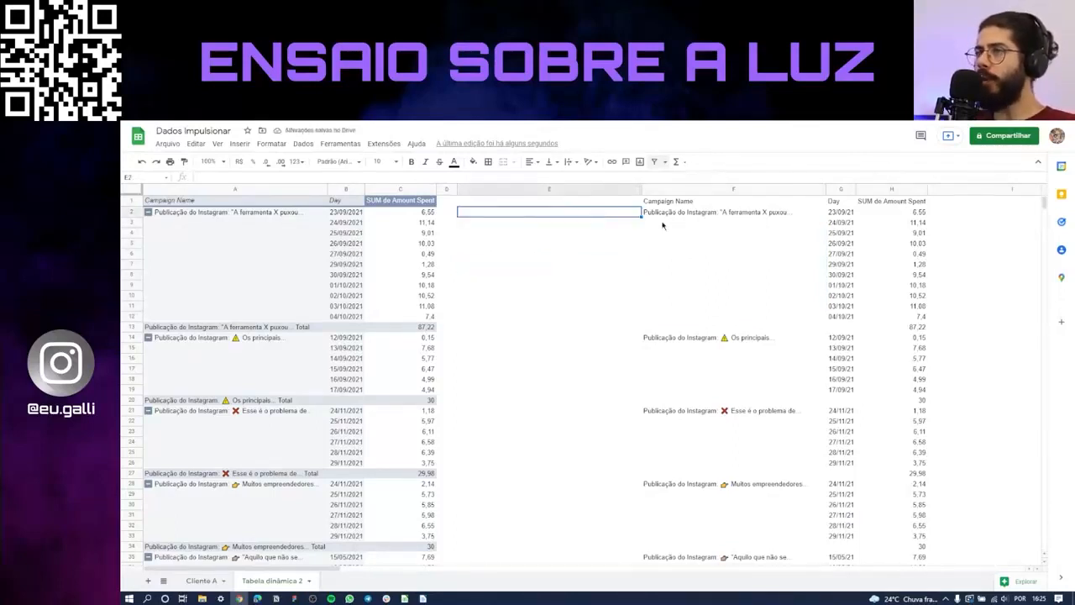
{"action": "left_click", "coordinate": [601, 203]}
{"action": "type", "text": "Campani"}
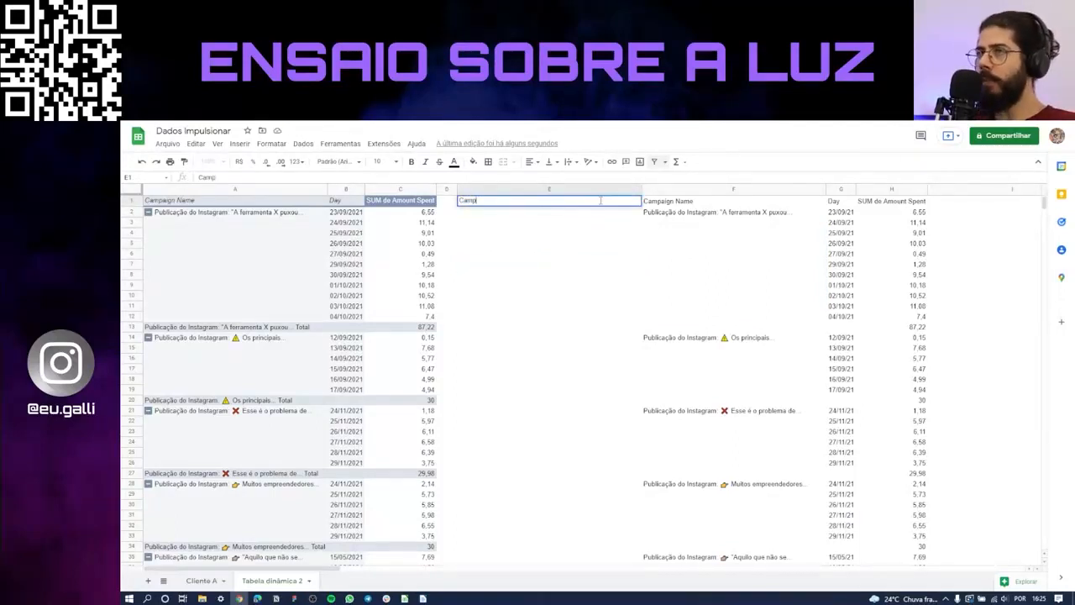
{"action": "left_click", "coordinate": [599, 246]}
{"action": "double_click", "coordinate": [536, 202]}
{"action": "key", "text": "ctrl+a"}
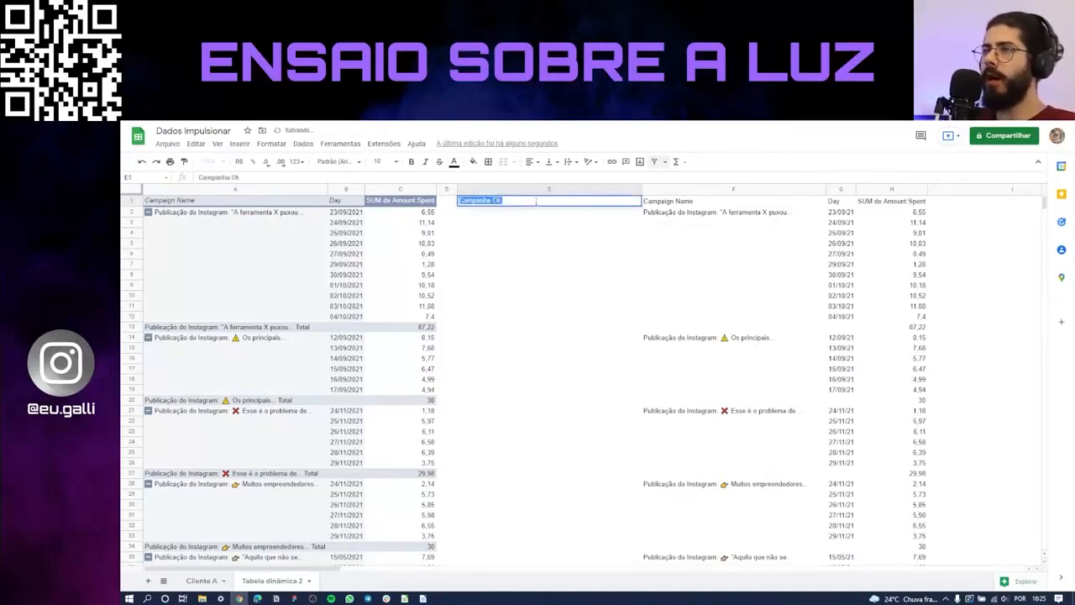
{"action": "type", "text": "Nome de Campanh"}
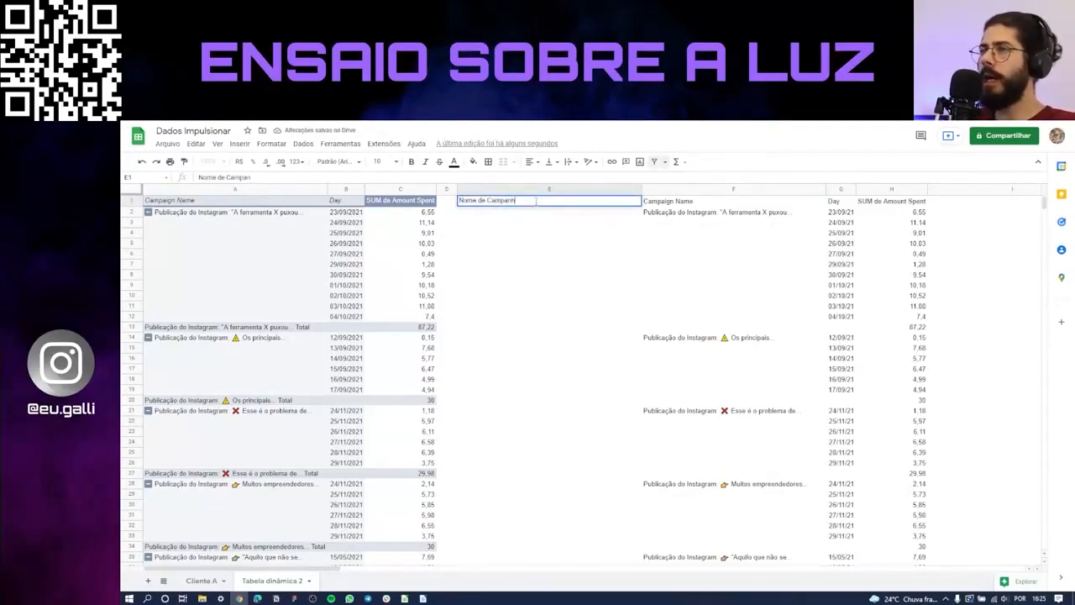
{"action": "type", "text": "a OK"}
{"action": "key", "text": "Return"}
Switch to the mind map, expand the Se = "" node to read its formulas, and return to the spreadsheet
{"action": "key", "text": "alt+Tab"}
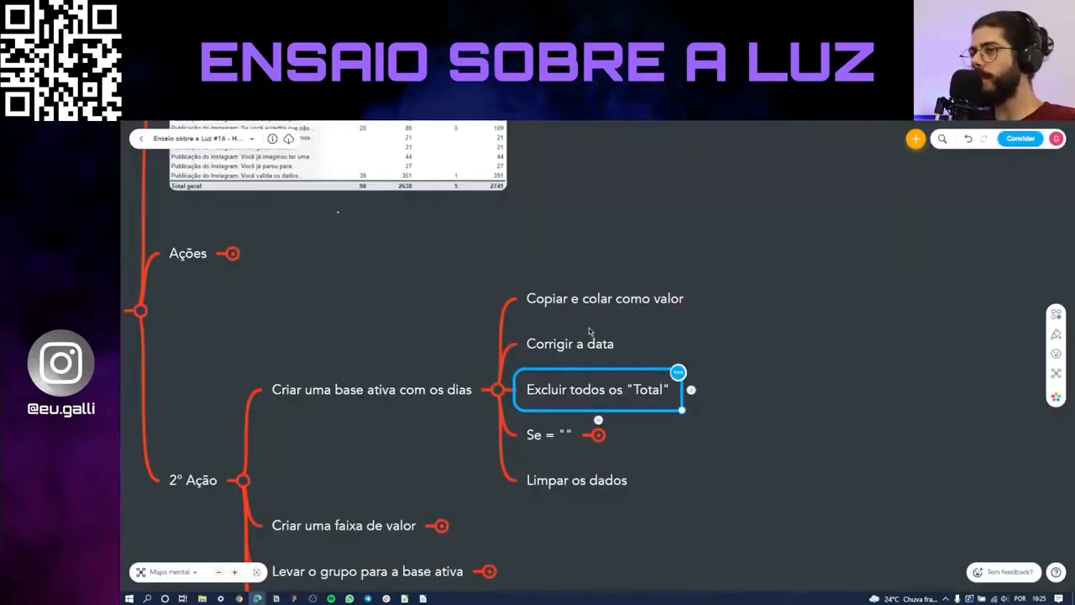
{"action": "left_click", "coordinate": [600, 437]}
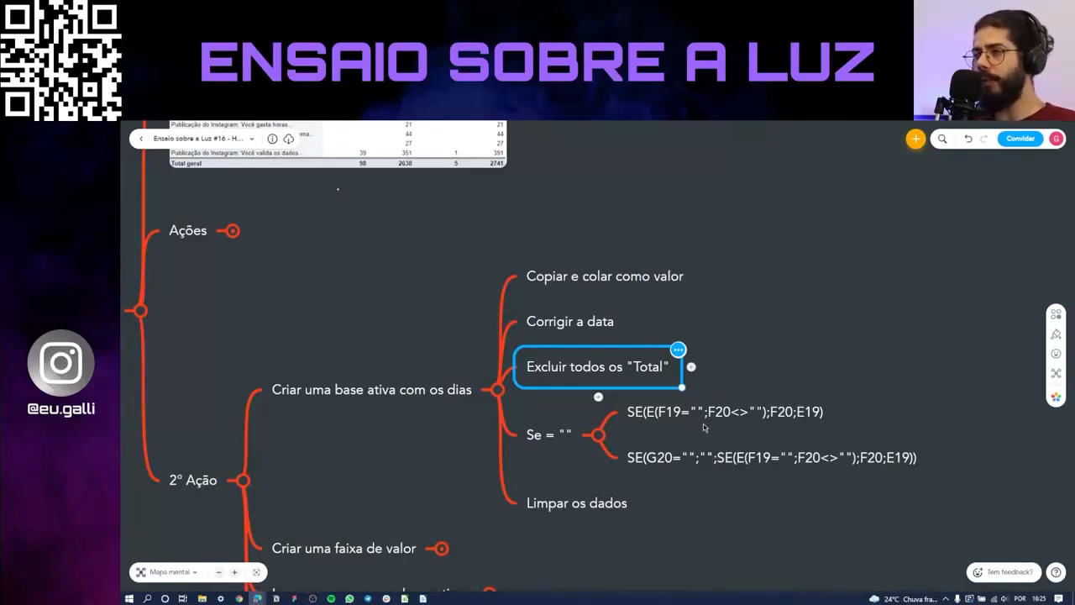
{"action": "key", "text": "alt+Tab"}
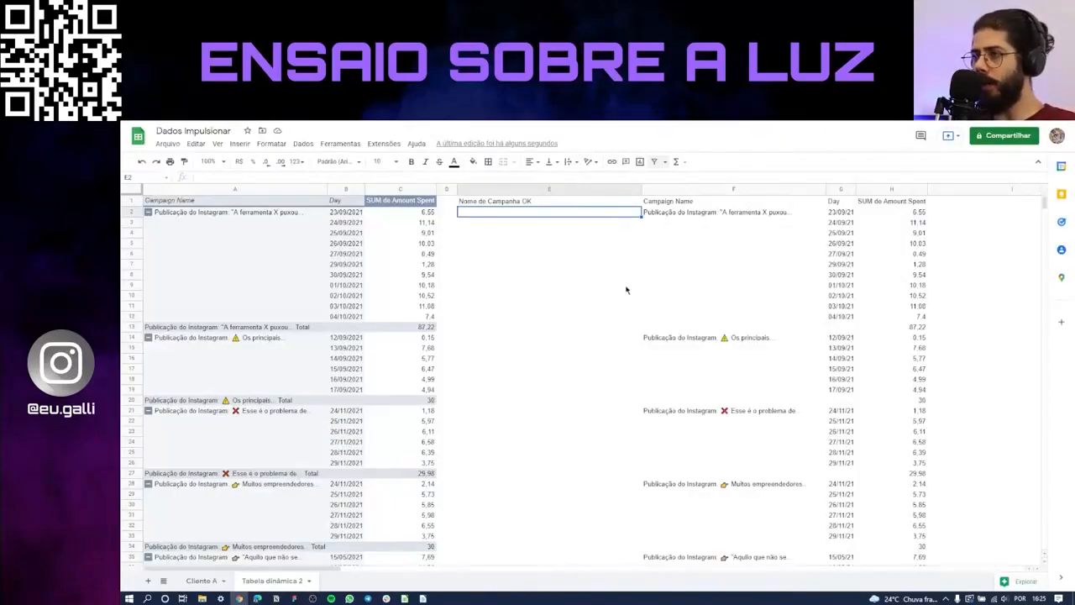
Start an SE formula in E2, switch to the mind map and copy the formula SE(E(F19="";F20<>"");F20;E19)
{"action": "type", "text": "=se("}
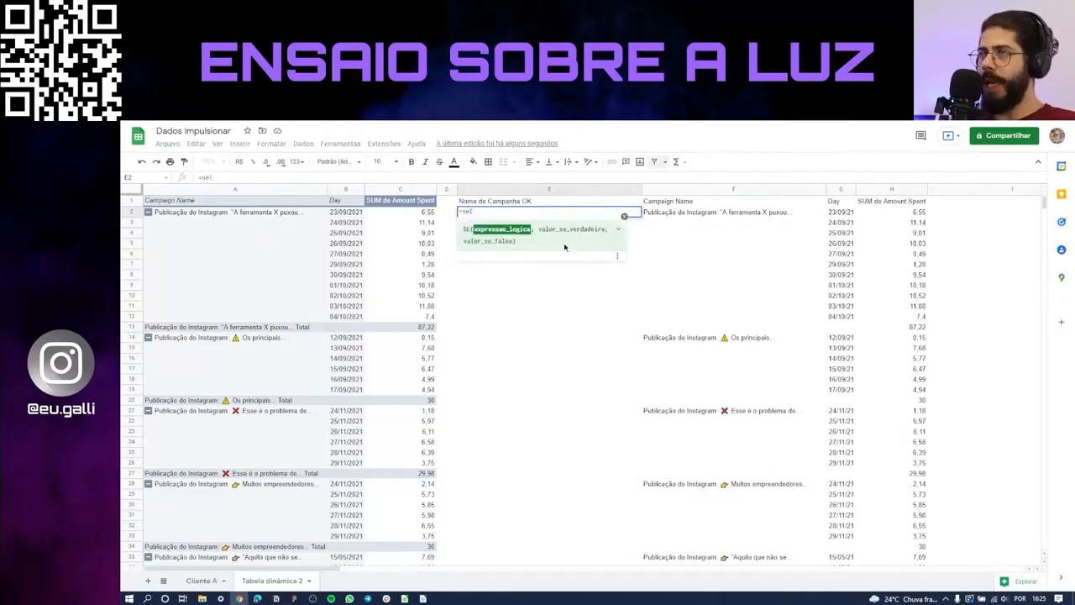
{"action": "type", "text": ")"}
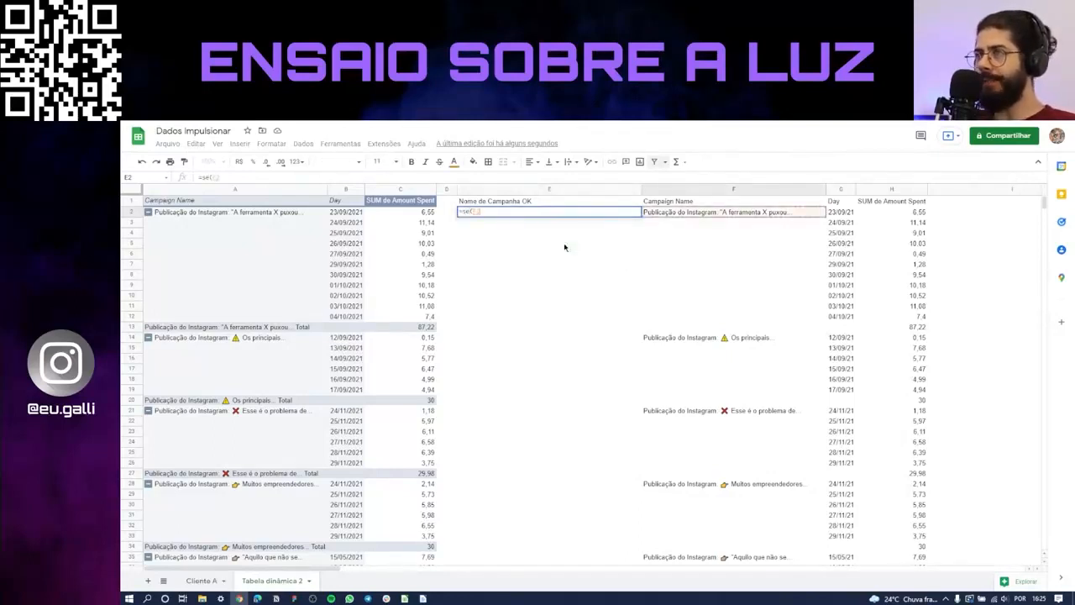
{"action": "key", "text": "alt+Tab"}
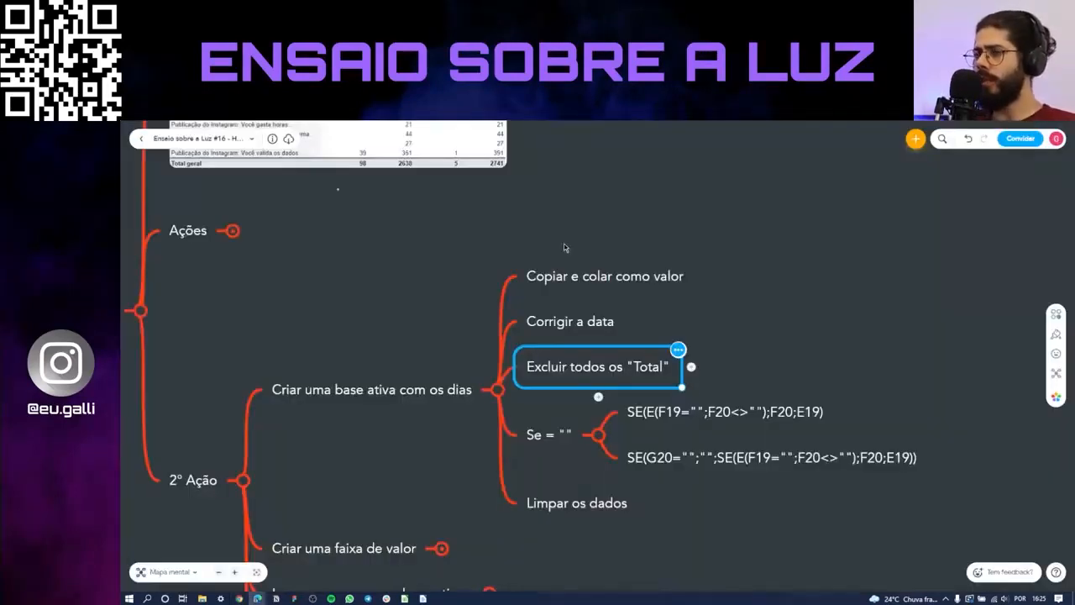
{"action": "left_click", "coordinate": [763, 414]}
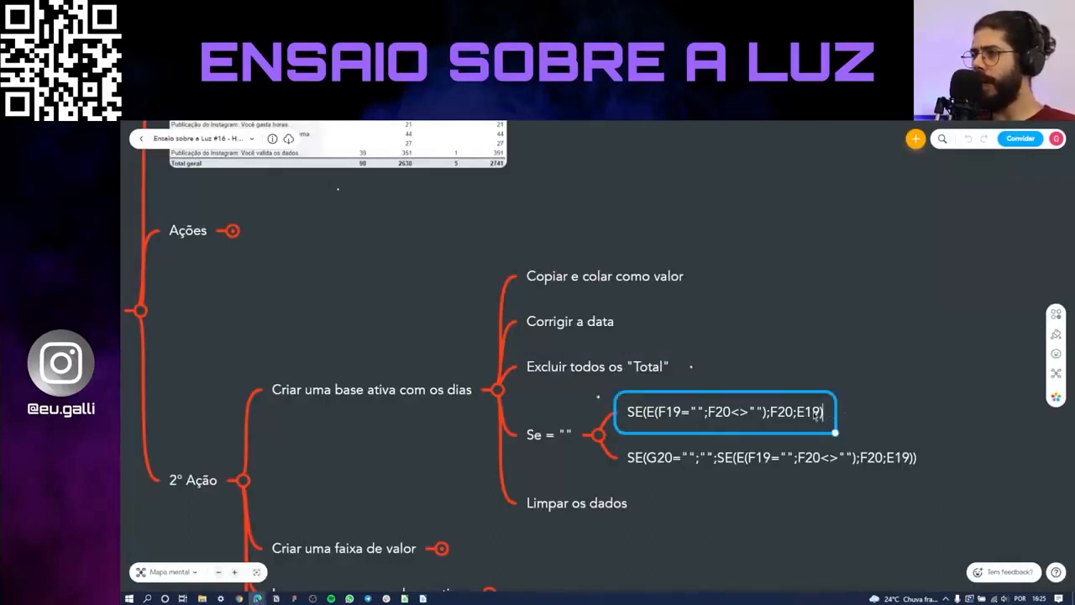
{"action": "triple_click", "coordinate": [815, 411]}
{"action": "key", "text": "ctrl+c"}
{"action": "key", "text": "alt+Tab"}
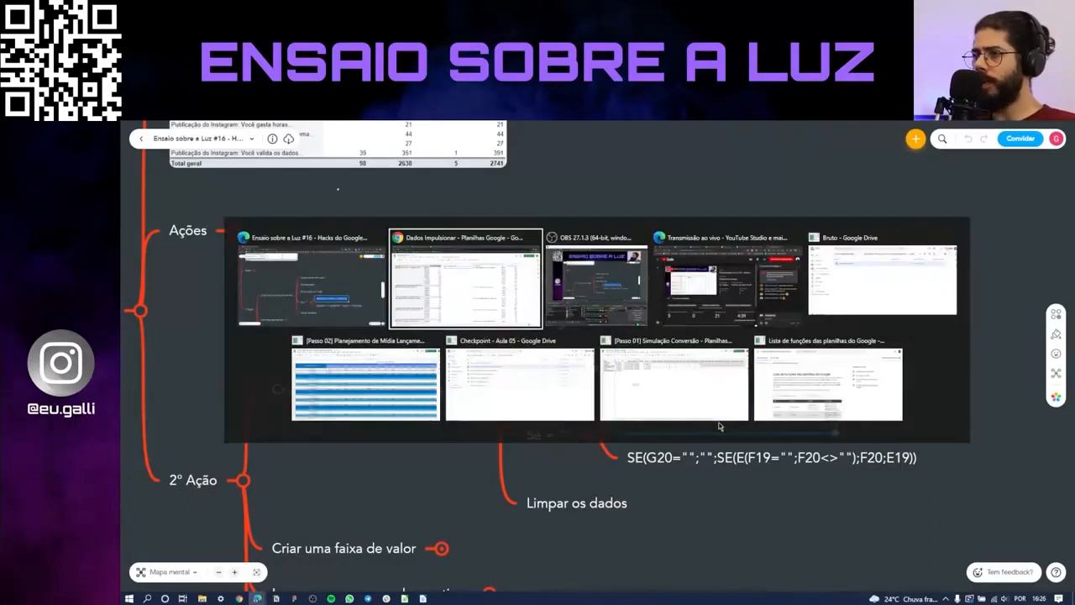
{"action": "double_click", "coordinate": [523, 213]}
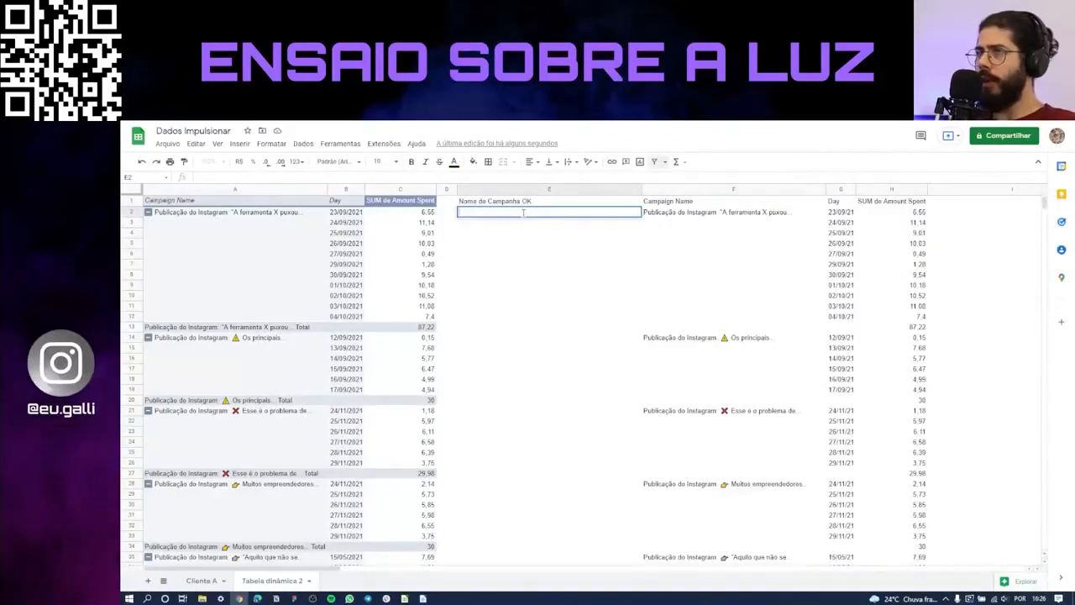
{"action": "type", "text": "=SE(E(F19<>\"\";F20<>\"\");F20;E19)"}
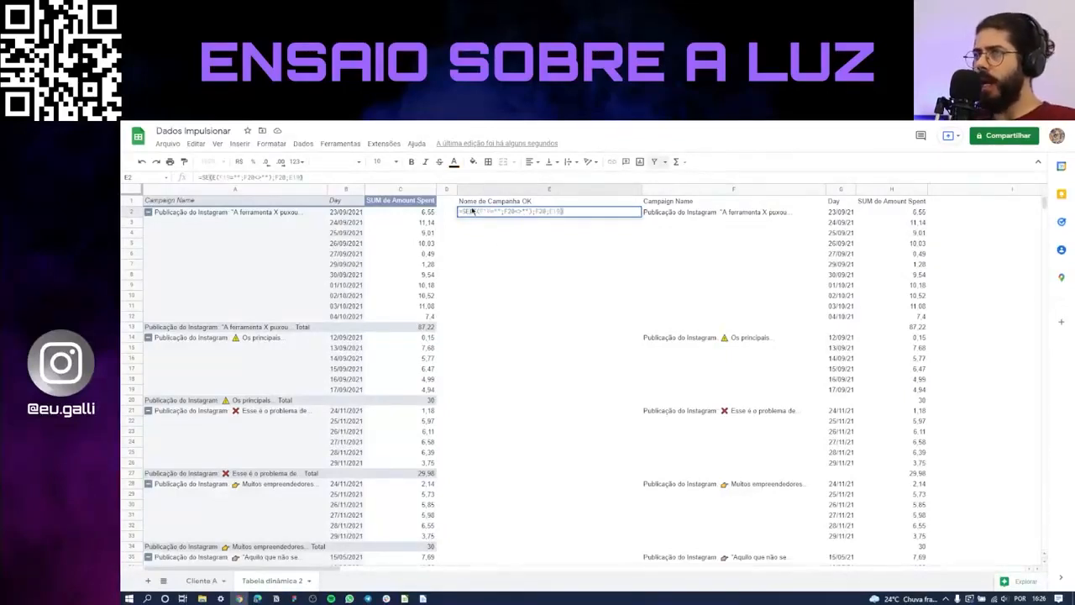
{"action": "left_click", "coordinate": [486, 212]}
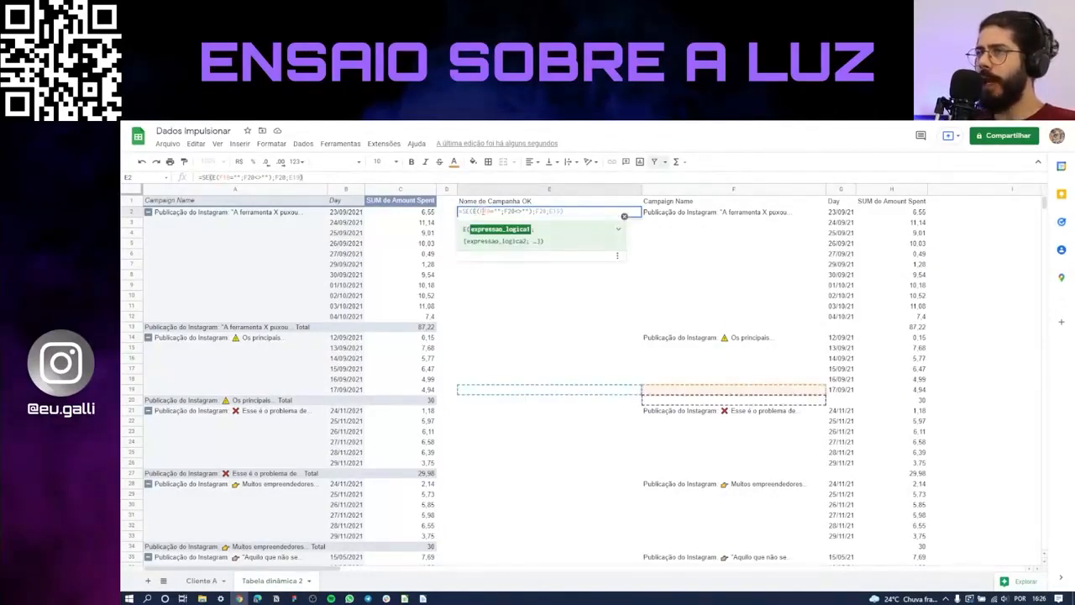
{"action": "key", "text": "Escape"}
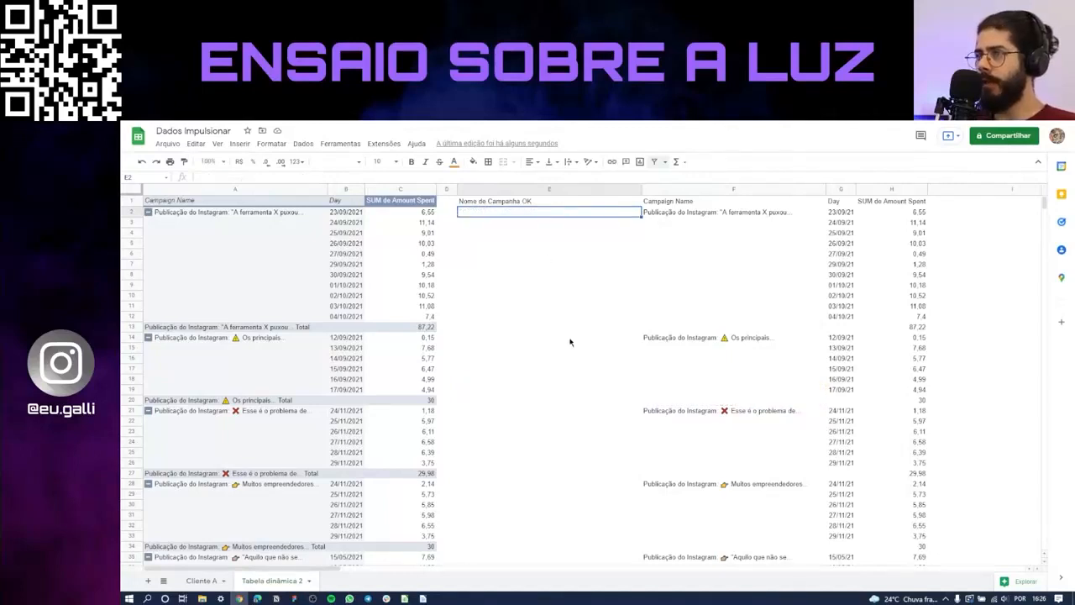
{"action": "key", "text": "ctrl+v"}
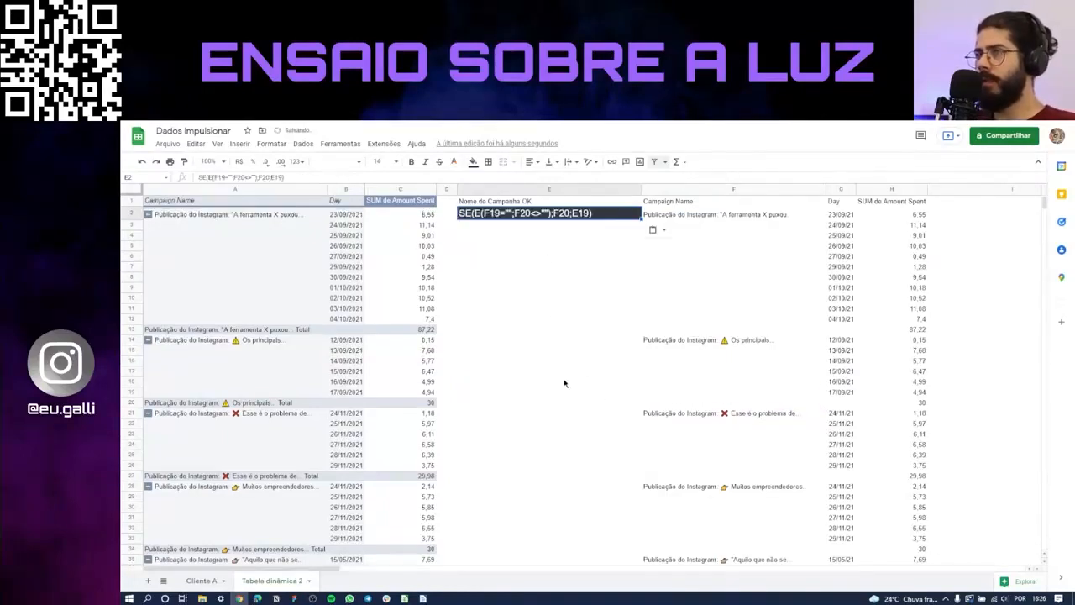
{"action": "key", "text": "ctrl+z"}
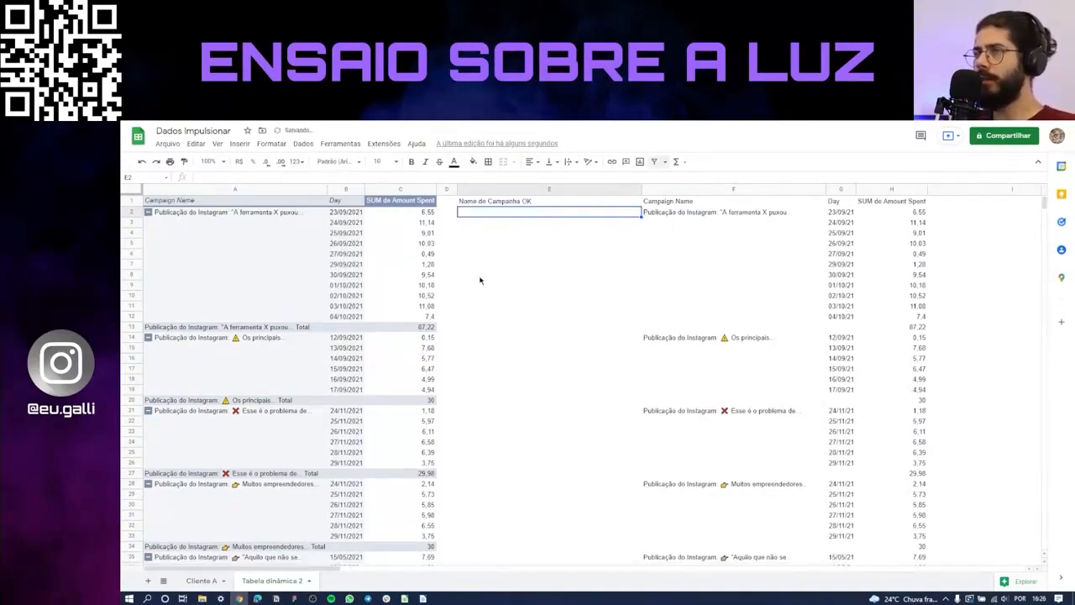
Enter the copied formula in E2 as =SE(E(F19="";F20<>"");F20;E19)
{"action": "double_click", "coordinate": [599, 341]}
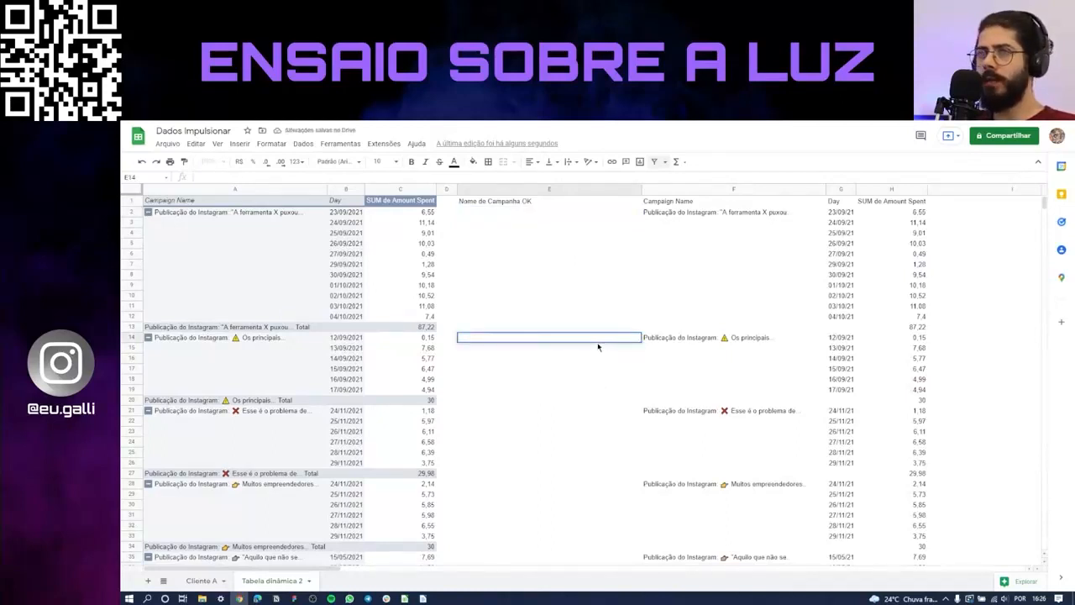
{"action": "left_click", "coordinate": [588, 393]}
{"action": "double_click", "coordinate": [587, 215]}
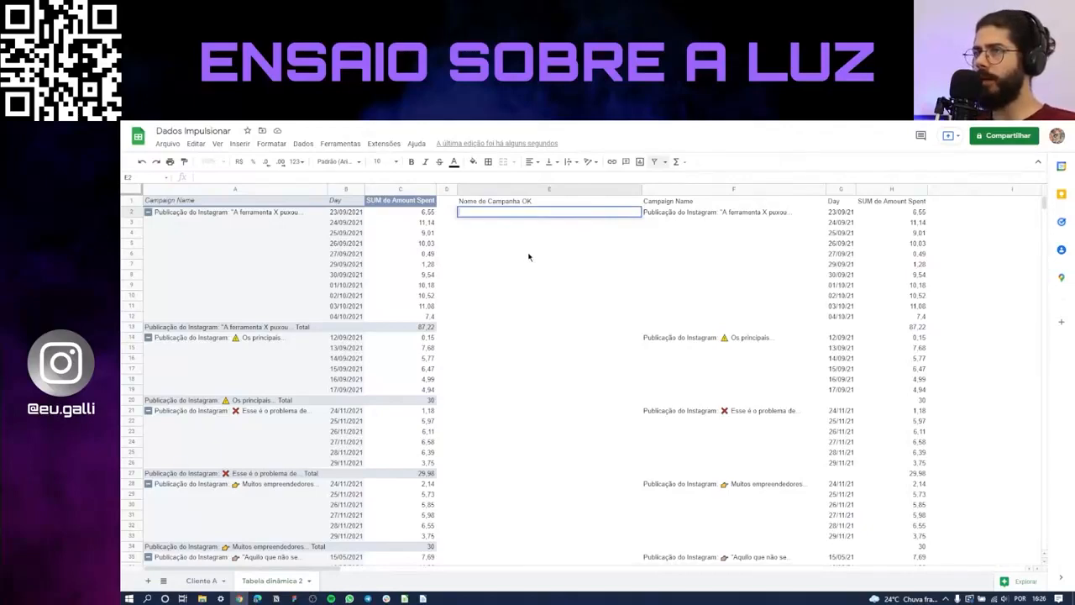
{"action": "key", "text": "alt+Tab"}
{"action": "key", "text": "alt+Tab"}
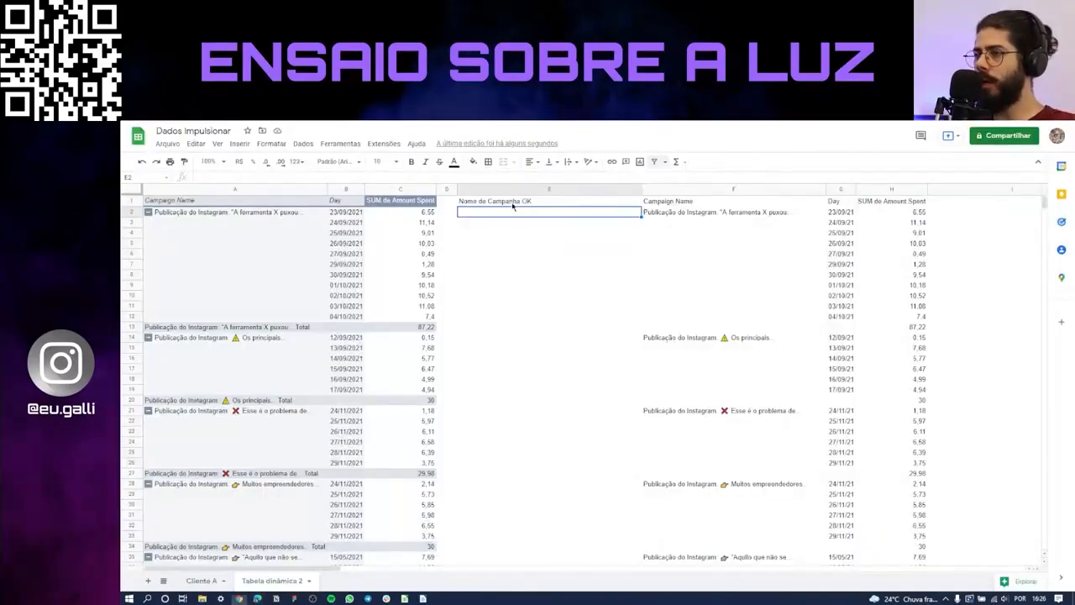
{"action": "type", "text": "=SE(E(F19=\"\";F20<>\"\");F20;E19)"}
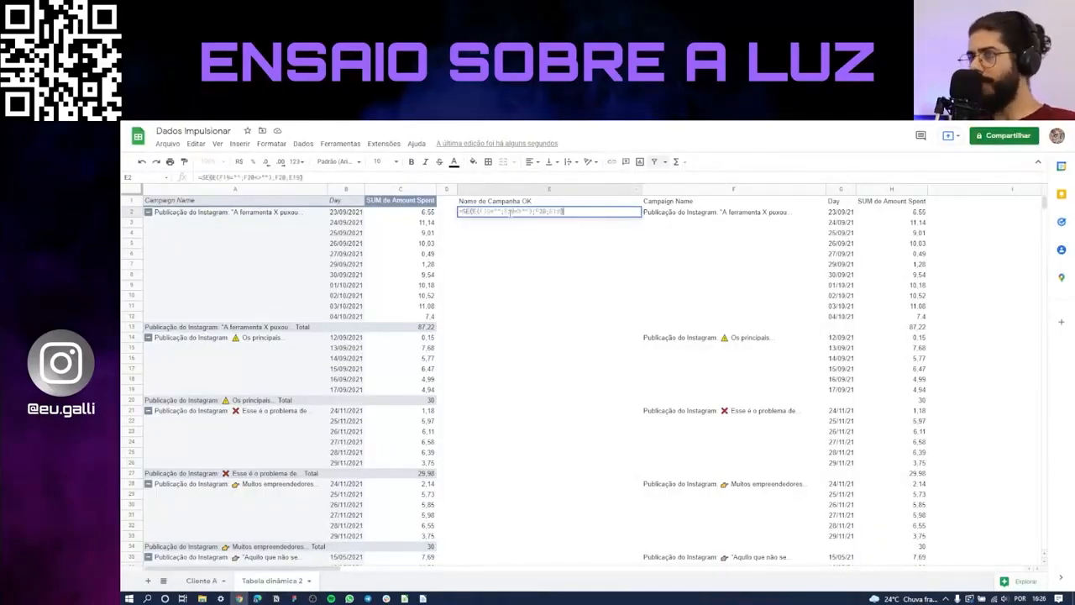
{"action": "left_click", "coordinate": [489, 211]}
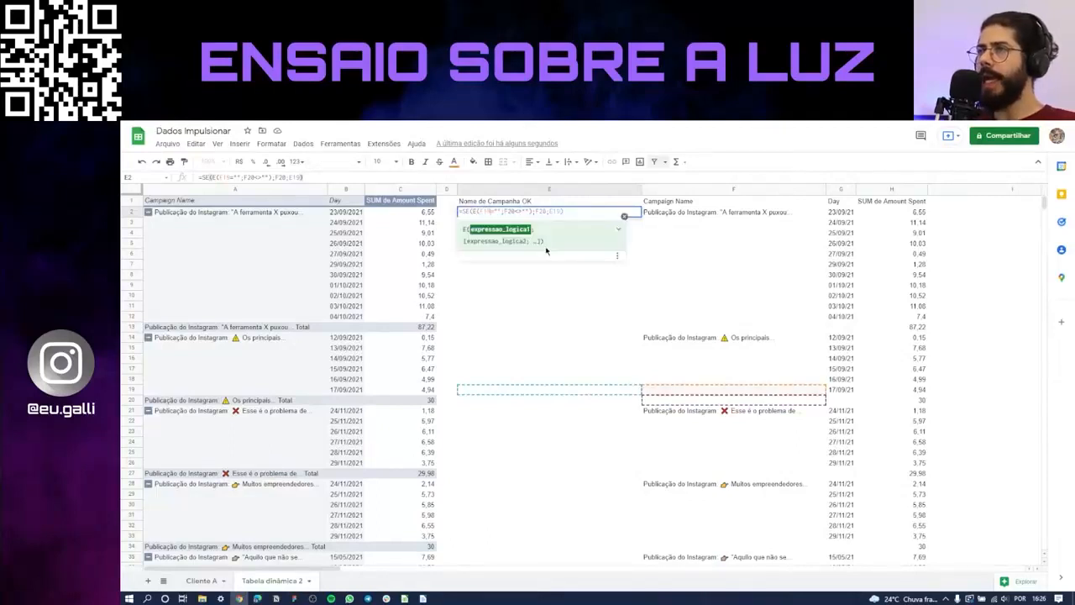
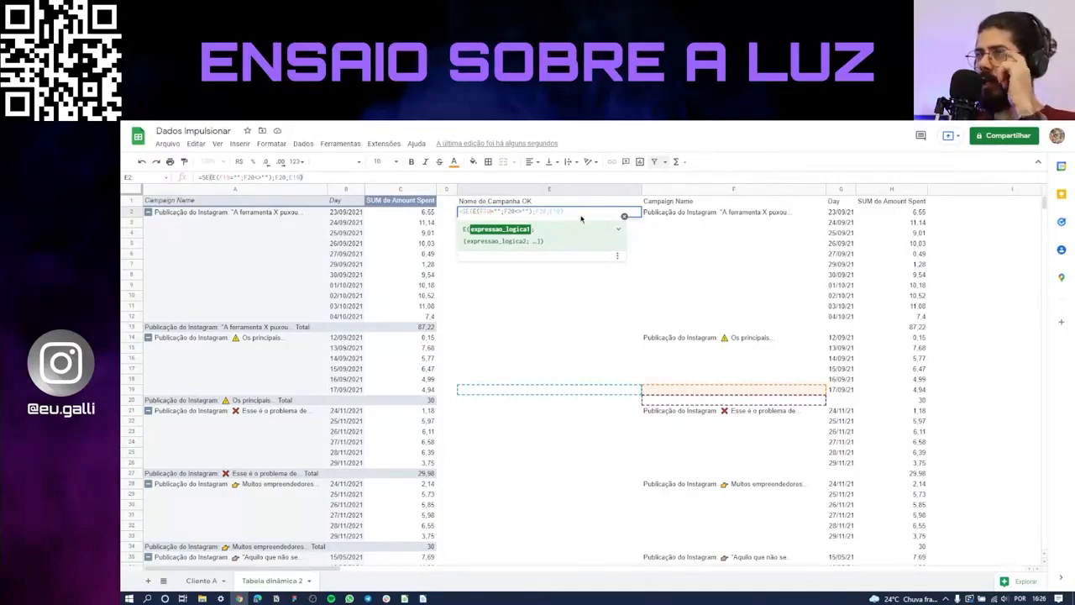
Repoint the two conditions of the E2 formula to F1="" and F2<>""
{"action": "key", "text": "BackSpace"}
{"action": "key", "text": "BackSpace"}
{"action": "key", "text": "BackSpace"}
{"action": "left_click", "coordinate": [696, 202]}
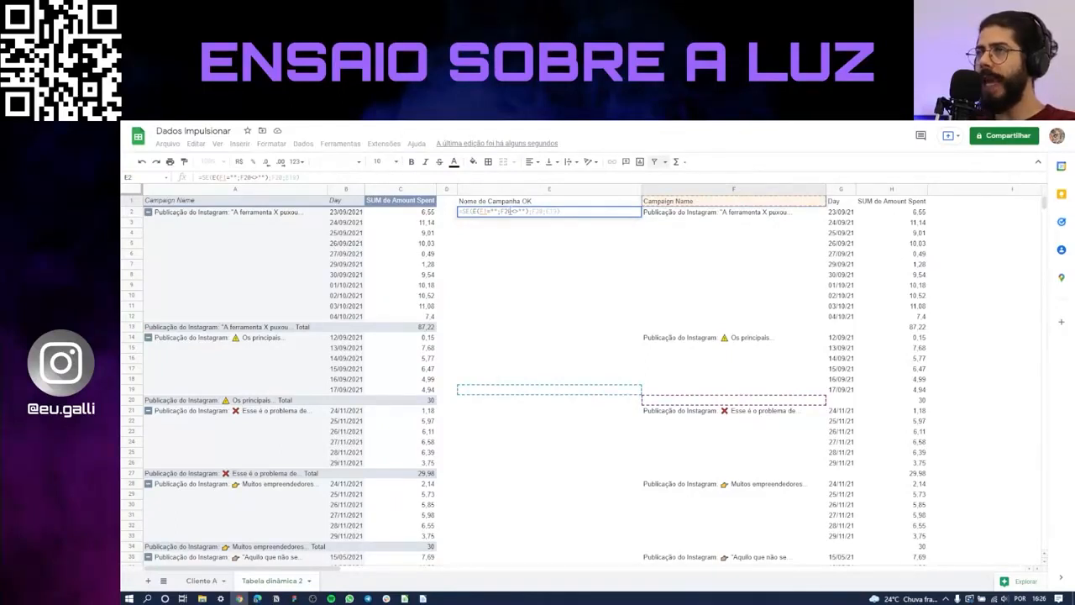
{"action": "left_click", "coordinate": [510, 212]}
{"action": "key", "text": "BackSpace"}
{"action": "key", "text": "BackSpace"}
{"action": "key", "text": "BackSpace"}
{"action": "left_click", "coordinate": [700, 215]}
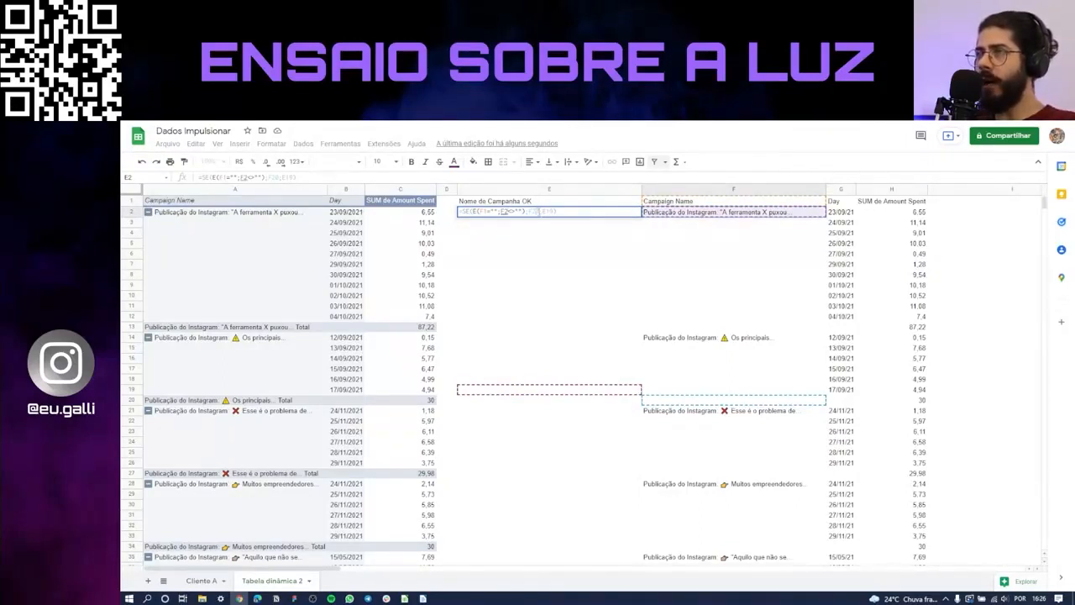
Set the E2 formula's true result to F2 and its false result to E1, and commit the formula
{"action": "left_click", "coordinate": [539, 212]}
{"action": "key", "text": "BackSpace"}
{"action": "key", "text": "BackSpace"}
{"action": "key", "text": "BackSpace"}
{"action": "left_click", "coordinate": [684, 213]}
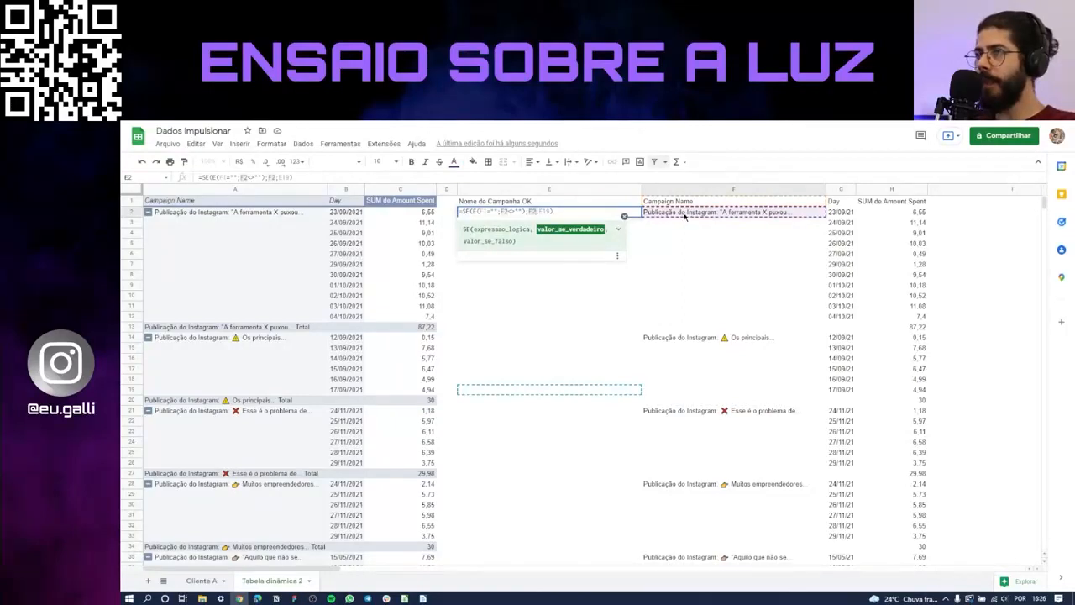
{"action": "left_click", "coordinate": [557, 202]}
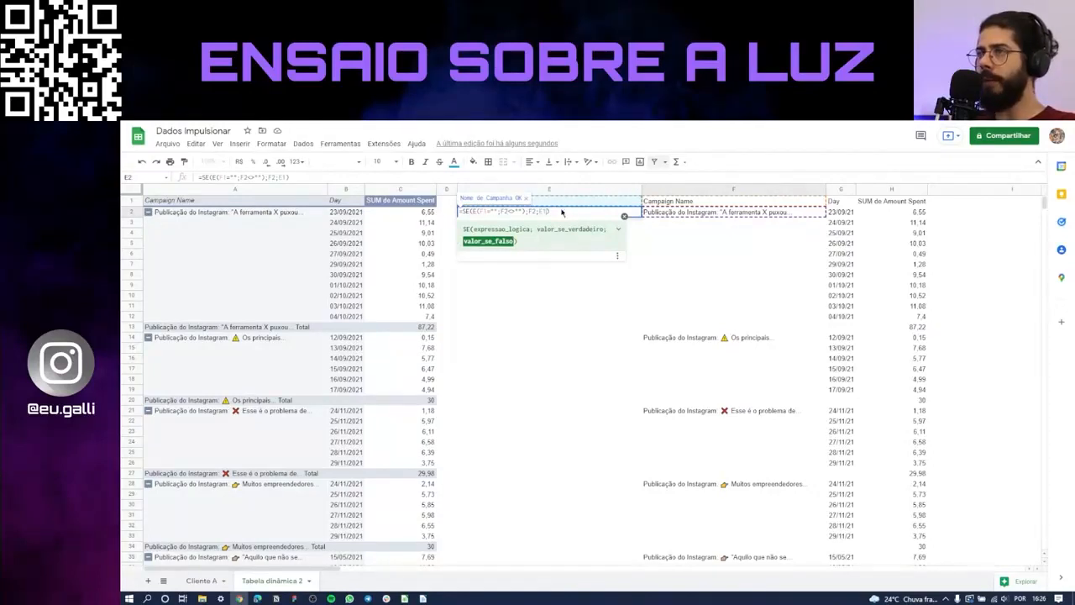
{"action": "key", "text": "Return"}
Copy the SE formula from E2 into E3
{"action": "left_click", "coordinate": [533, 213]}
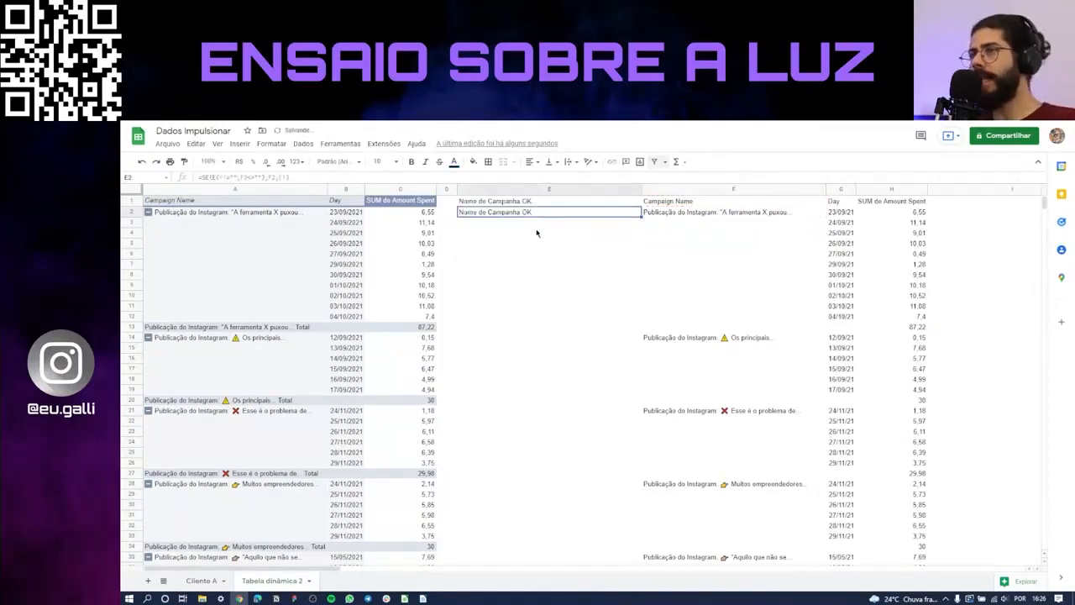
{"action": "key", "text": "ctrl+c"}
{"action": "left_click", "coordinate": [538, 224]}
{"action": "key", "text": "ctrl+v"}
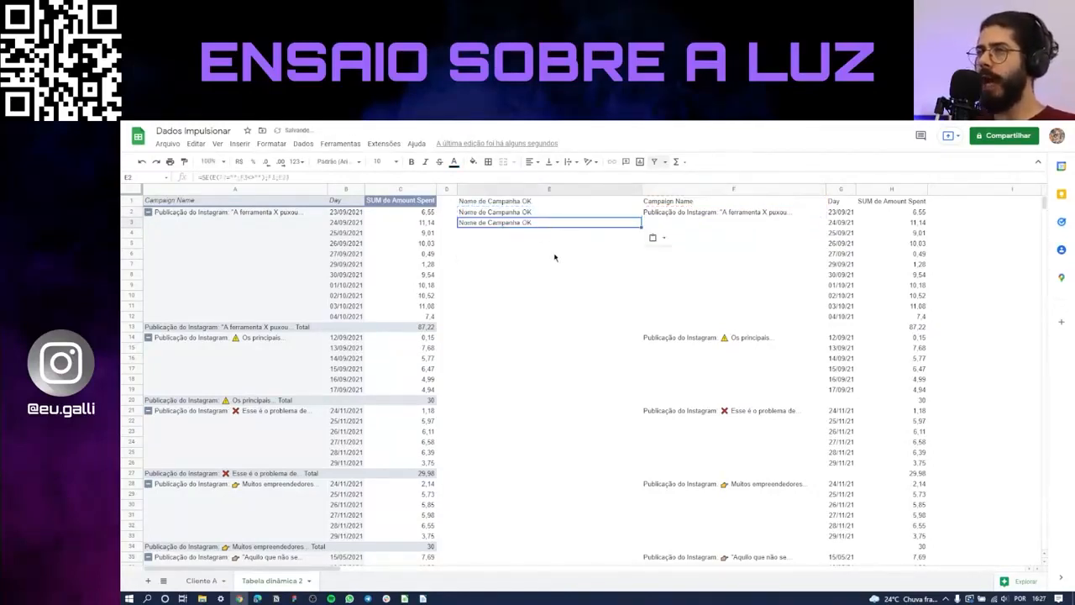
Replace the formula in E2 with the first campaign name copied from F2
{"action": "left_click", "coordinate": [531, 214]}
{"action": "left_click", "coordinate": [669, 215]}
{"action": "left_click", "coordinate": [558, 212]}
{"action": "left_click", "coordinate": [653, 215]}
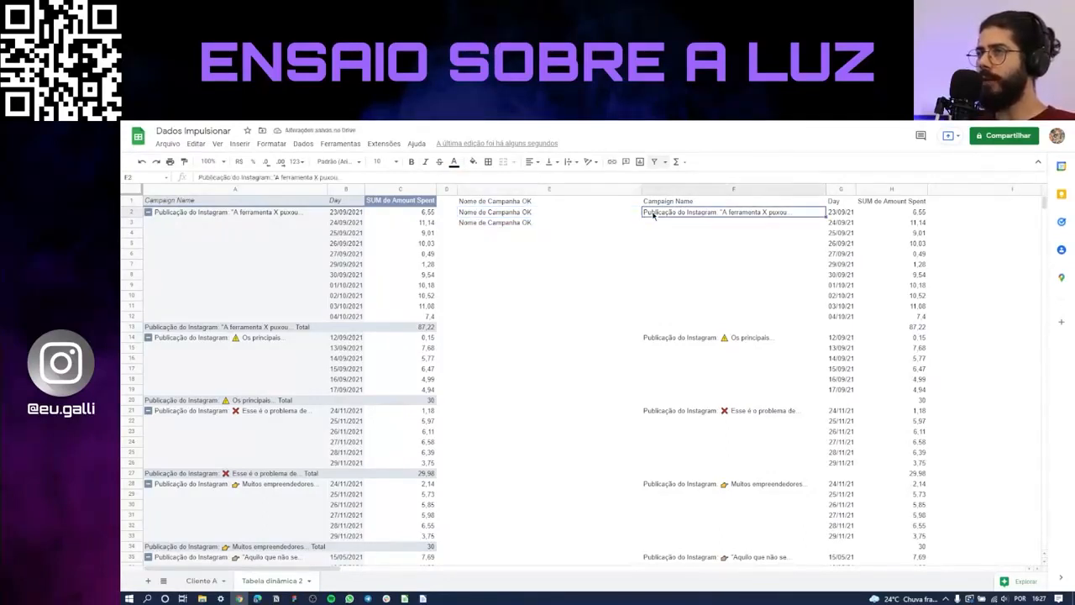
{"action": "key", "text": "ctrl+c"}
{"action": "left_click", "coordinate": [574, 213]}
{"action": "key", "text": "ctrl+v"}
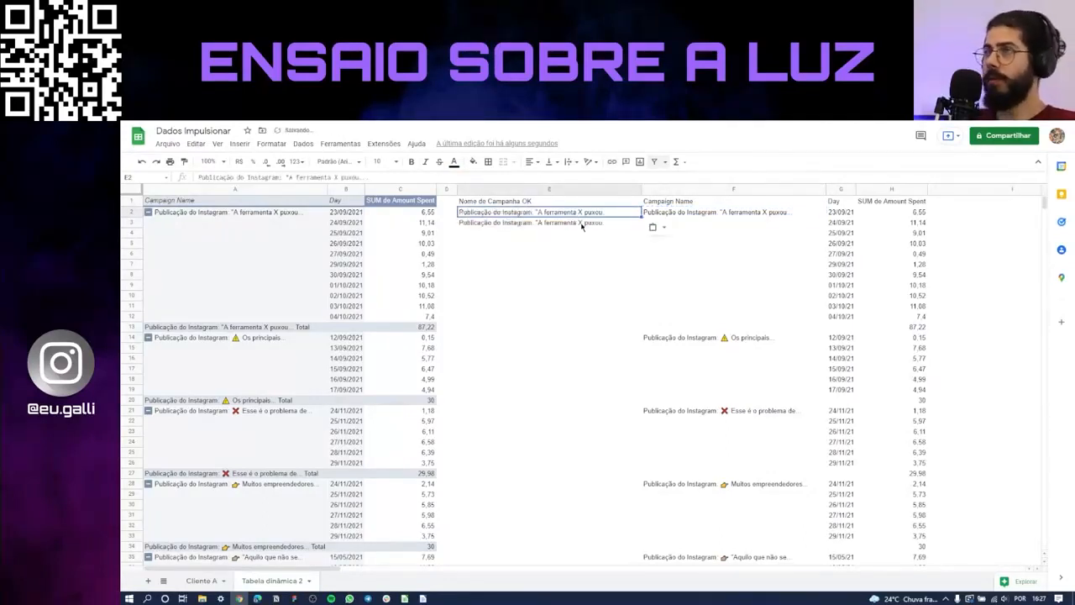
Copy the SE formula from E3 down through E4:E14
{"action": "left_click", "coordinate": [585, 245]}
{"action": "left_click", "coordinate": [609, 224]}
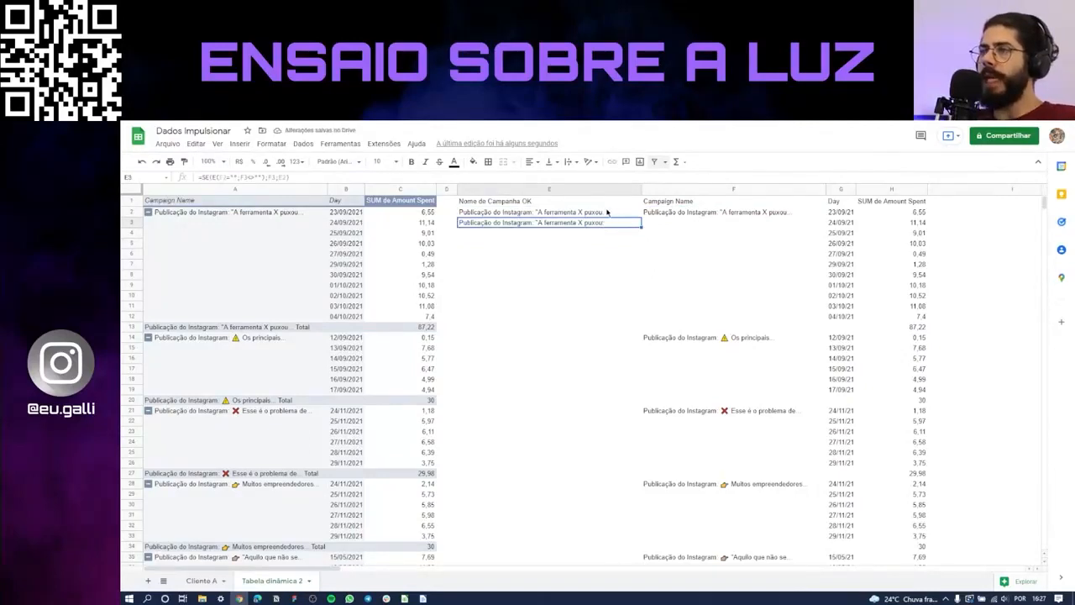
{"action": "double_click", "coordinate": [579, 225]}
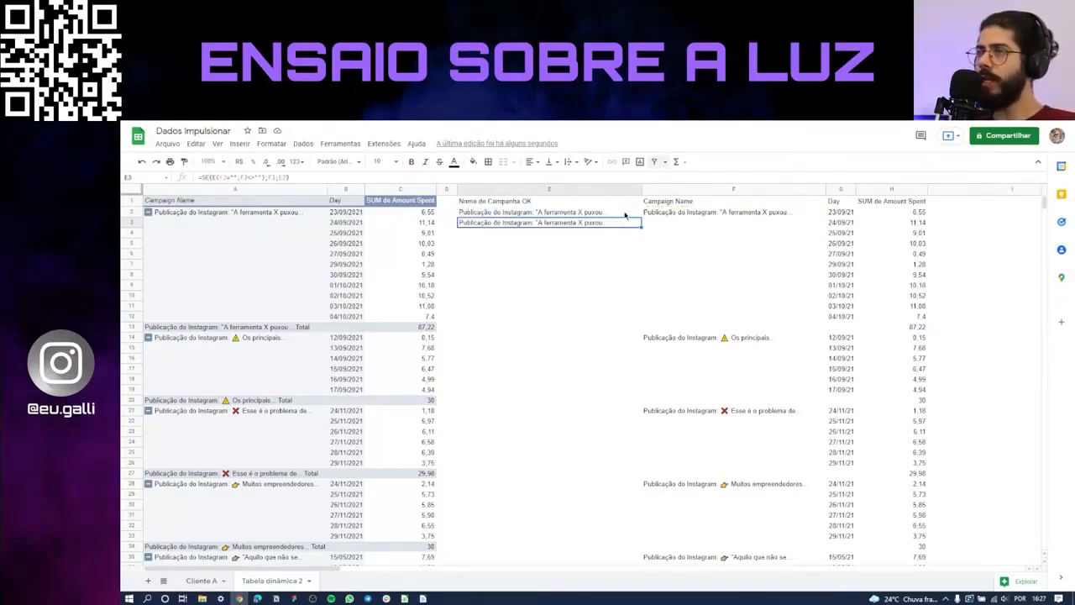
{"action": "key", "text": "Return"}
{"action": "left_click_drag", "start_coordinate": [600, 234], "coordinate": [583, 336]}
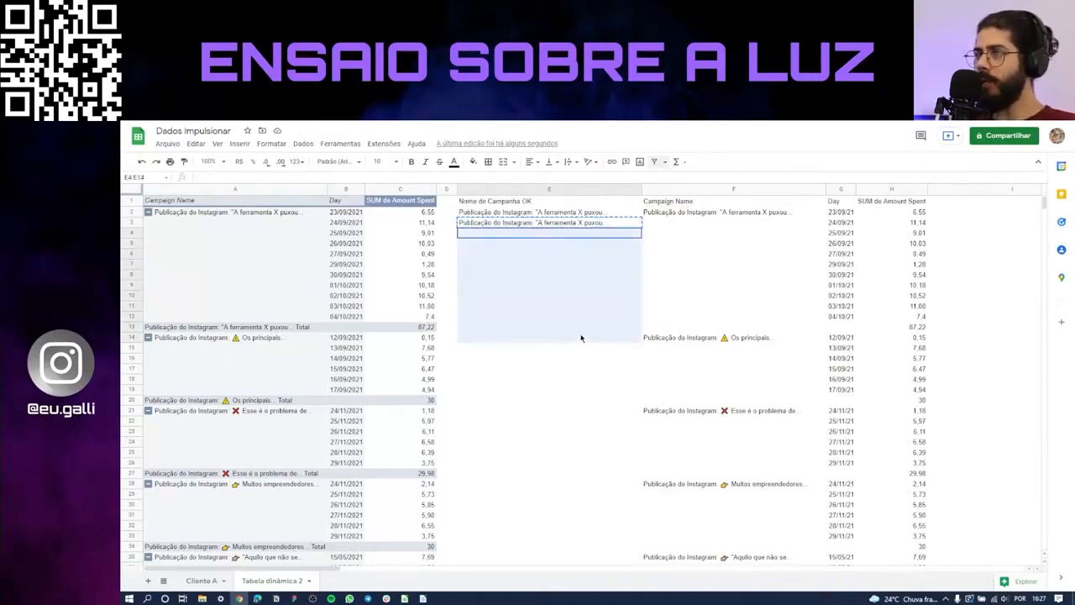
{"action": "key", "text": "ctrl+v"}
Examine the former Total row 13 and the cell references used by the formula in E14
{"action": "left_click", "coordinate": [687, 330]}
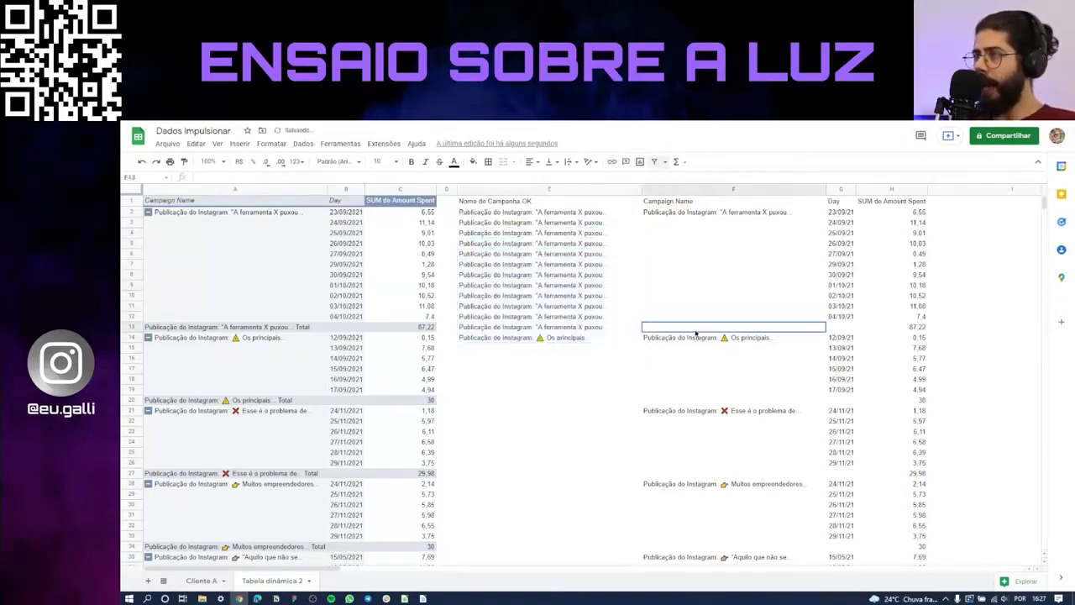
{"action": "left_click", "coordinate": [836, 329]}
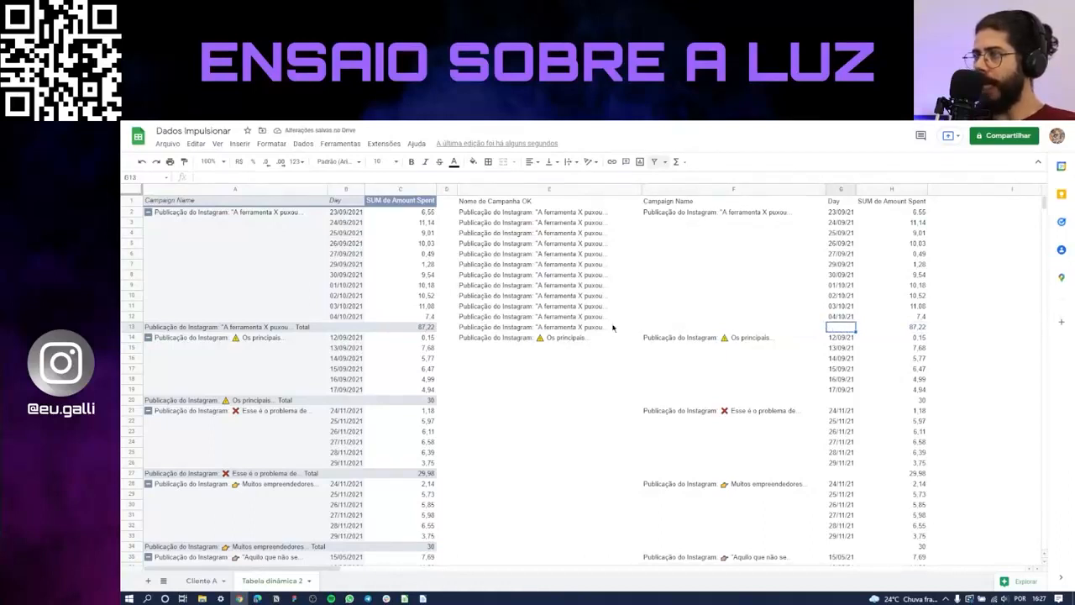
{"action": "left_click_drag", "start_coordinate": [614, 328], "coordinate": [919, 335]}
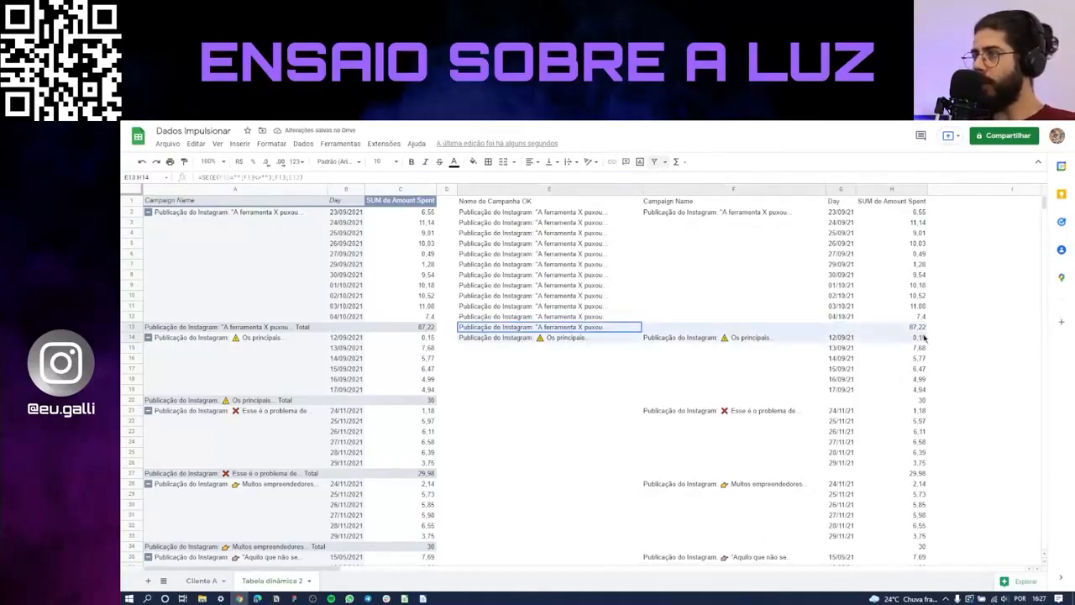
{"action": "left_click", "coordinate": [556, 337]}
{"action": "double_click", "coordinate": [561, 340]}
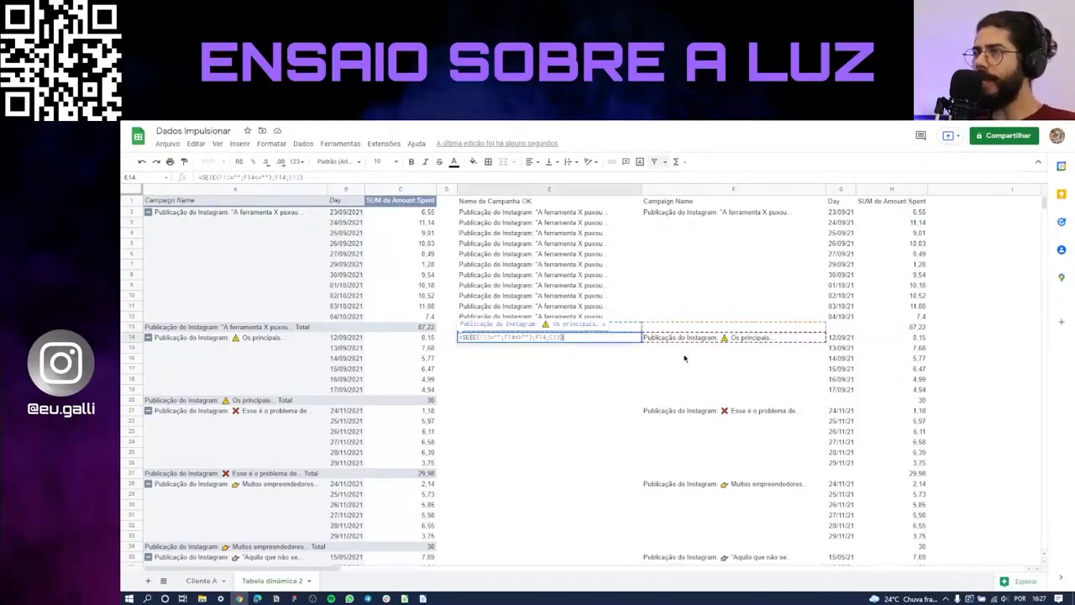
{"action": "key", "text": "Escape"}
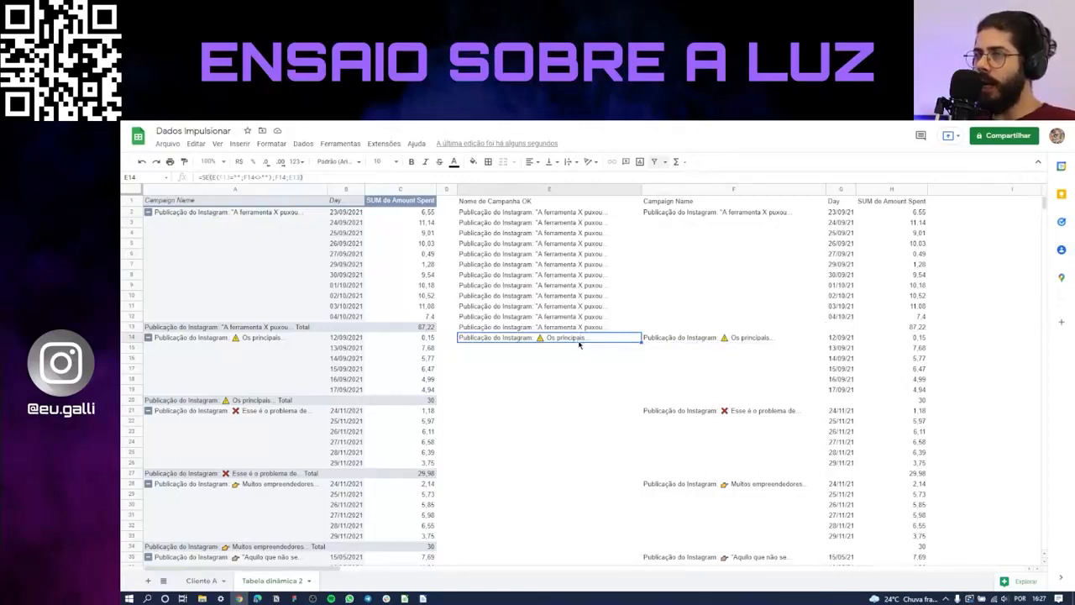
{"action": "double_click", "coordinate": [582, 340]}
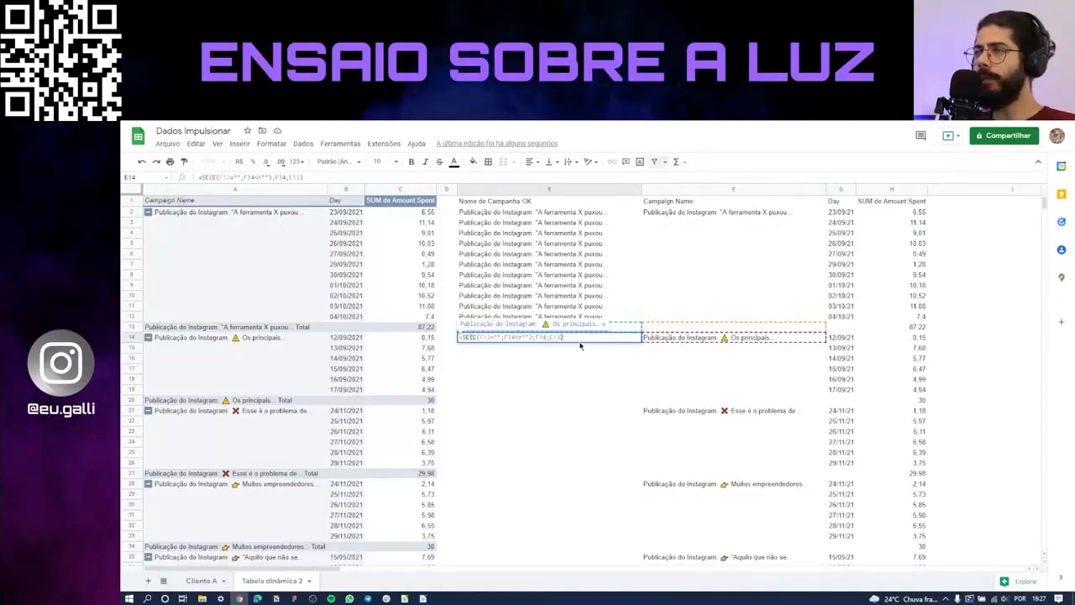
{"action": "key", "text": "Escape"}
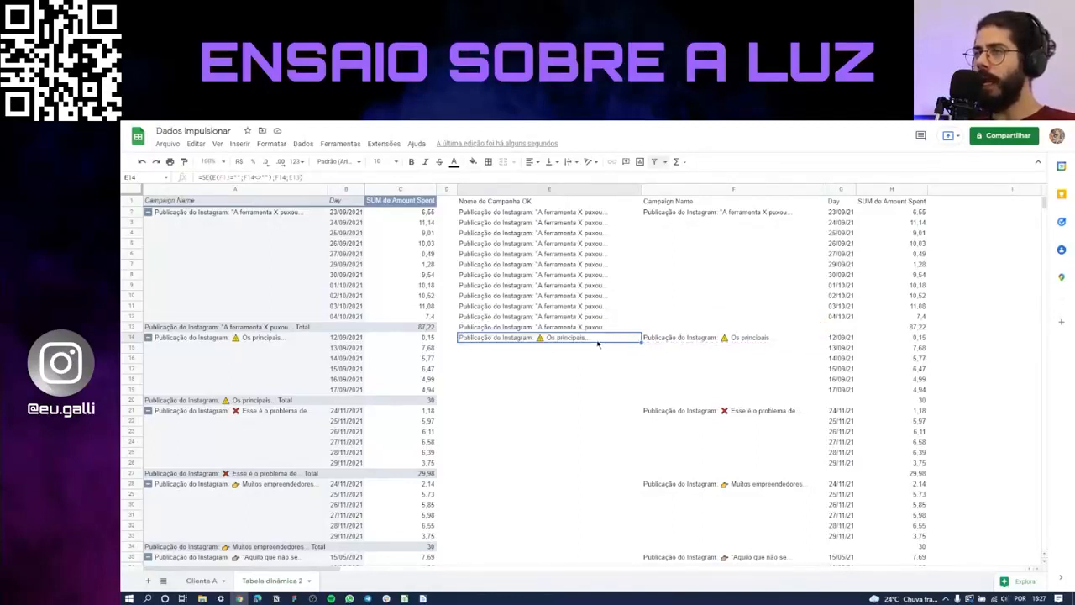
Copy the formula from E14 into E15, and check cells F20 and F21 where the next campaign begins
{"action": "key", "text": "ctrl+c"}
{"action": "left_click", "coordinate": [589, 351]}
{"action": "key", "text": "ctrl+v"}
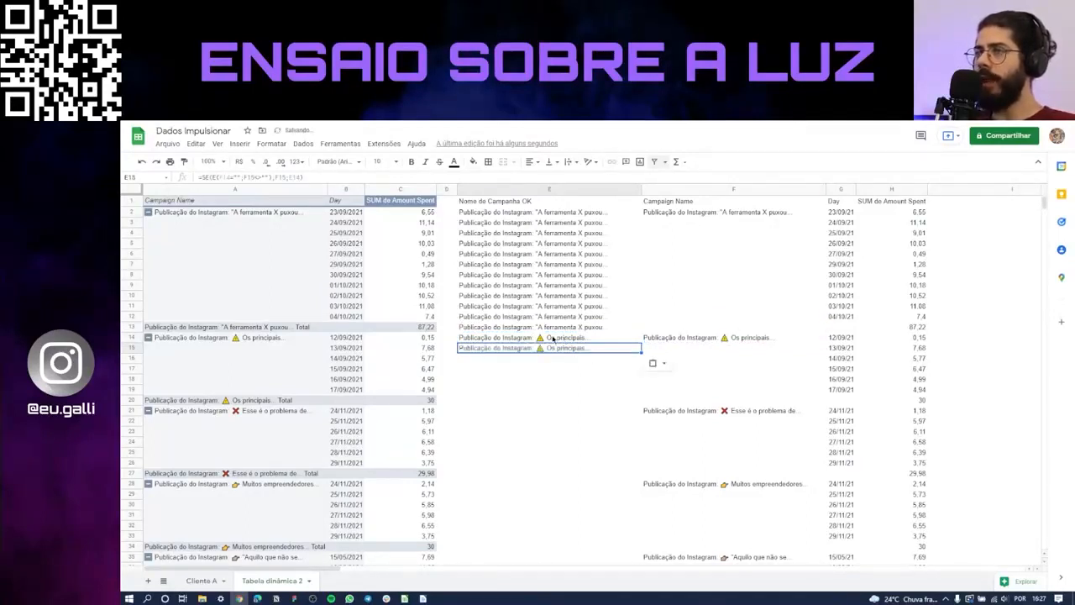
{"action": "left_click_drag", "start_coordinate": [556, 343], "coordinate": [562, 341]}
{"action": "left_click", "coordinate": [563, 348]}
{"action": "key", "text": "ctrl+z"}
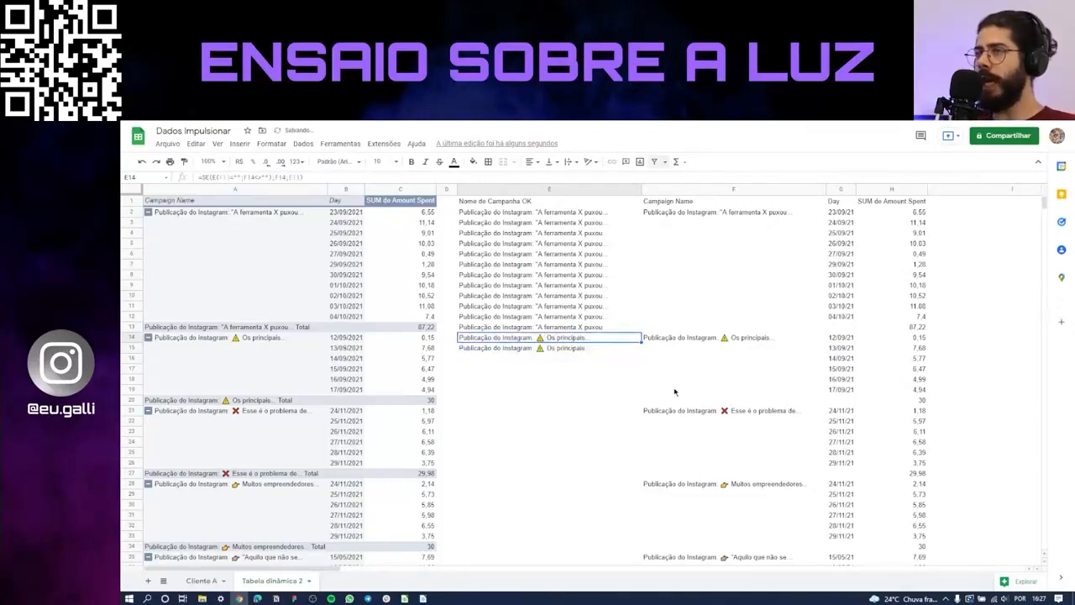
{"action": "left_click", "coordinate": [694, 404]}
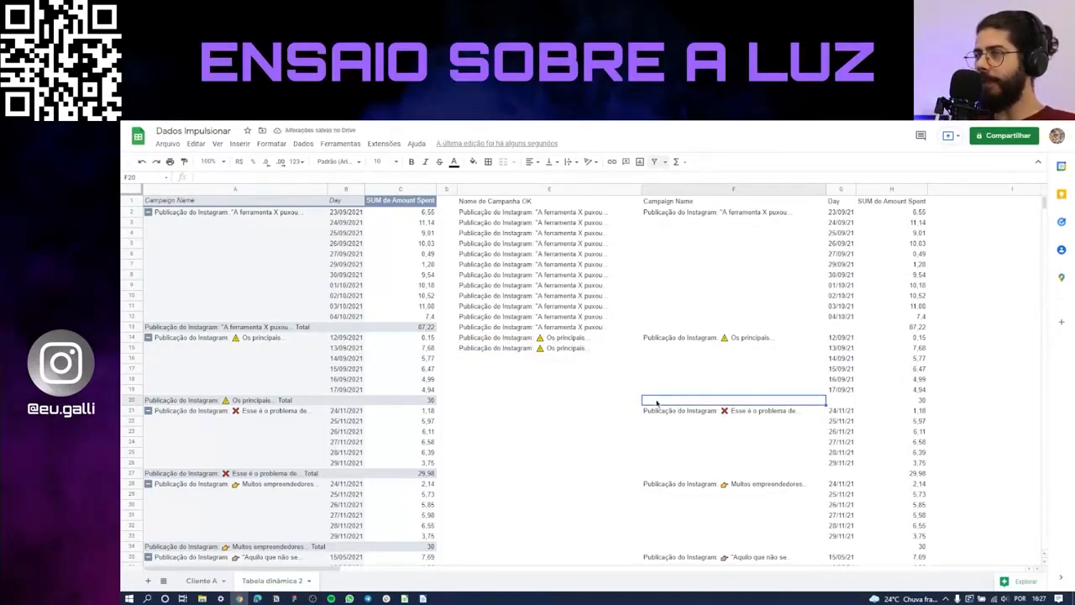
{"action": "left_click", "coordinate": [672, 413]}
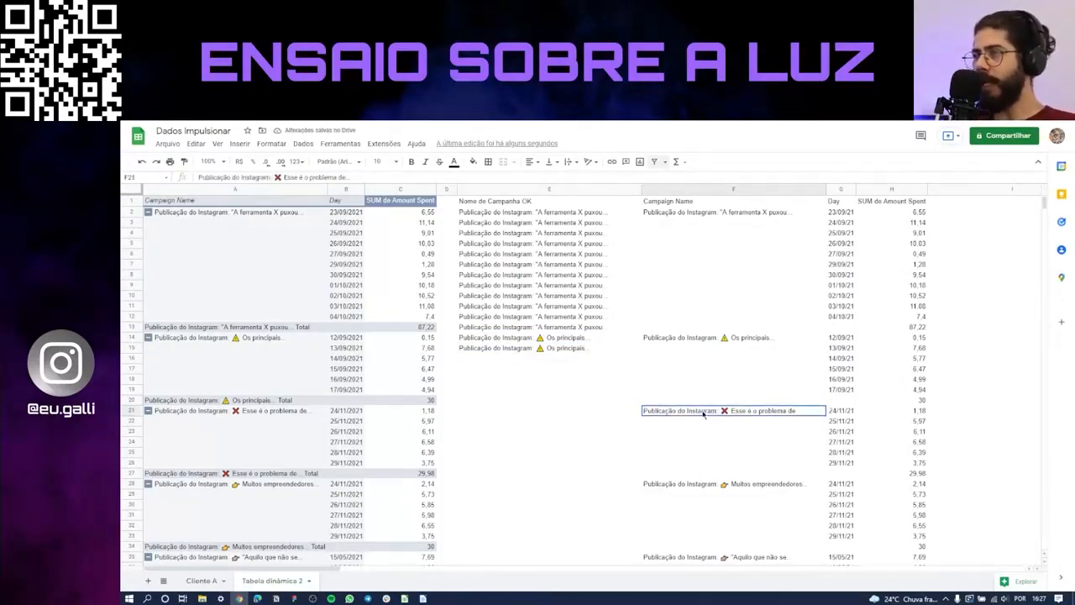
Copy the SE formula from E14 down through E15:E241, ending at the Total geral row
{"action": "left_click_drag", "start_coordinate": [644, 339], "coordinate": [552, 339]}
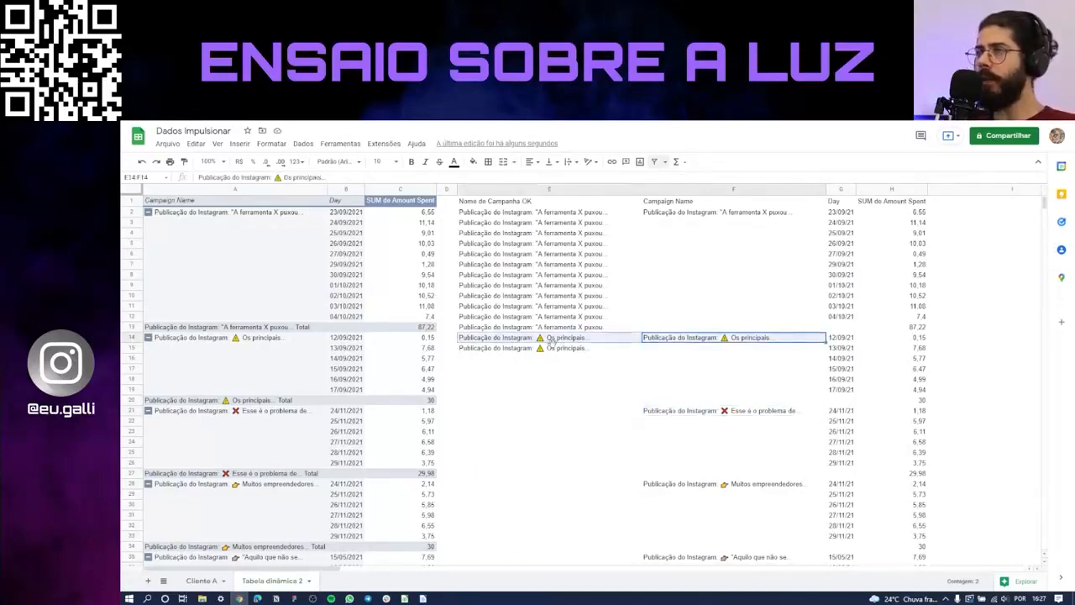
{"action": "left_click", "coordinate": [554, 342]}
{"action": "key", "text": "ctrl+c"}
{"action": "left_click", "coordinate": [916, 340]}
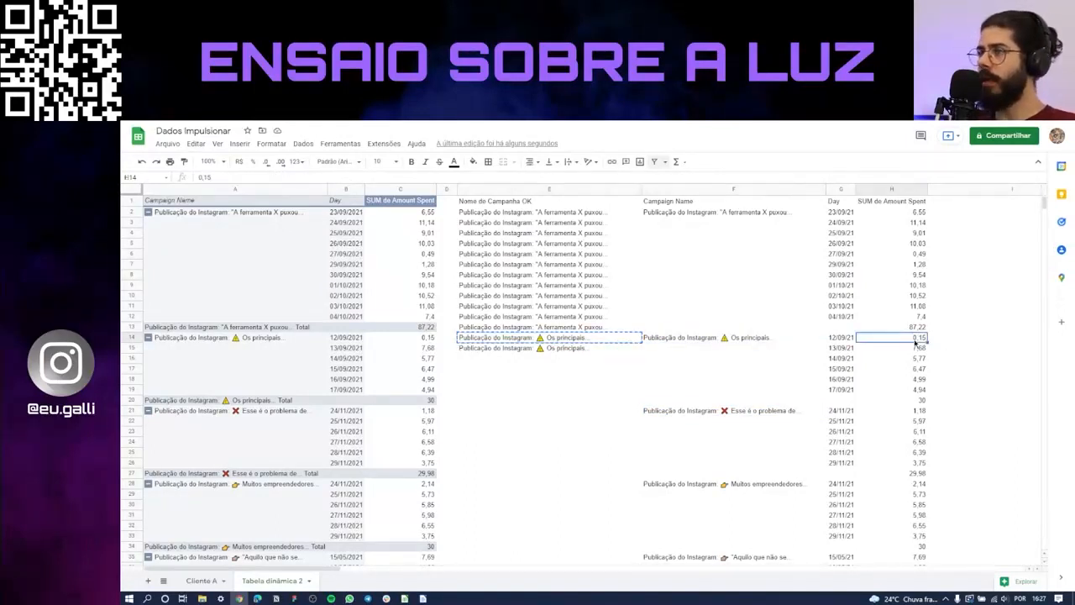
{"action": "key", "text": "ctrl+Down"}
{"action": "key", "text": "Left"}
{"action": "key", "text": "Left"}
{"action": "key", "text": "Left"}
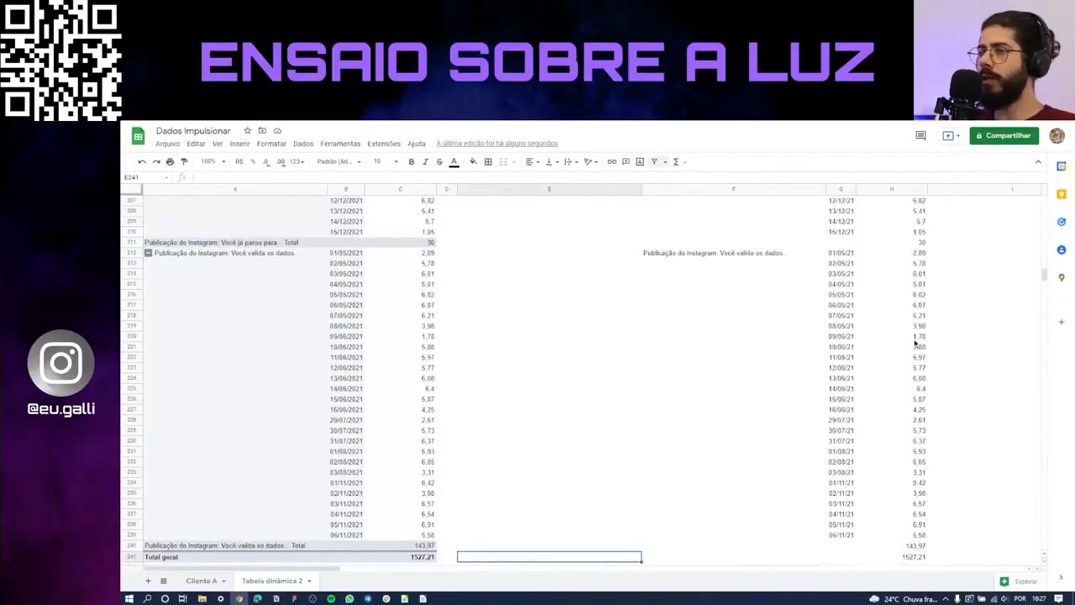
{"action": "key", "text": "ctrl+shift+Up"}
{"action": "key", "text": "ctrl+v"}
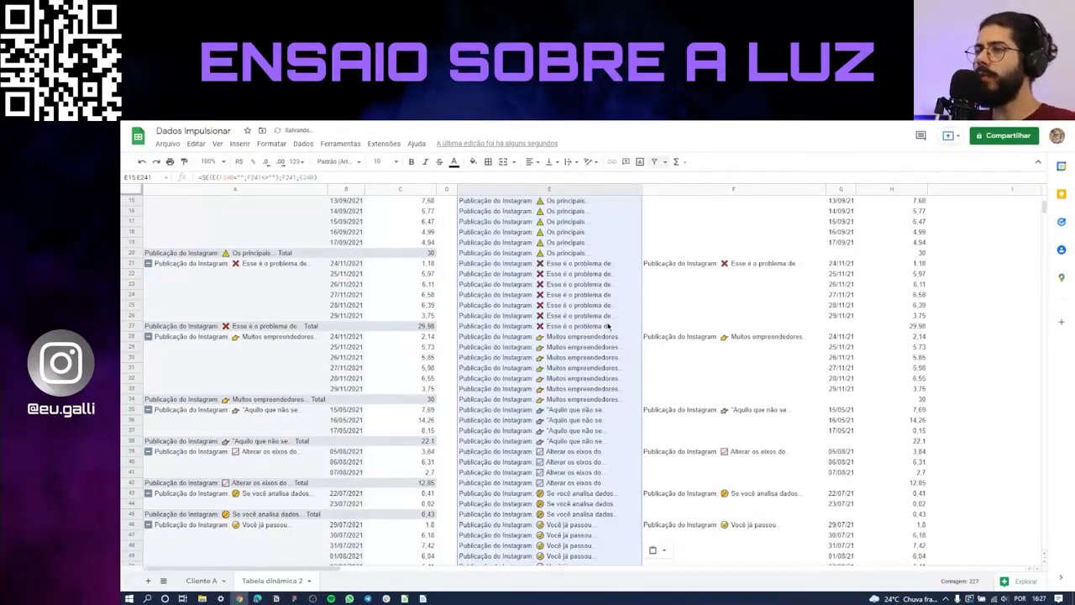
Compare the names filled in column E with column F for the campaigns in rows 28 to 42, including the formulas in E35 and E33
{"action": "left_click_drag", "start_coordinate": [596, 338], "coordinate": [733, 399]}
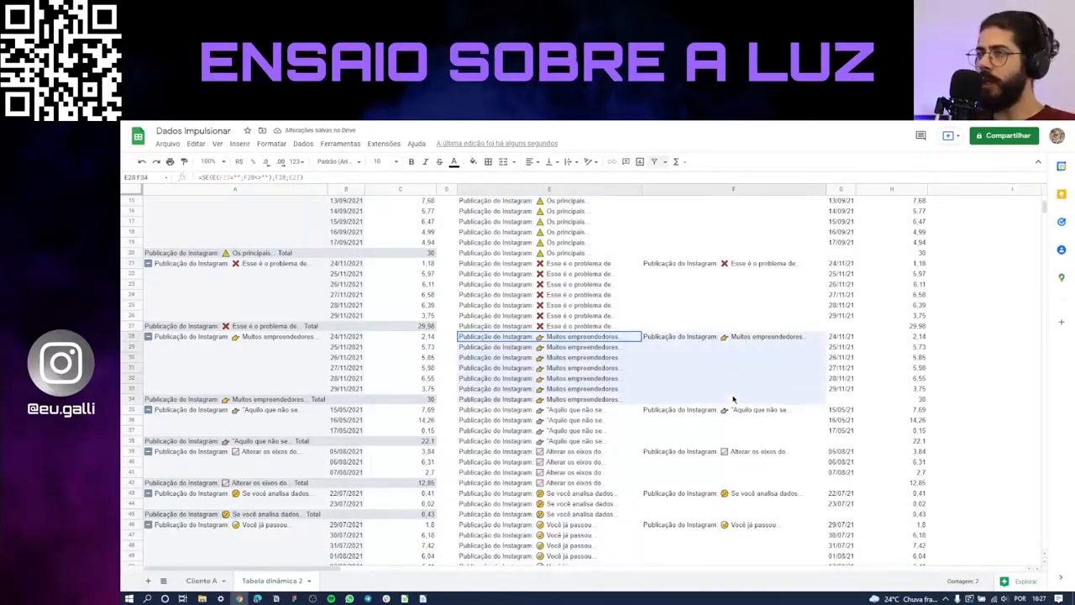
{"action": "left_click_drag", "start_coordinate": [601, 414], "coordinate": [688, 443]}
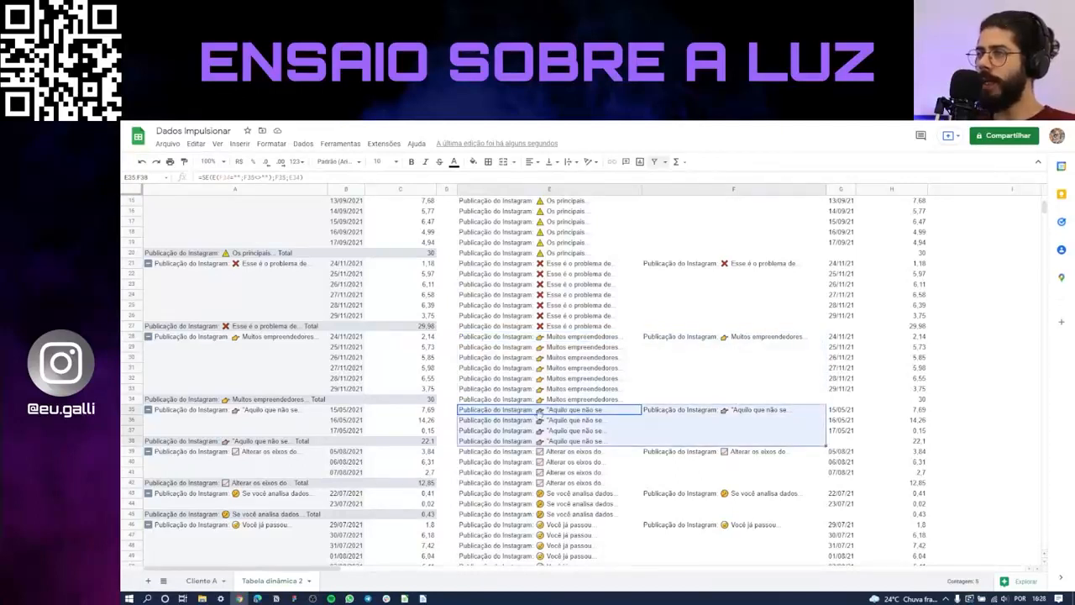
{"action": "double_click", "coordinate": [550, 416]}
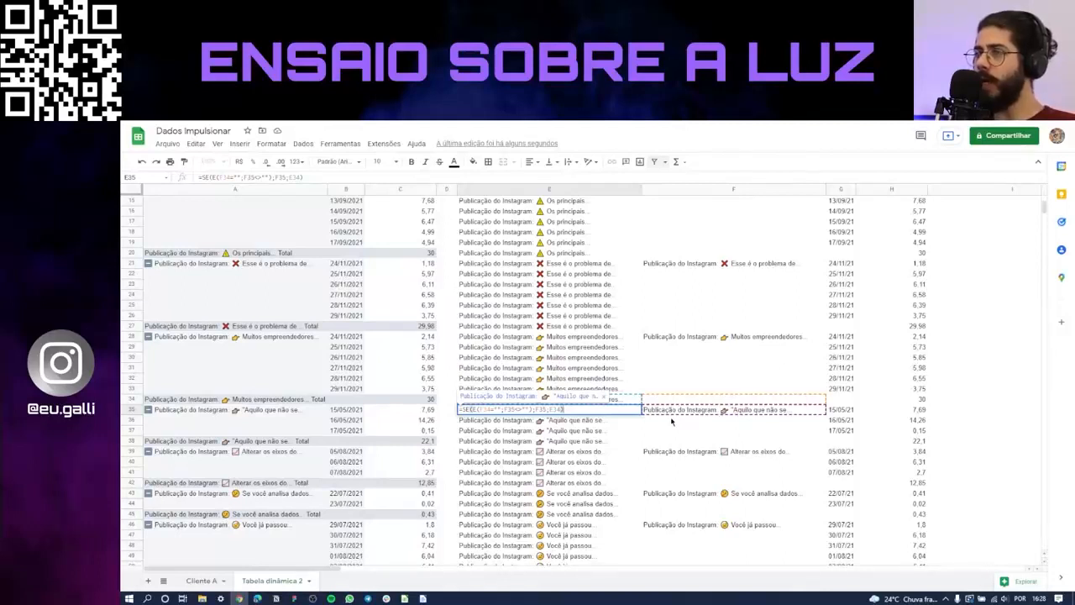
{"action": "key", "text": "Escape"}
{"action": "left_click", "coordinate": [612, 402]}
{"action": "double_click", "coordinate": [596, 389]}
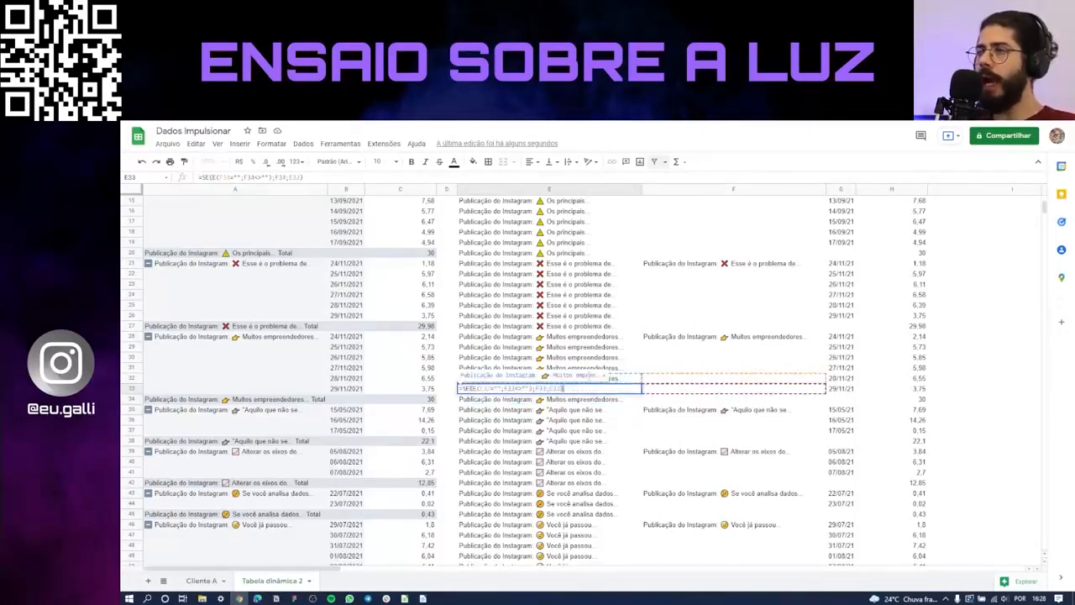
{"action": "key", "text": "Escape"}
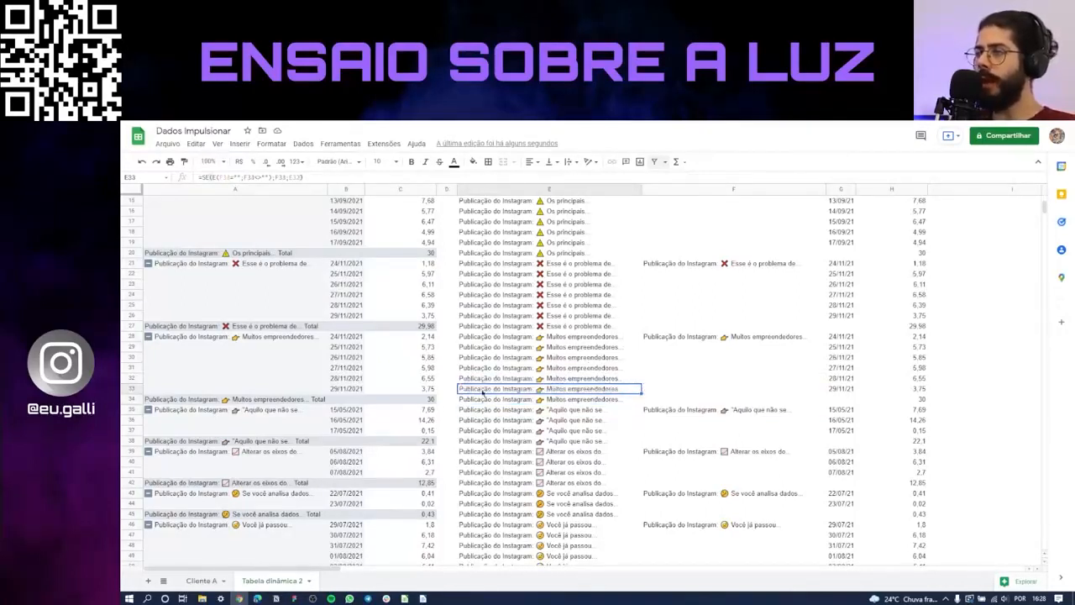
{"action": "left_click", "coordinate": [504, 347]}
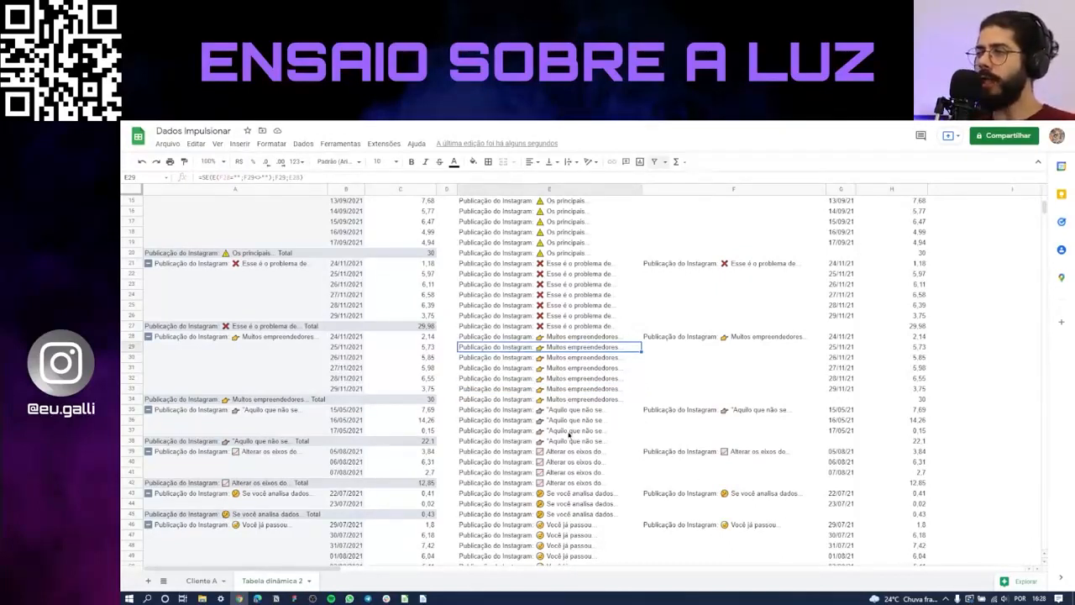
{"action": "left_click_drag", "start_coordinate": [558, 453], "coordinate": [664, 486]}
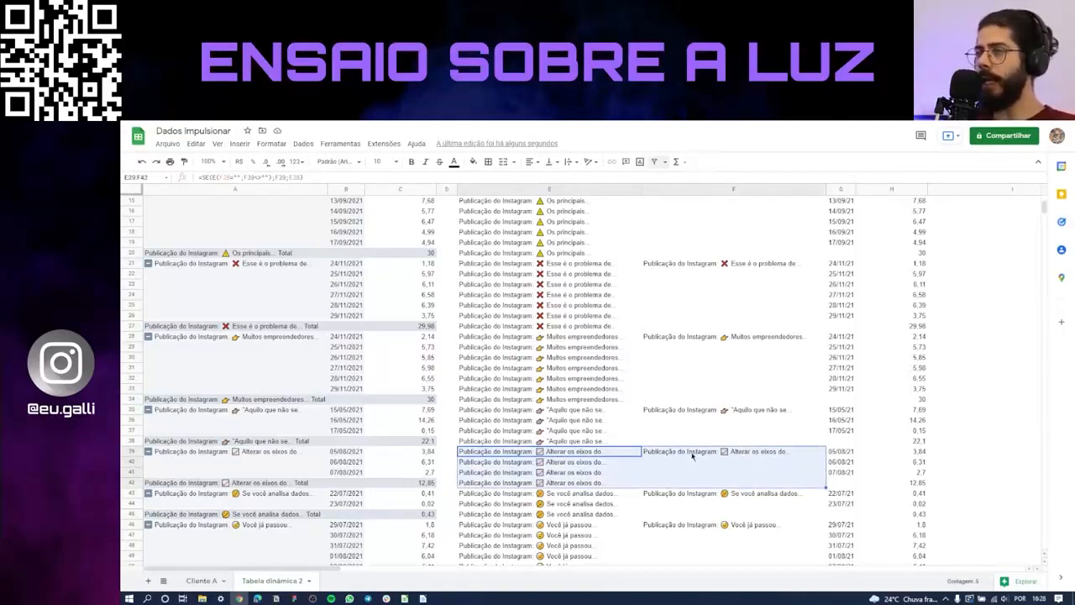
{"action": "left_click", "coordinate": [624, 482]}
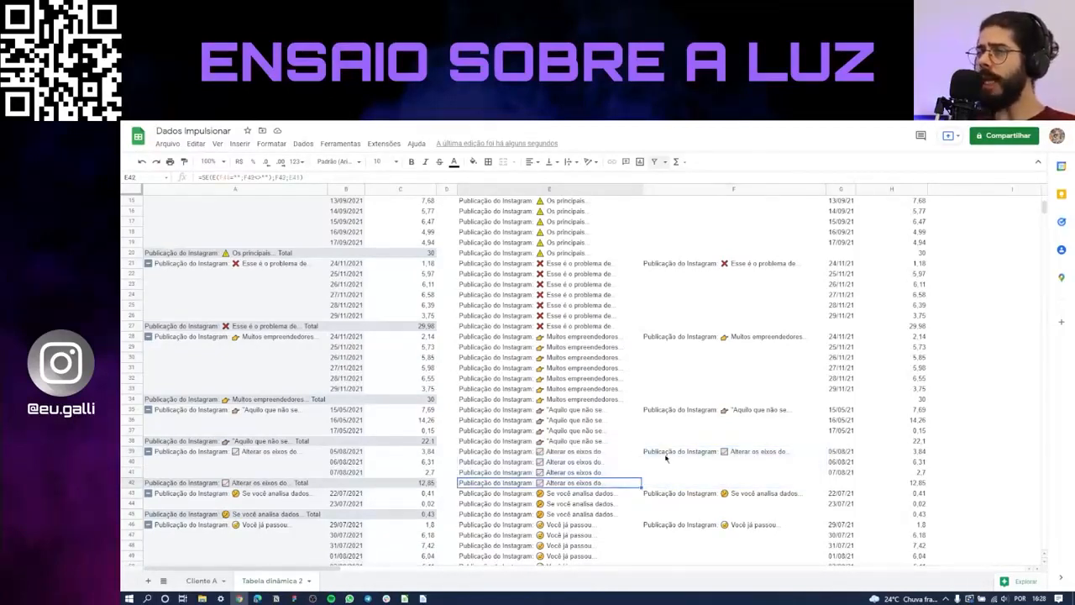
{"action": "left_click_drag", "start_coordinate": [666, 456], "coordinate": [613, 479]}
{"action": "left_click", "coordinate": [603, 465]}
{"action": "left_click", "coordinate": [694, 189]}
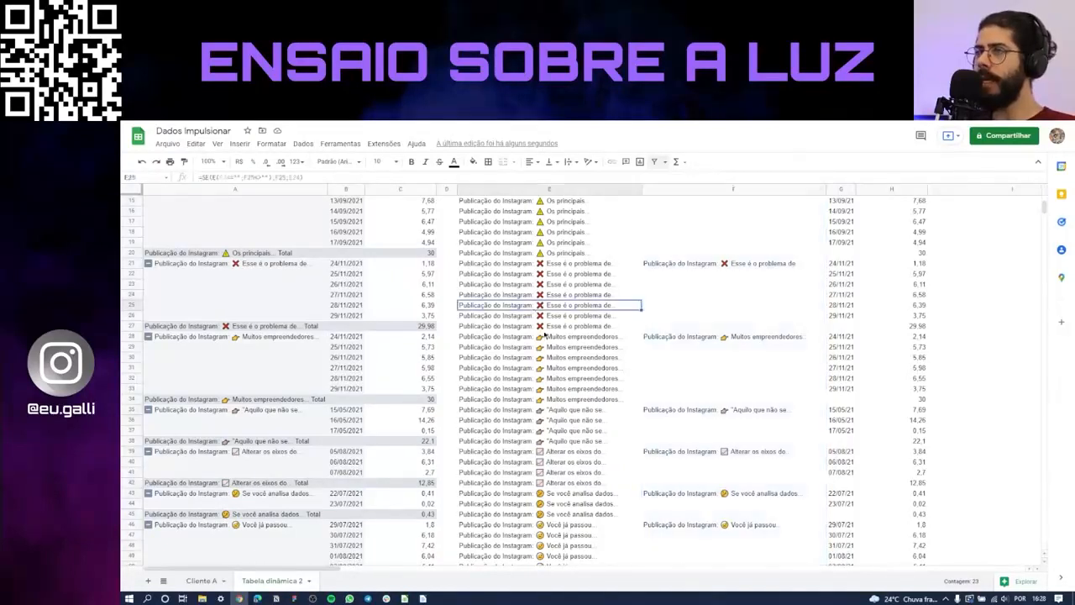
Replace all the formulas in column E with their values by pasting the column over itself as values only
{"action": "left_click", "coordinate": [588, 305]}
{"action": "key", "text": "ctrl+space"}
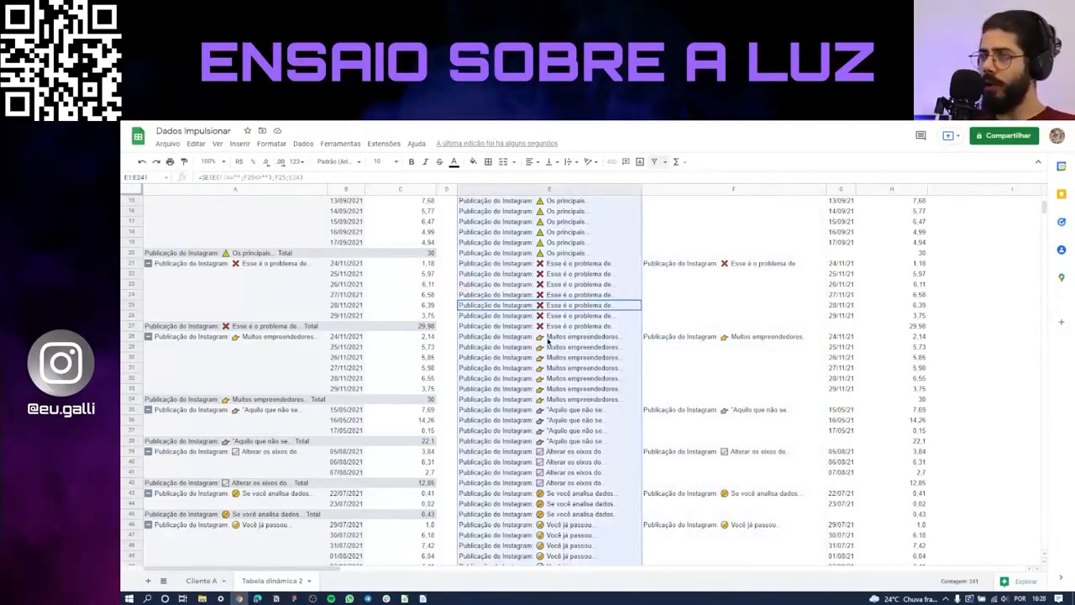
{"action": "key", "text": "ctrl+c"}
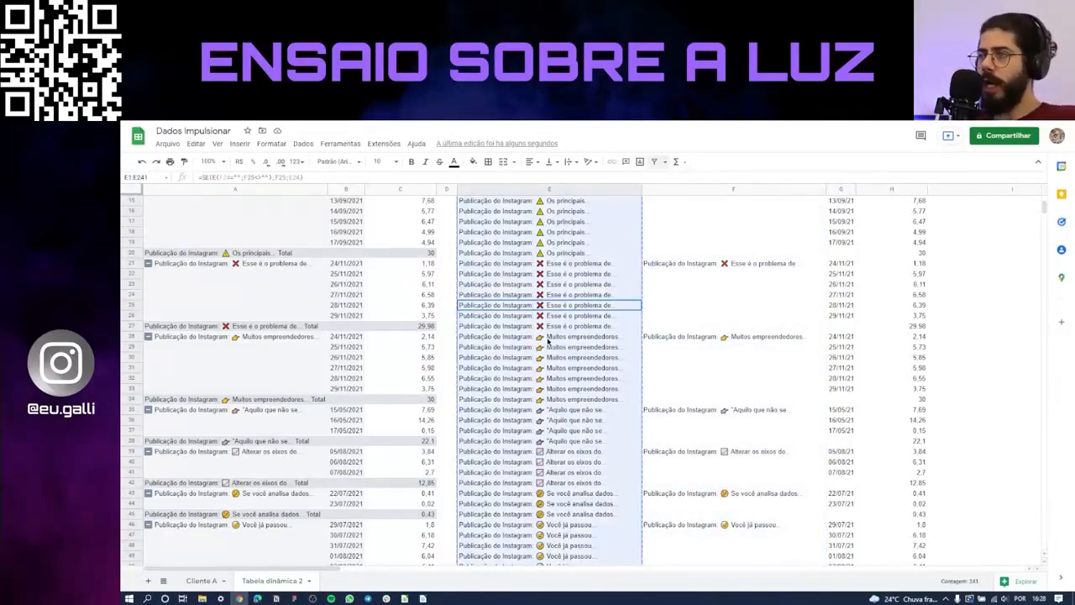
{"action": "key", "text": "ctrl+shift+v"}
{"action": "key", "text": "Up"}
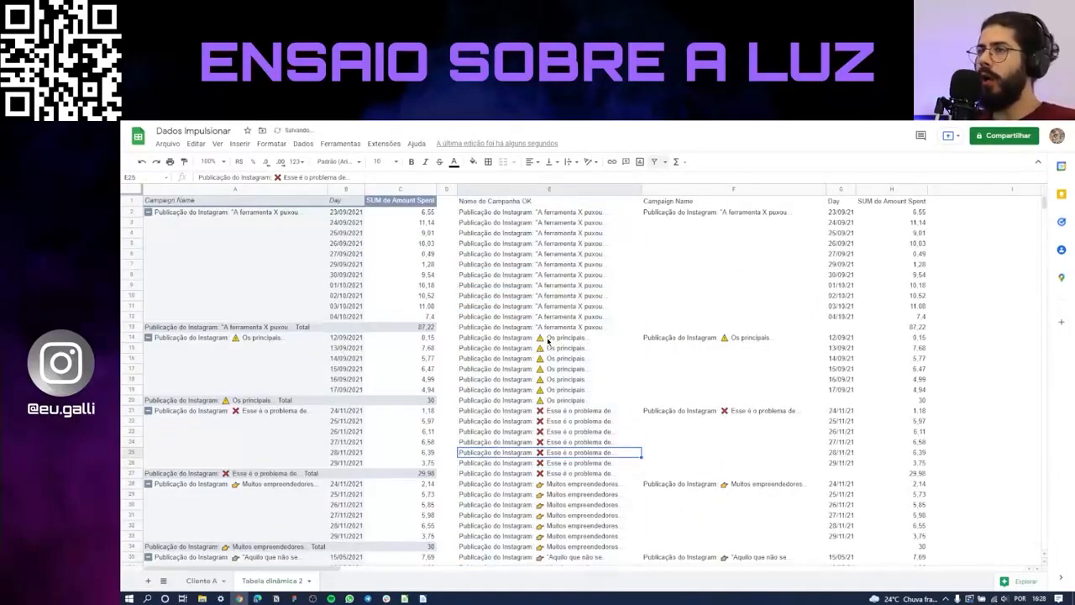
{"action": "key", "text": "Up"}
{"action": "key", "text": "ctrl+Up"}
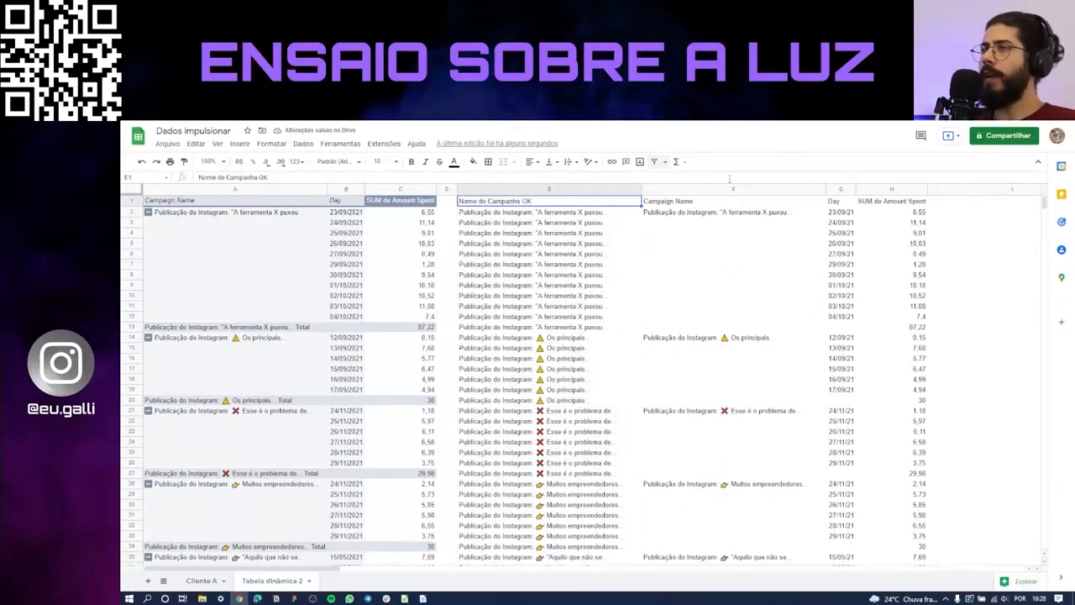
{"action": "left_click", "coordinate": [655, 162]}
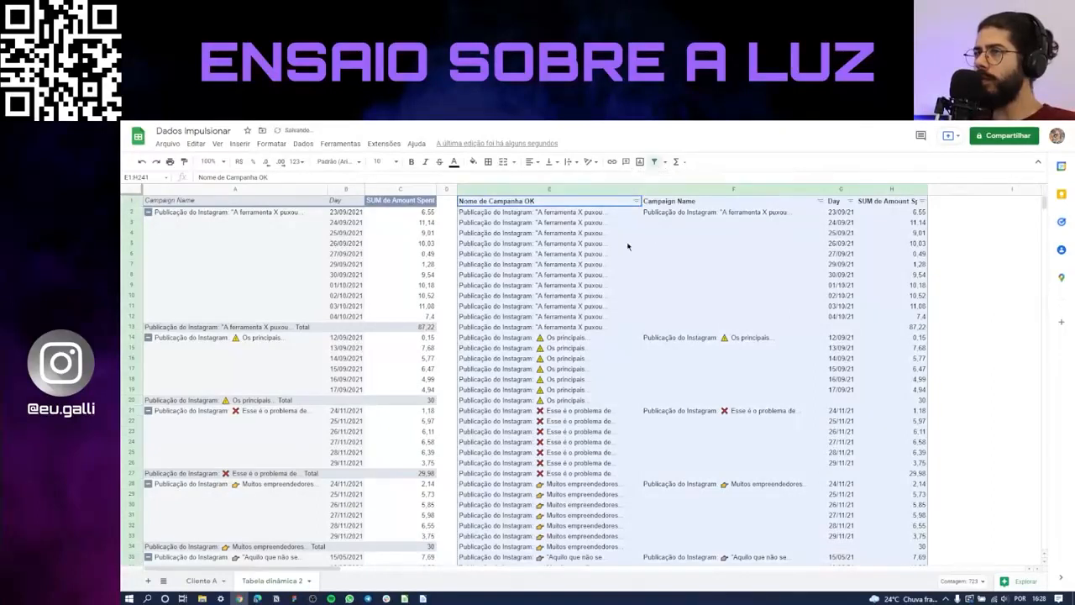
{"action": "left_click", "coordinate": [582, 223]}
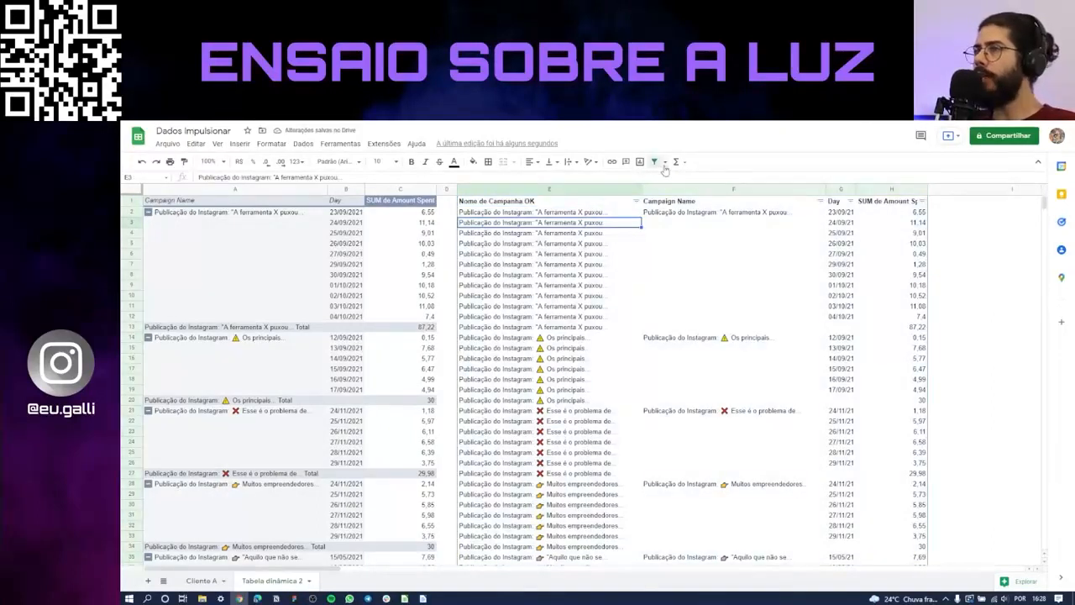
{"action": "left_click", "coordinate": [593, 202]}
{"action": "left_click", "coordinate": [654, 161]}
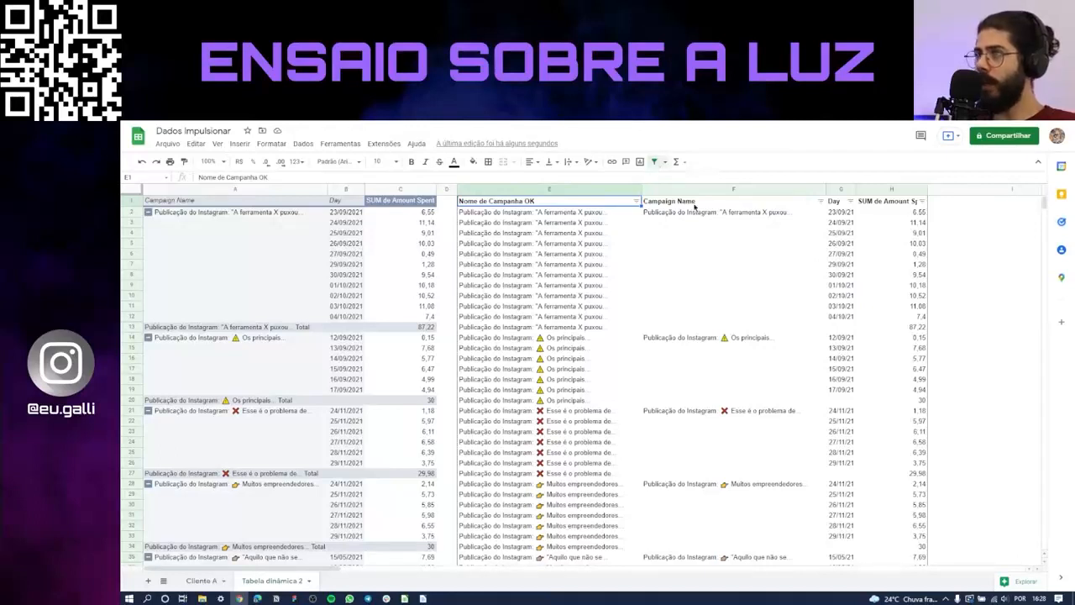
{"action": "right_click", "coordinate": [591, 204]}
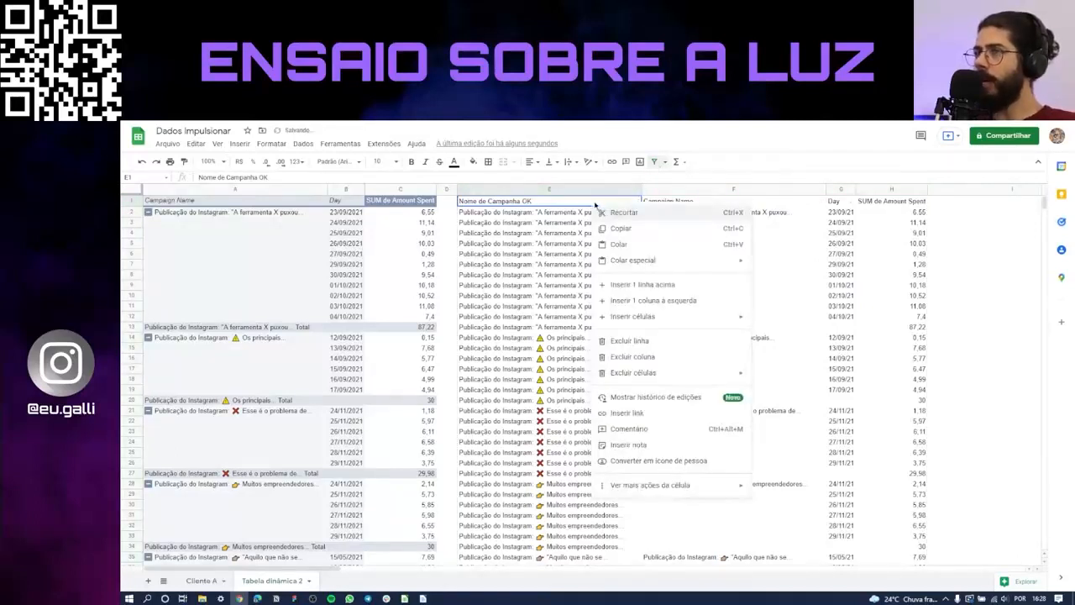
{"action": "mouse_move", "coordinate": [732, 489]}
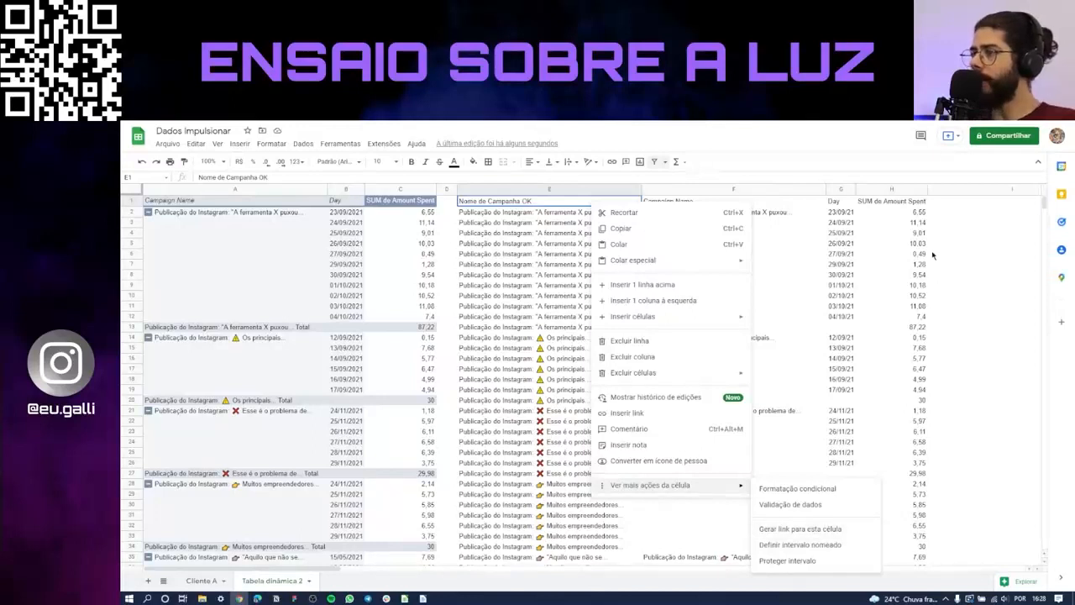
{"action": "key", "text": "Escape"}
Sort the range E1:H241, with a header row, by Nome de Campanha OK and then by Day, both A → Z
{"action": "left_click", "coordinate": [892, 200], "text": "shift"}
{"action": "key", "text": "ctrl+shift+Down"}
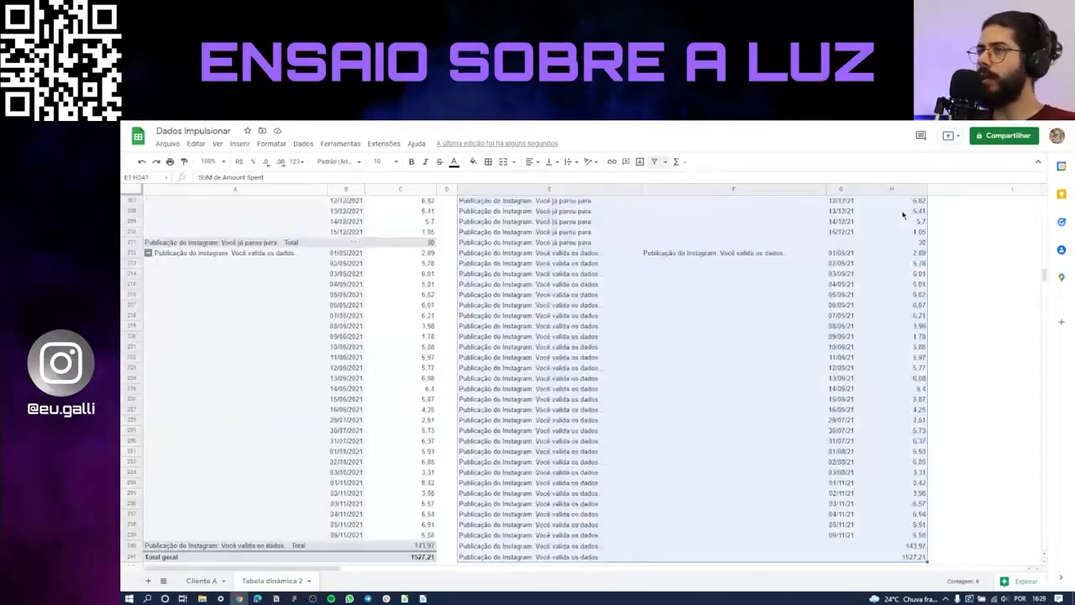
{"action": "right_click", "coordinate": [903, 216]}
{"action": "mouse_move", "coordinate": [942, 481]}
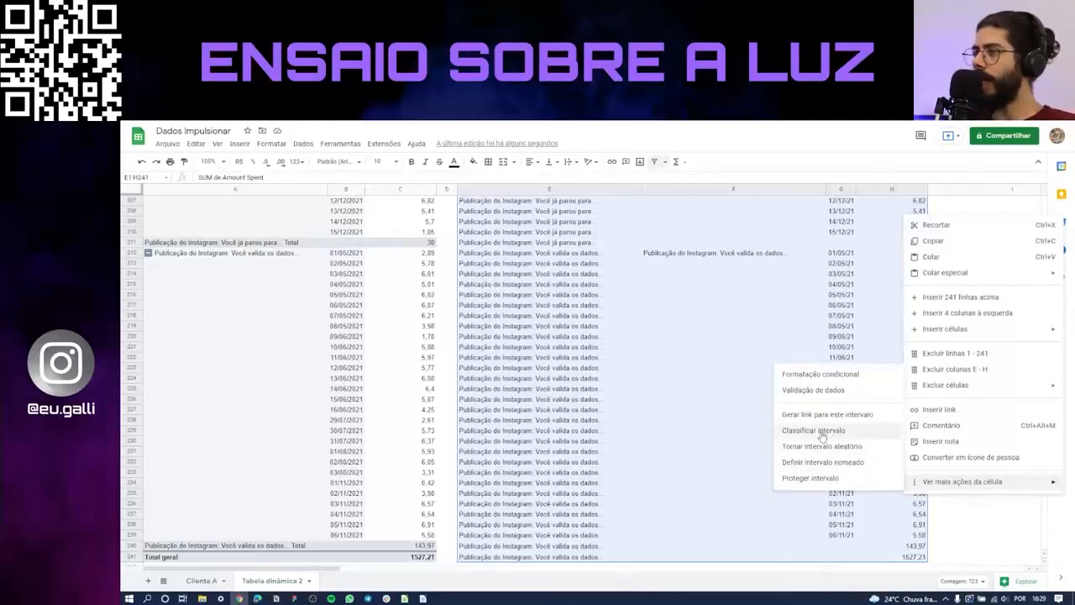
{"action": "left_click", "coordinate": [823, 431]}
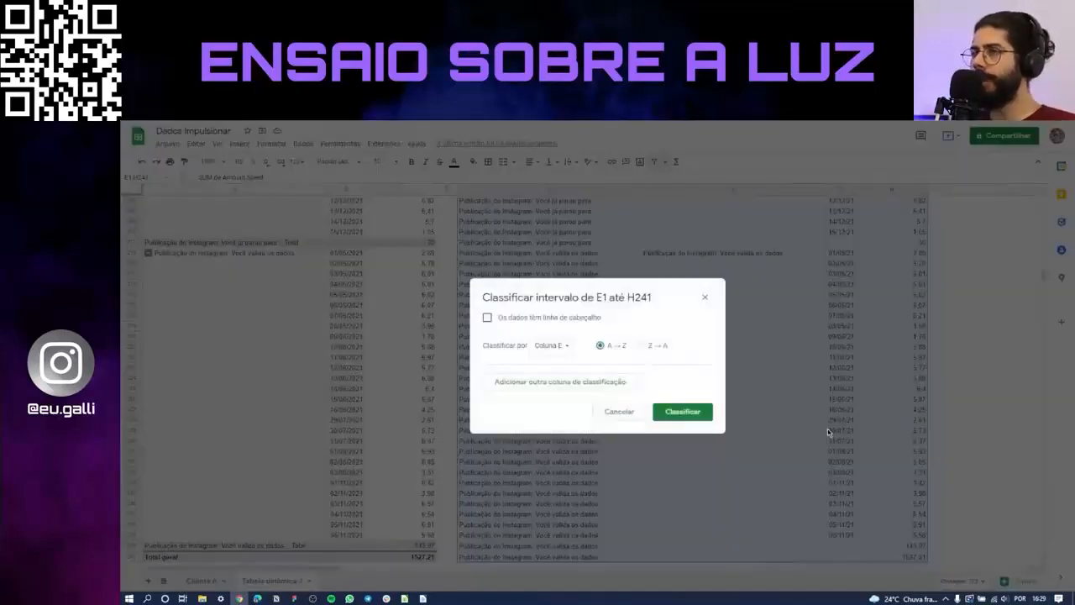
{"action": "left_click", "coordinate": [488, 320]}
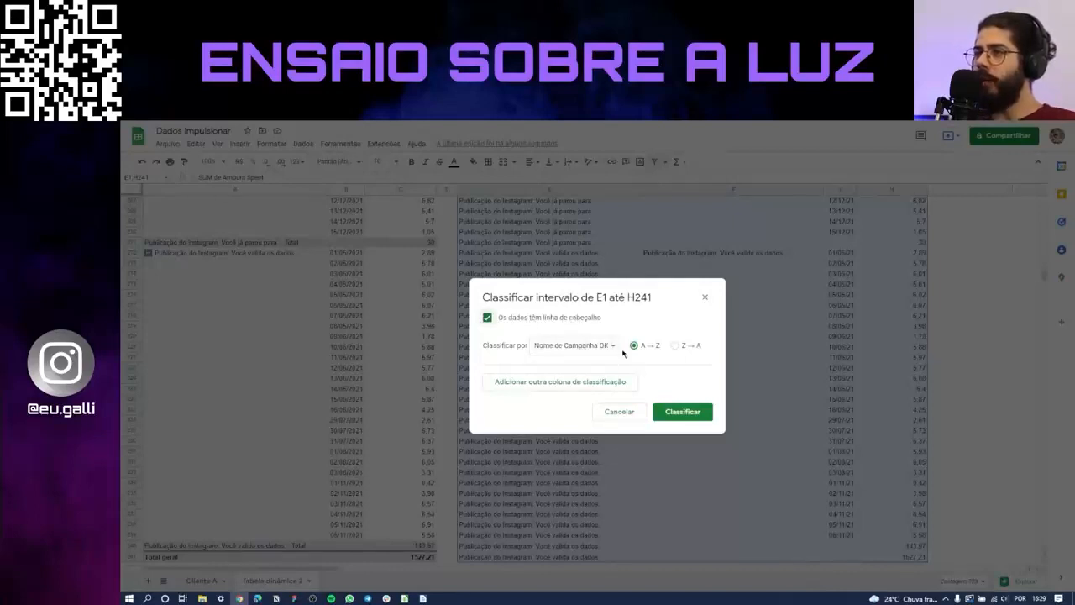
{"action": "left_click", "coordinate": [579, 383]}
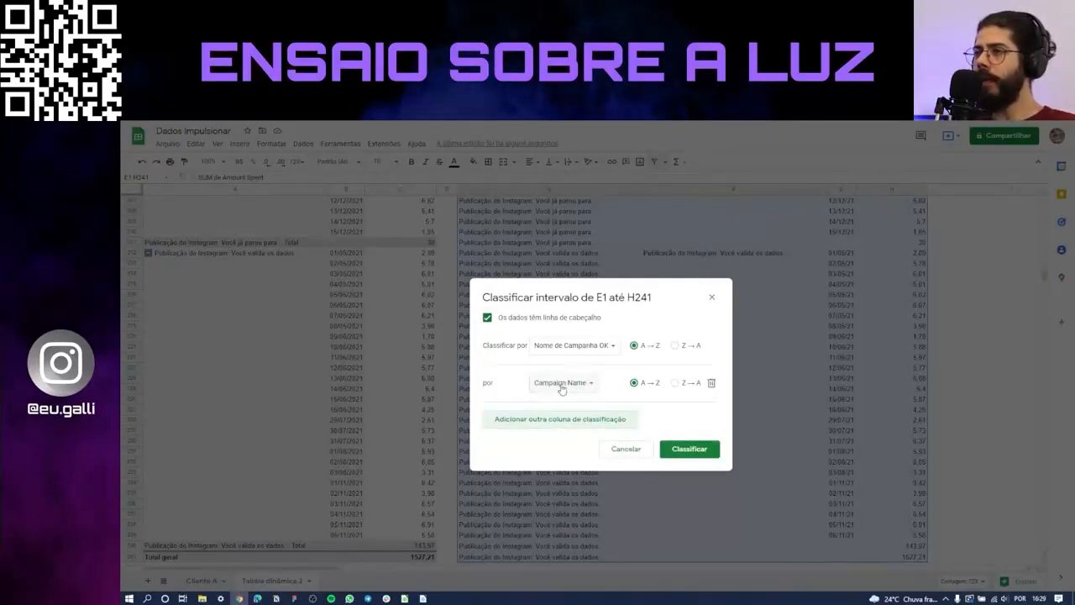
{"action": "left_click", "coordinate": [563, 388]}
{"action": "left_click", "coordinate": [599, 405]}
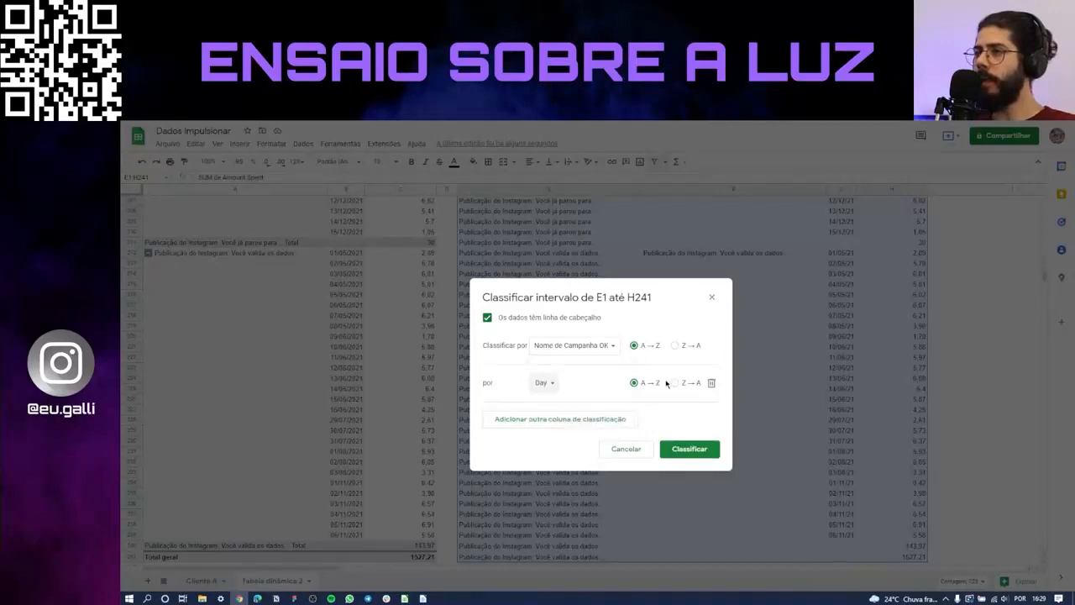
{"action": "left_click", "coordinate": [688, 448]}
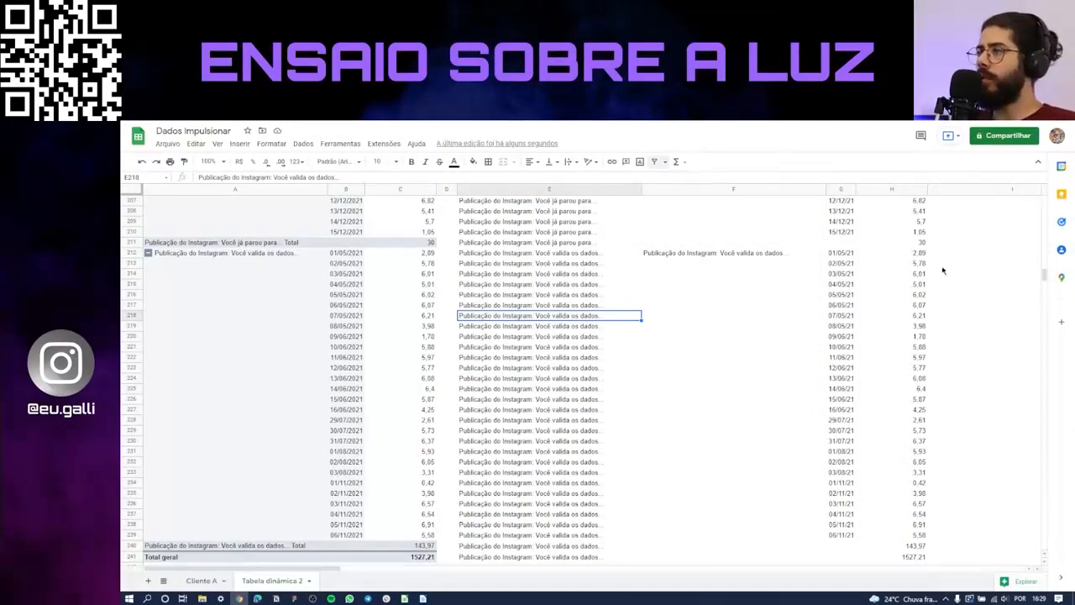
Sort the range E1:H241 by Day only, A → Z, treating the first row as a header
{"action": "left_click", "coordinate": [903, 267]}
{"action": "right_click", "coordinate": [903, 268]}
{"action": "key", "text": "Escape"}
{"action": "key", "text": "ctrl+Up"}
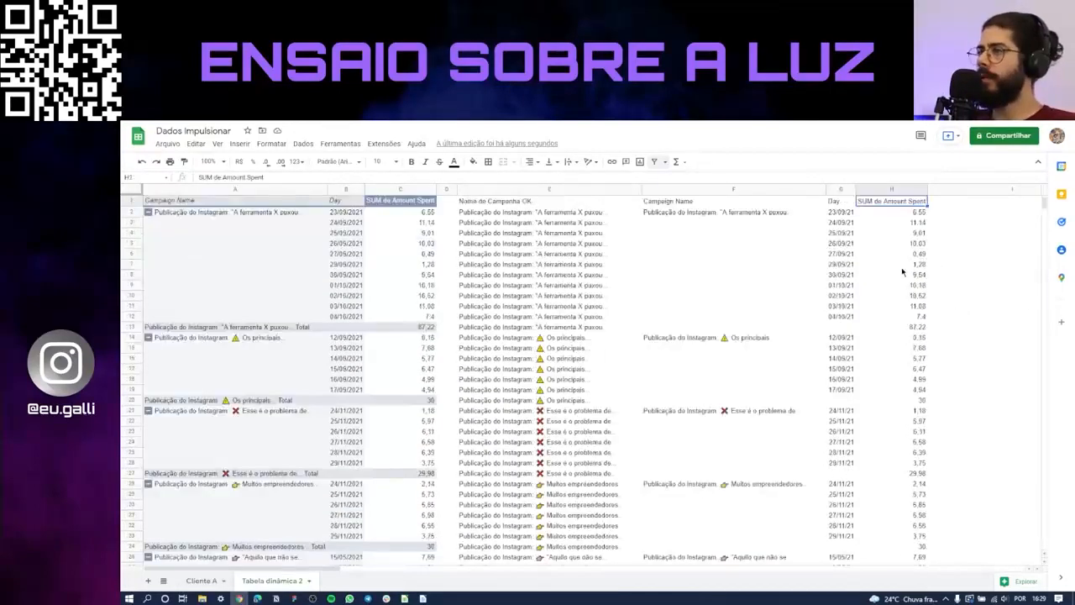
{"action": "key", "text": "ctrl+shift+Left"}
{"action": "key", "text": "ctrl+shift+Down"}
{"action": "right_click", "coordinate": [902, 269]}
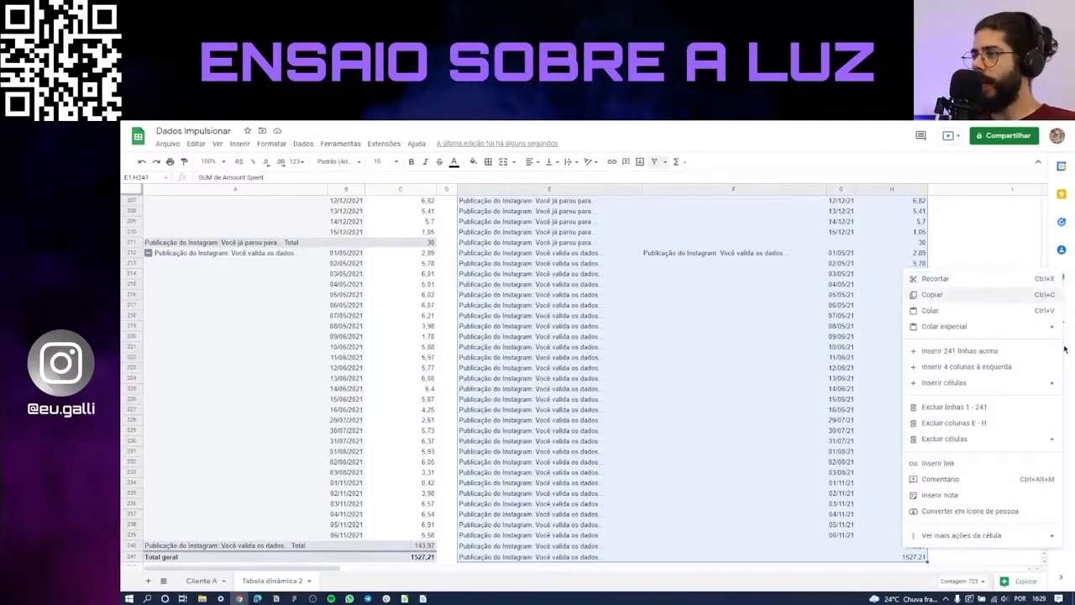
{"action": "mouse_move", "coordinate": [962, 535]}
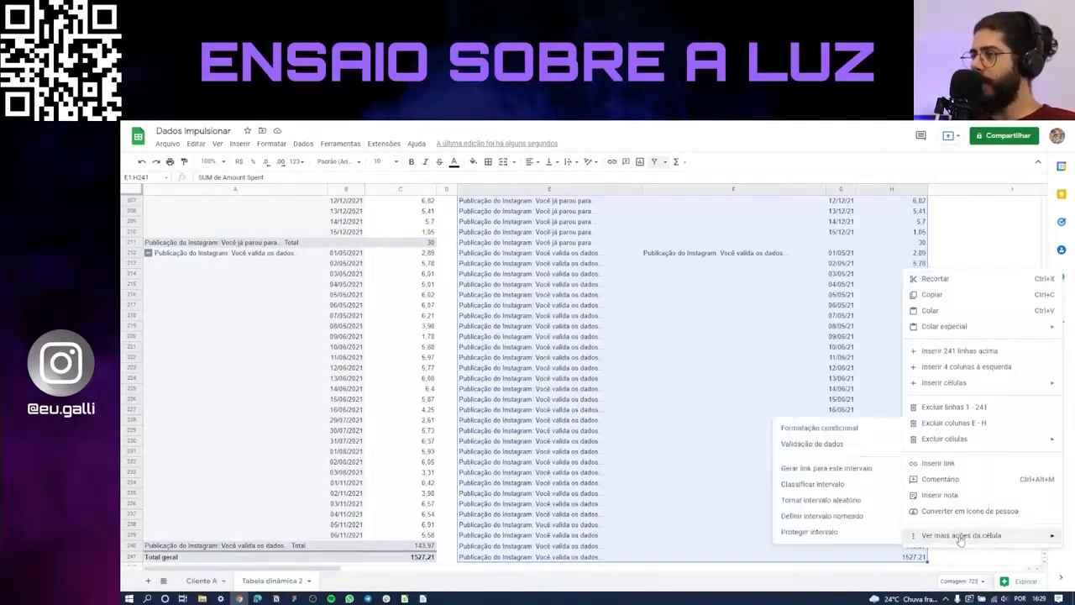
{"action": "left_click", "coordinate": [840, 485]}
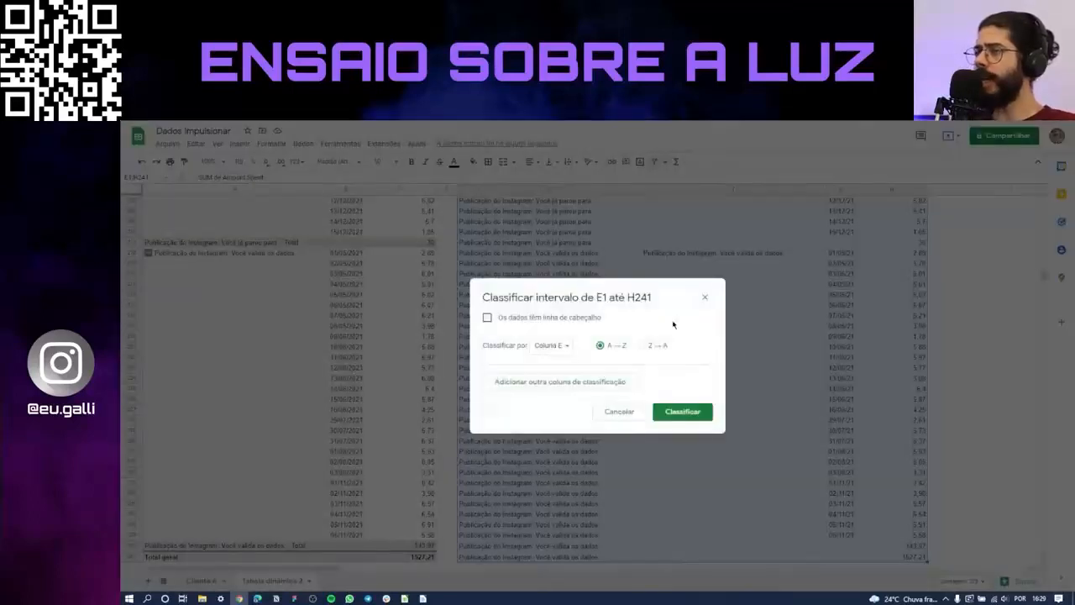
{"action": "left_click", "coordinate": [554, 347]}
{"action": "left_click", "coordinate": [488, 318]}
{"action": "left_click", "coordinate": [560, 348]}
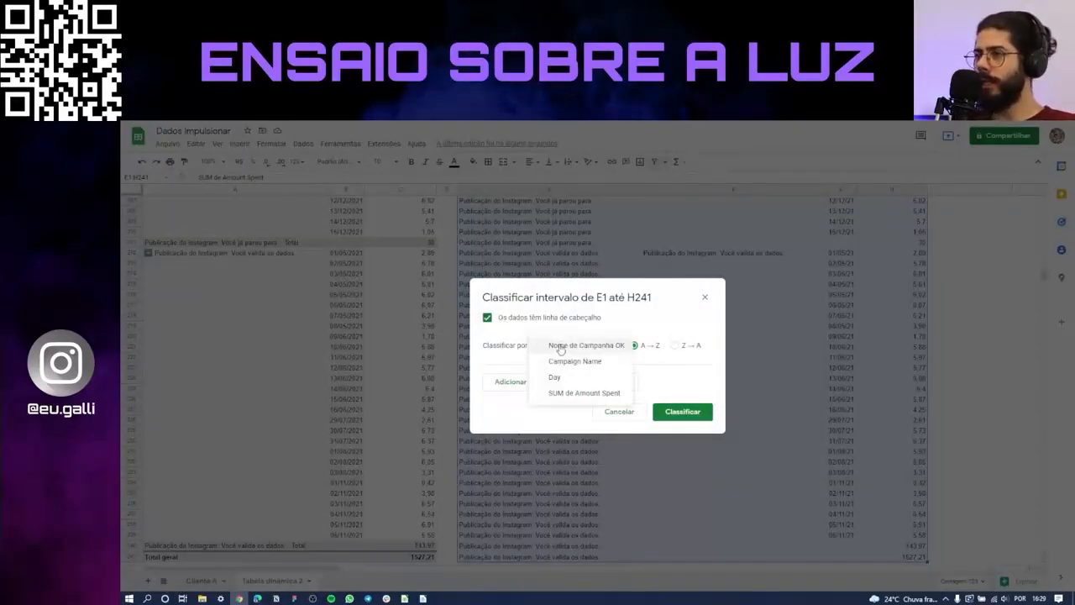
{"action": "left_click", "coordinate": [559, 377]}
{"action": "left_click", "coordinate": [683, 411]}
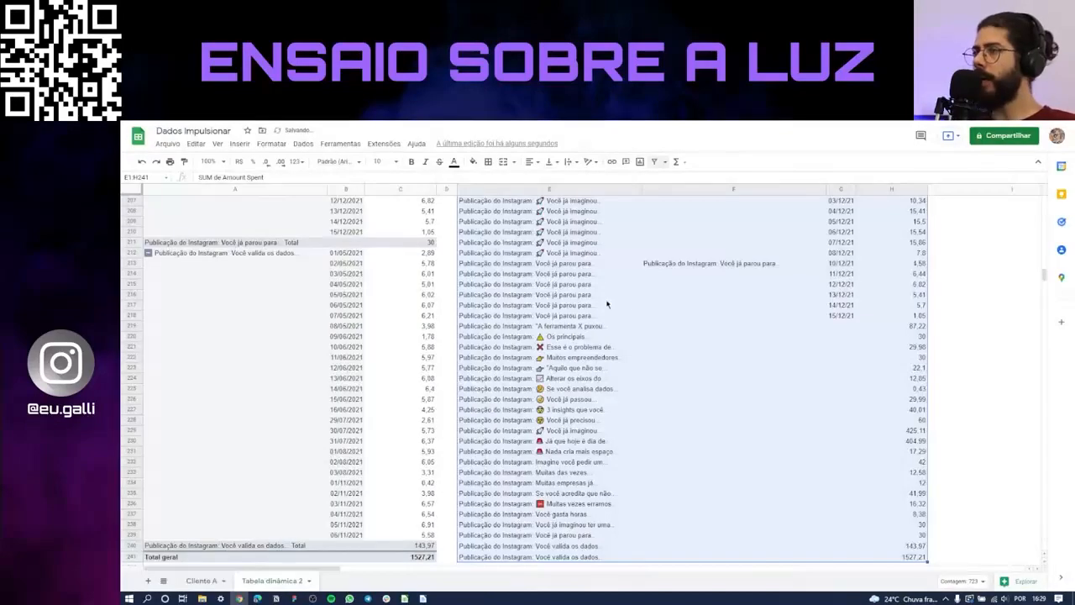
Clear the contents of the undated campaign total rows in E219:H241
{"action": "left_click", "coordinate": [608, 304]}
{"action": "scroll", "coordinate": [886, 368], "scroll_direction": "up", "scroll_amount": 8}
{"action": "left_click", "coordinate": [847, 306]}
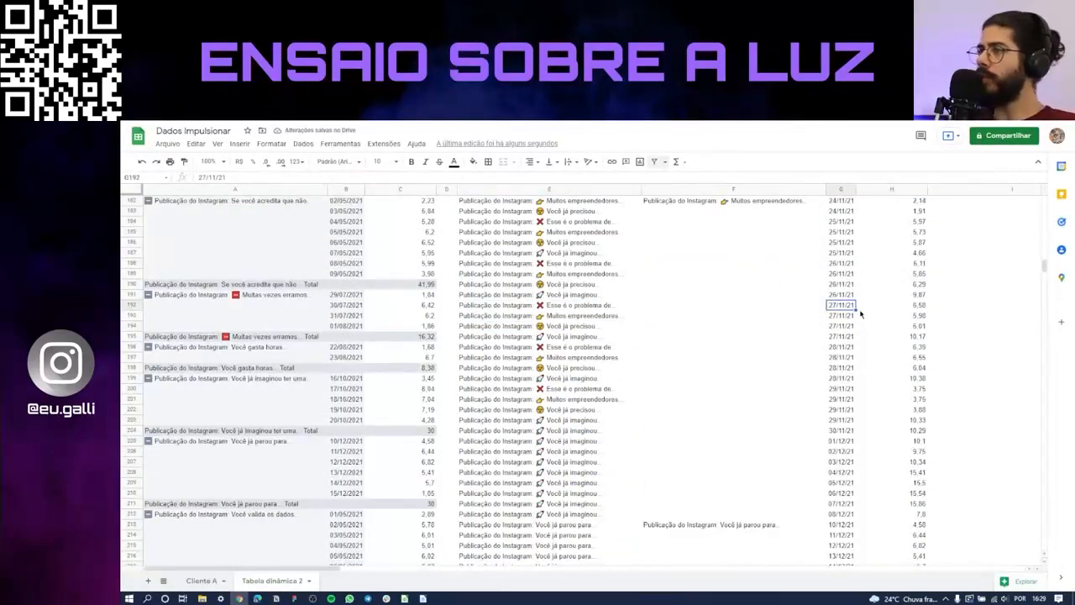
{"action": "key", "text": "ctrl+Up"}
{"action": "key", "text": "Down"}
{"action": "key", "text": "ctrl+Down"}
{"action": "key", "text": "Down"}
{"action": "key", "text": "Down"}
{"action": "key", "text": "Down"}
{"action": "key", "text": "Right"}
{"action": "key", "text": "Right"}
{"action": "key", "text": "Up"}
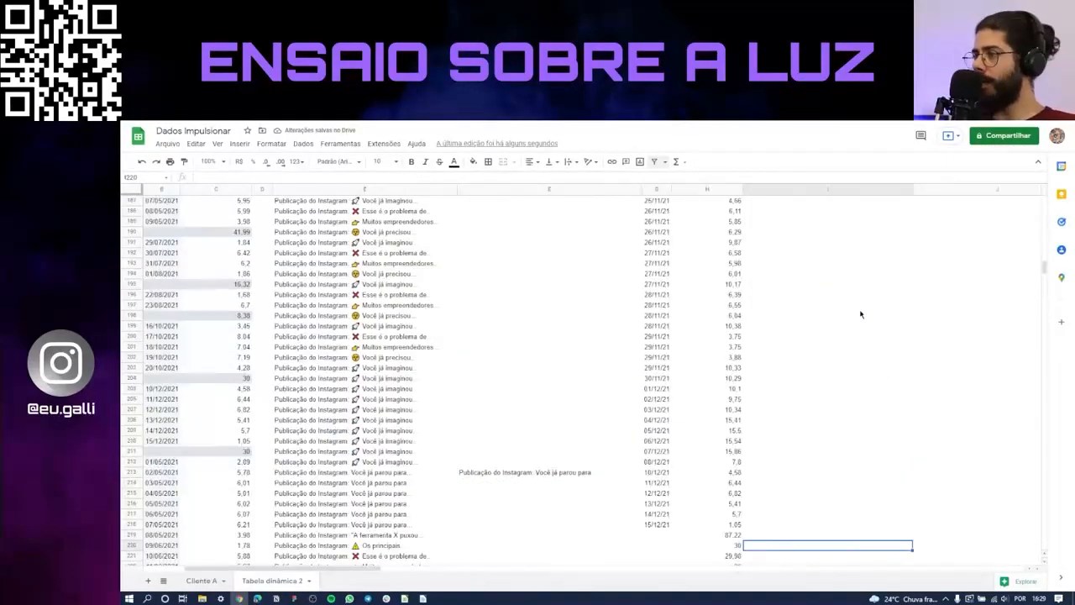
{"action": "key", "text": "Left"}
{"action": "key", "text": "Up"}
{"action": "key", "text": "shift+Left"}
{"action": "key", "text": "shift+Left"}
{"action": "key", "text": "shift+Left"}
{"action": "key", "text": "shift+Down"}
{"action": "key", "text": "shift+Down"}
{"action": "key", "text": "shift+Down"}
{"action": "key", "text": "shift+Down"}
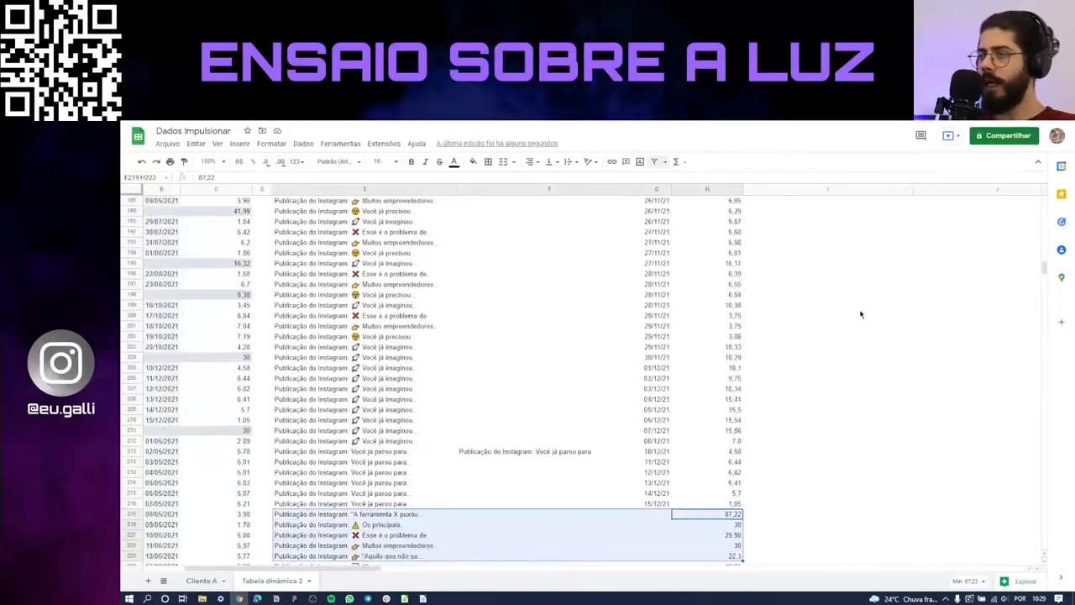
{"action": "key", "text": "shift+Down"}
{"action": "key", "text": "shift+Down"}
{"action": "key", "text": "shift+Down"}
{"action": "key", "text": "shift+Down"}
{"action": "key", "text": "shift+Down"}
{"action": "key", "text": "shift+Down"}
{"action": "key", "text": "ctrl+shift+Down"}
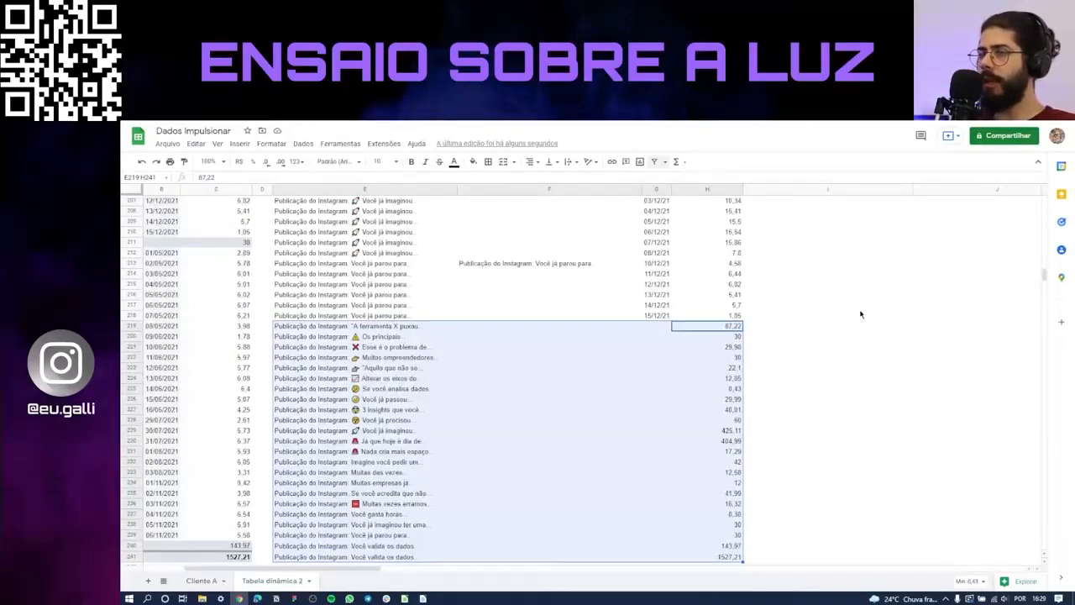
{"action": "key", "text": "Delete"}
{"action": "key", "text": "Up"}
{"action": "key", "text": "ctrl+Up"}
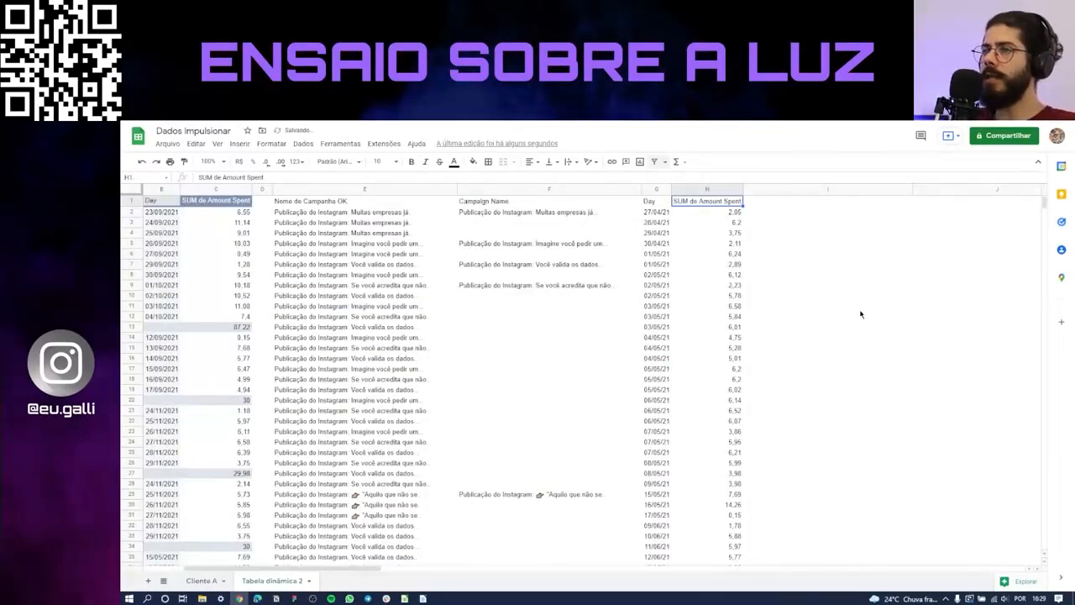
Delete the Campaign Name column (column F)
{"action": "left_click", "coordinate": [485, 189]}
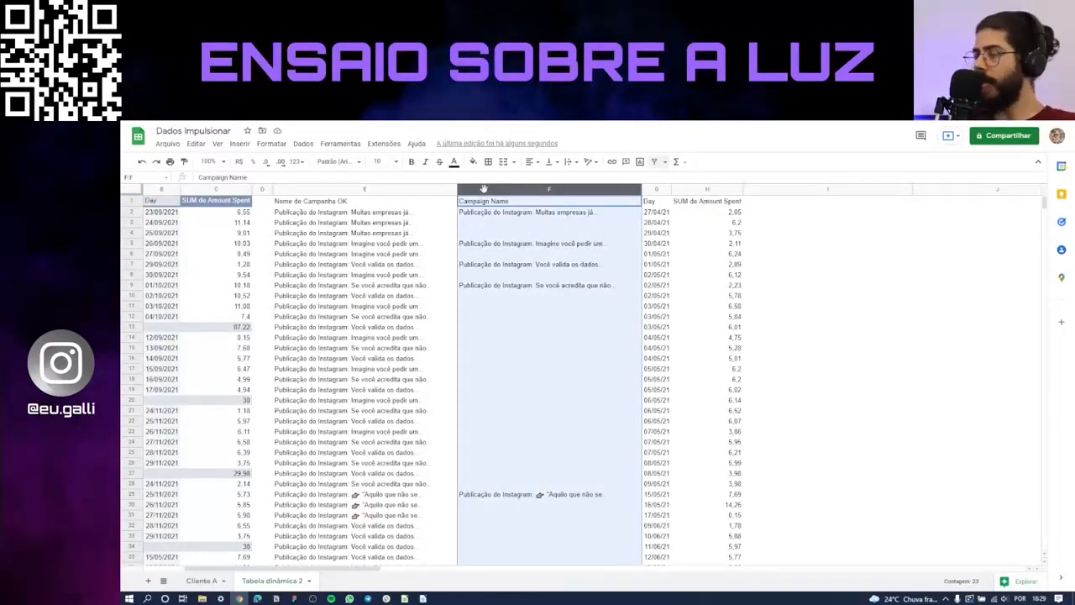
{"action": "right_click", "coordinate": [486, 189]}
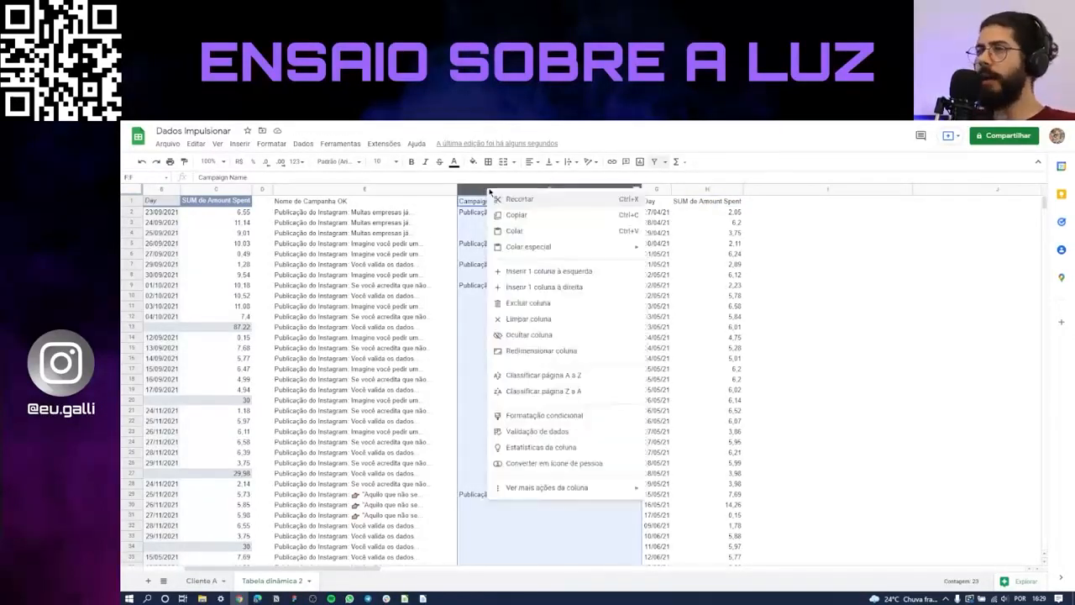
{"action": "left_click", "coordinate": [541, 303]}
{"action": "left_click", "coordinate": [452, 252]}
{"action": "left_click", "coordinate": [448, 215]}
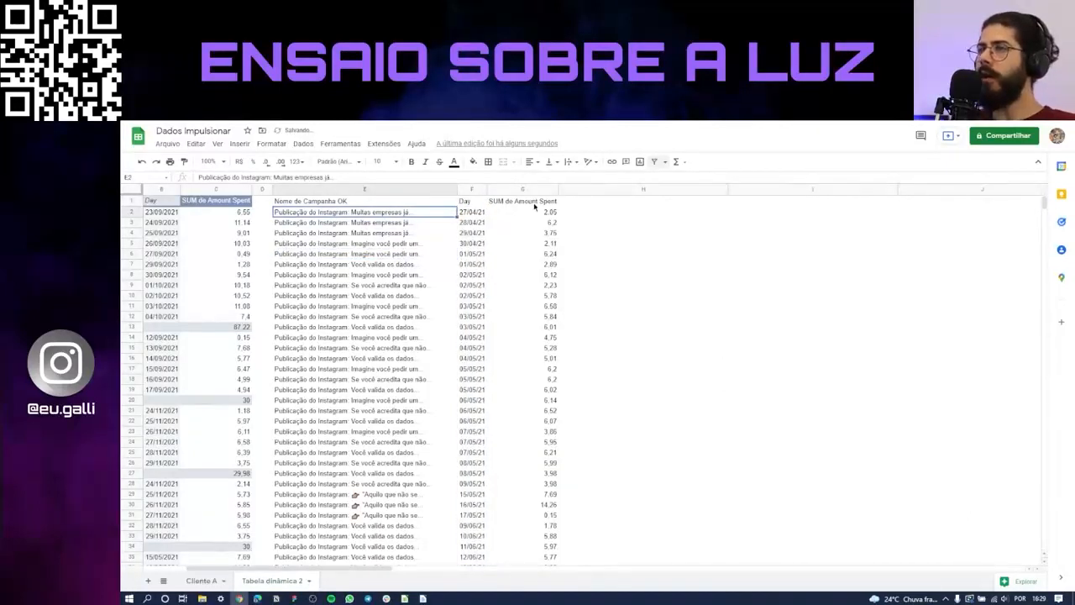
Sort the range E1:G218, with a header row, by Nome de Campanha OK and then by Day, both A → Z
{"action": "left_click", "coordinate": [535, 205]}
{"action": "key", "text": "ctrl+shift+Left"}
{"action": "key", "text": "ctrl+shift+Down"}
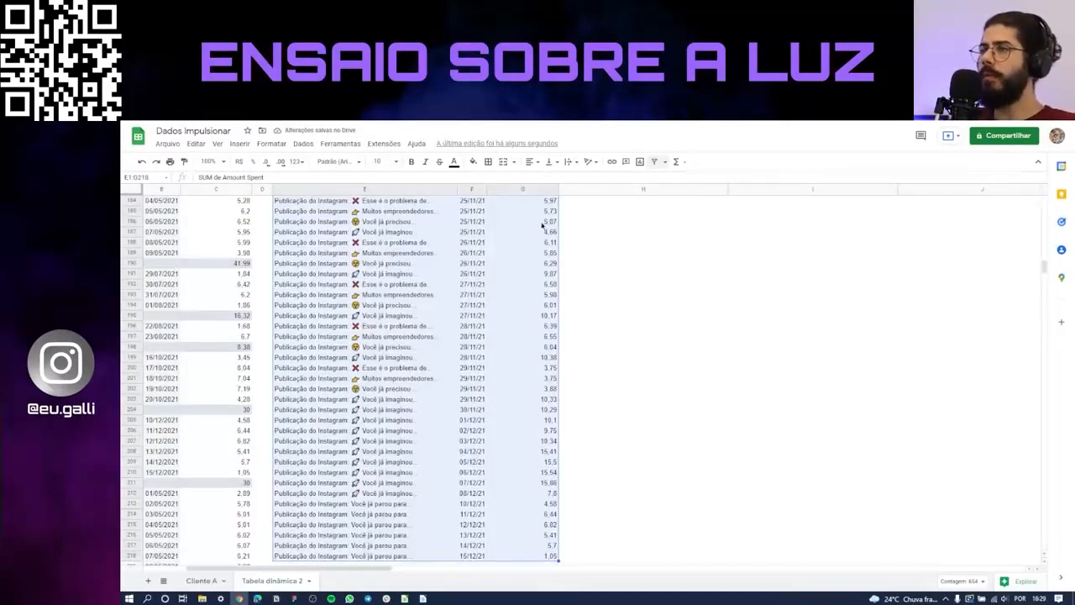
{"action": "right_click", "coordinate": [542, 225]}
{"action": "mouse_move", "coordinate": [613, 503]}
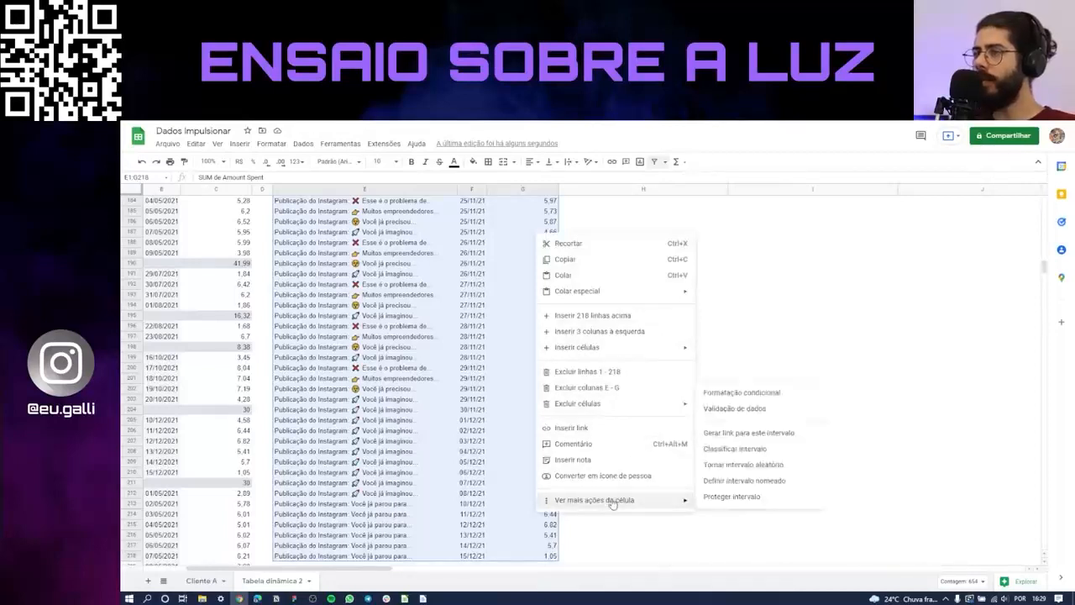
{"action": "left_click", "coordinate": [740, 449]}
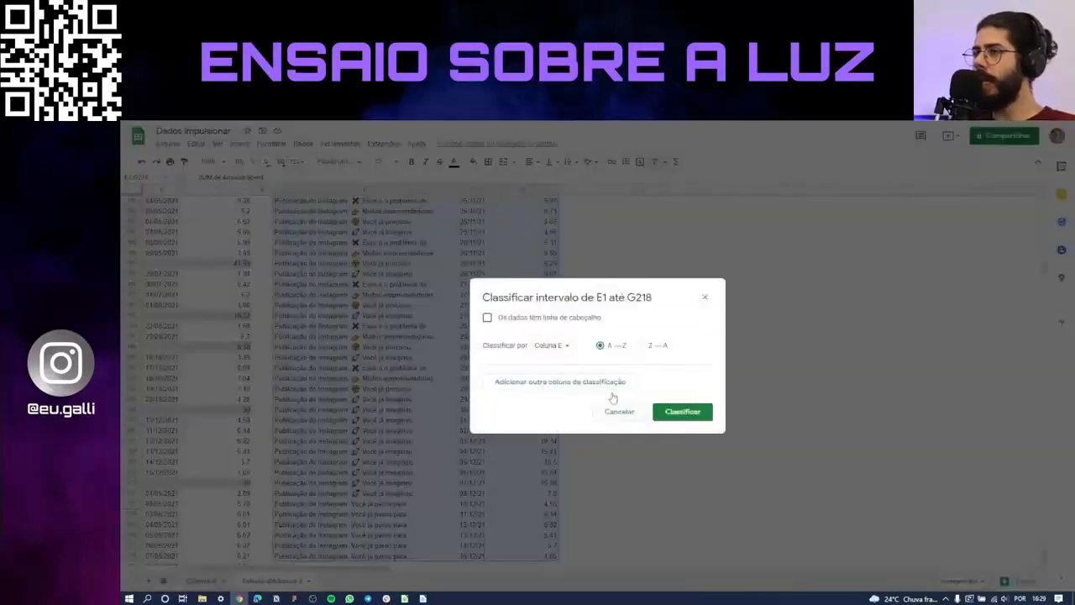
{"action": "left_click", "coordinate": [487, 318]}
{"action": "left_click", "coordinate": [547, 346]}
{"action": "left_click", "coordinate": [576, 355]}
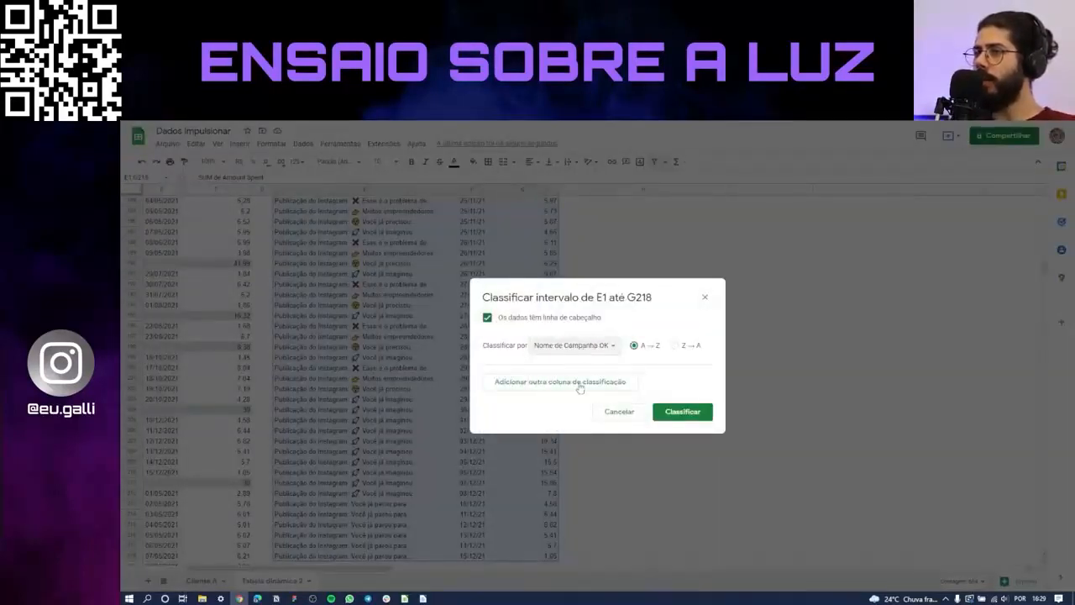
{"action": "left_click", "coordinate": [580, 388]}
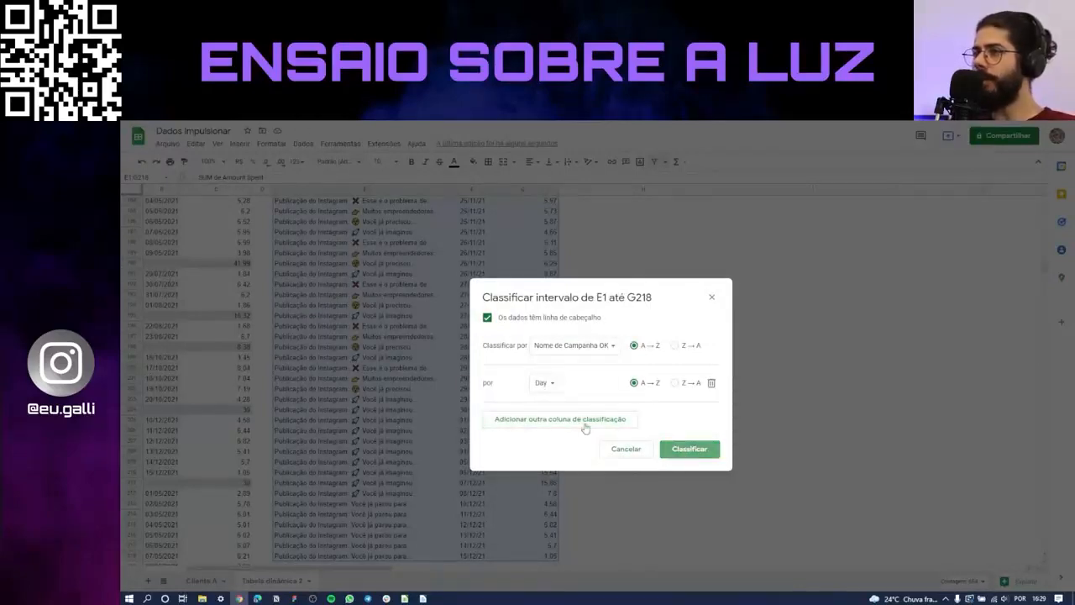
{"action": "left_click", "coordinate": [690, 449]}
Review the days and amounts spent for the "A ferramenta X puxou..." campaign in rows 2 to 12
{"action": "left_click", "coordinate": [363, 253]}
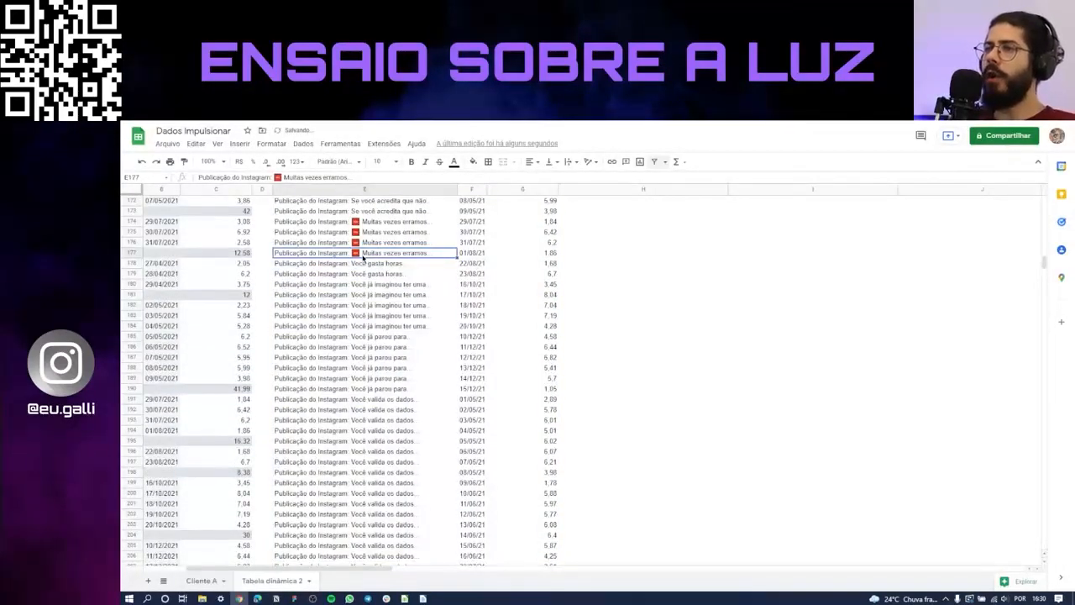
{"action": "key", "text": "ctrl+Up"}
{"action": "key", "text": "Down"}
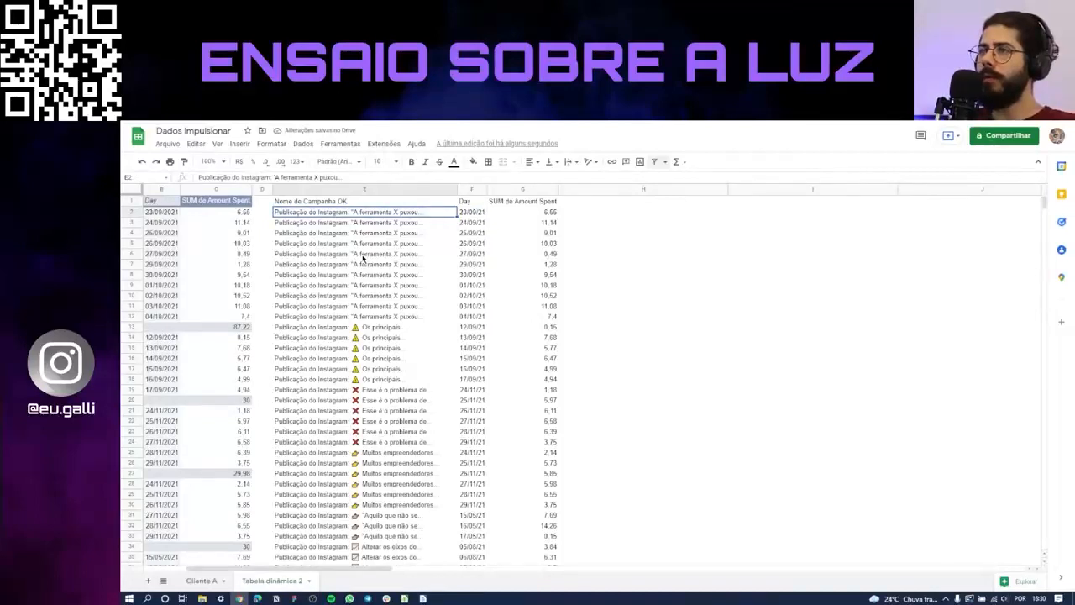
{"action": "key", "text": "shift+Right"}
{"action": "key", "text": "shift+Right"}
{"action": "key", "text": "shift+Down"}
{"action": "key", "text": "shift+Down"}
{"action": "key", "text": "shift+Down"}
{"action": "key", "text": "shift+Down"}
{"action": "key", "text": "shift+Down"}
{"action": "key", "text": "shift+Down"}
{"action": "key", "text": "shift+Down"}
{"action": "key", "text": "shift+Down"}
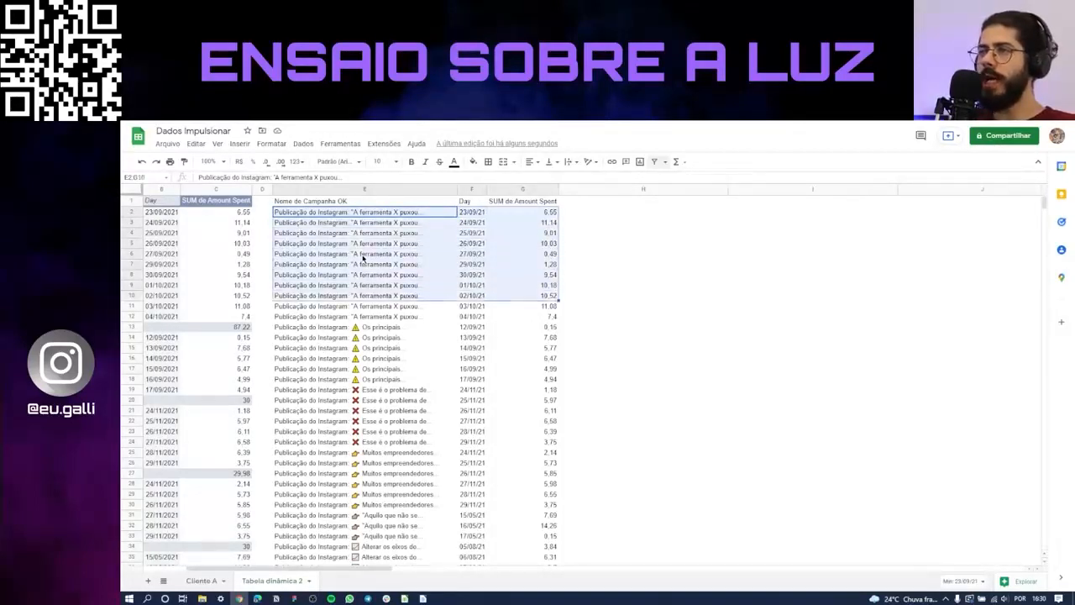
{"action": "key", "text": "shift+Down"}
{"action": "key", "text": "shift+Down"}
Review the days and amounts spent for the "Os principais..." campaign in rows 13 to 18
{"action": "key", "text": "Down"}
{"action": "key", "text": "Down"}
{"action": "key", "text": "Down"}
{"action": "key", "text": "Down"}
{"action": "key", "text": "Down"}
{"action": "key", "text": "Down"}
{"action": "key", "text": "Down"}
{"action": "key", "text": "Down"}
{"action": "key", "text": "Down"}
{"action": "key", "text": "Down"}
{"action": "key", "text": "Down"}
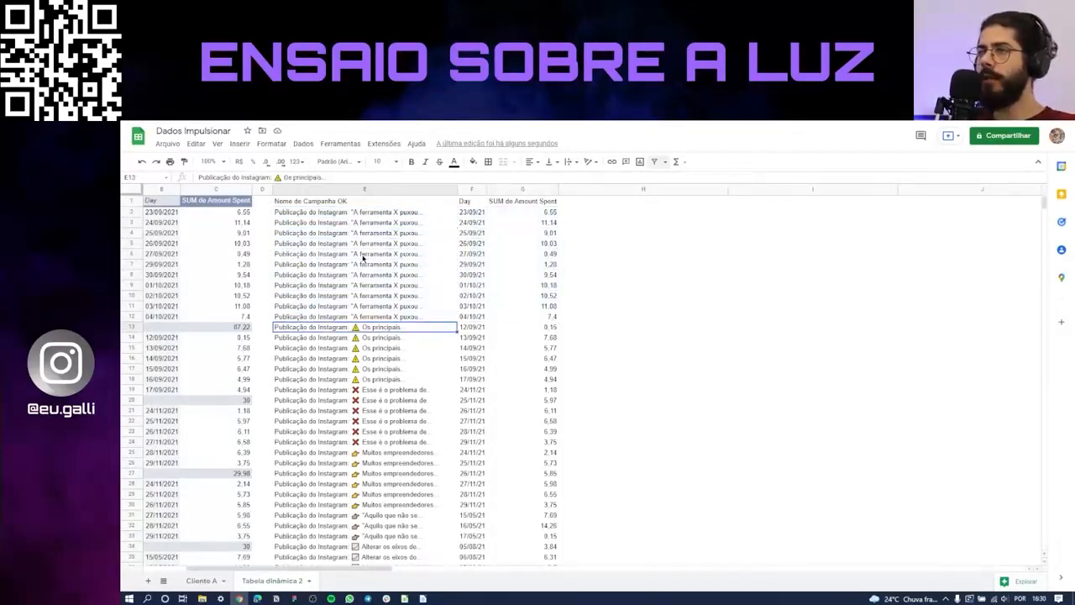
{"action": "key", "text": "shift+Down"}
{"action": "key", "text": "shift+Down"}
{"action": "key", "text": "shift+Down"}
{"action": "key", "text": "shift+Down"}
{"action": "key", "text": "shift+Down"}
{"action": "key", "text": "shift+Right"}
{"action": "key", "text": "shift+Right"}
{"action": "key", "text": "shift+Right"}
{"action": "key", "text": "shift+Left"}
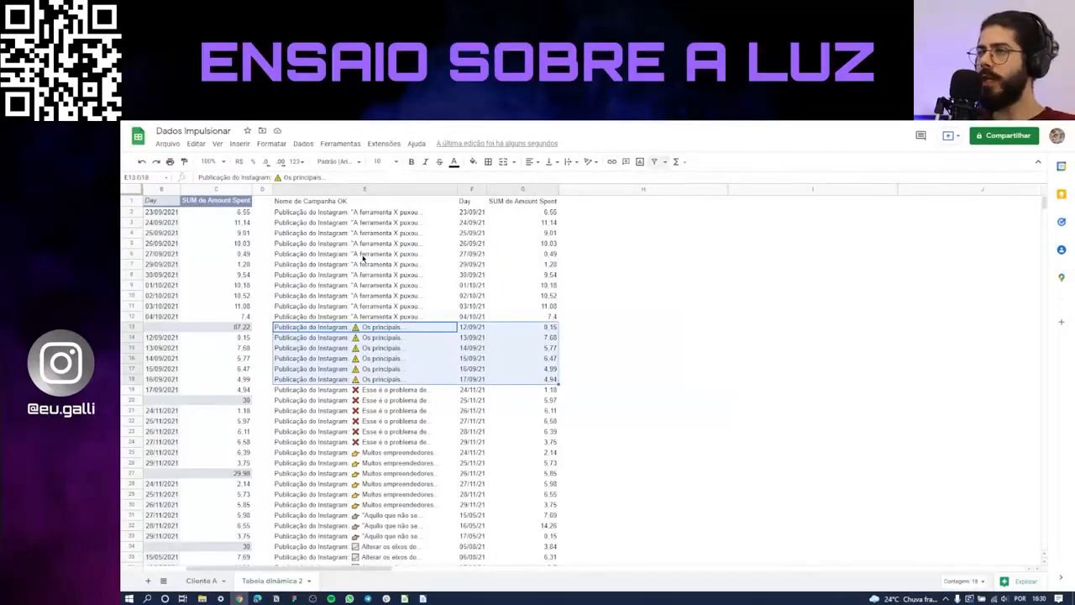